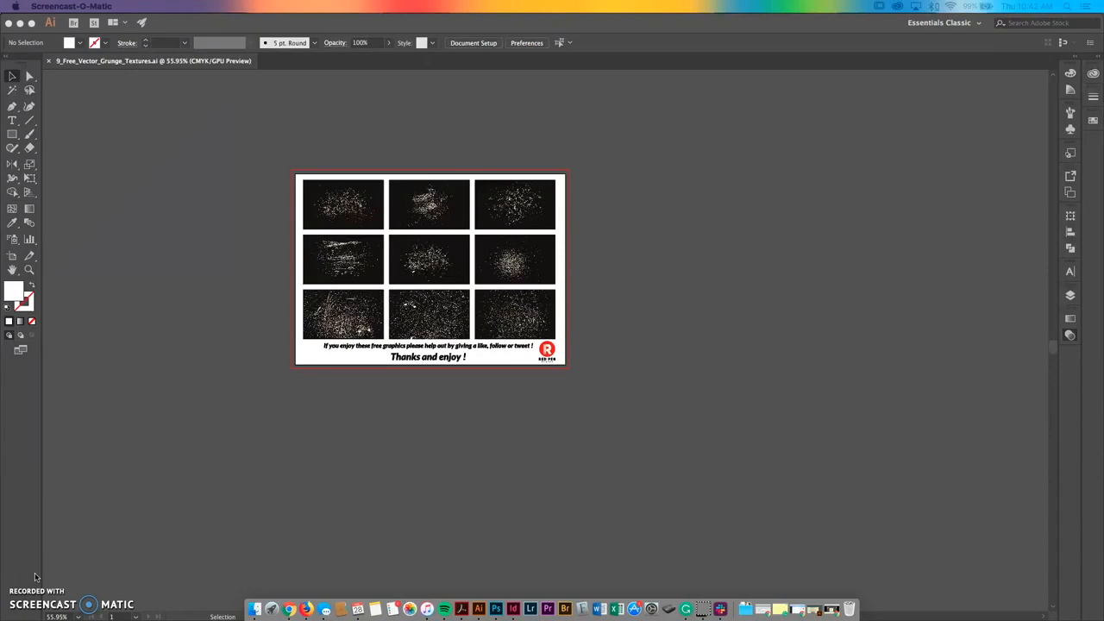
Show the grunge texture document at 100% and move the Properties and Appearance panels clear of the artwork.
{"action": "left_click", "coordinate": [193, 422]}
{"action": "key", "text": "super+0"}
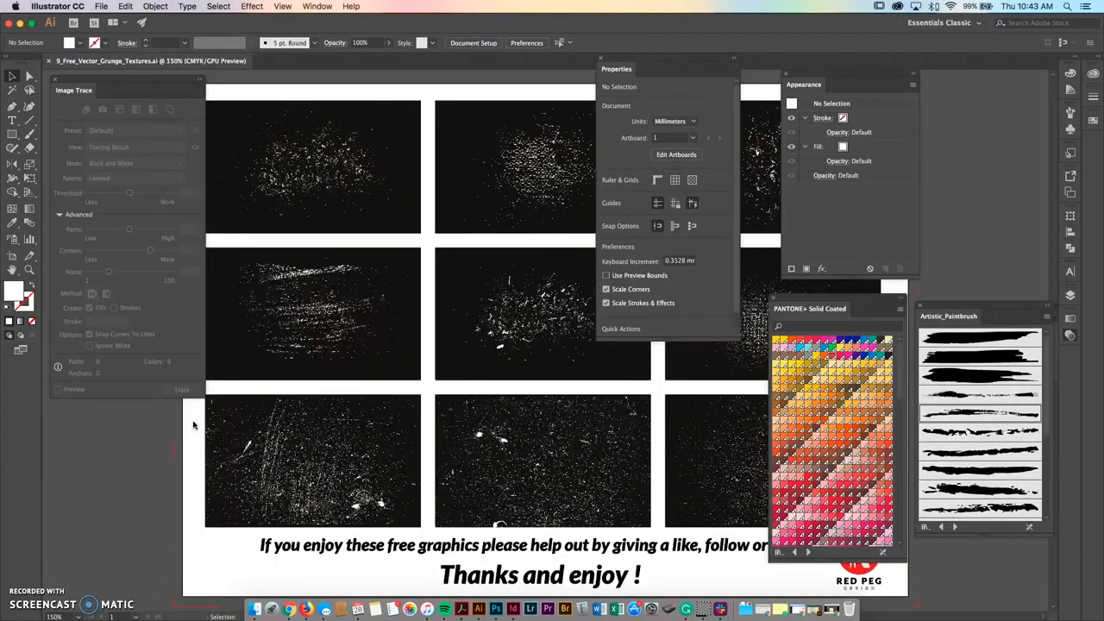
{"action": "key", "text": "super+1"}
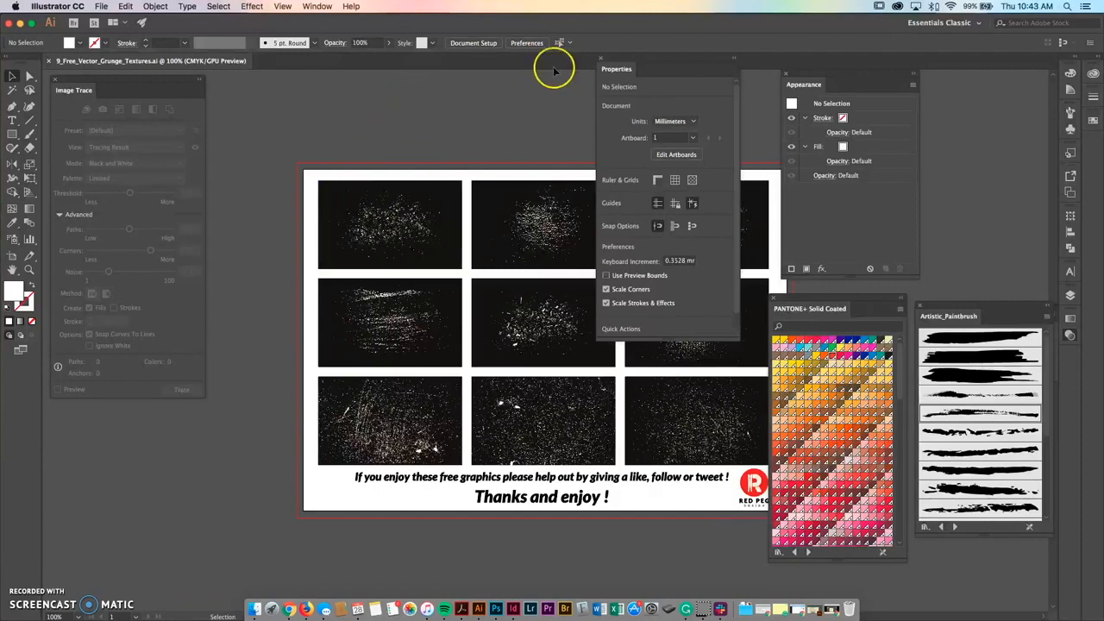
{"action": "left_click_drag", "start_coordinate": [623, 62], "coordinate": [946, 60]}
{"action": "left_click_drag", "start_coordinate": [846, 69], "coordinate": [837, 68]}
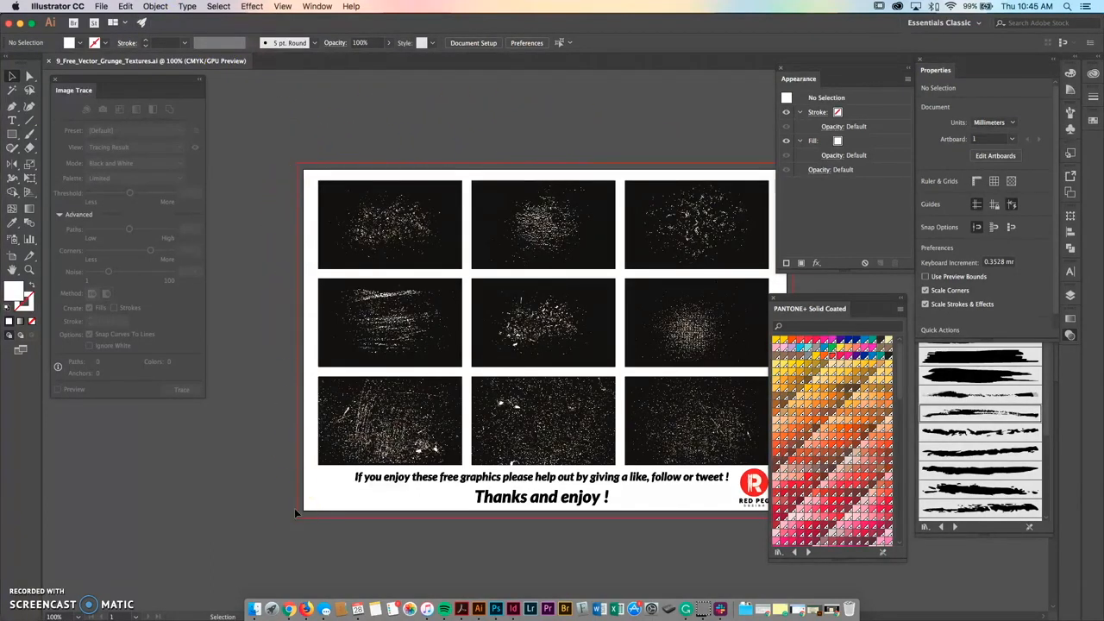
Open the Composition_Texture2 PSD from the Texture from SP18 Feb folder, flattening its layers to a single image.
{"action": "left_click", "coordinate": [260, 469]}
{"action": "left_click", "coordinate": [102, 7]}
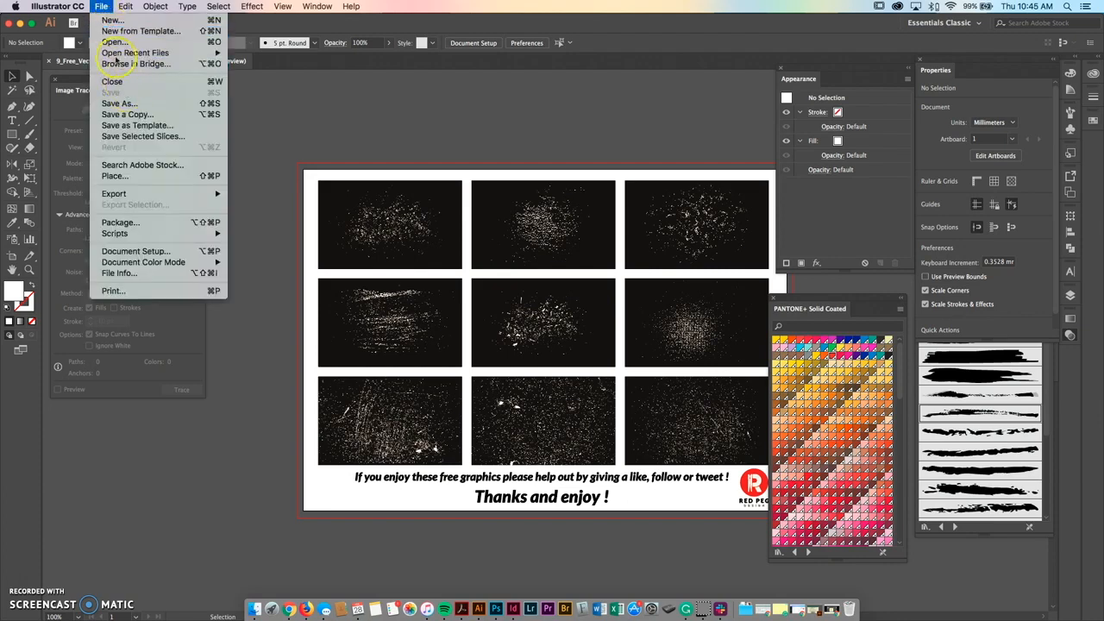
{"action": "left_click", "coordinate": [114, 42]}
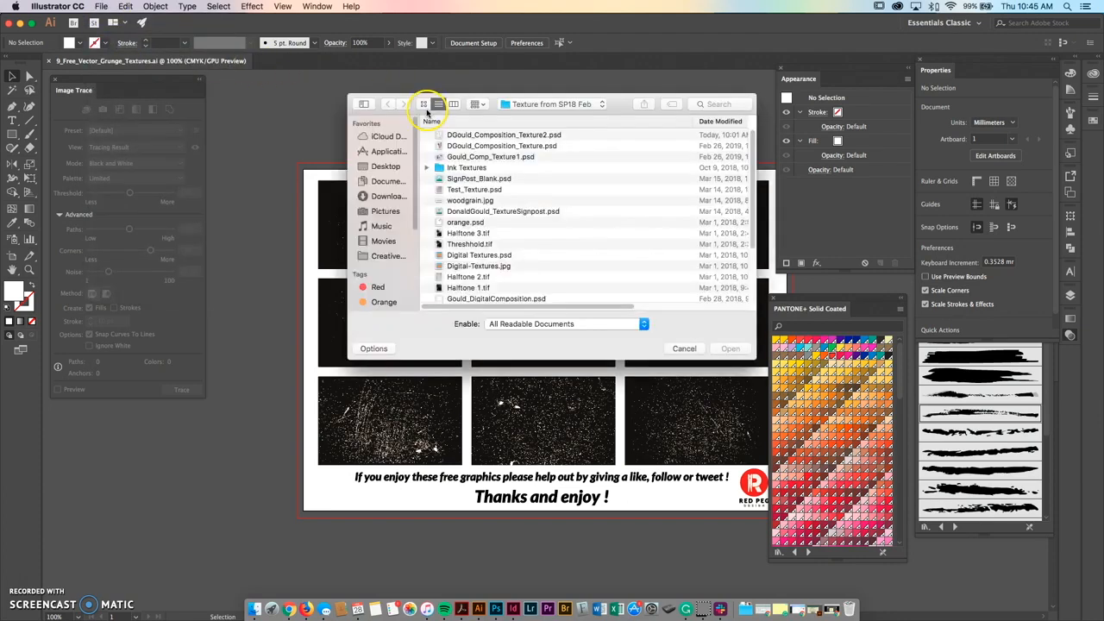
{"action": "left_click", "coordinate": [506, 136]}
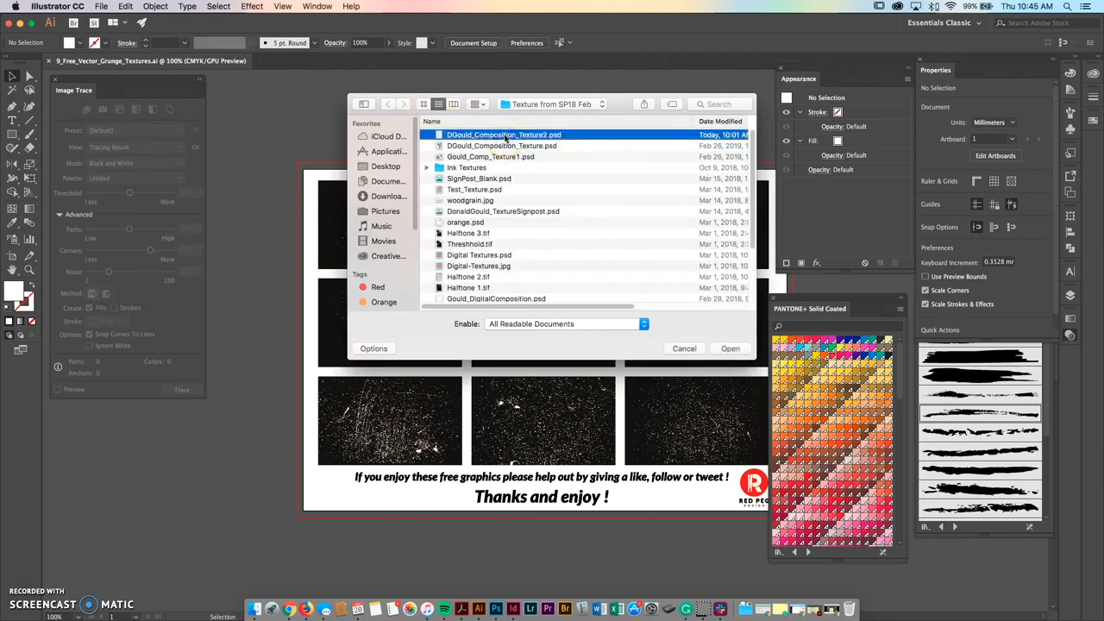
{"action": "left_click", "coordinate": [731, 348]}
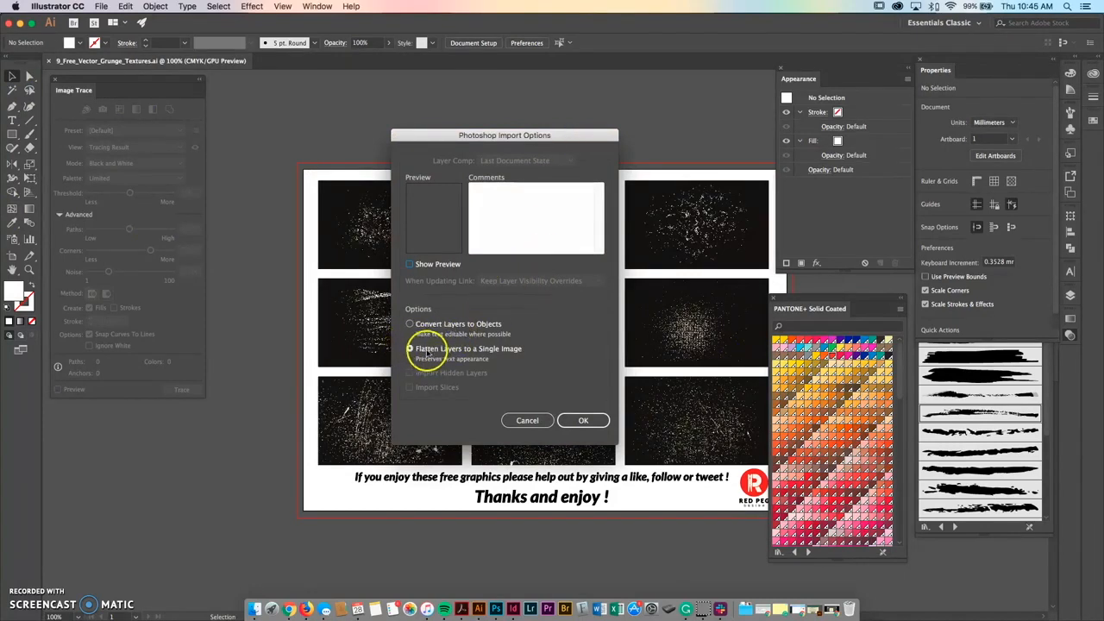
{"action": "left_click", "coordinate": [577, 419]}
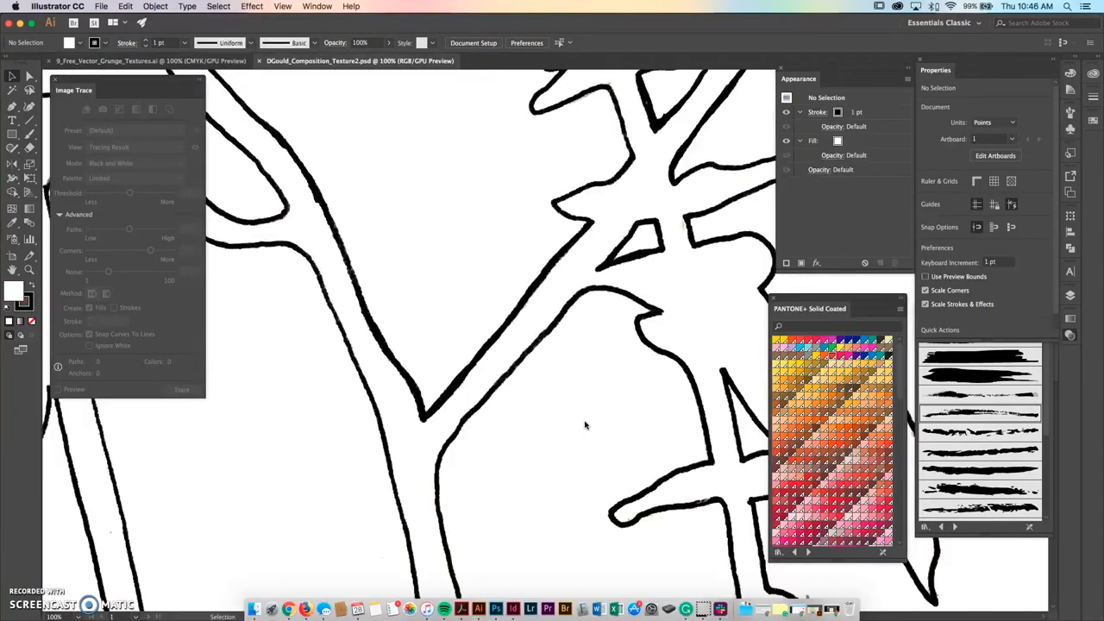
Examine the plant drawing's black outlines at high magnification to check their pixel edges, and return to the full composition.
{"action": "key", "text": "super+0"}
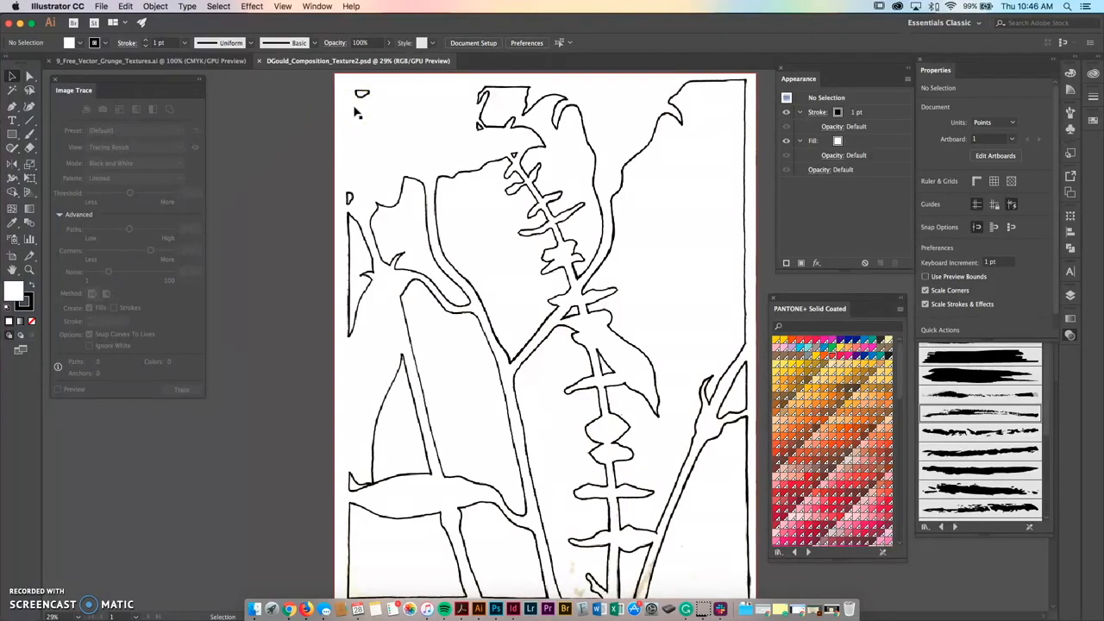
{"action": "scroll", "coordinate": [417, 184], "scroll_direction": "up", "scroll_amount": 4}
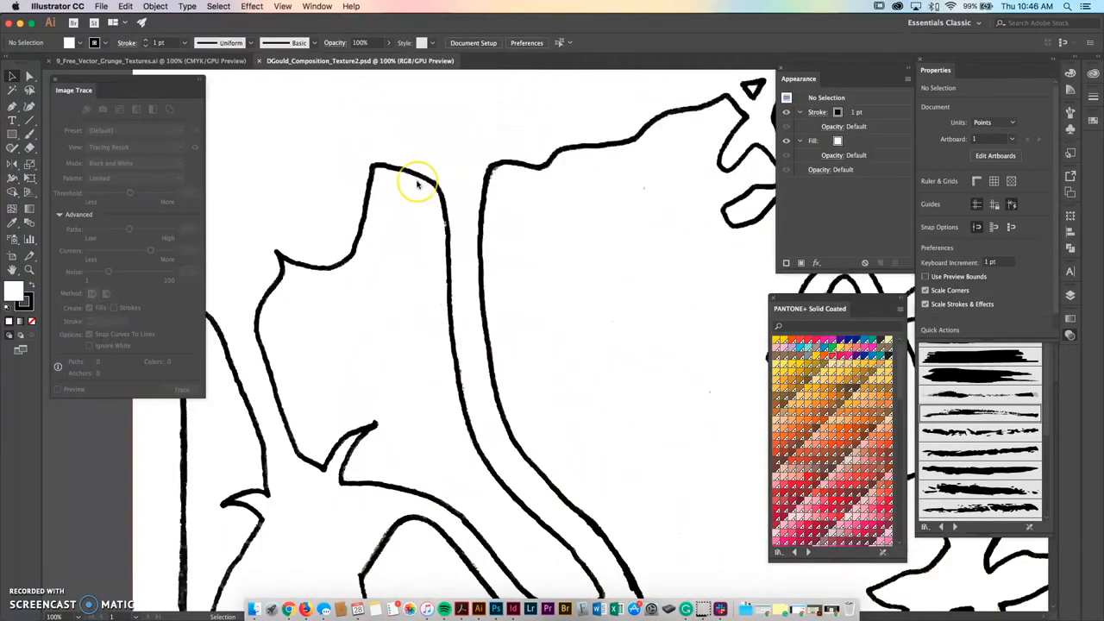
{"action": "scroll", "coordinate": [417, 184], "scroll_direction": "up", "scroll_amount": 4}
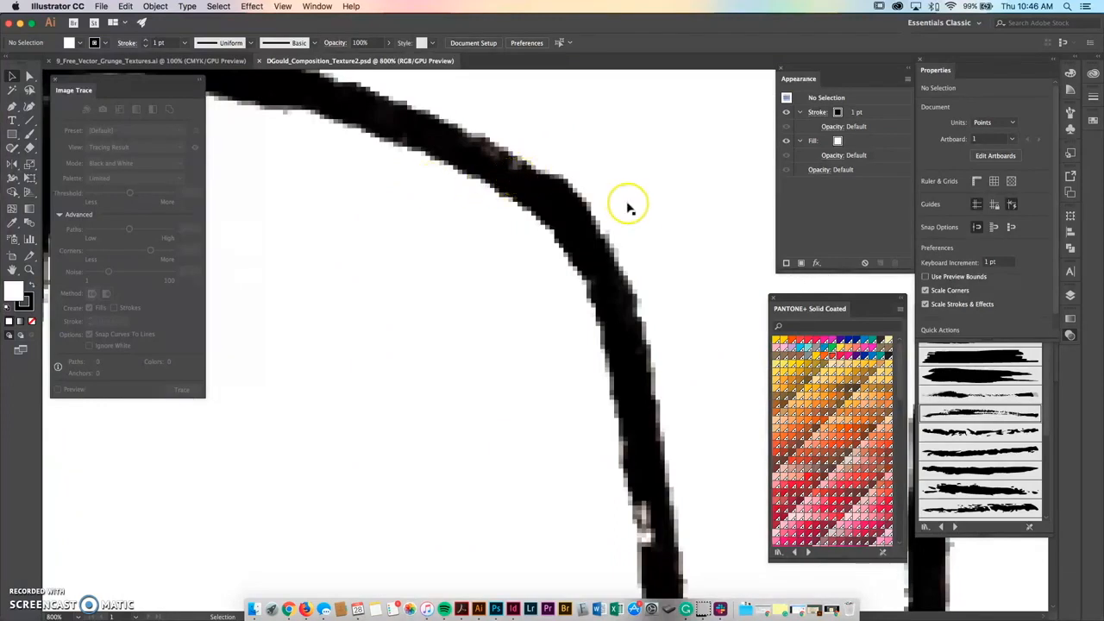
{"action": "scroll", "coordinate": [602, 210], "scroll_direction": "up", "scroll_amount": 3}
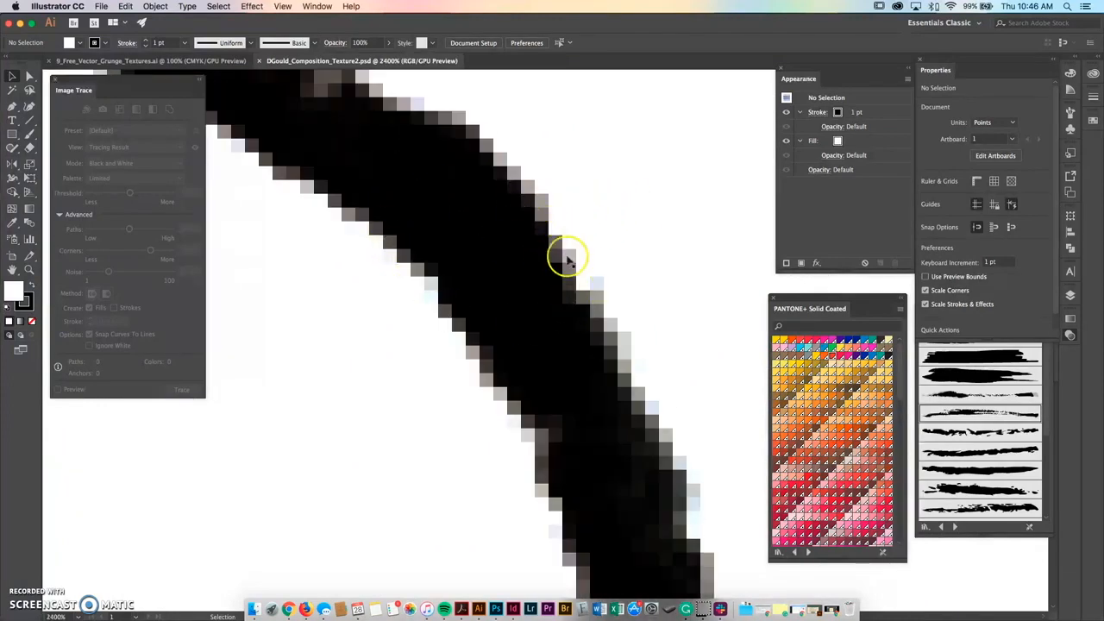
{"action": "scroll", "coordinate": [415, 228], "scroll_direction": "down", "scroll_amount": 2}
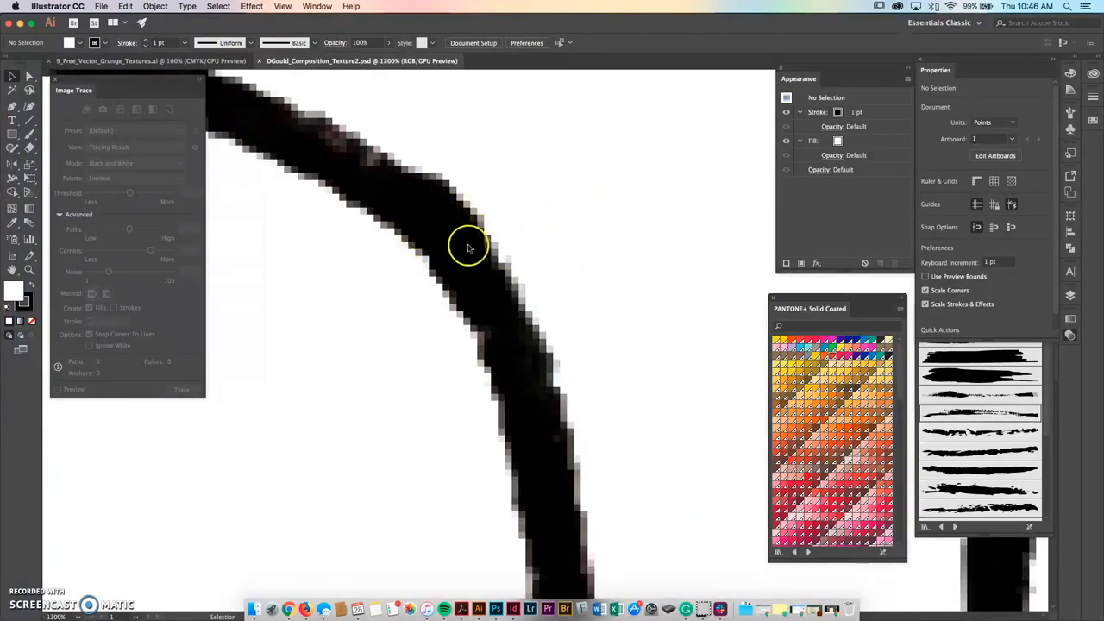
{"action": "scroll", "coordinate": [470, 250], "scroll_direction": "down", "scroll_amount": 1}
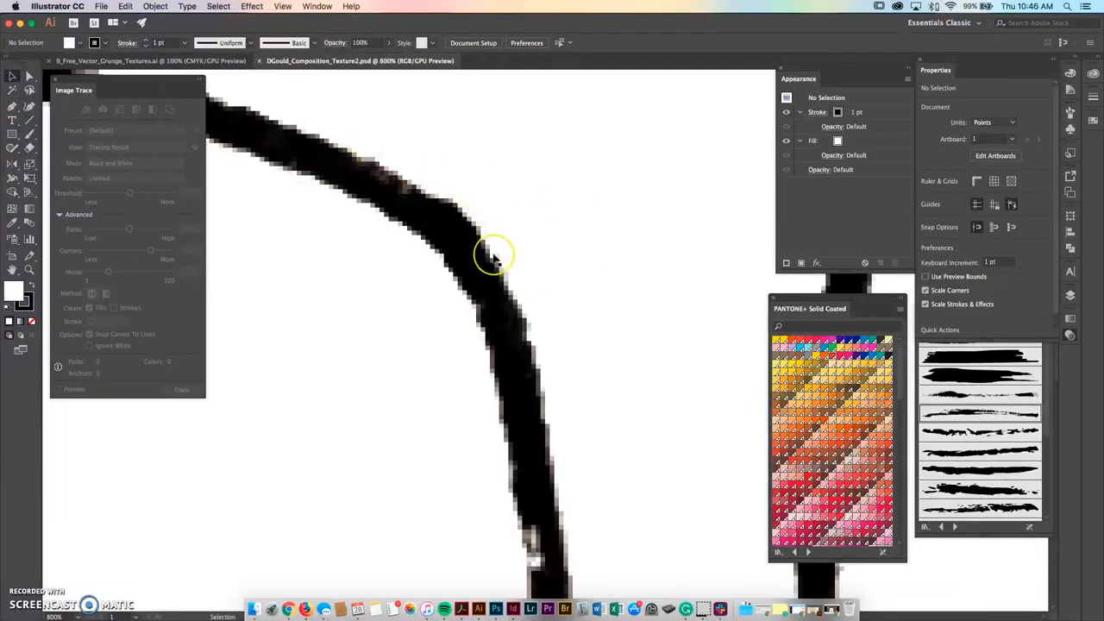
{"action": "scroll", "coordinate": [494, 259], "scroll_direction": "down", "scroll_amount": 5}
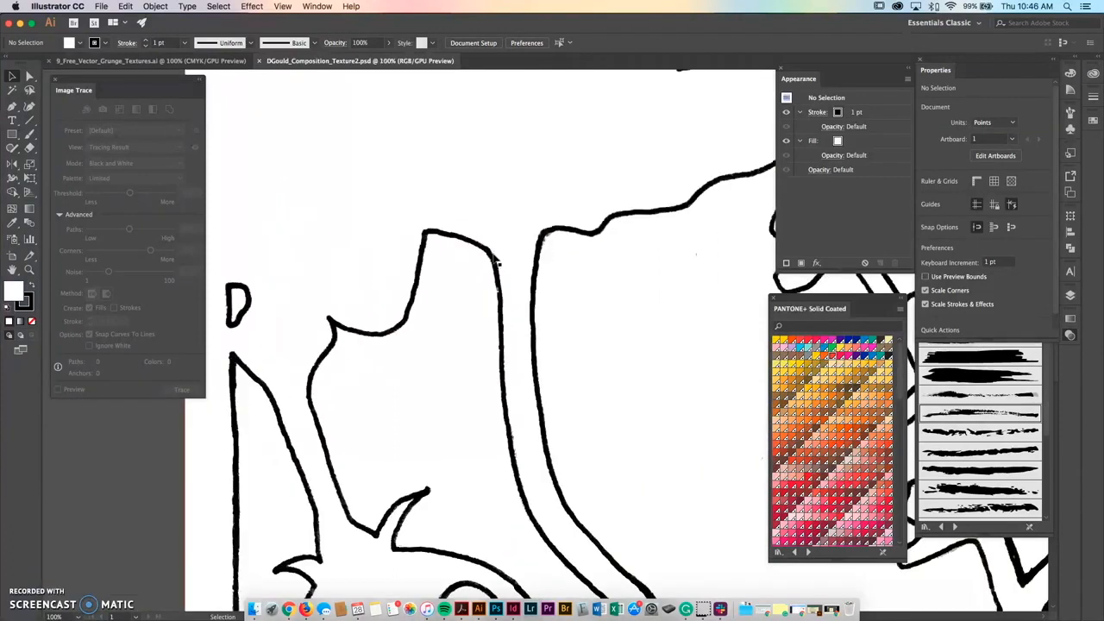
{"action": "scroll", "coordinate": [497, 263], "scroll_direction": "down", "scroll_amount": 2}
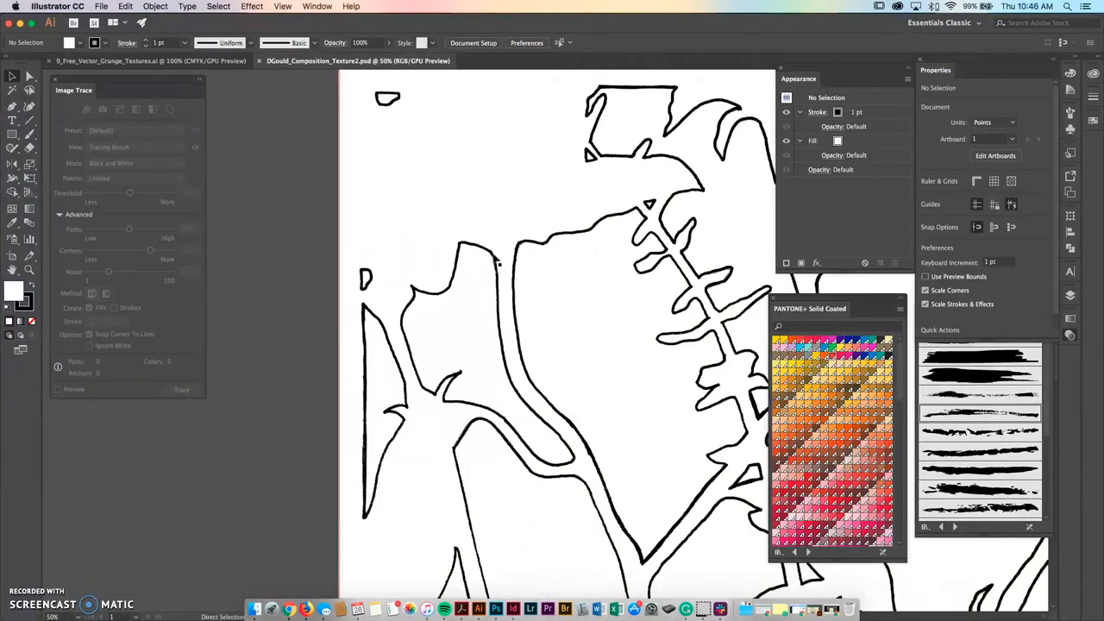
{"action": "scroll", "coordinate": [497, 262], "scroll_direction": "down", "scroll_amount": 2}
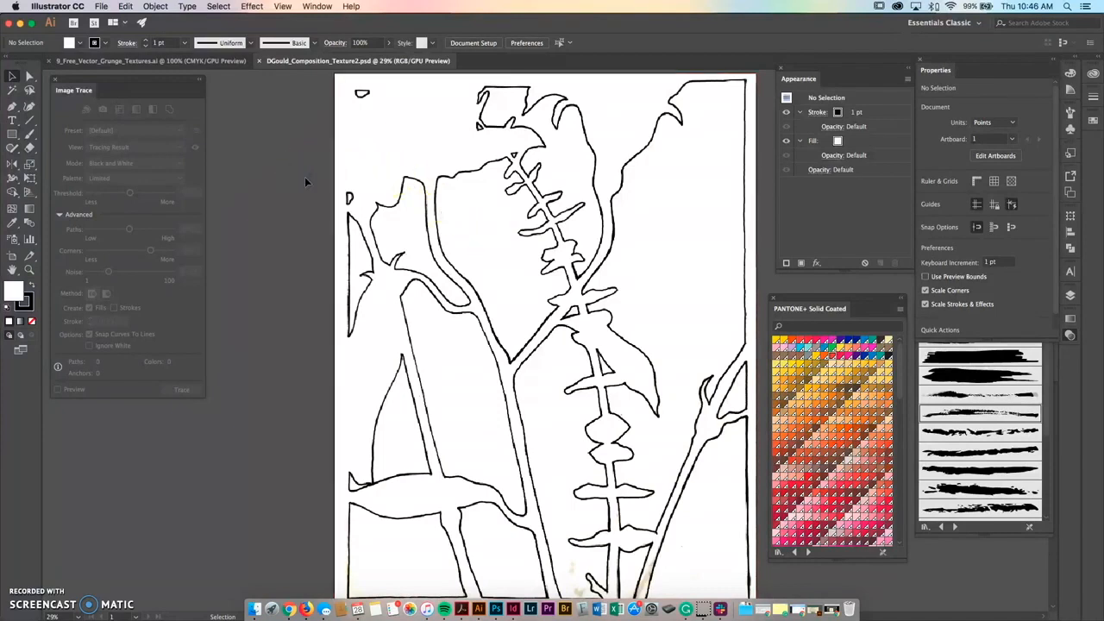
{"action": "left_click", "coordinate": [371, 166]}
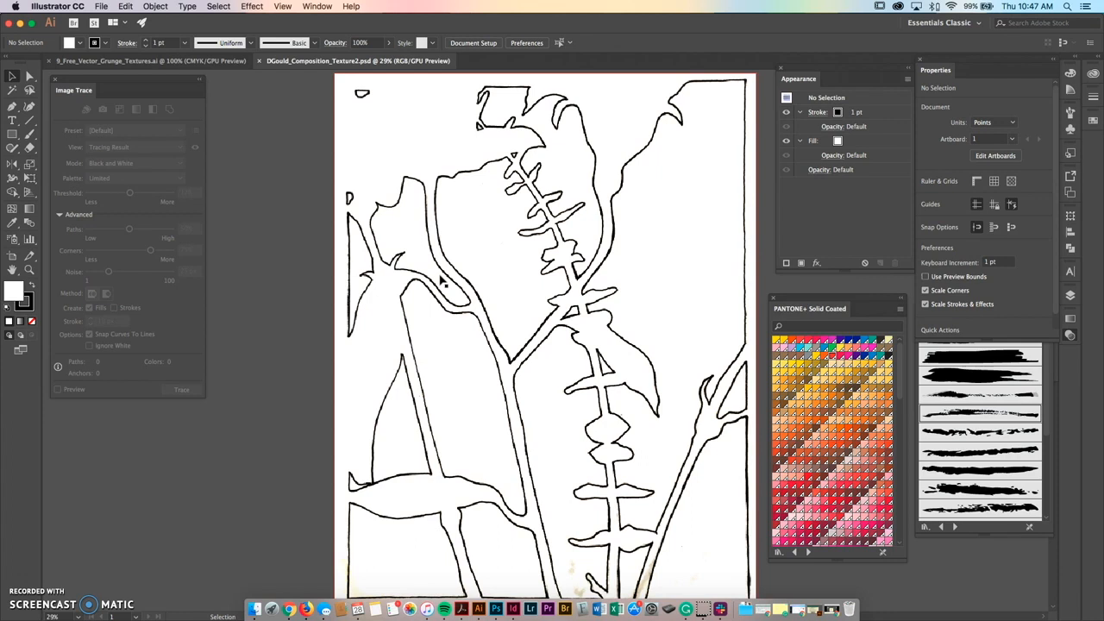
{"action": "scroll", "coordinate": [441, 280], "scroll_direction": "up", "scroll_amount": 3}
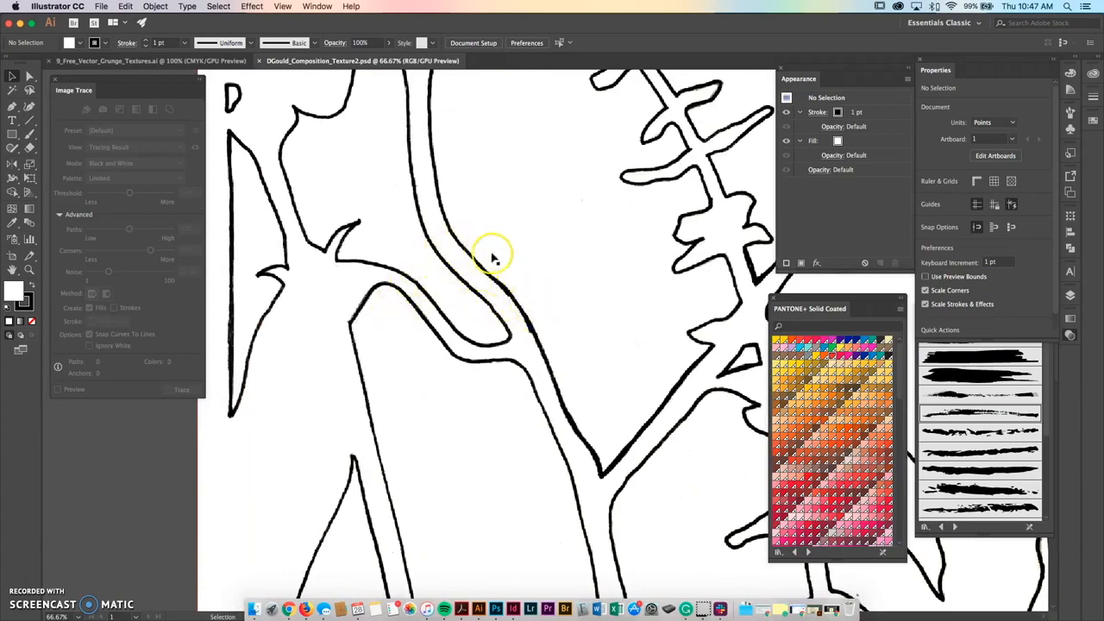
{"action": "scroll", "coordinate": [420, 321], "scroll_direction": "down", "scroll_amount": 2}
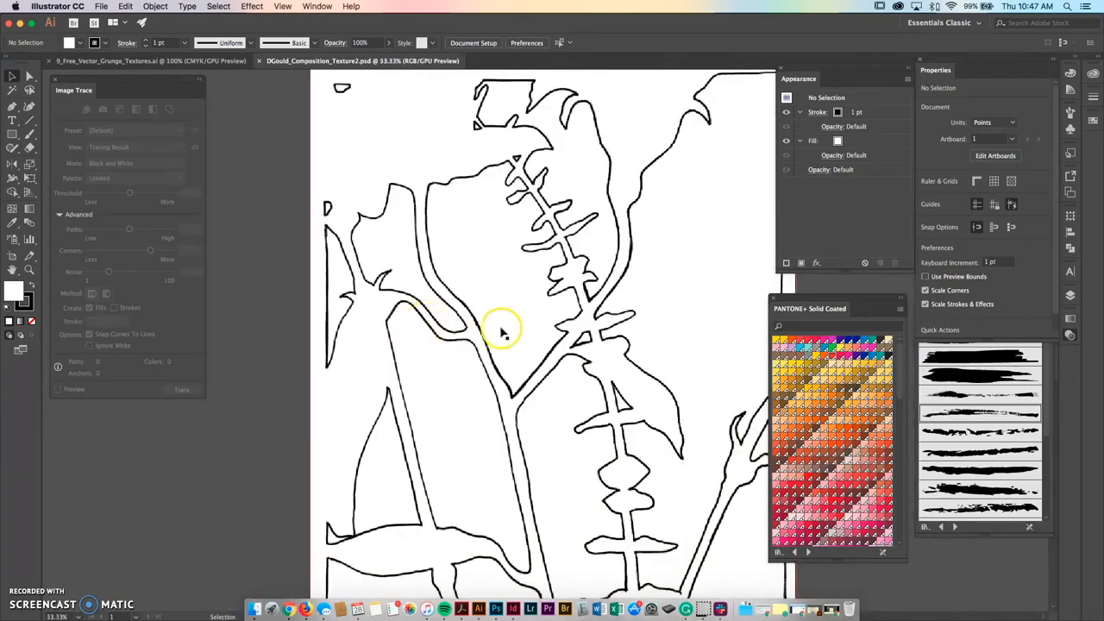
{"action": "scroll", "coordinate": [530, 321], "scroll_direction": "right", "scroll_amount": 3}
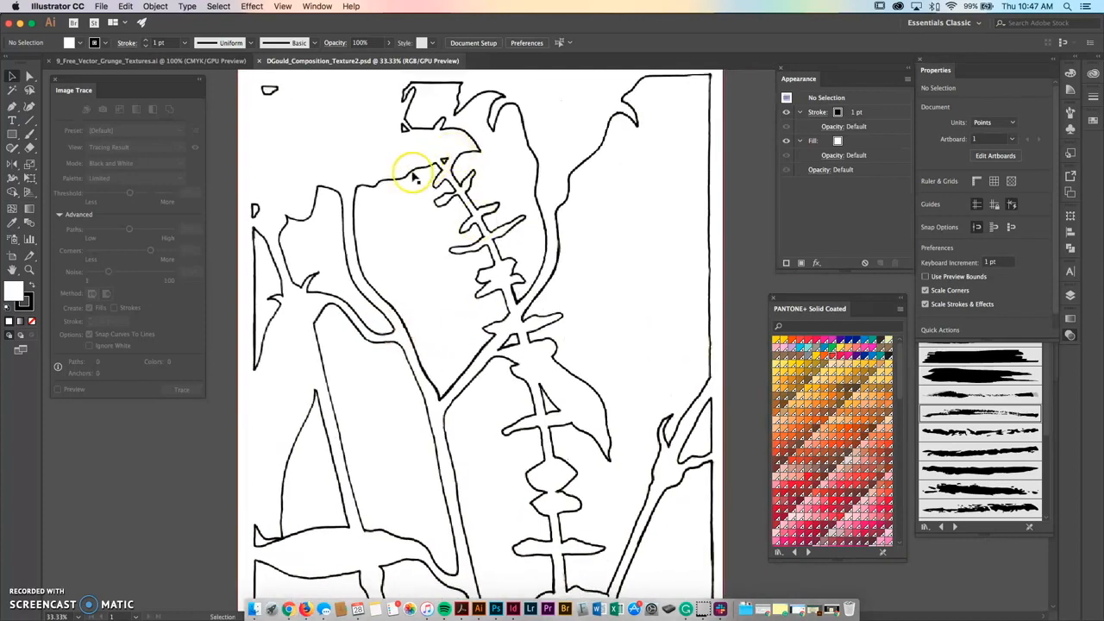
{"action": "scroll", "coordinate": [414, 176], "scroll_direction": "down", "scroll_amount": 1}
{"action": "scroll", "coordinate": [427, 169], "scroll_direction": "up", "scroll_amount": 2}
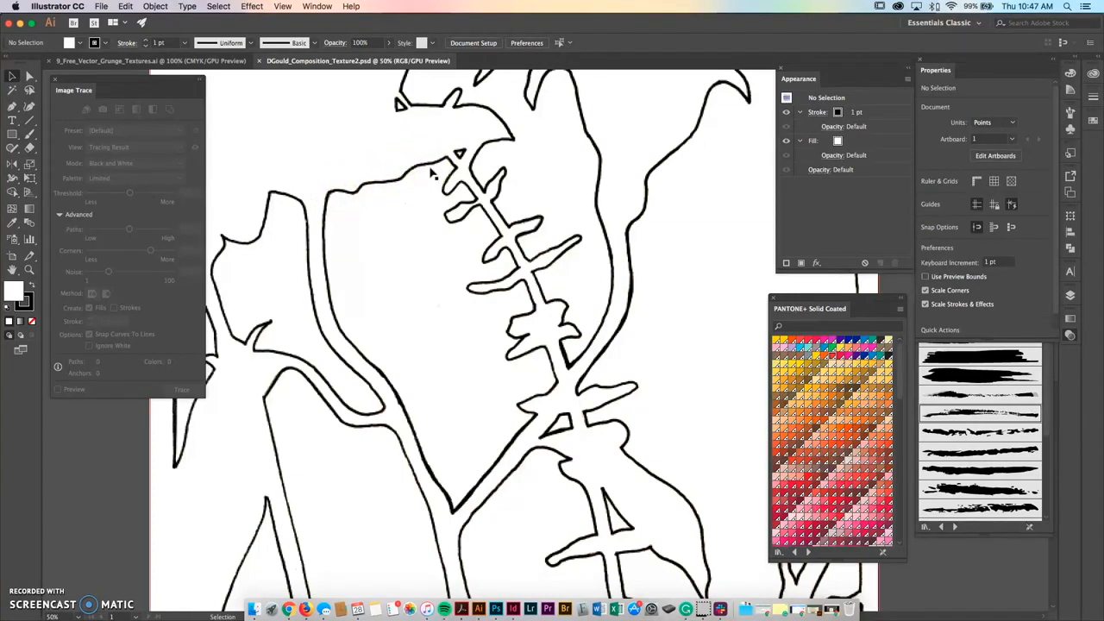
{"action": "key", "text": "super+0"}
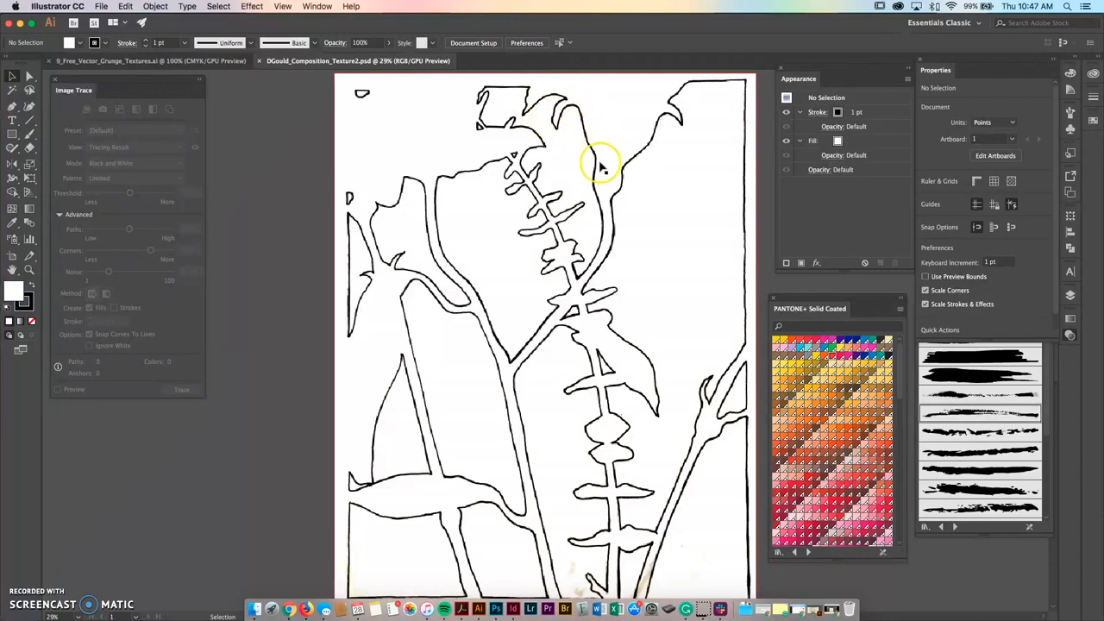
{"action": "left_click", "coordinate": [321, 200]}
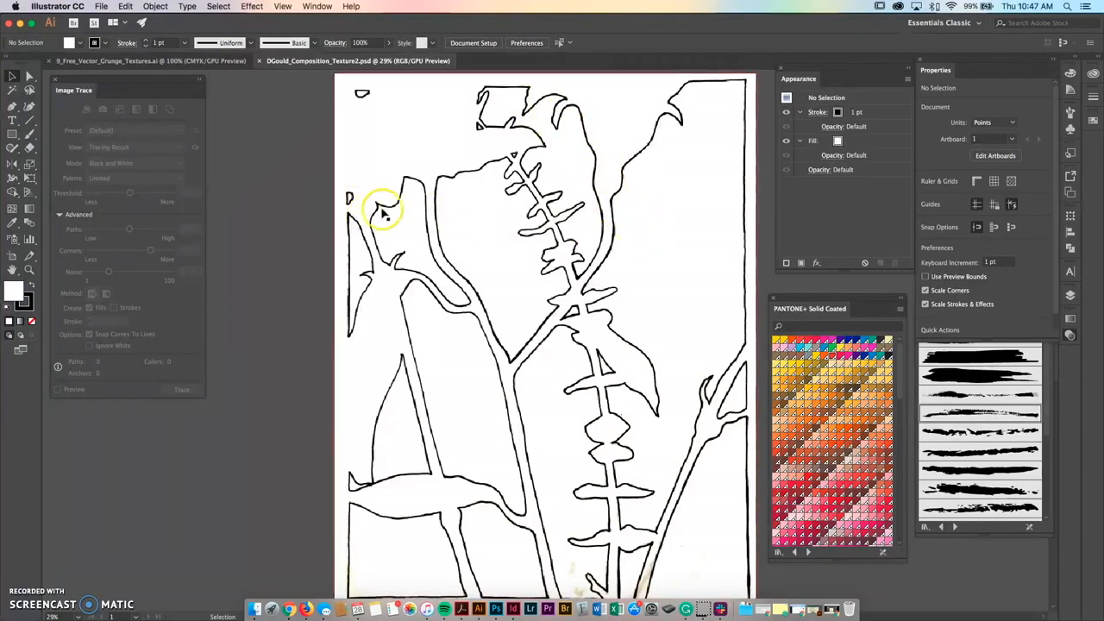
Trace the embedded plant drawing with Image Trace using the default settings, accepting the large image size.
{"action": "left_click", "coordinate": [512, 167]}
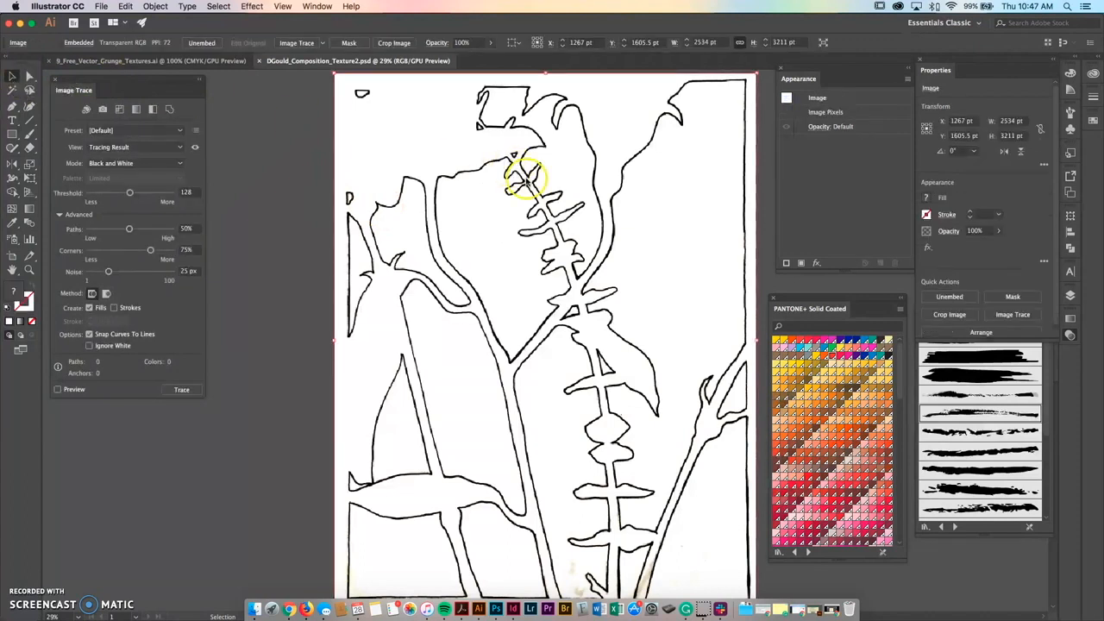
{"action": "left_click", "coordinate": [297, 44]}
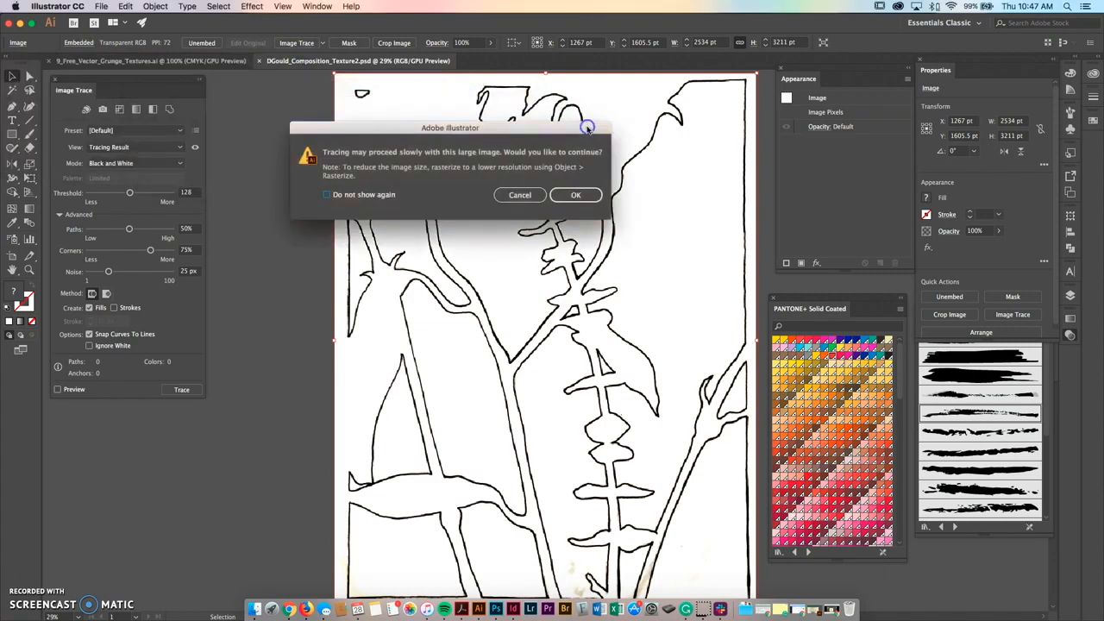
{"action": "left_click", "coordinate": [577, 195]}
{"action": "left_click", "coordinate": [579, 197]}
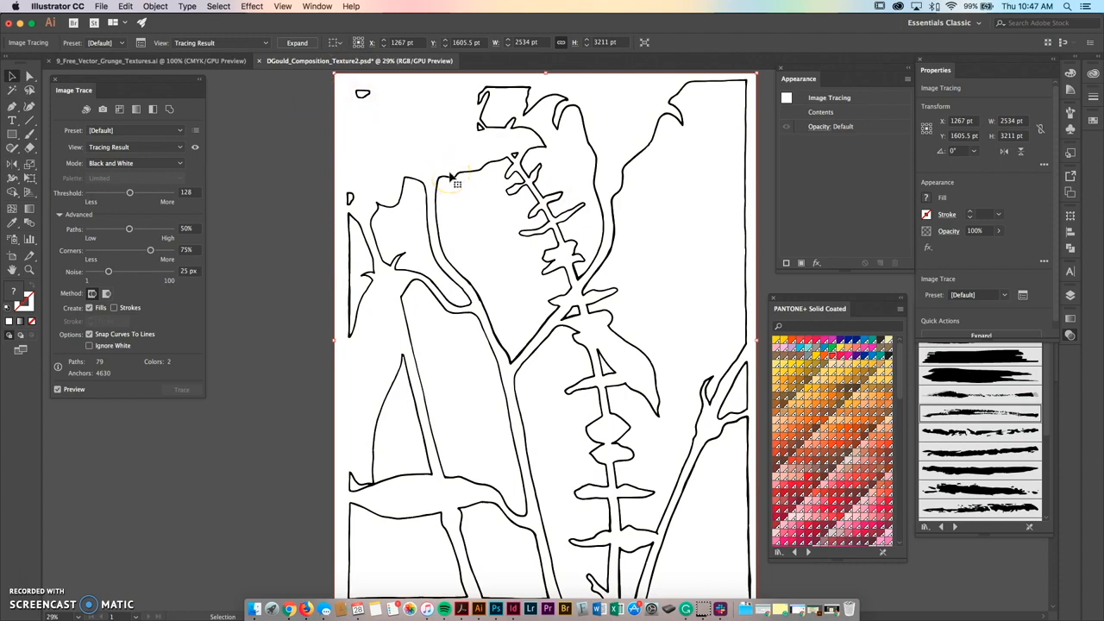
Inspect the traced stem and leaf outlines up close for smooth vector edges.
{"action": "scroll", "coordinate": [596, 228], "scroll_direction": "right", "scroll_amount": 2}
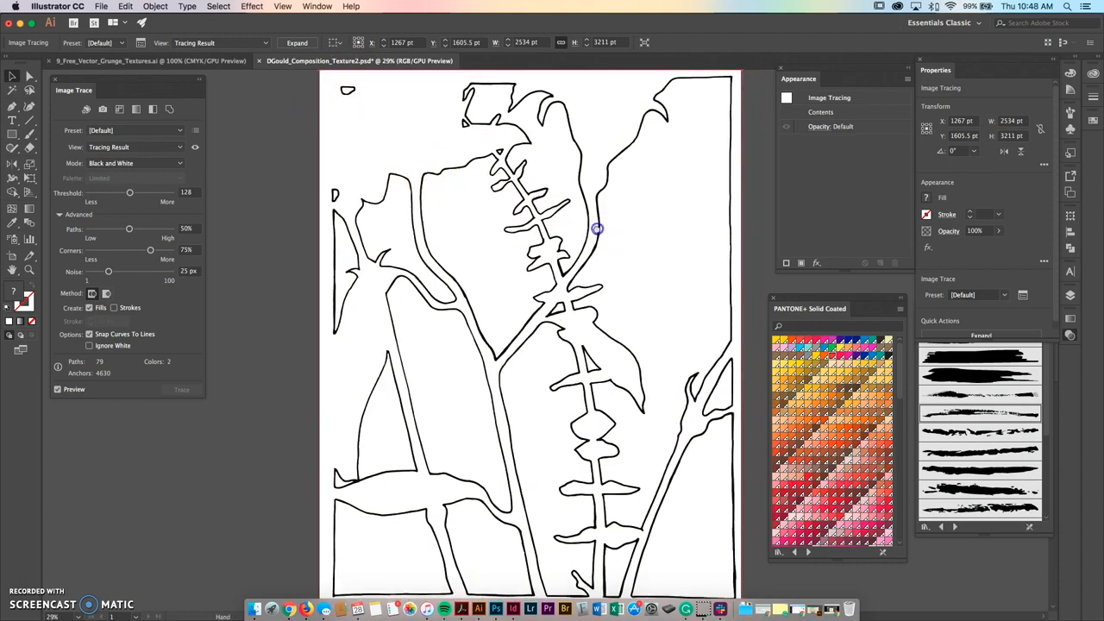
{"action": "scroll", "coordinate": [548, 239], "scroll_direction": "up", "scroll_amount": 1}
{"action": "scroll", "coordinate": [549, 241], "scroll_direction": "up", "scroll_amount": 10}
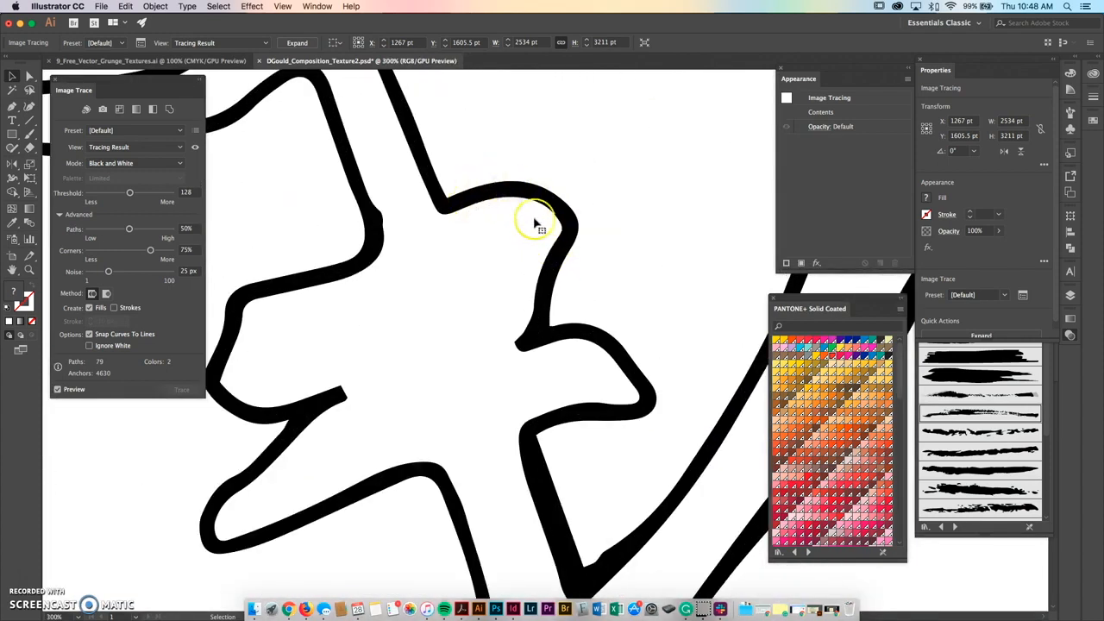
{"action": "scroll", "coordinate": [480, 290], "scroll_direction": "down", "scroll_amount": 2}
{"action": "scroll", "coordinate": [481, 290], "scroll_direction": "down", "scroll_amount": 3}
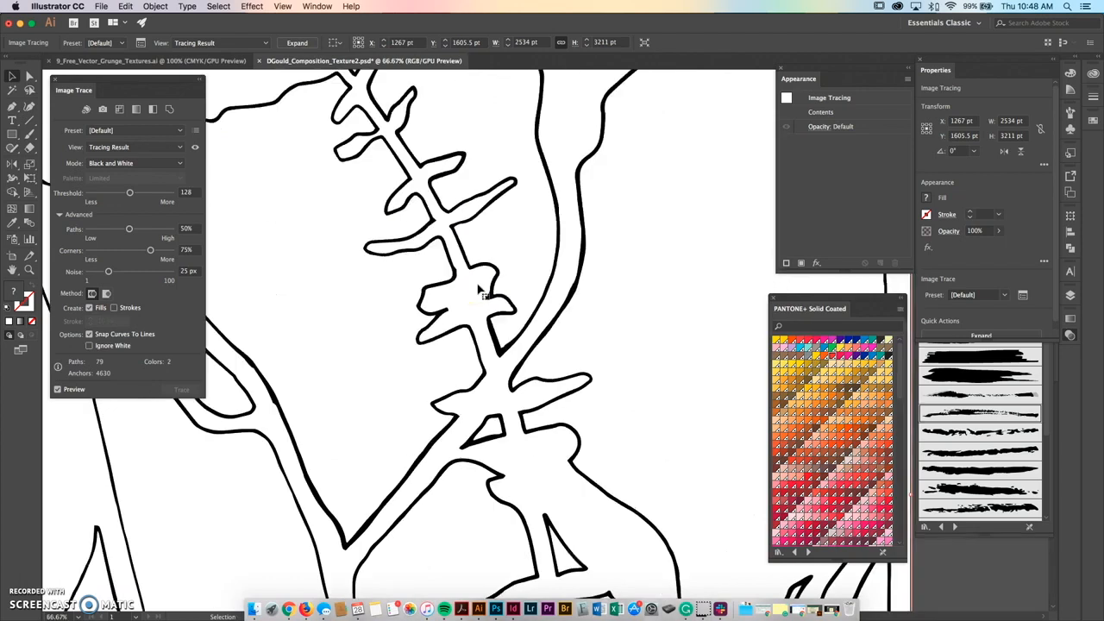
{"action": "left_click_drag", "start_coordinate": [431, 348], "coordinate": [485, 354]}
{"action": "scroll", "coordinate": [486, 354], "scroll_direction": "down", "scroll_amount": 2}
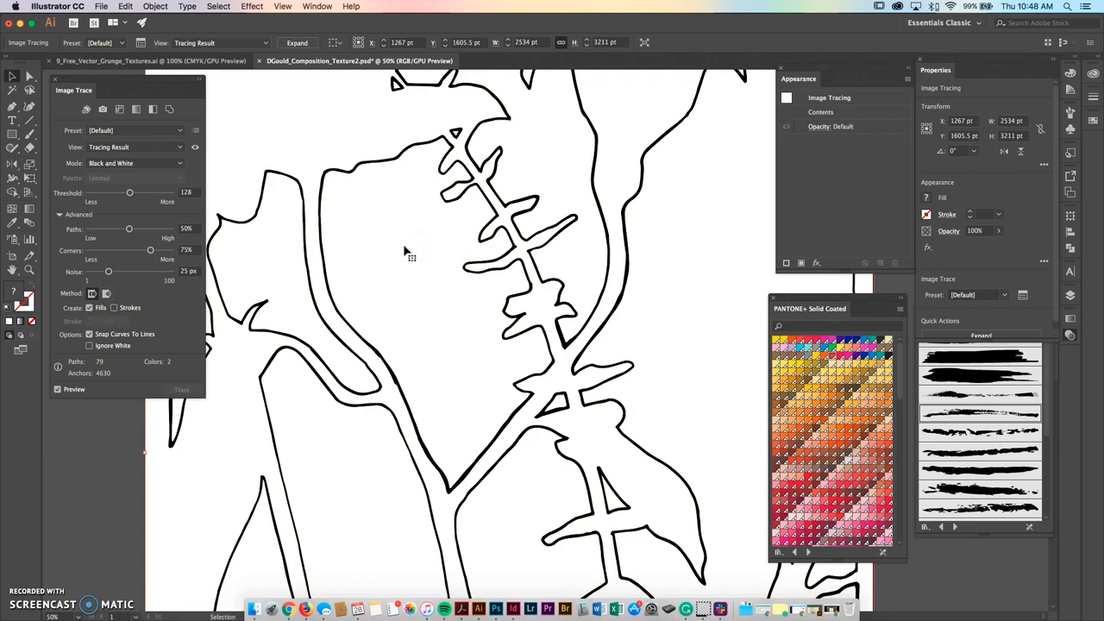
Close the Image Trace panel and reopen it for the traced drawing.
{"action": "left_click", "coordinate": [54, 79]}
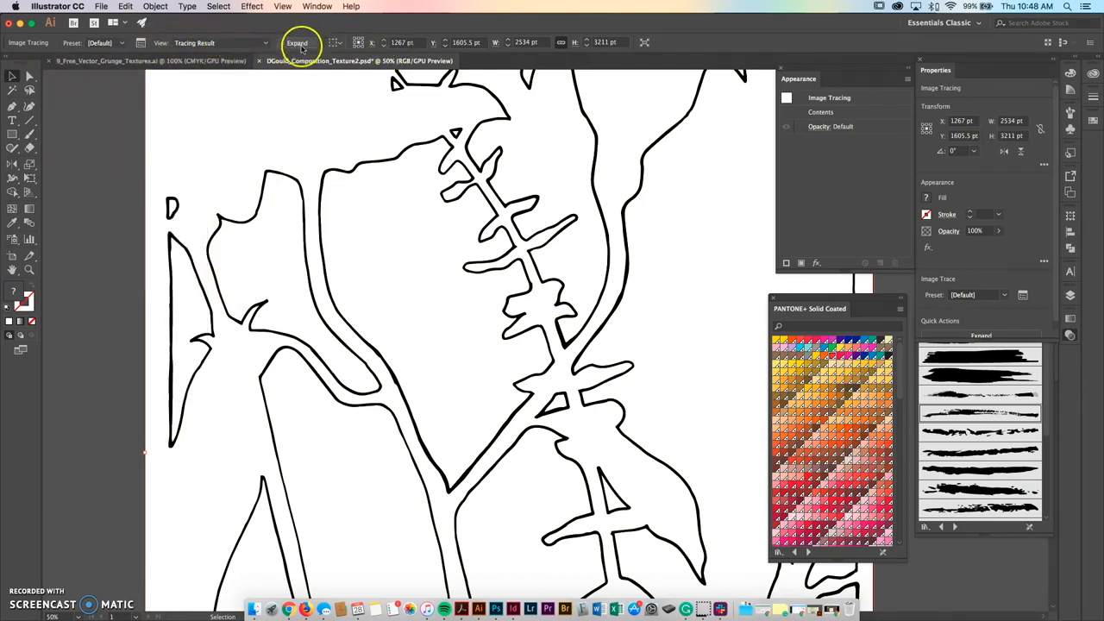
{"action": "left_click", "coordinate": [143, 43]}
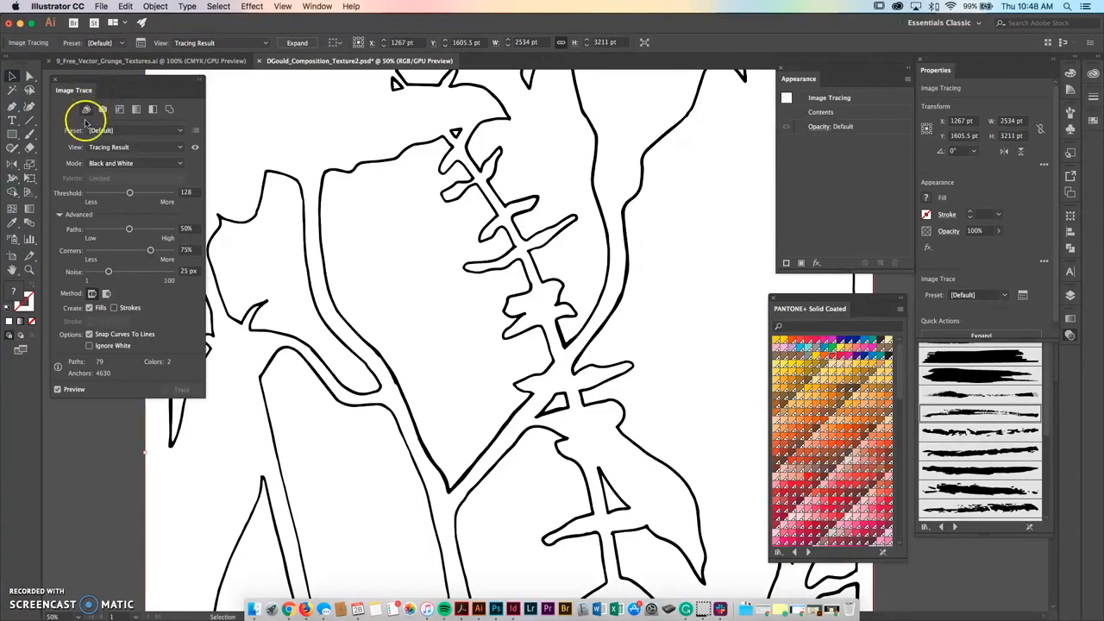
{"action": "left_click", "coordinate": [315, 6]}
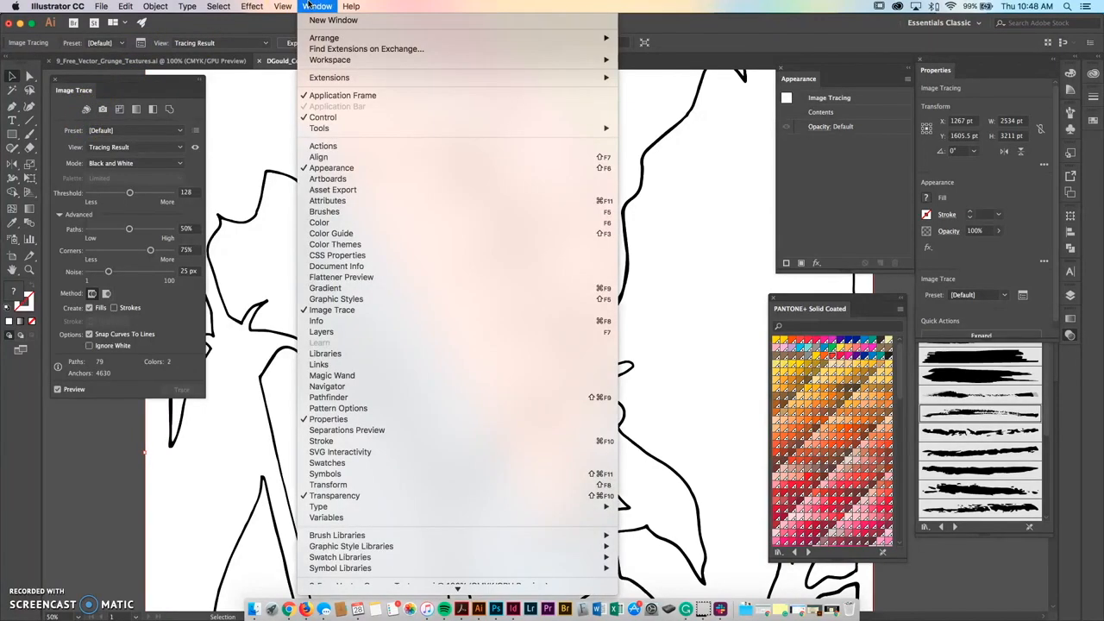
{"action": "left_click", "coordinate": [356, 312]}
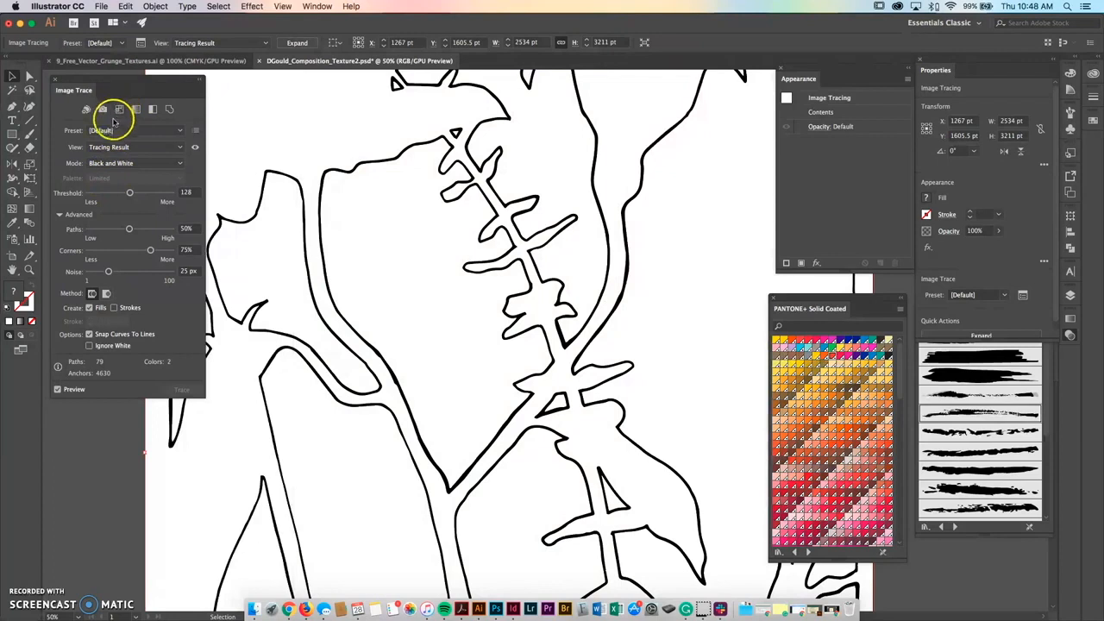
Set the plant tracing's Threshold to 147 and its Paths value to 80% for a tighter fit.
{"action": "left_click", "coordinate": [131, 192]}
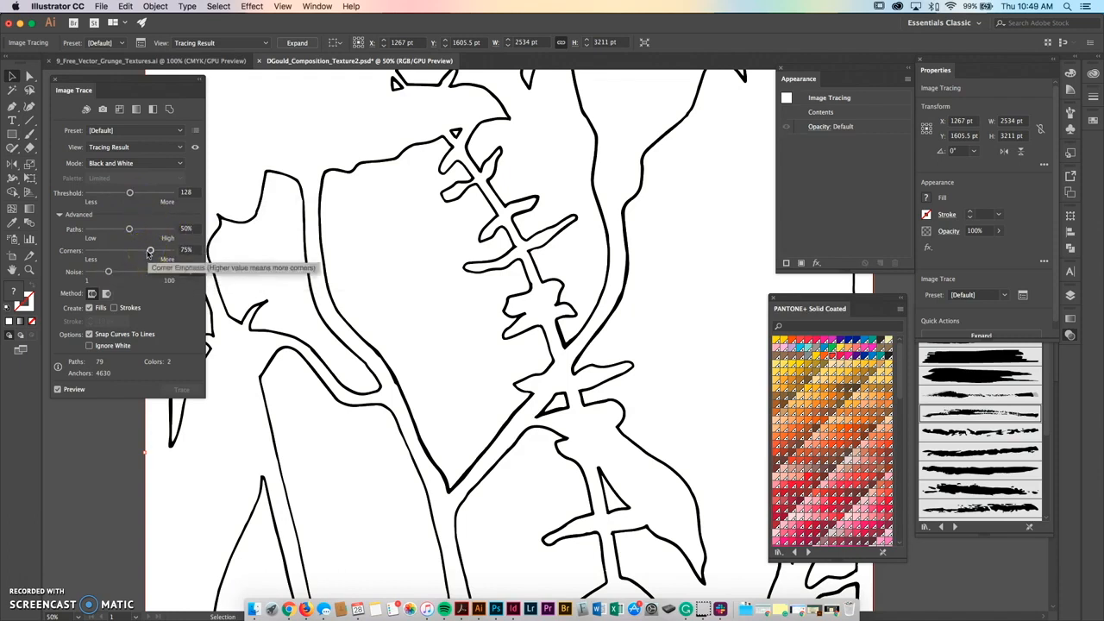
{"action": "left_click", "coordinate": [100, 272]}
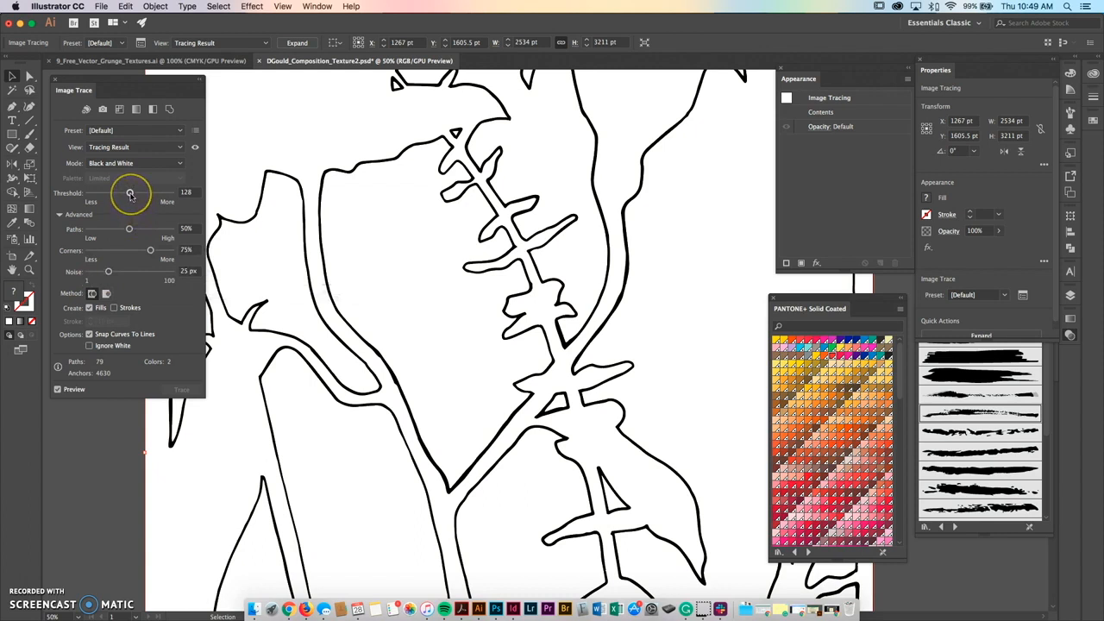
{"action": "left_click_drag", "start_coordinate": [131, 195], "coordinate": [136, 195]}
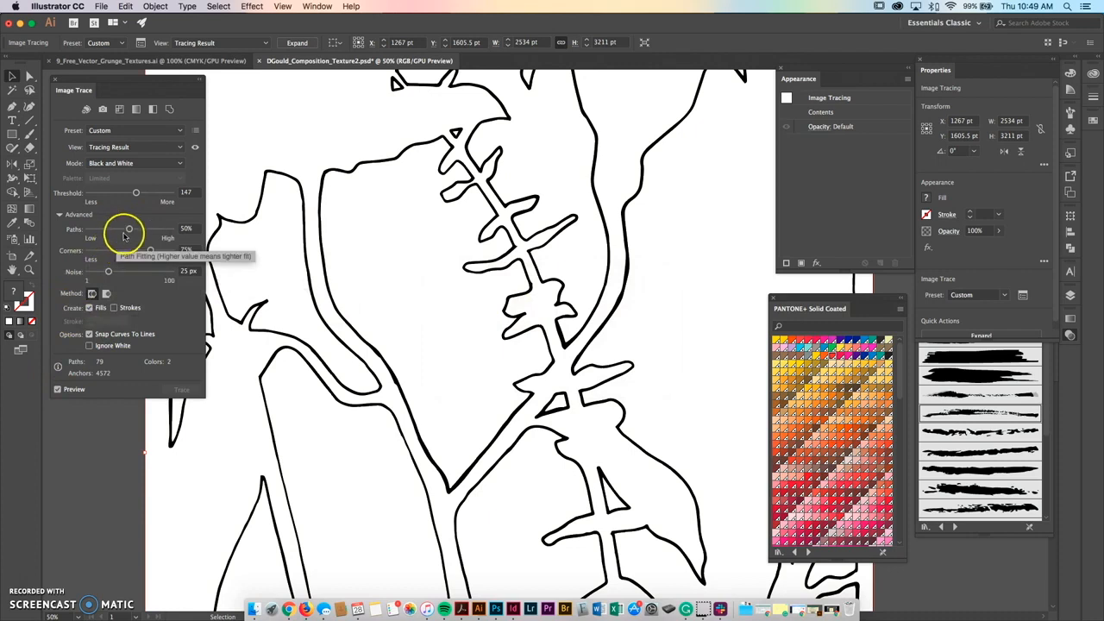
{"action": "left_click_drag", "start_coordinate": [129, 229], "coordinate": [134, 231]}
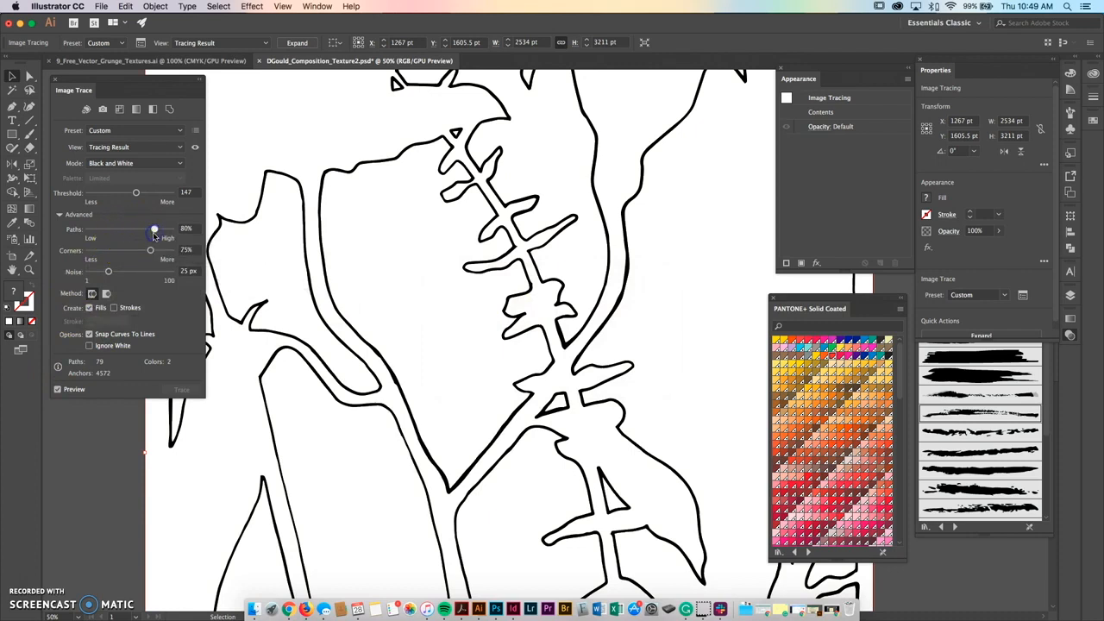
Set the tracing's Corners to 4% and its Noise to 6 px.
{"action": "left_click", "coordinate": [150, 251]}
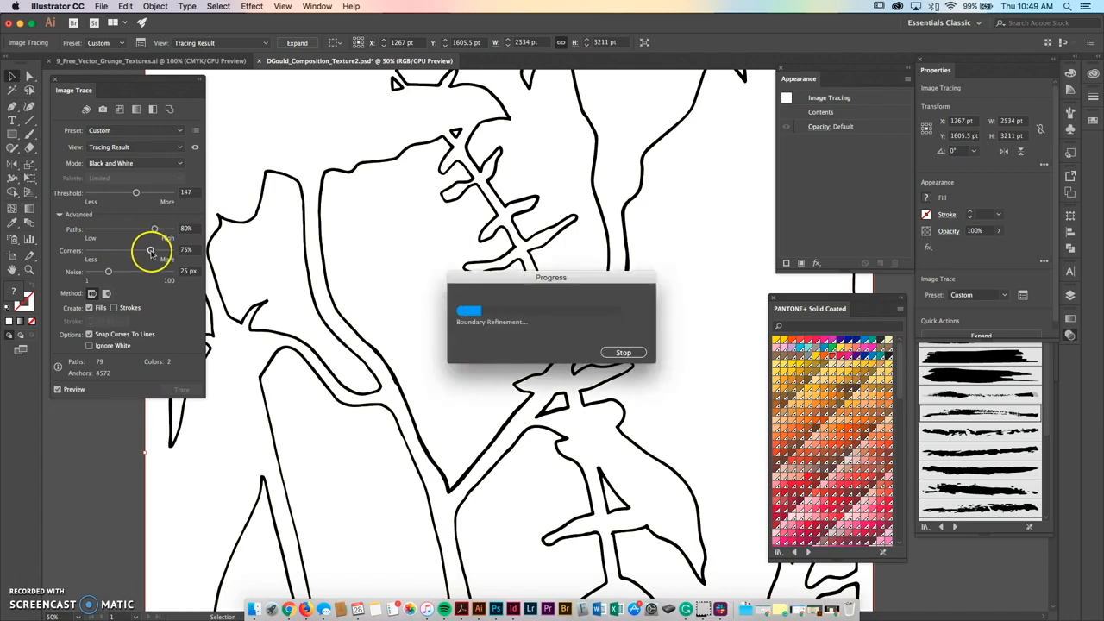
{"action": "left_click_drag", "start_coordinate": [150, 250], "coordinate": [91, 254]}
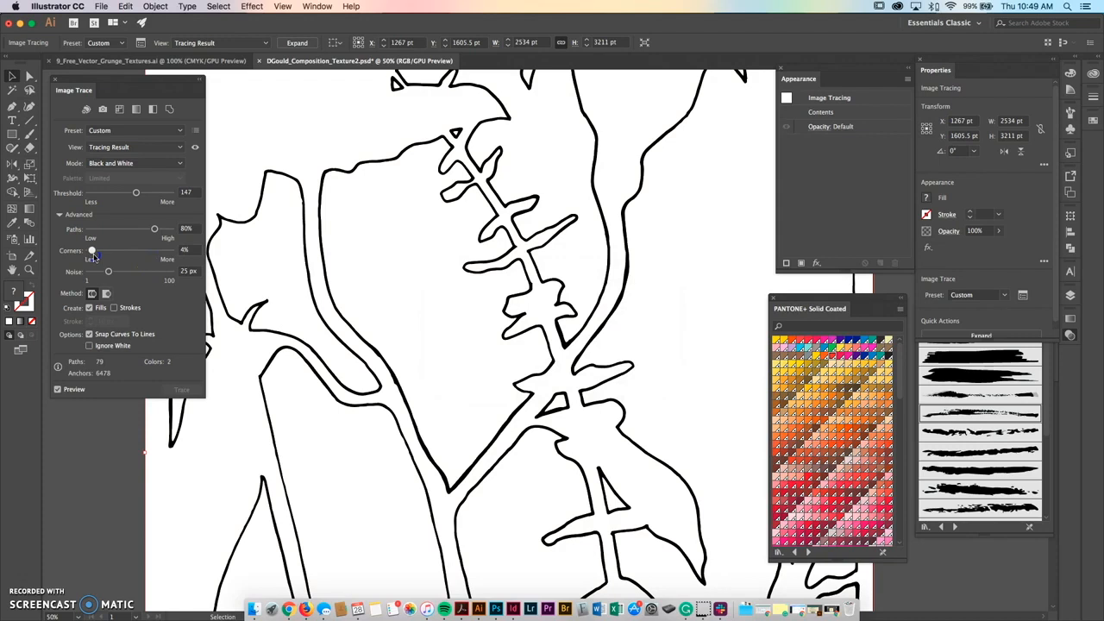
{"action": "left_click", "coordinate": [108, 272]}
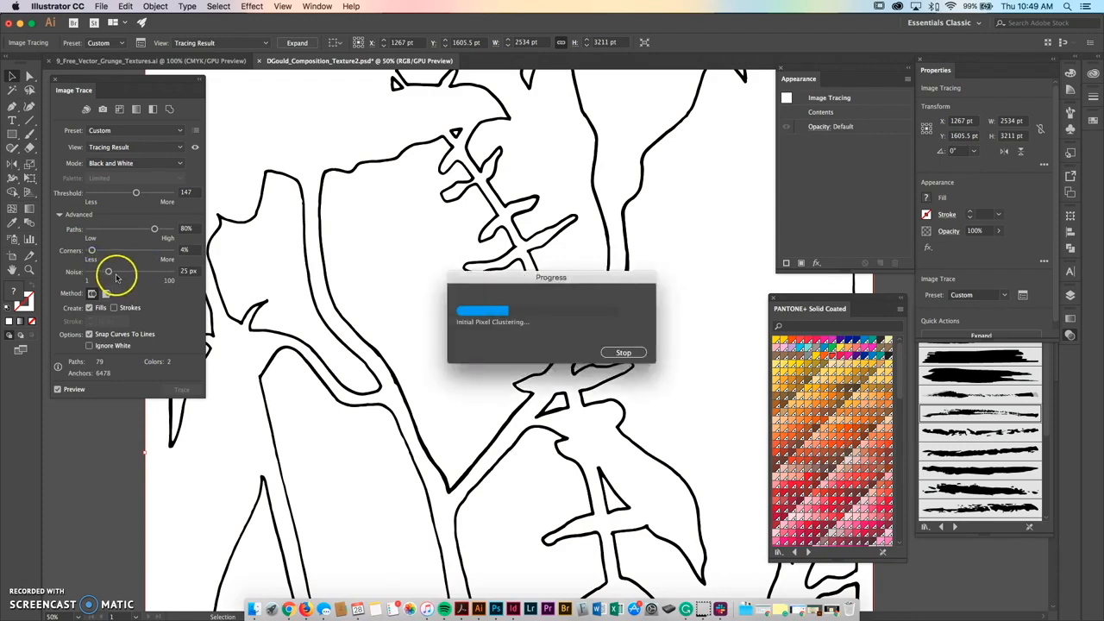
{"action": "left_click", "coordinate": [108, 272]}
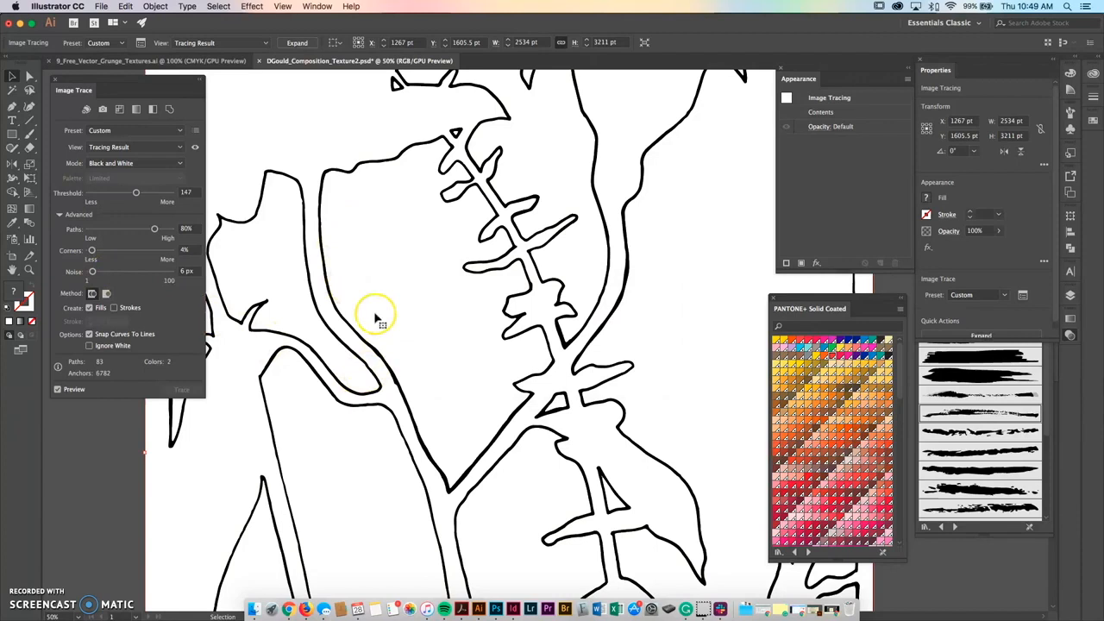
Examine the stem, leaf and upper border outlines of the adjusted tracing at different magnifications.
{"action": "scroll", "coordinate": [328, 217], "scroll_direction": "up", "scroll_amount": 3}
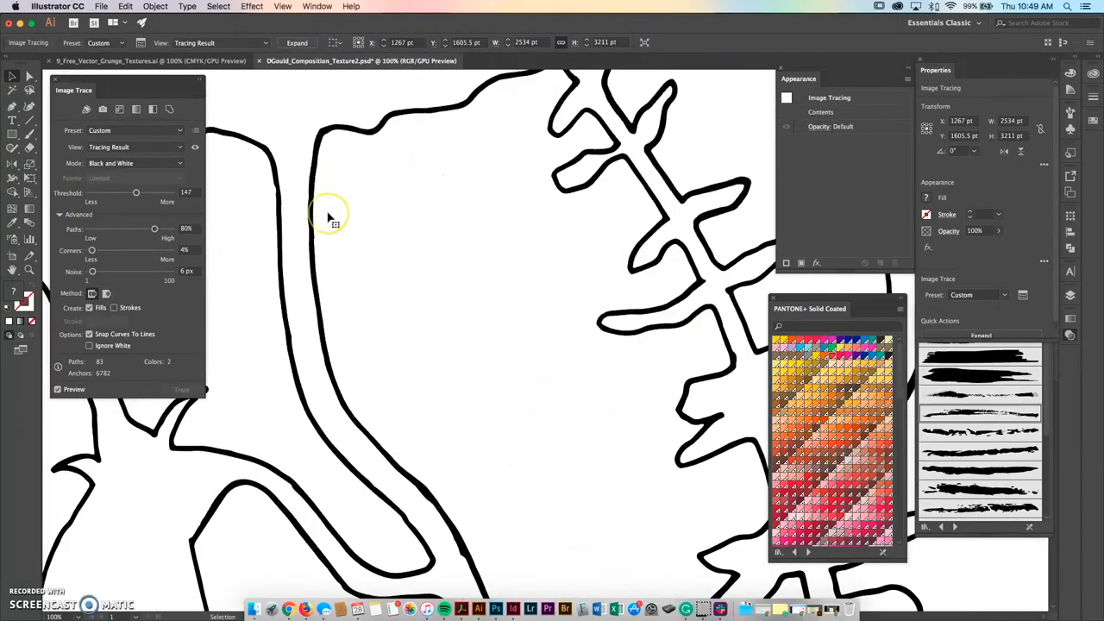
{"action": "scroll", "coordinate": [328, 217], "scroll_direction": "down", "scroll_amount": 2}
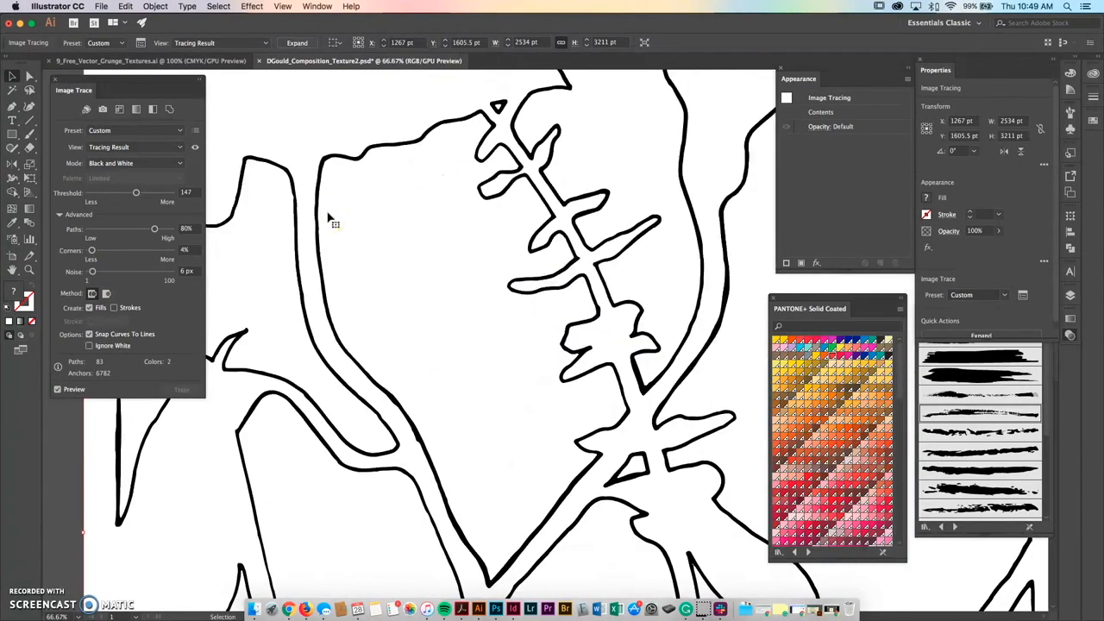
{"action": "scroll", "coordinate": [327, 217], "scroll_direction": "down", "scroll_amount": 1}
{"action": "left_click_drag", "start_coordinate": [469, 249], "coordinate": [433, 368]}
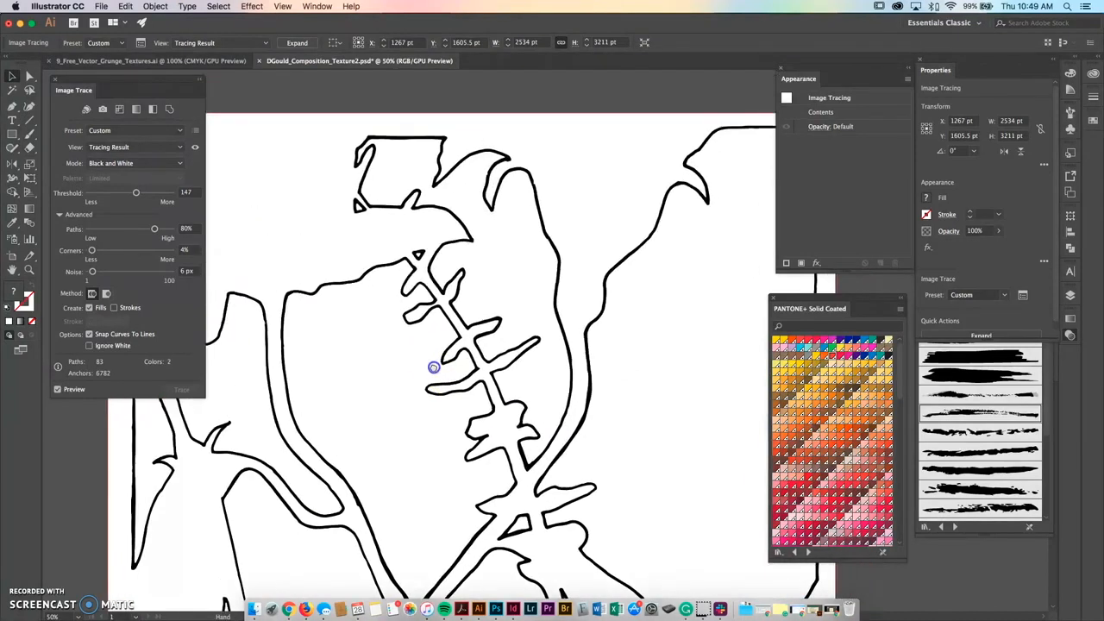
{"action": "left_click_drag", "start_coordinate": [561, 205], "coordinate": [485, 180]}
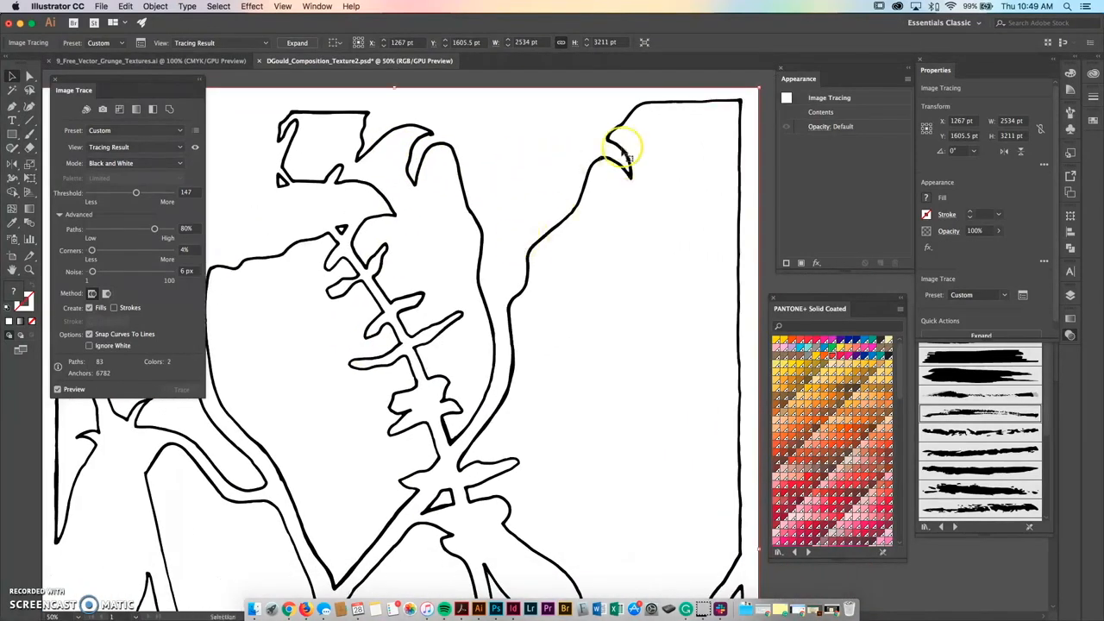
{"action": "scroll", "coordinate": [394, 291], "scroll_direction": "left", "scroll_amount": 3}
{"action": "scroll", "coordinate": [394, 291], "scroll_direction": "down", "scroll_amount": 2}
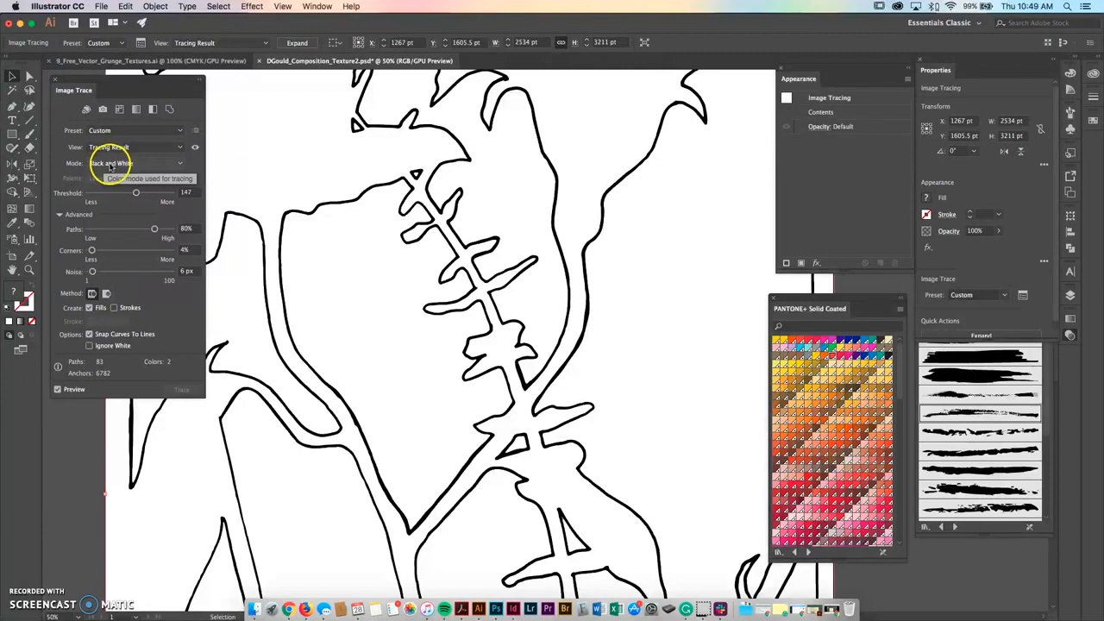
Expand the tracing into editable vector paths and close the Image Trace settings.
{"action": "left_click", "coordinate": [88, 346]}
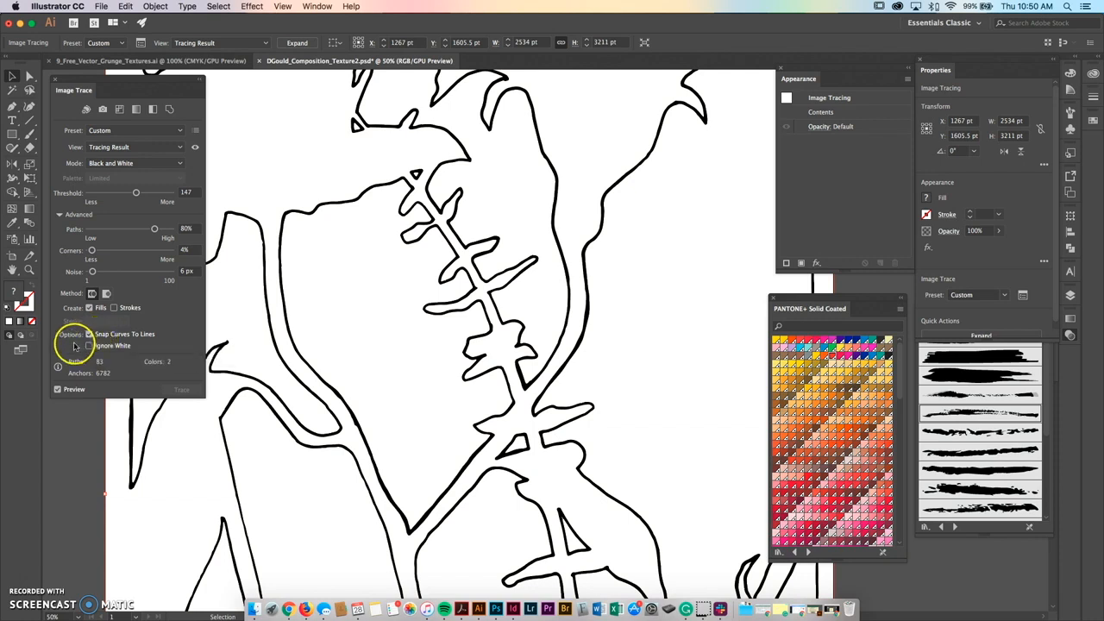
{"action": "left_click", "coordinate": [295, 43]}
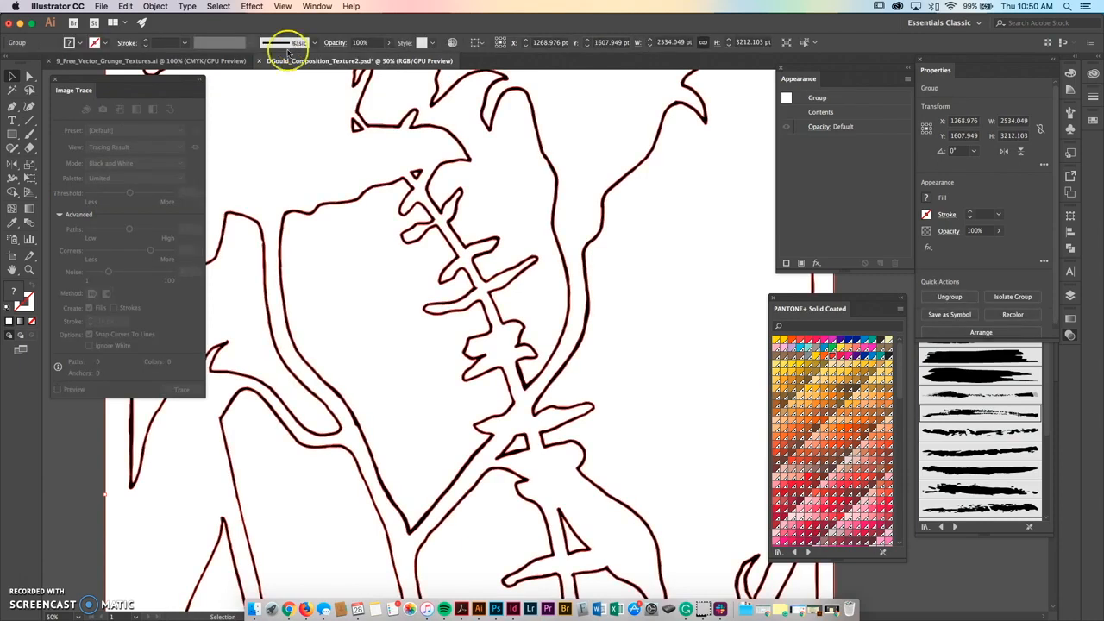
{"action": "left_click", "coordinate": [53, 80]}
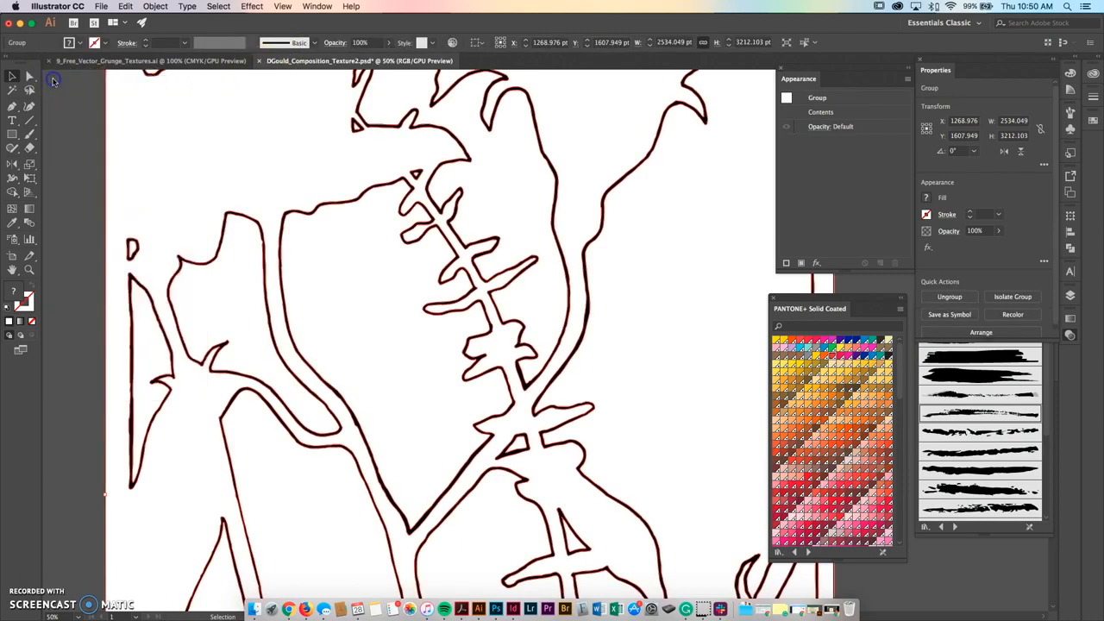
Inspect the expanded outlines and their anchor points up close, clear the selection, and return to the full composition.
{"action": "left_click_drag", "start_coordinate": [332, 136], "coordinate": [271, 262]}
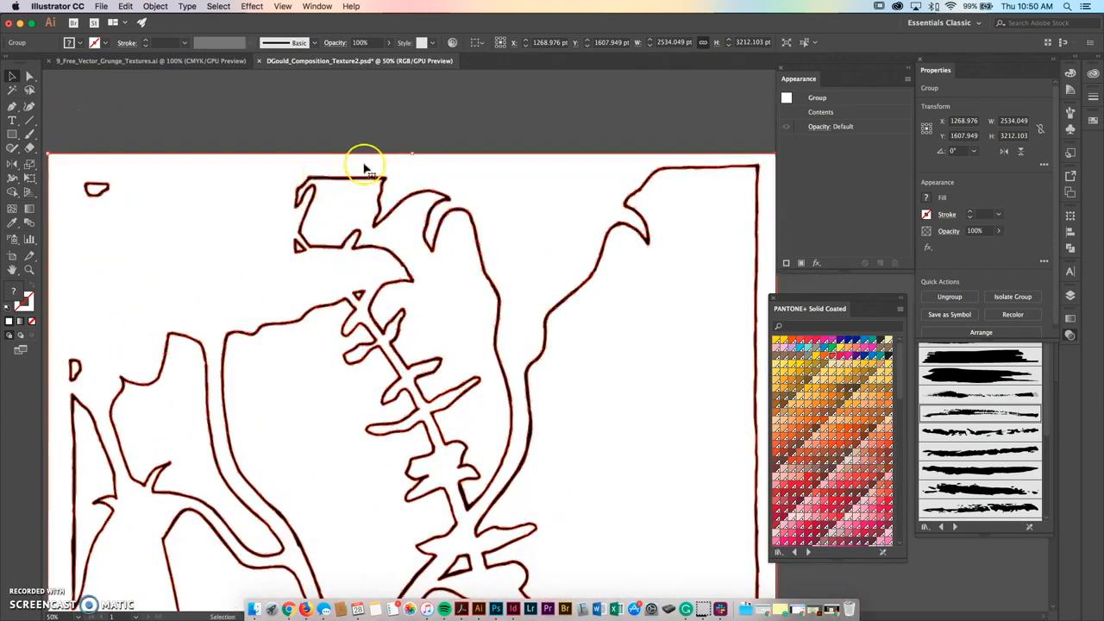
{"action": "scroll", "coordinate": [366, 191], "scroll_direction": "up", "scroll_amount": 3}
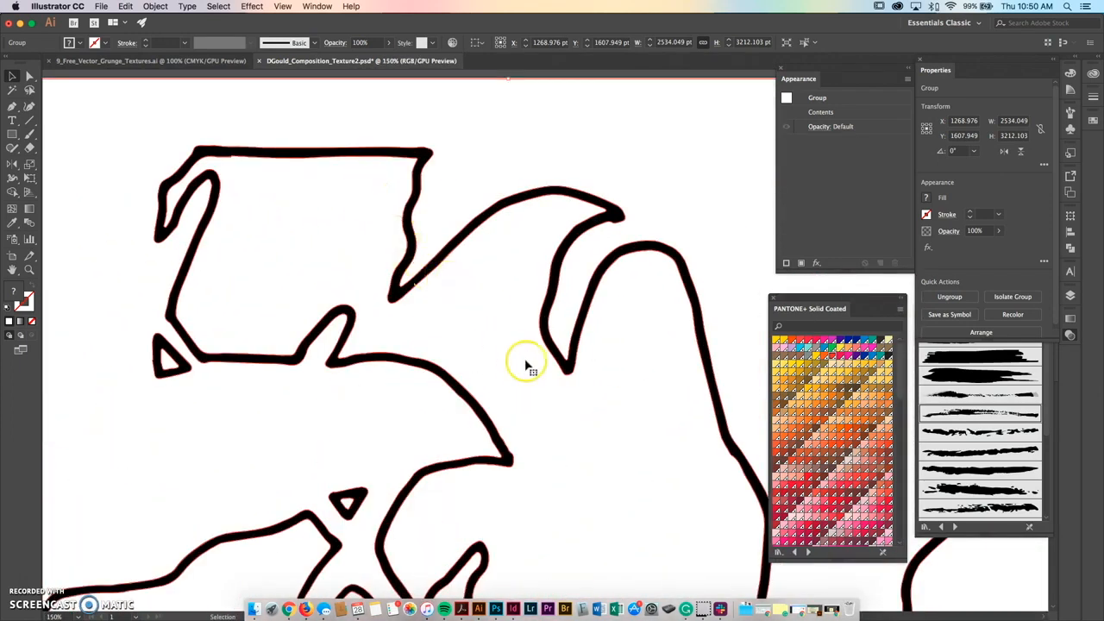
{"action": "left_click_drag", "start_coordinate": [526, 365], "coordinate": [446, 281]}
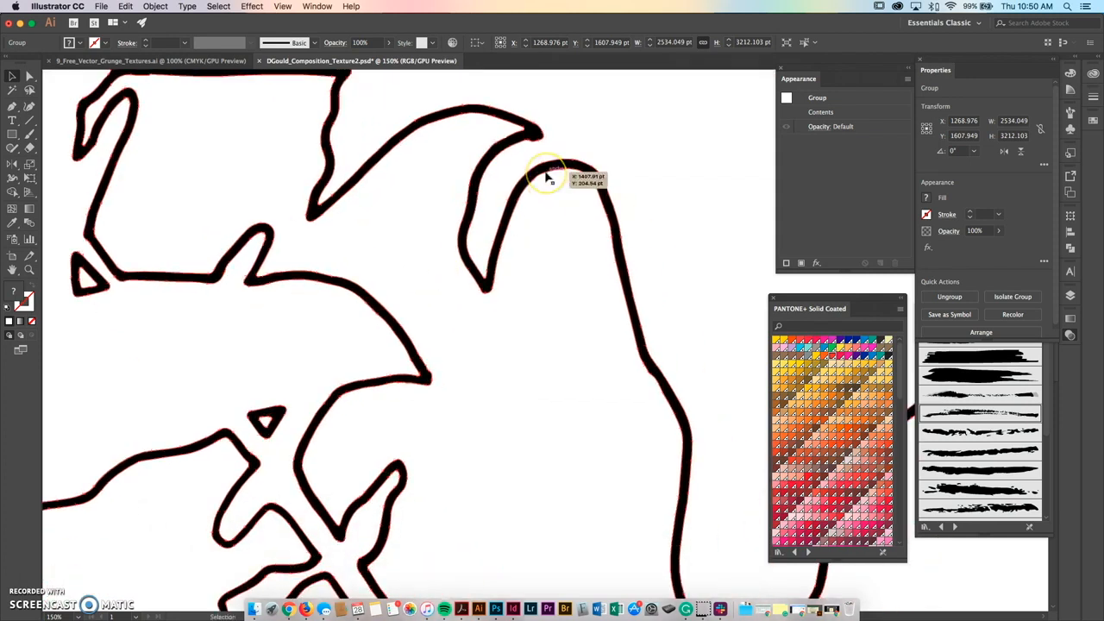
{"action": "left_click", "coordinate": [29, 76]}
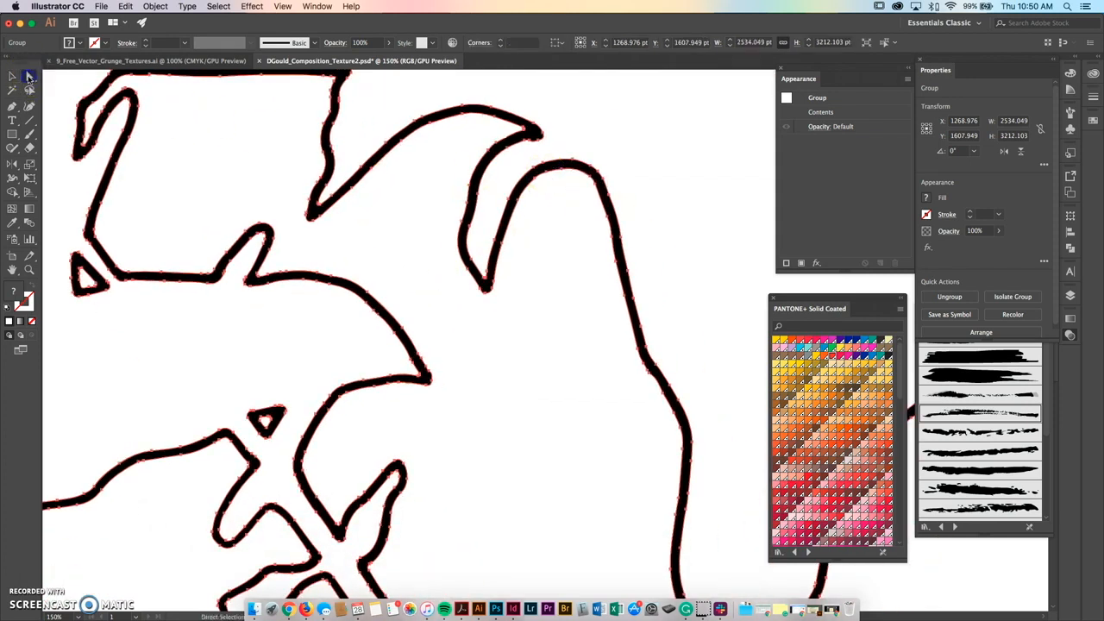
{"action": "mouse_move", "coordinate": [233, 257]}
{"action": "left_mouse_down"}
{"action": "mouse_move", "coordinate": [239, 267]}
{"action": "mouse_move", "coordinate": [238, 244]}
{"action": "mouse_move", "coordinate": [242, 269]}
{"action": "left_mouse_up"}
{"action": "scroll", "coordinate": [396, 317], "scroll_direction": "down", "scroll_amount": 3}
{"action": "left_click", "coordinate": [388, 151]}
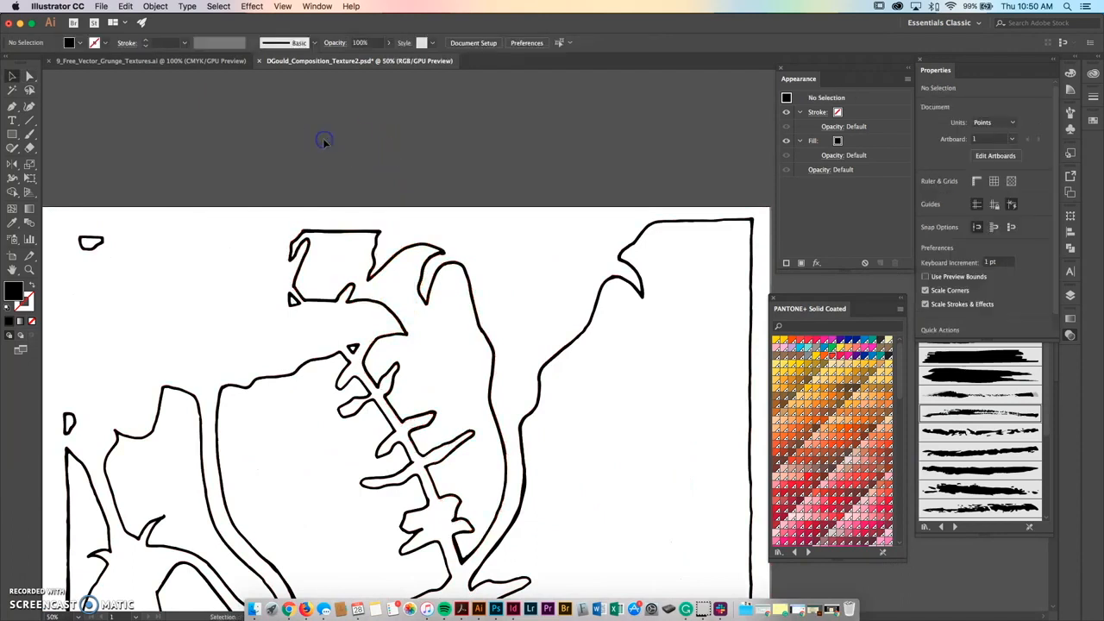
{"action": "key", "text": "super+0"}
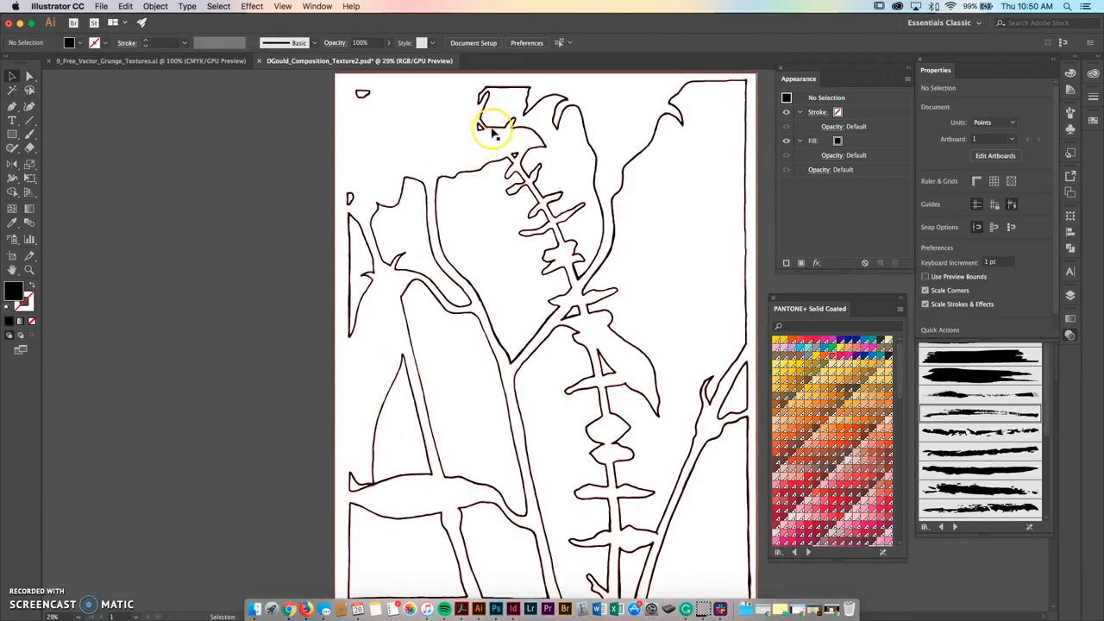
{"action": "scroll", "coordinate": [147, 155], "scroll_direction": "right", "scroll_amount": 3}
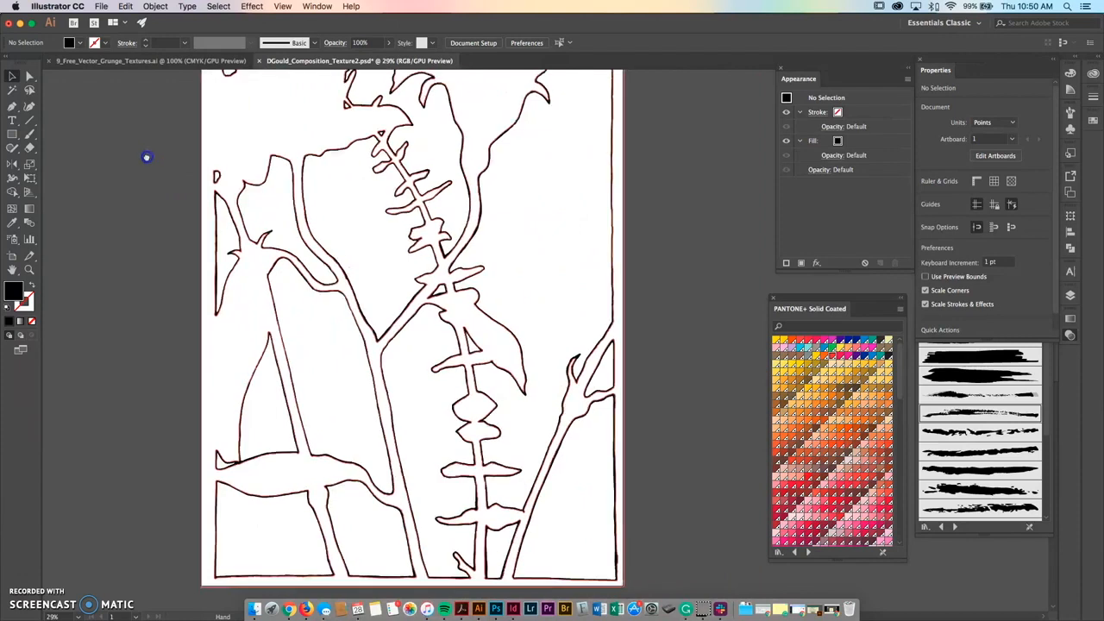
Check the grouping by selecting the whole artwork and the upper-left leaf shape alone with Direct Selection, leaving nothing selected.
{"action": "left_click", "coordinate": [265, 211]}
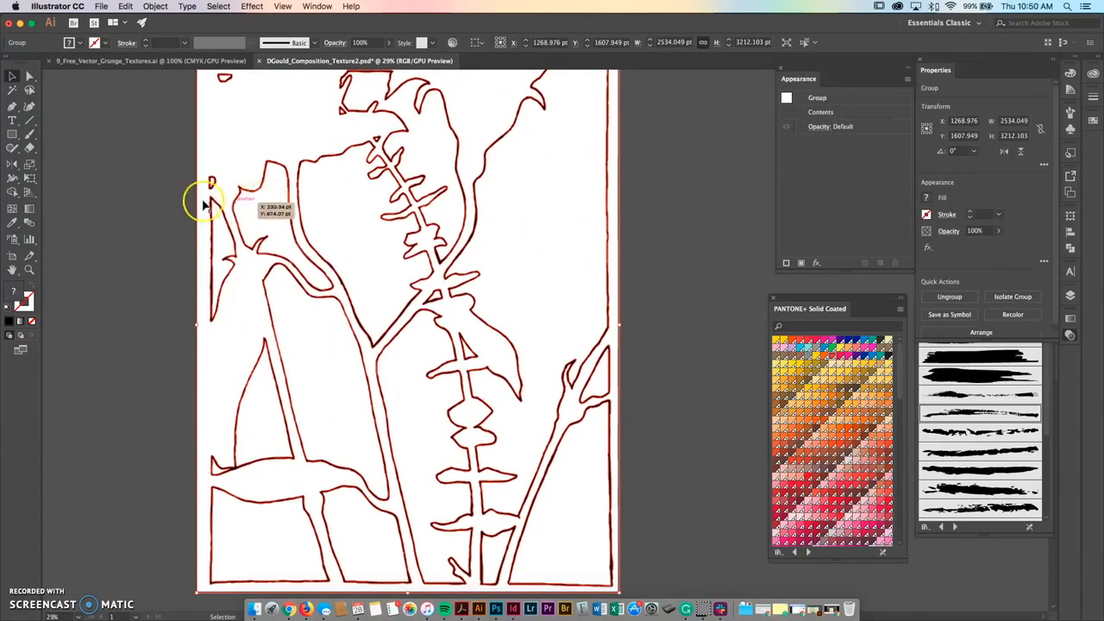
{"action": "left_click", "coordinate": [271, 207]}
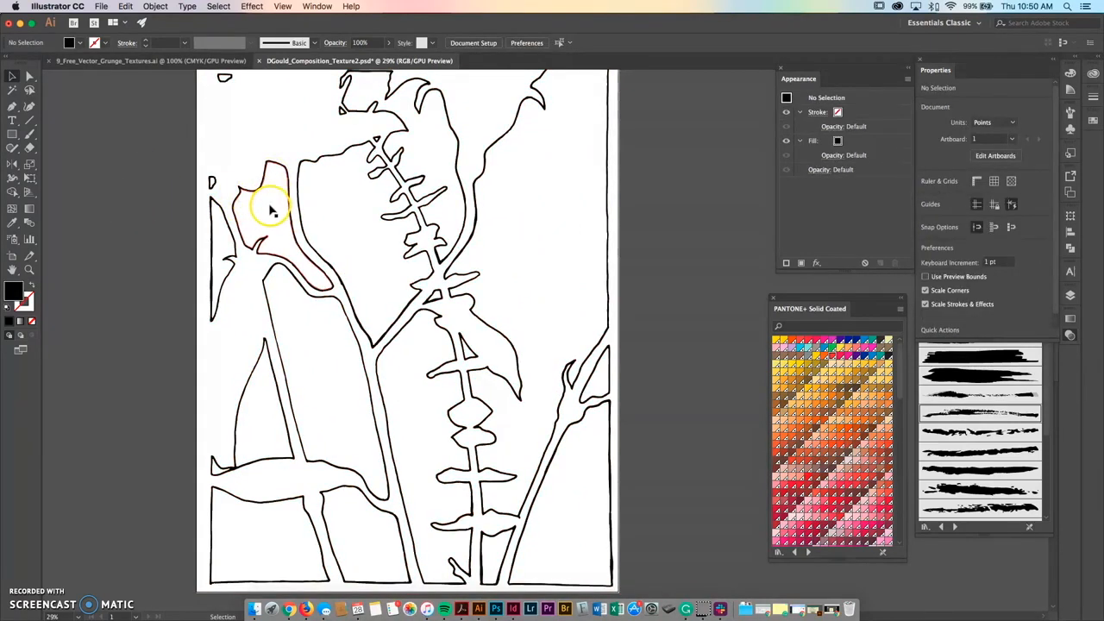
{"action": "key", "text": "a"}
{"action": "left_click", "coordinate": [270, 205]}
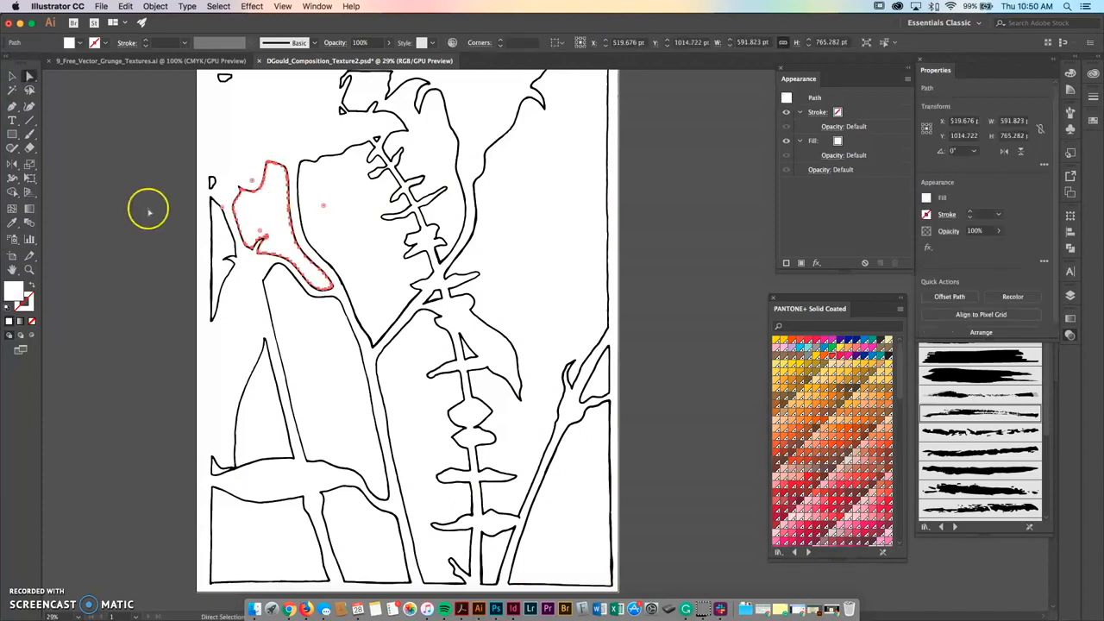
{"action": "left_click", "coordinate": [184, 204]}
{"action": "left_click", "coordinate": [9, 76]}
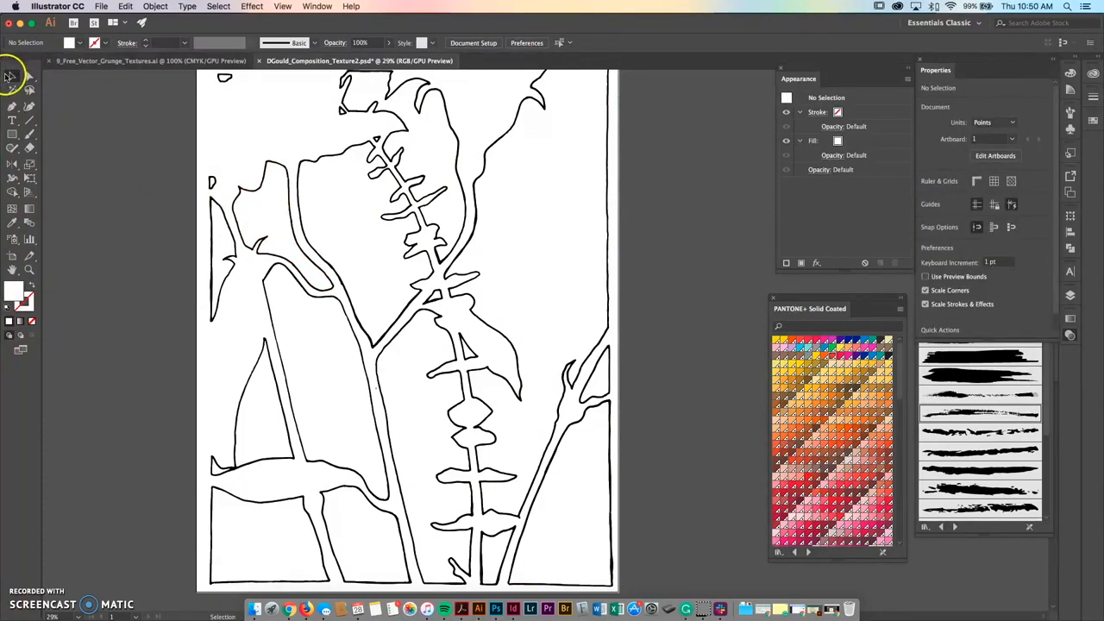
Ungroup the expanded plant artwork into separate shapes and clear the selection.
{"action": "left_click", "coordinate": [298, 167]}
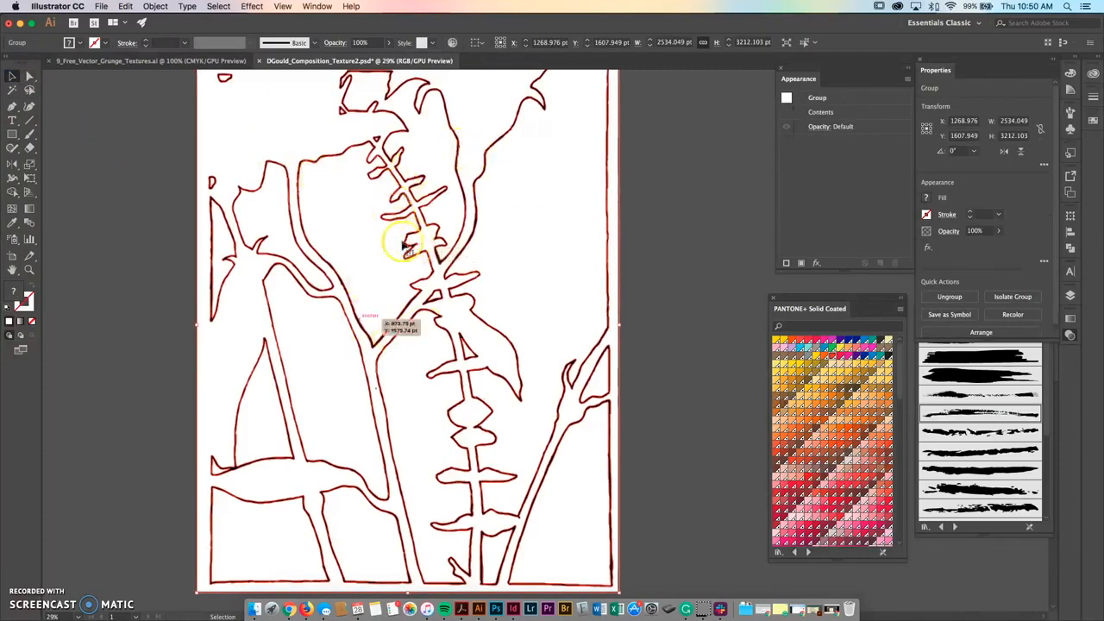
{"action": "left_click", "coordinate": [156, 6]}
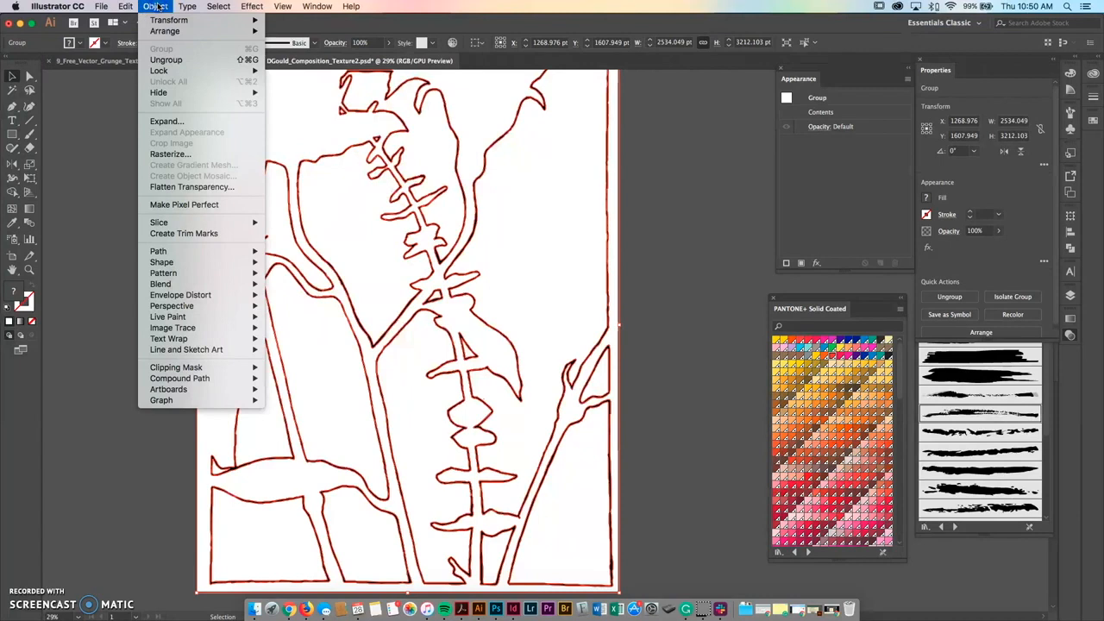
{"action": "left_click", "coordinate": [165, 60]}
{"action": "left_click", "coordinate": [256, 155]}
Check that the upper-left leaf and the neighbouring area can be selected individually, and clear the selection.
{"action": "left_click", "coordinate": [276, 197]}
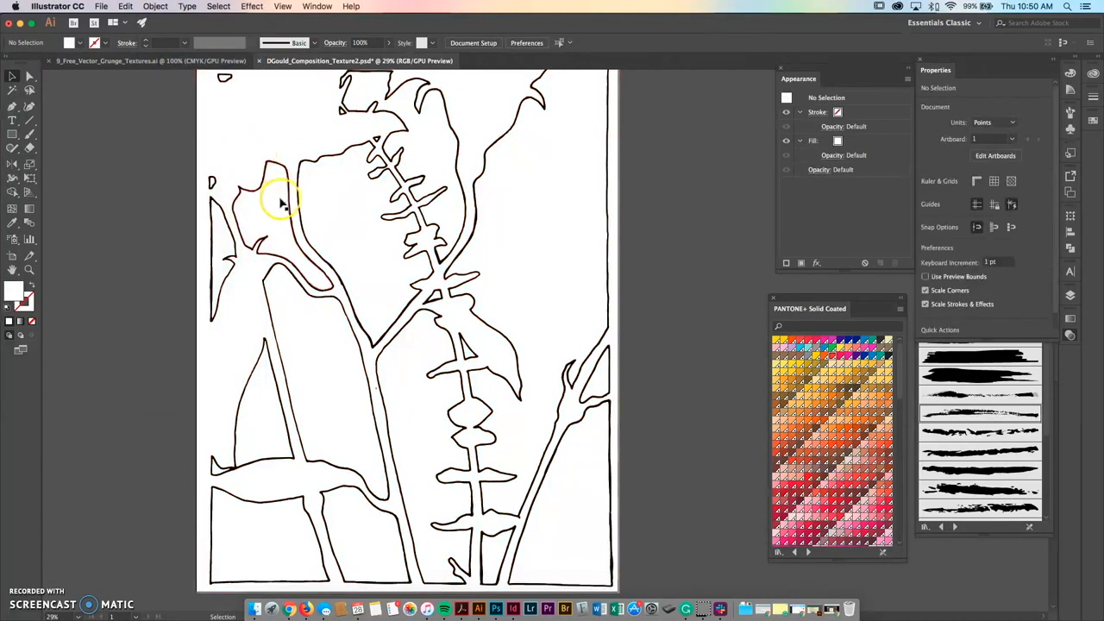
{"action": "left_click", "coordinate": [142, 239]}
{"action": "left_click", "coordinate": [345, 237]}
{"action": "left_click", "coordinate": [637, 190]}
{"action": "scroll", "coordinate": [637, 191], "scroll_direction": "up", "scroll_amount": 2}
{"action": "scroll", "coordinate": [637, 192], "scroll_direction": "right", "scroll_amount": 2}
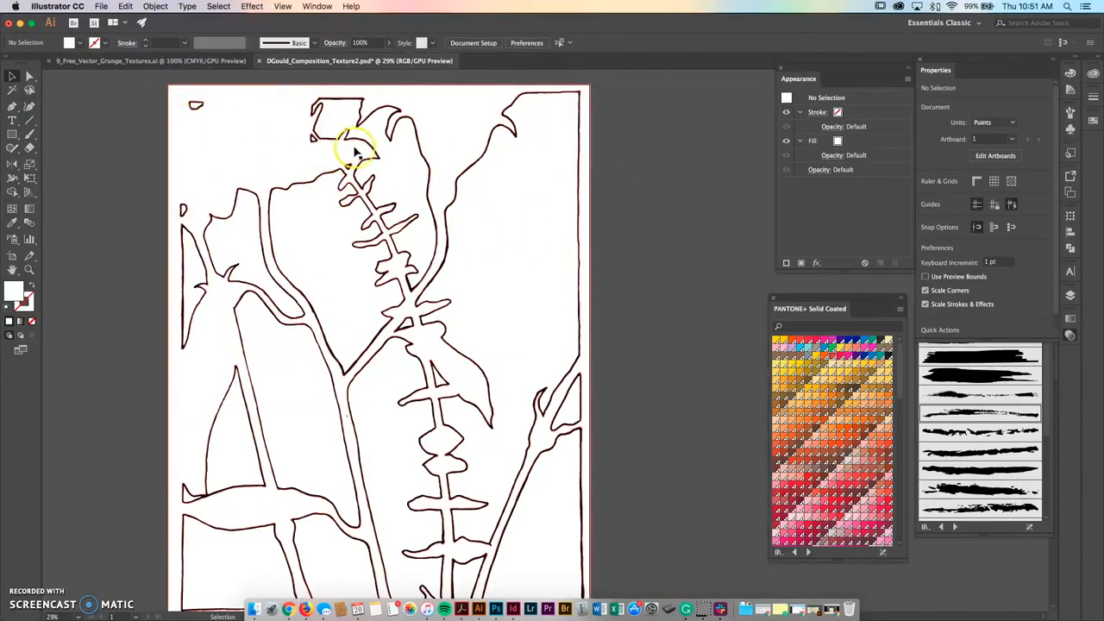
Bring up the color mixing controls for the large right-hand background area and clear the selection.
{"action": "left_click", "coordinate": [524, 233]}
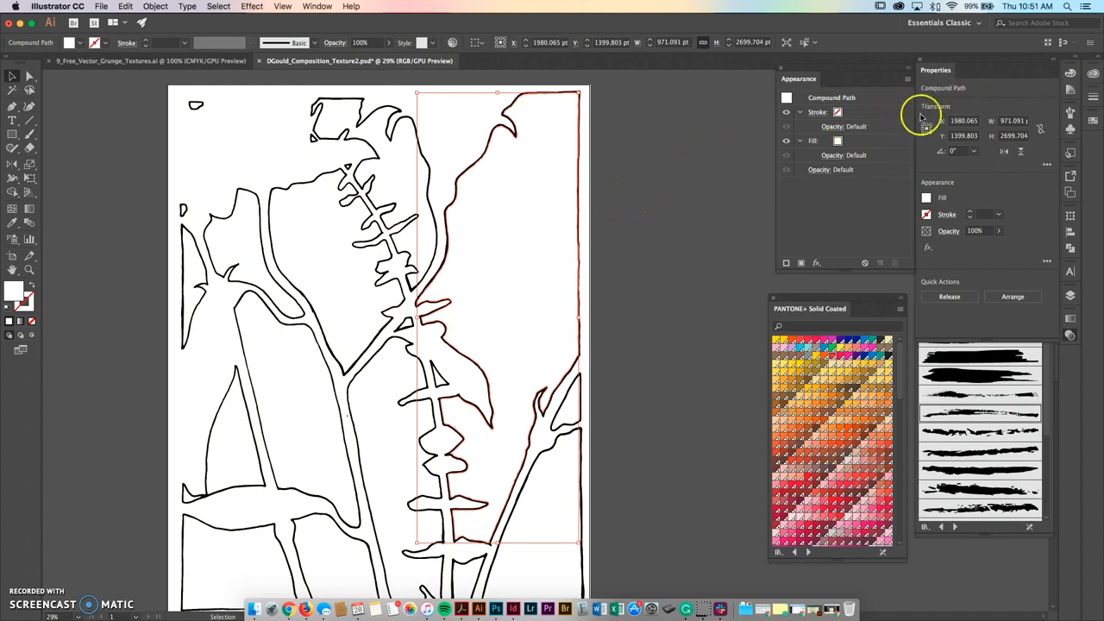
{"action": "left_click", "coordinate": [1070, 75]}
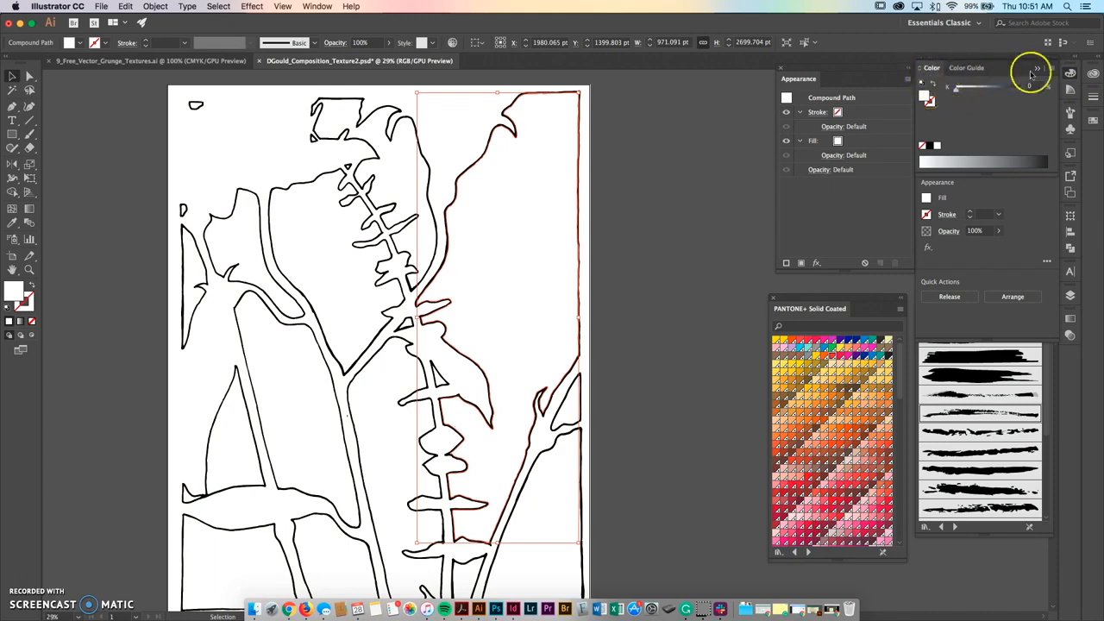
{"action": "left_click", "coordinate": [609, 129]}
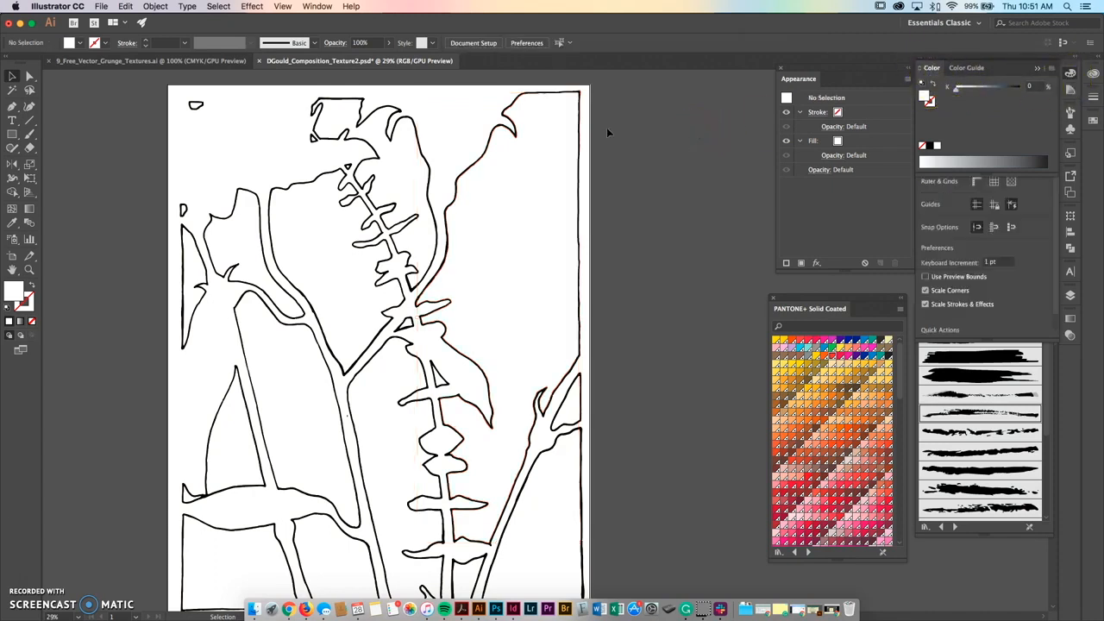
Fill the upper-middle area beside the leafy stem with CMYK 54, 45, 73, 44 and clear the selection.
{"action": "left_click", "coordinate": [429, 173]}
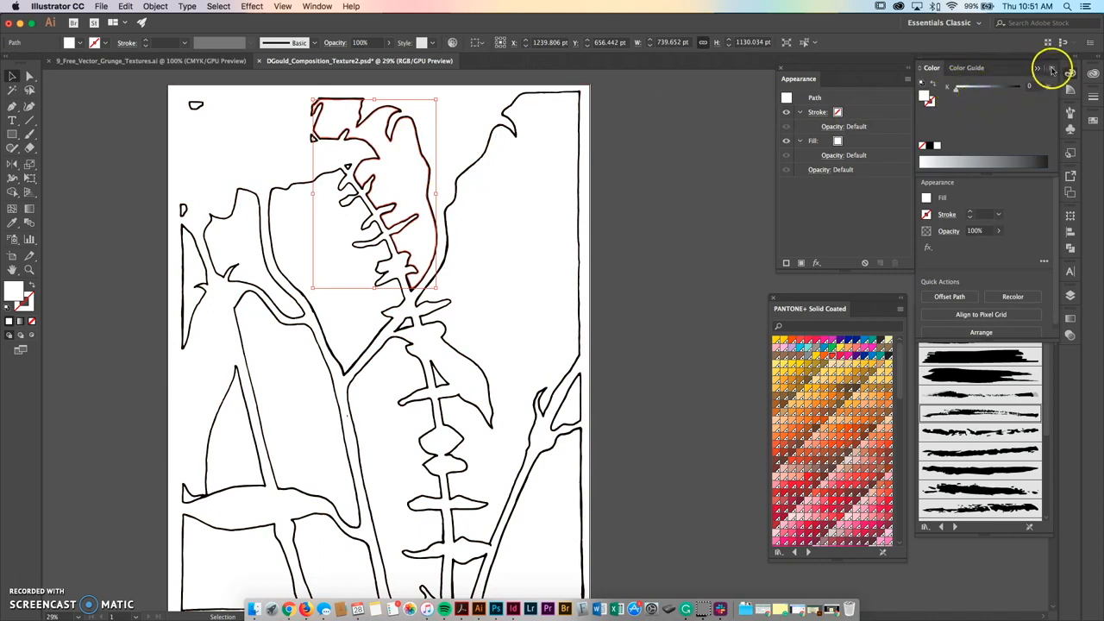
{"action": "left_click", "coordinate": [1052, 69]}
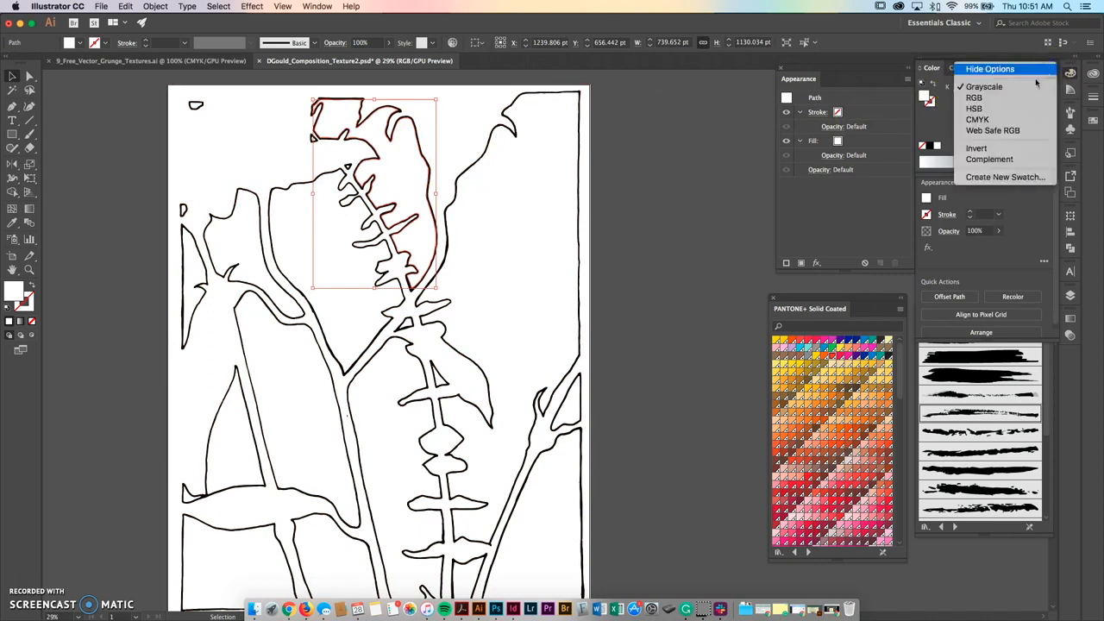
{"action": "left_click", "coordinate": [990, 119]}
{"action": "left_click", "coordinate": [923, 97]}
{"action": "left_click", "coordinate": [994, 90]}
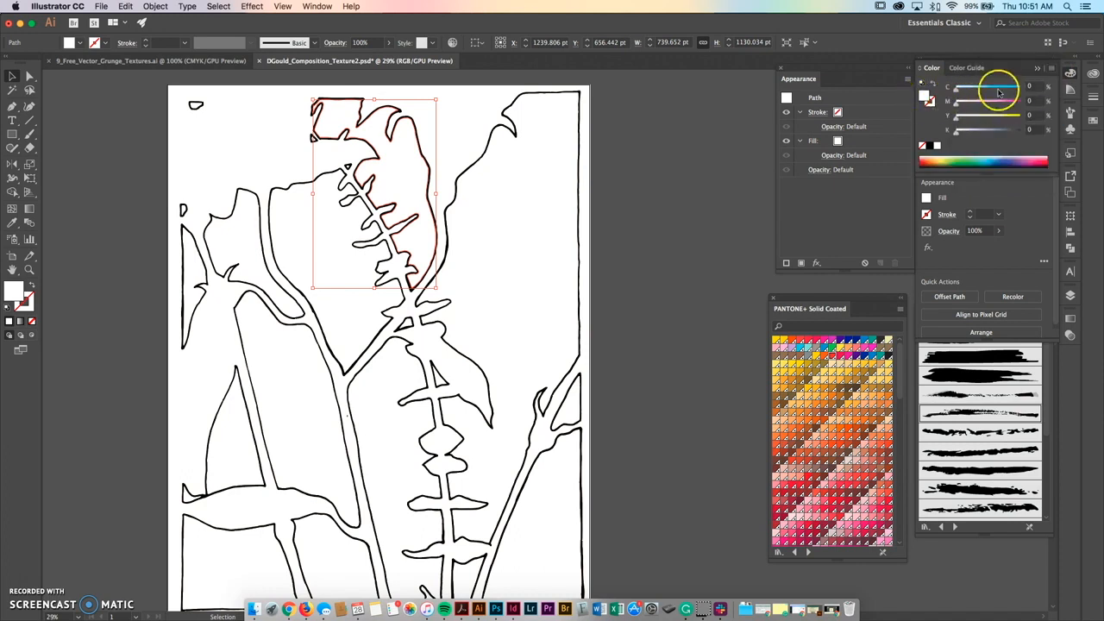
{"action": "left_click", "coordinate": [984, 102]}
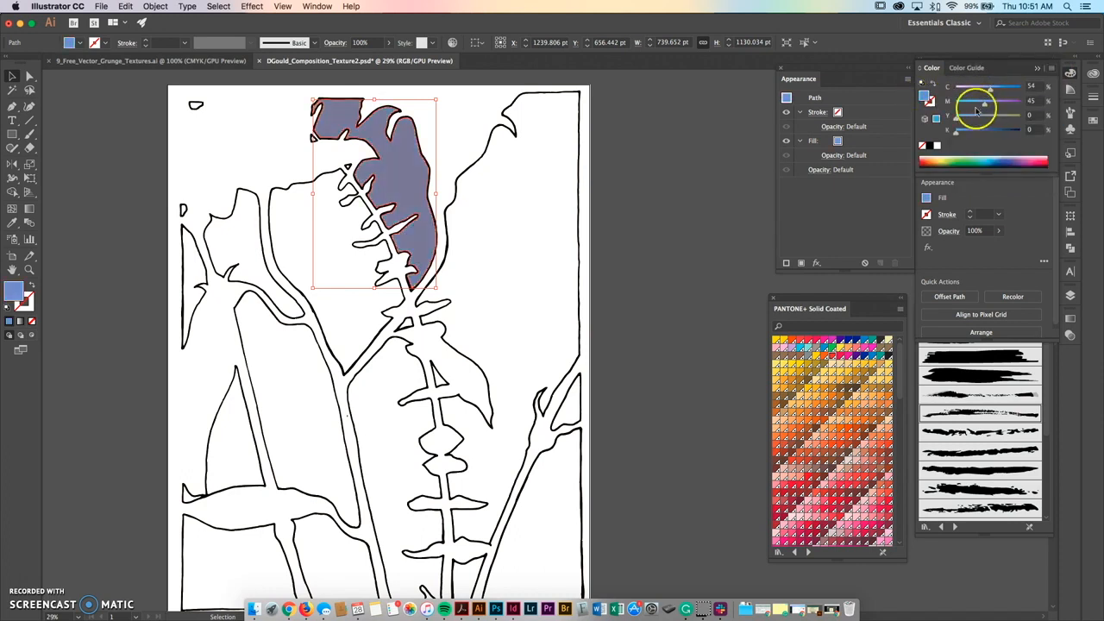
{"action": "left_click", "coordinate": [1005, 115]}
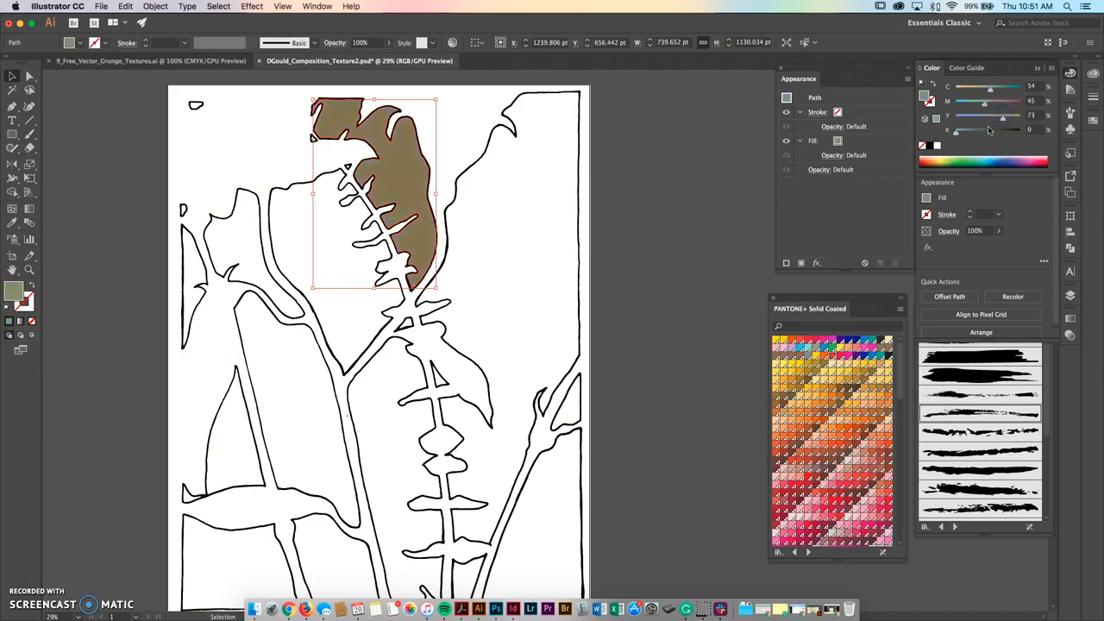
{"action": "left_click", "coordinate": [984, 131]}
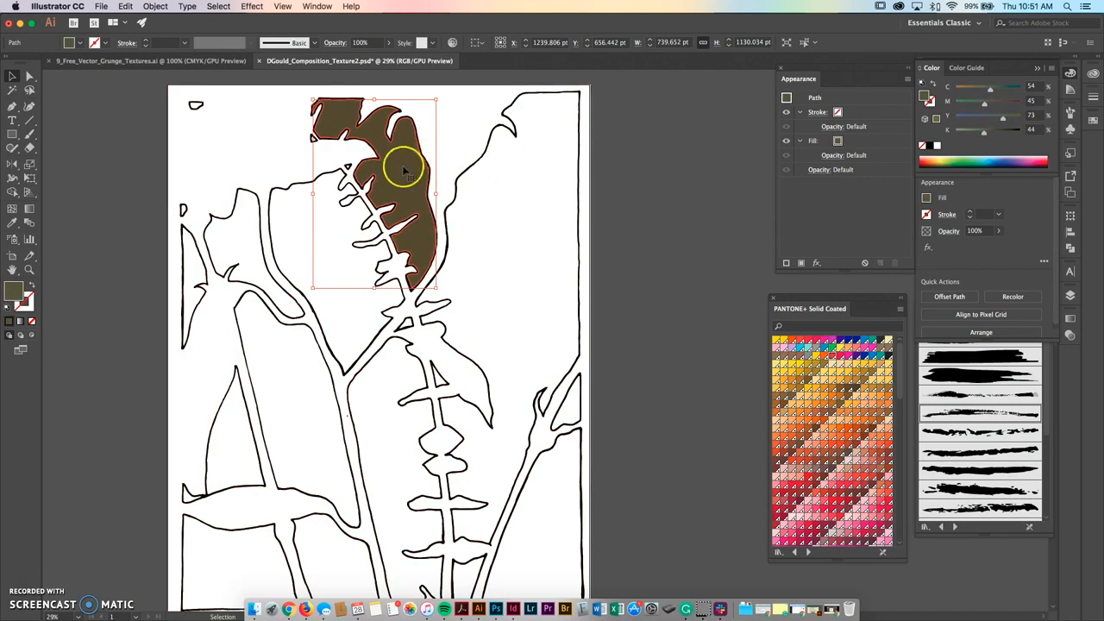
{"action": "left_click", "coordinate": [619, 164]}
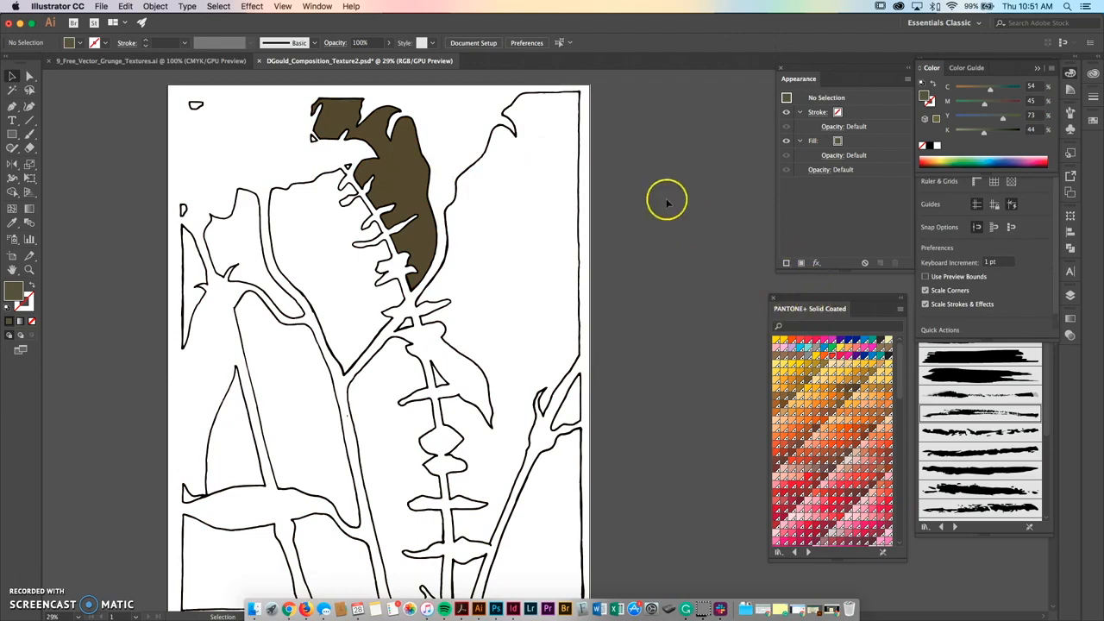
{"action": "left_click", "coordinate": [491, 228]}
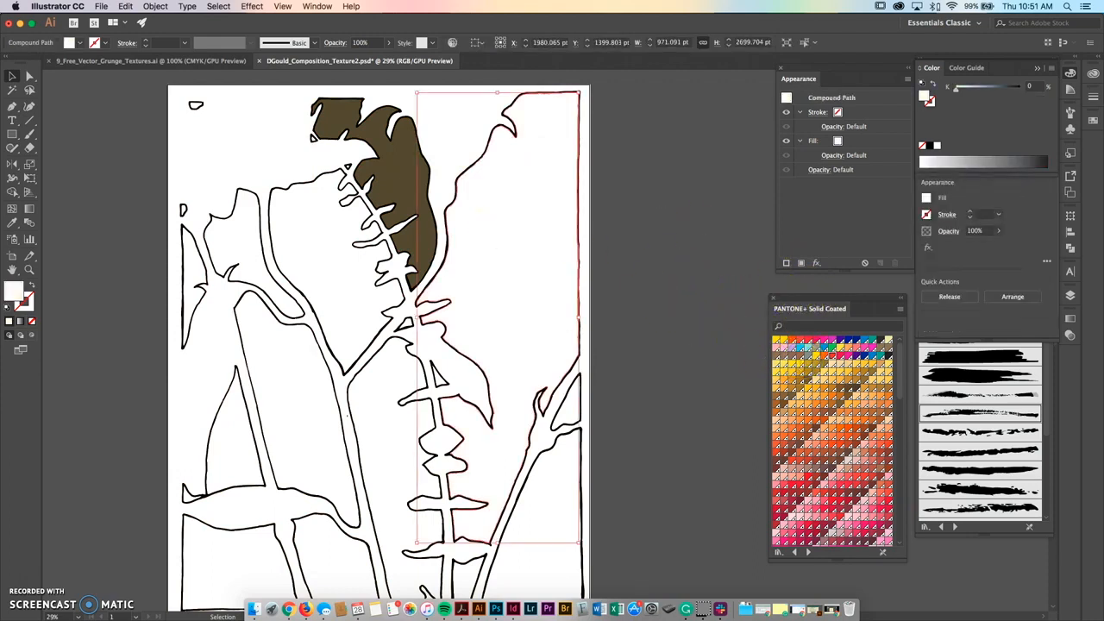
{"action": "left_click", "coordinate": [483, 595]}
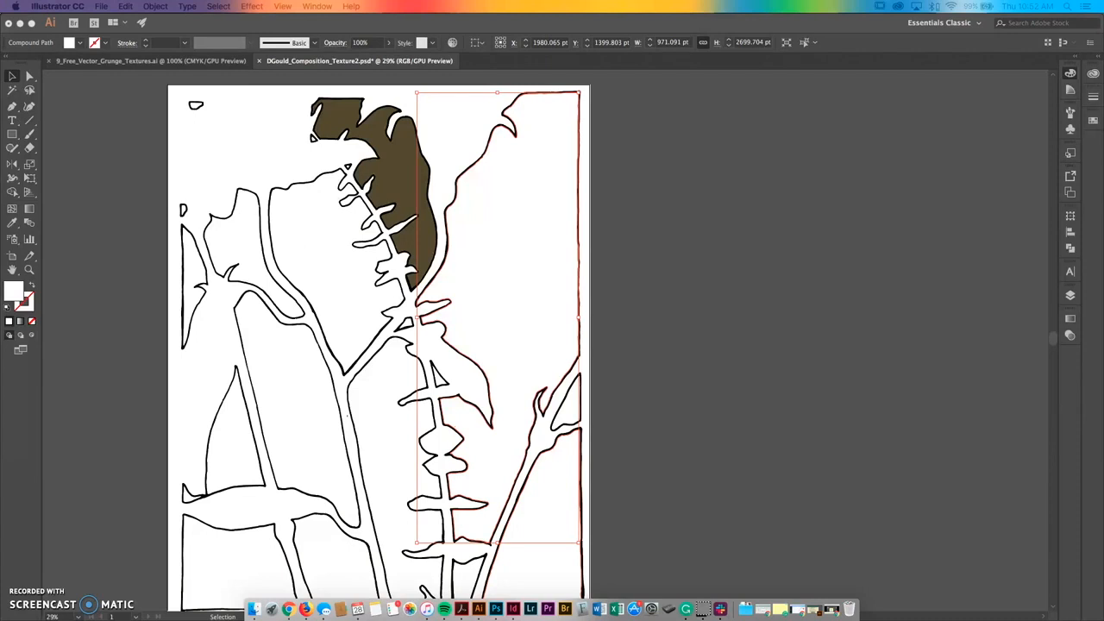
{"action": "key", "text": "Tab"}
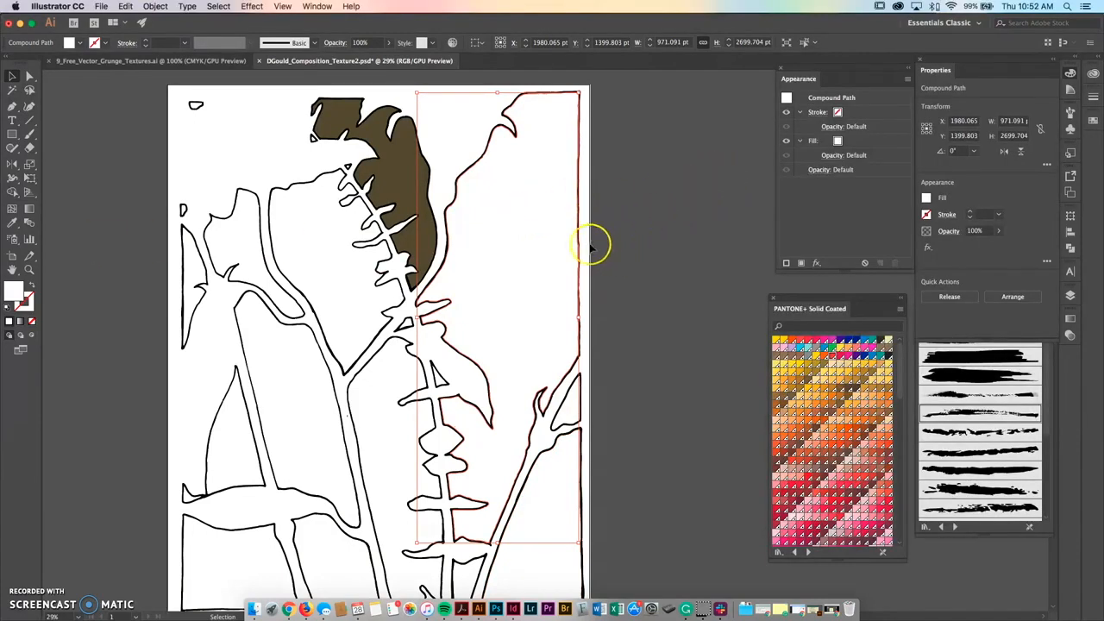
{"action": "left_click", "coordinate": [658, 200]}
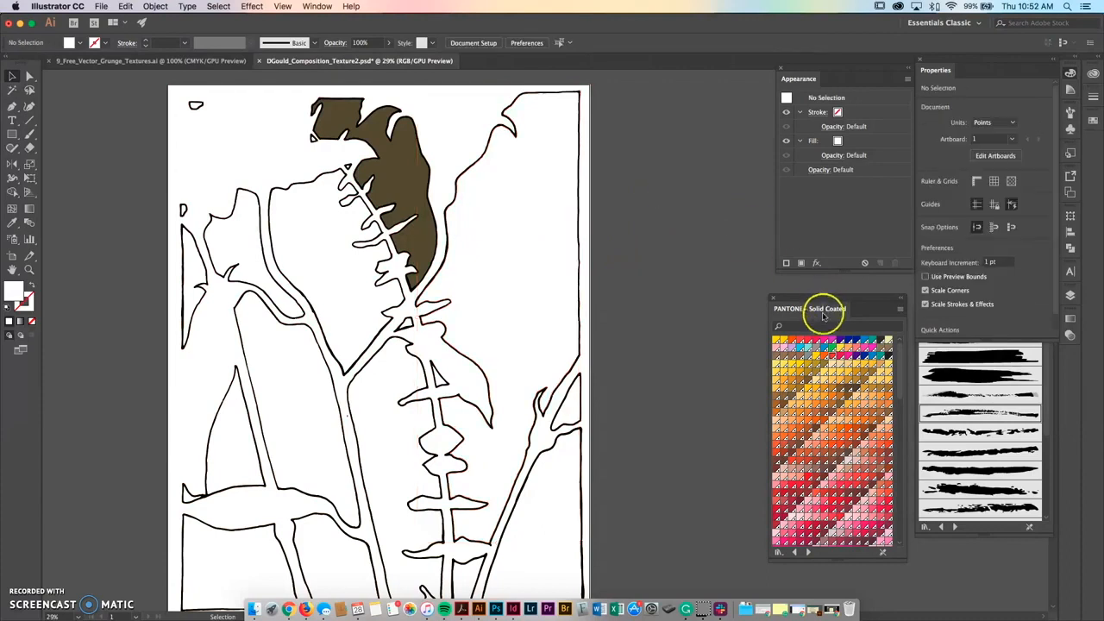
Close the PANTONE+ Solid Coated swatch library and show the document's swatches.
{"action": "left_click", "coordinate": [772, 299]}
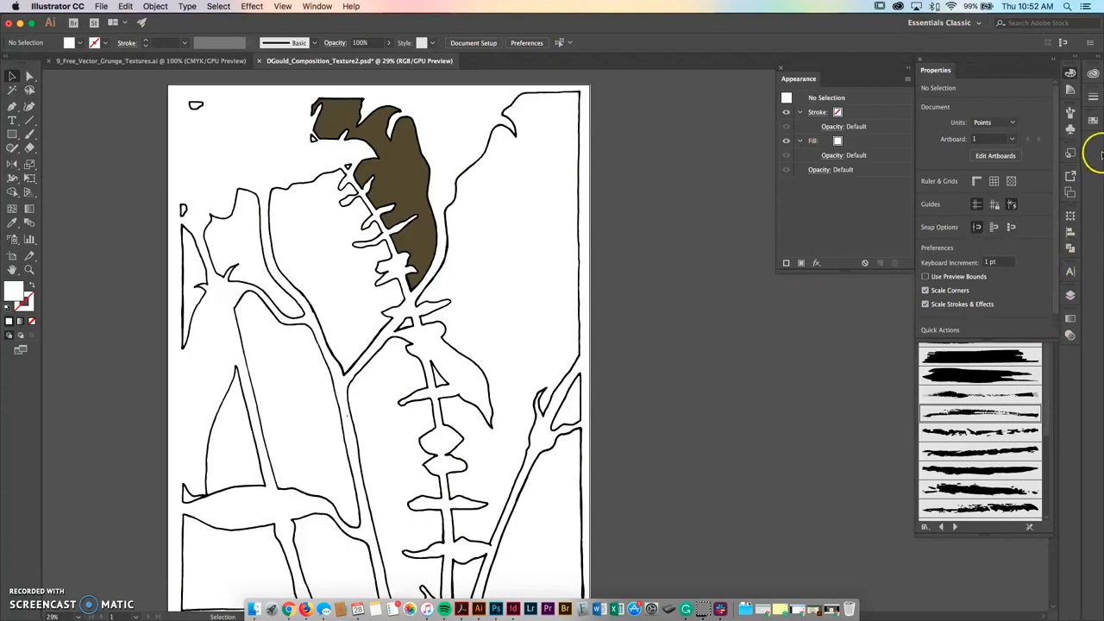
{"action": "left_click", "coordinate": [1093, 122]}
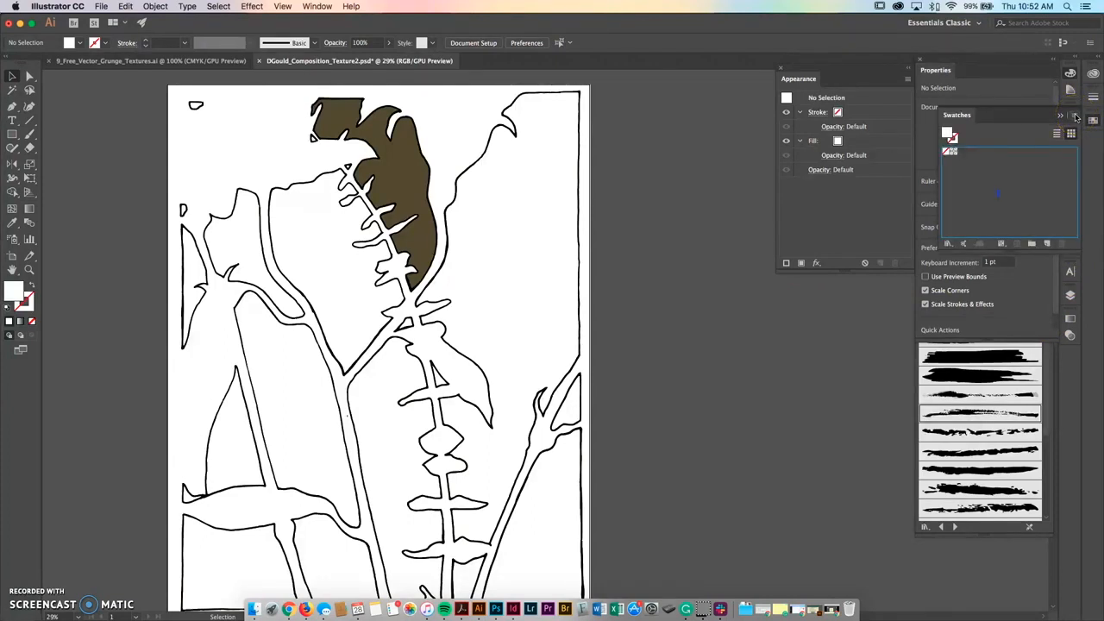
{"action": "left_click", "coordinate": [317, 6]}
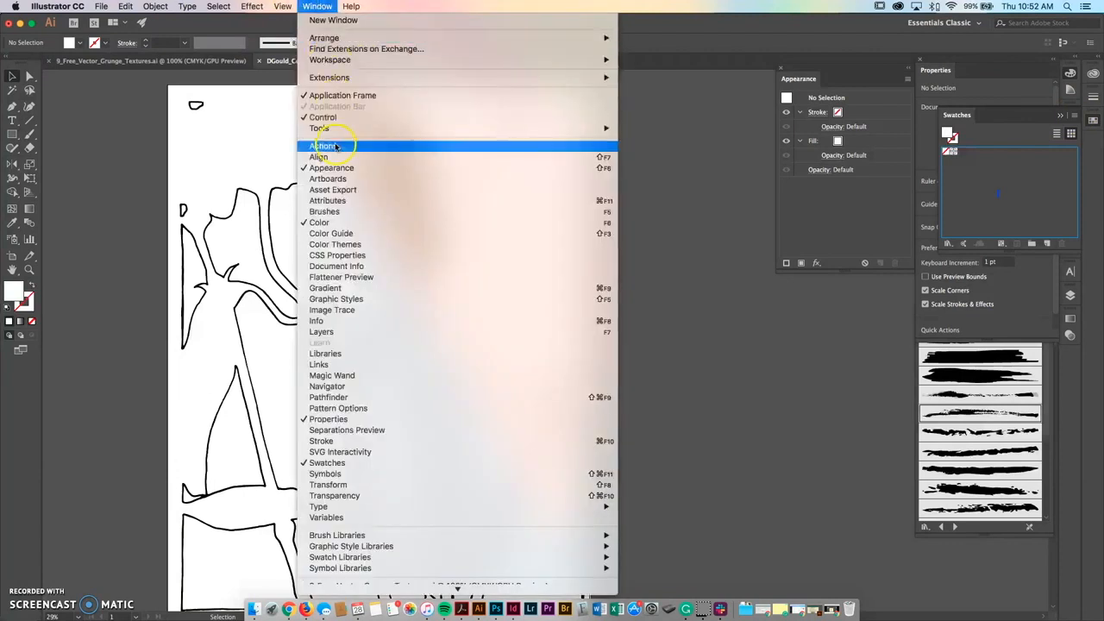
{"action": "left_click", "coordinate": [347, 464]}
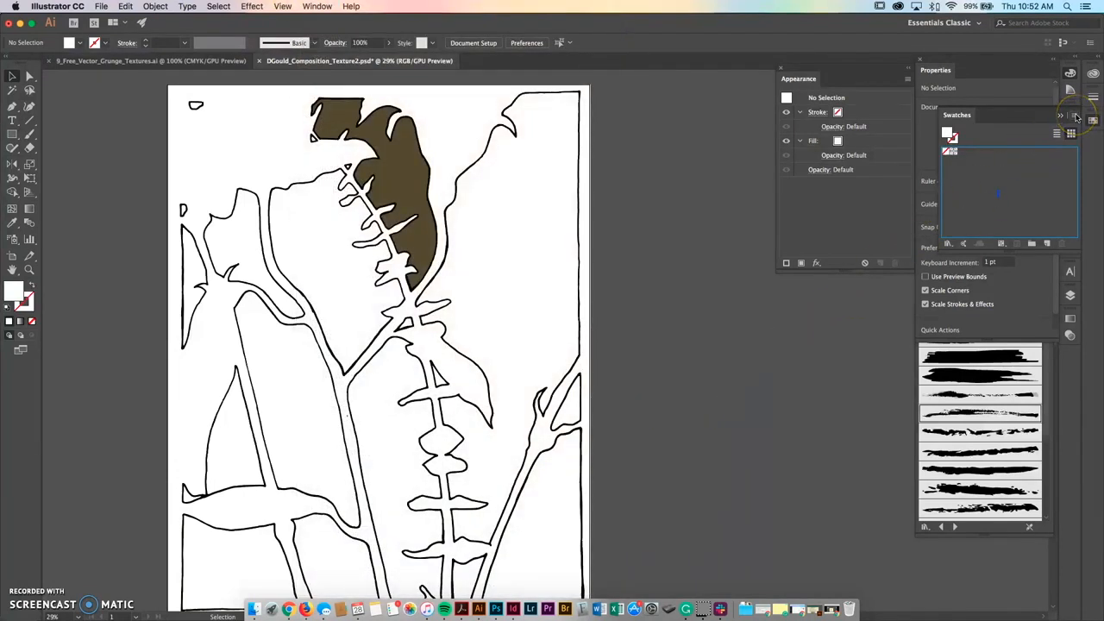
Open the PANTONE+ Solid Coated swatch library from the Color Books.
{"action": "left_click", "coordinate": [1075, 115]}
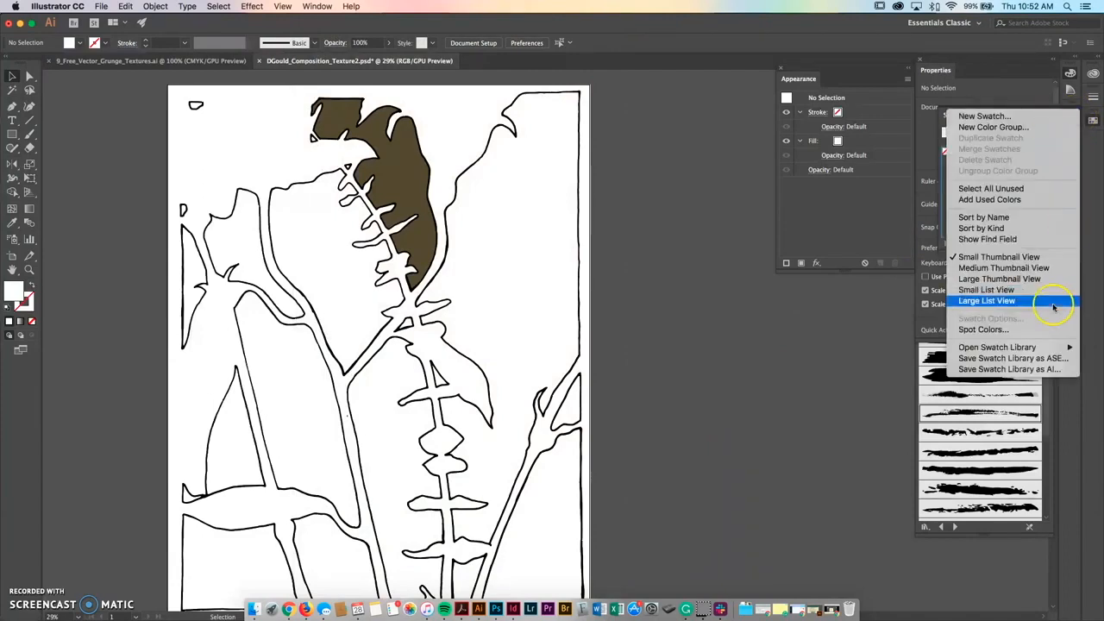
{"action": "left_click", "coordinate": [1047, 351]}
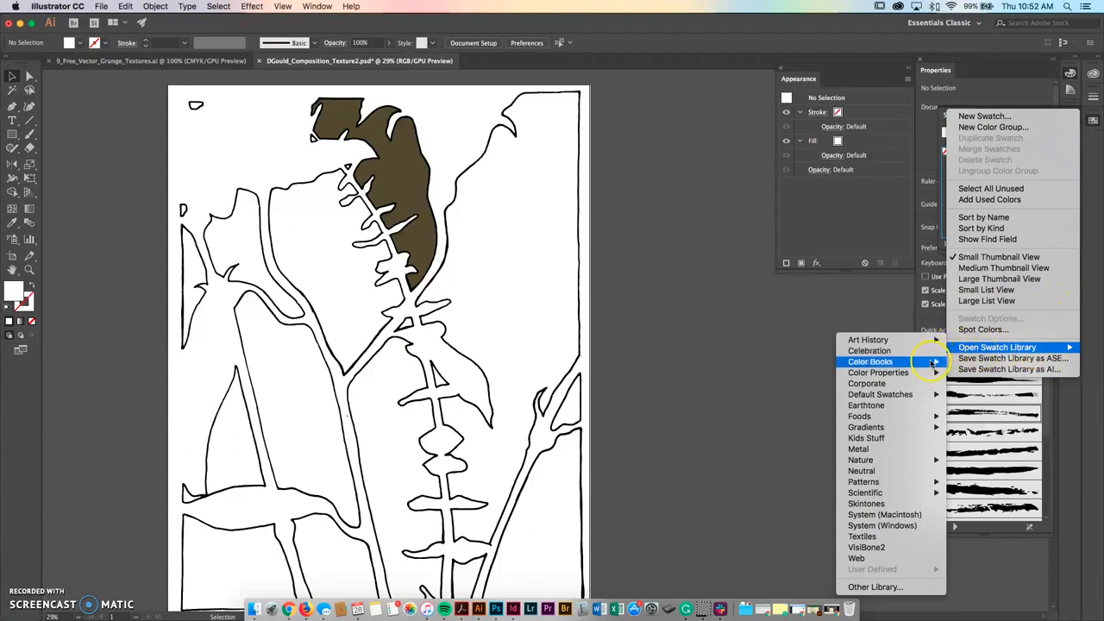
{"action": "mouse_move", "coordinate": [932, 366]}
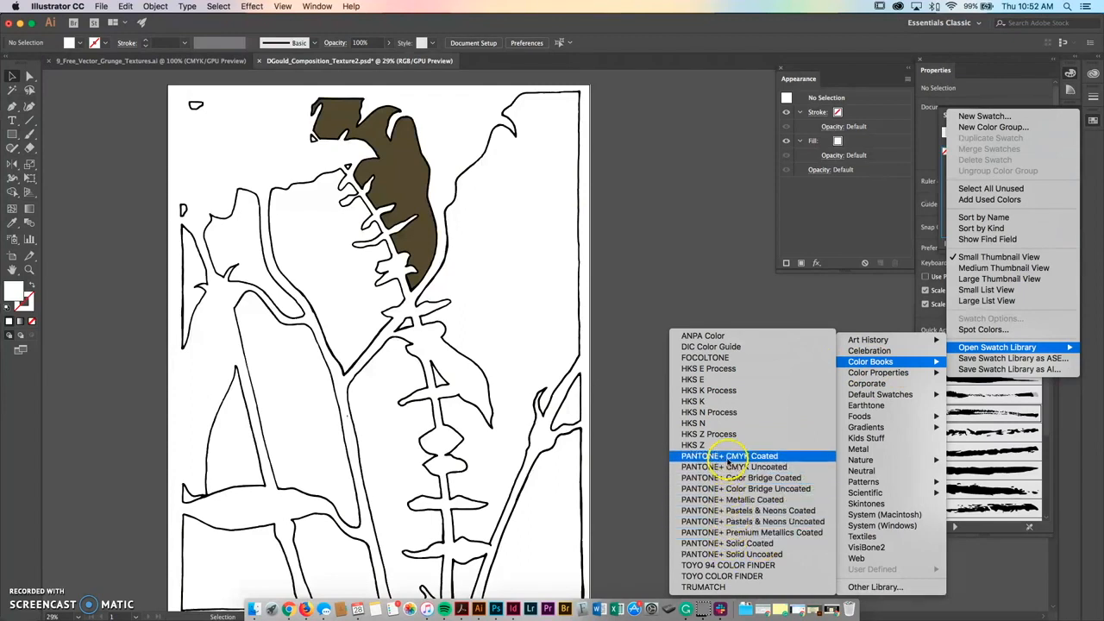
{"action": "left_click", "coordinate": [736, 555]}
{"action": "left_click", "coordinate": [742, 546]}
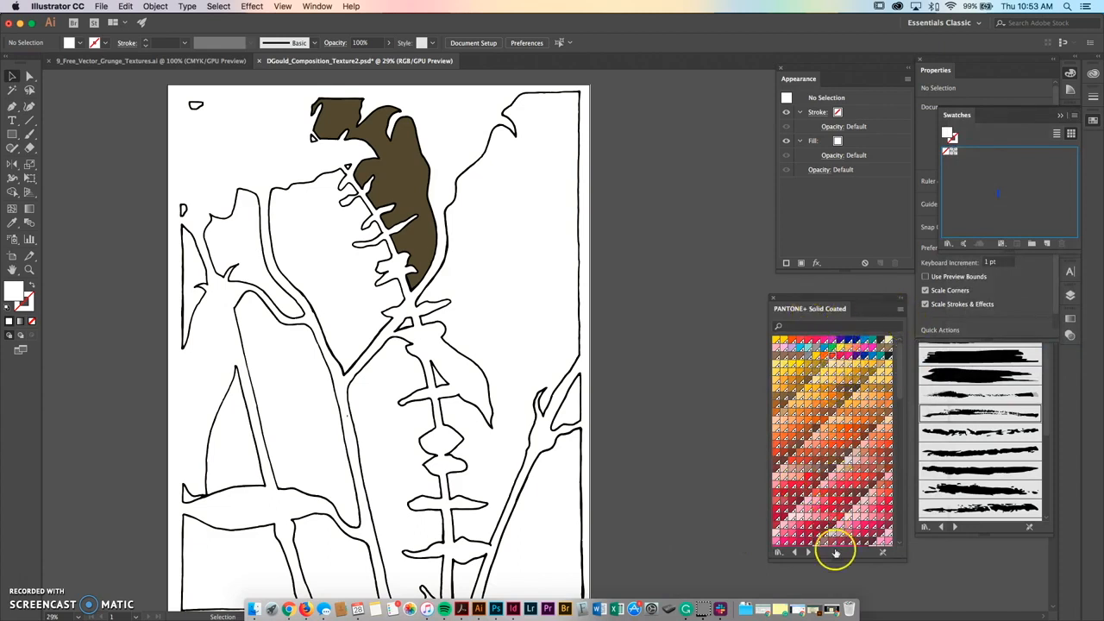
Fill the large right-hand background area with PANTONE 7712 C from the blue-green swatches and clear the selection.
{"action": "left_click_drag", "start_coordinate": [842, 561], "coordinate": [838, 572]}
{"action": "scroll", "coordinate": [878, 447], "scroll_direction": "down", "scroll_amount": 5}
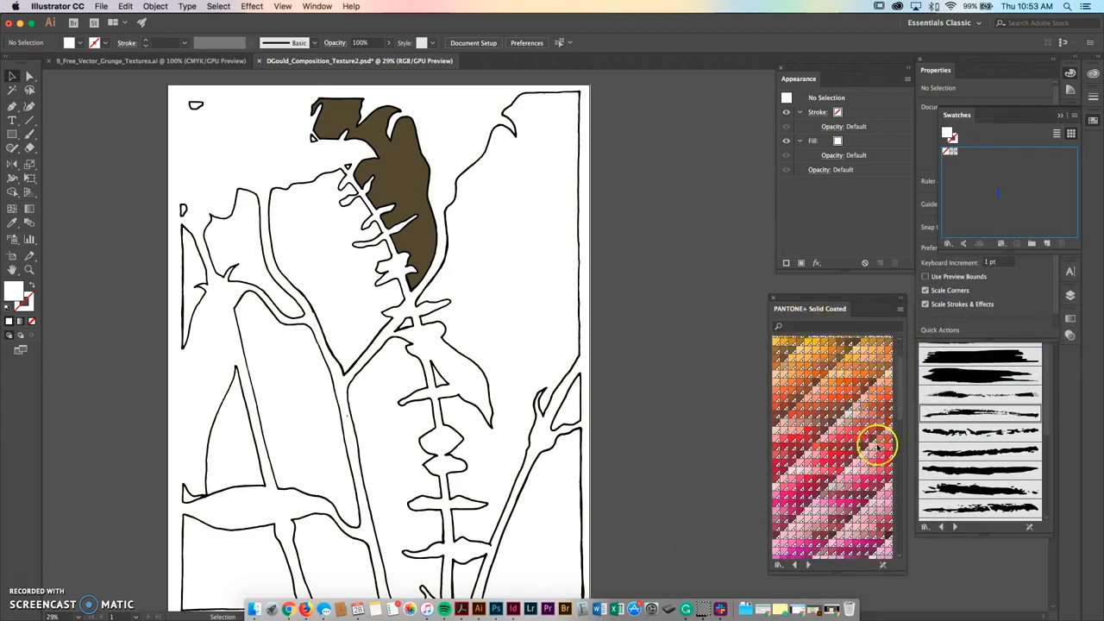
{"action": "scroll", "coordinate": [878, 447], "scroll_direction": "down", "scroll_amount": 8}
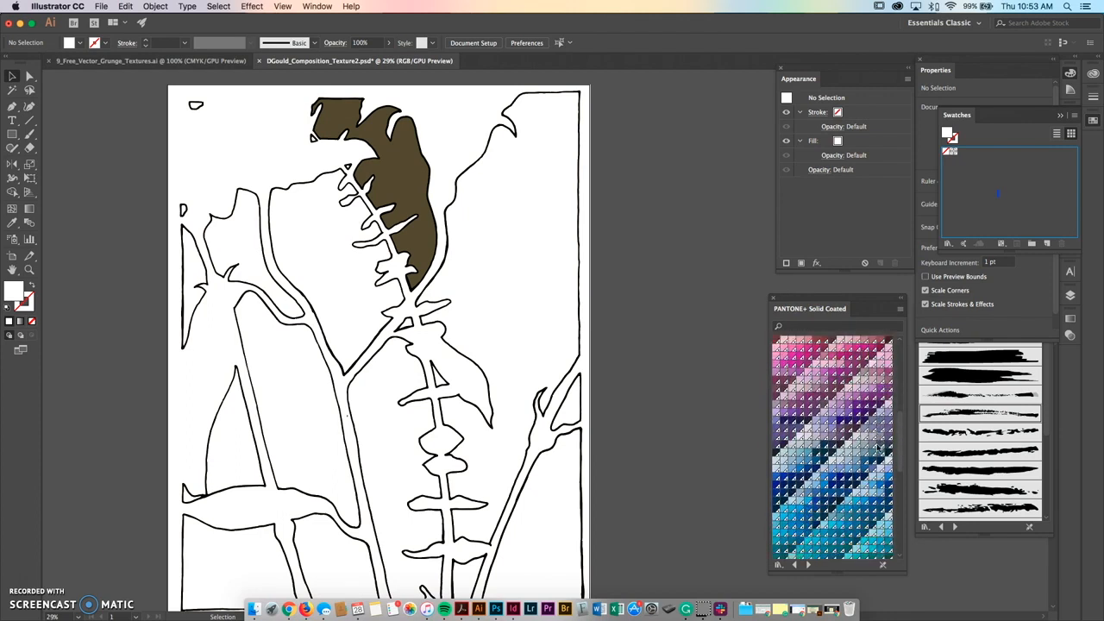
{"action": "scroll", "coordinate": [878, 447], "scroll_direction": "down", "scroll_amount": 8}
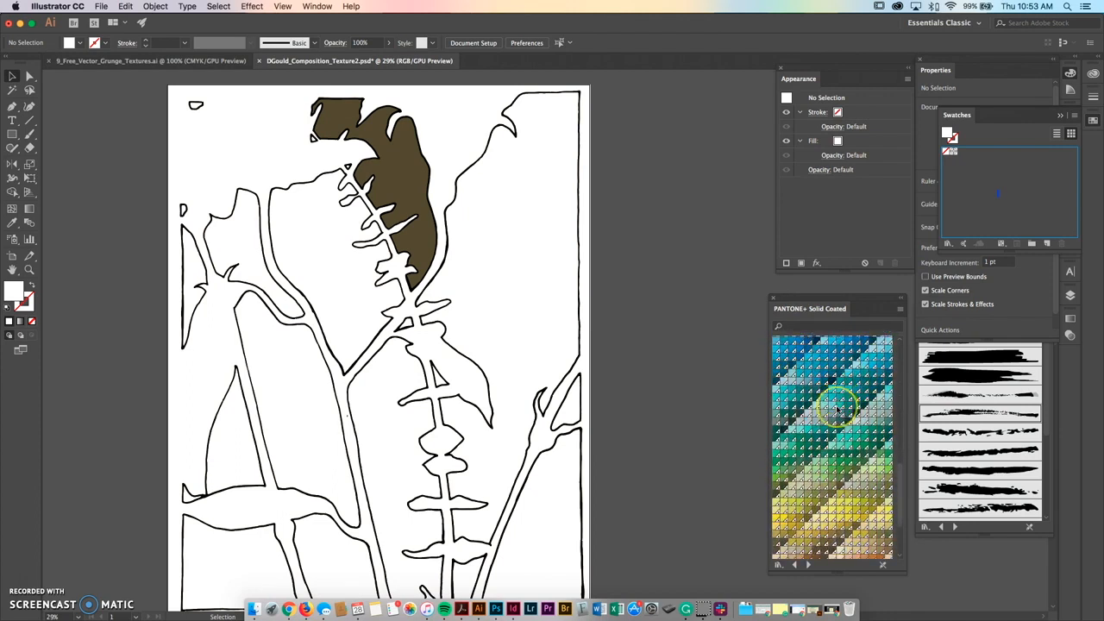
{"action": "scroll", "coordinate": [836, 408], "scroll_direction": "down", "scroll_amount": 6}
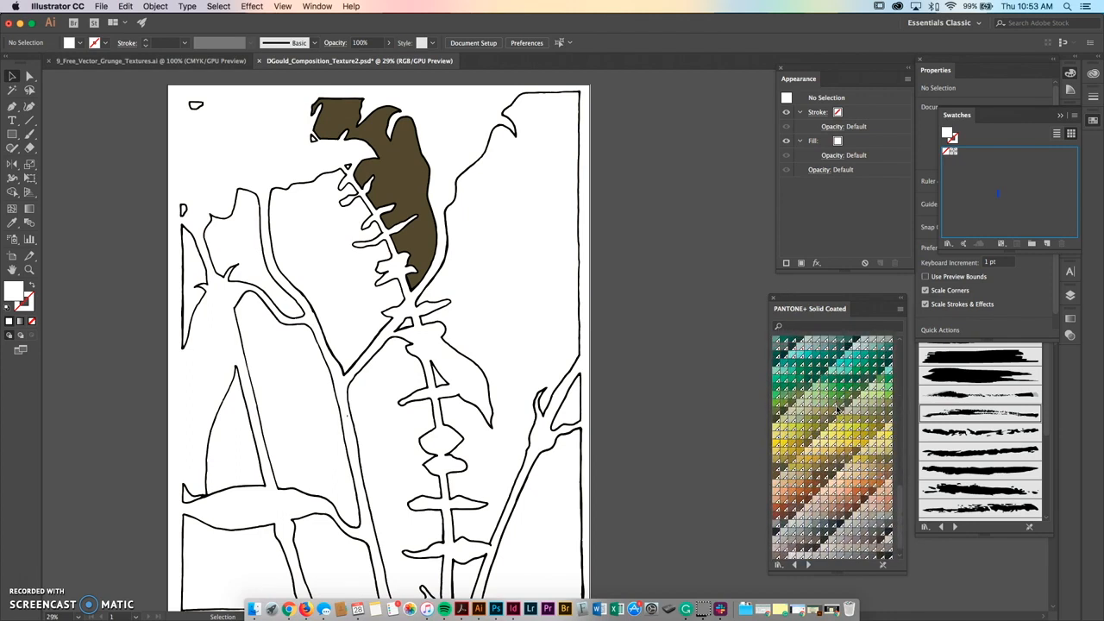
{"action": "scroll", "coordinate": [836, 411], "scroll_direction": "up", "scroll_amount": 3}
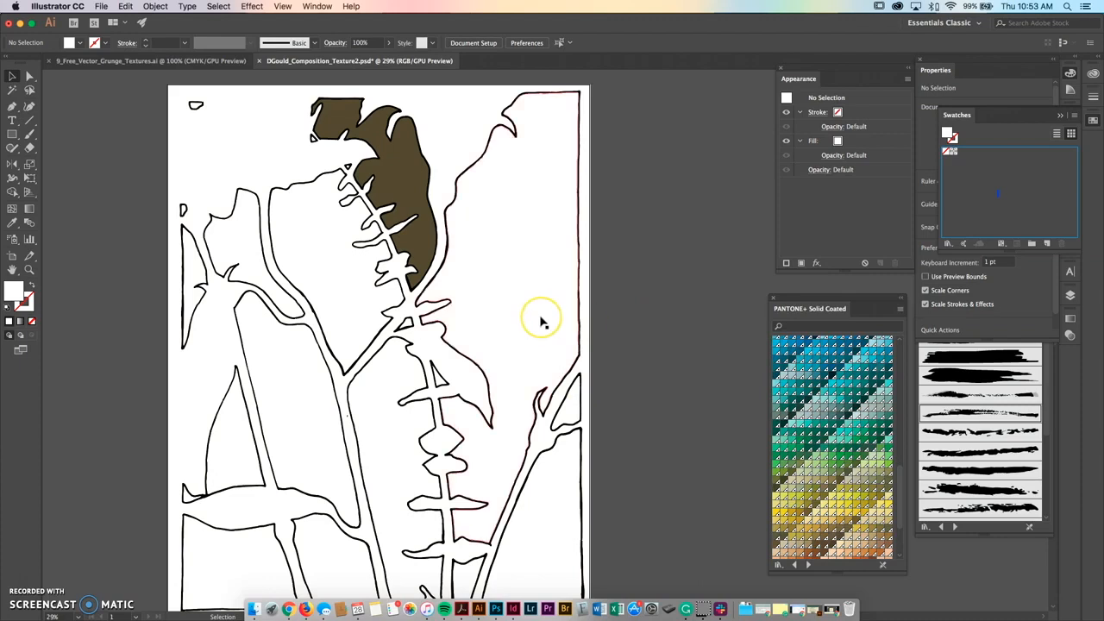
{"action": "left_click", "coordinate": [508, 223]}
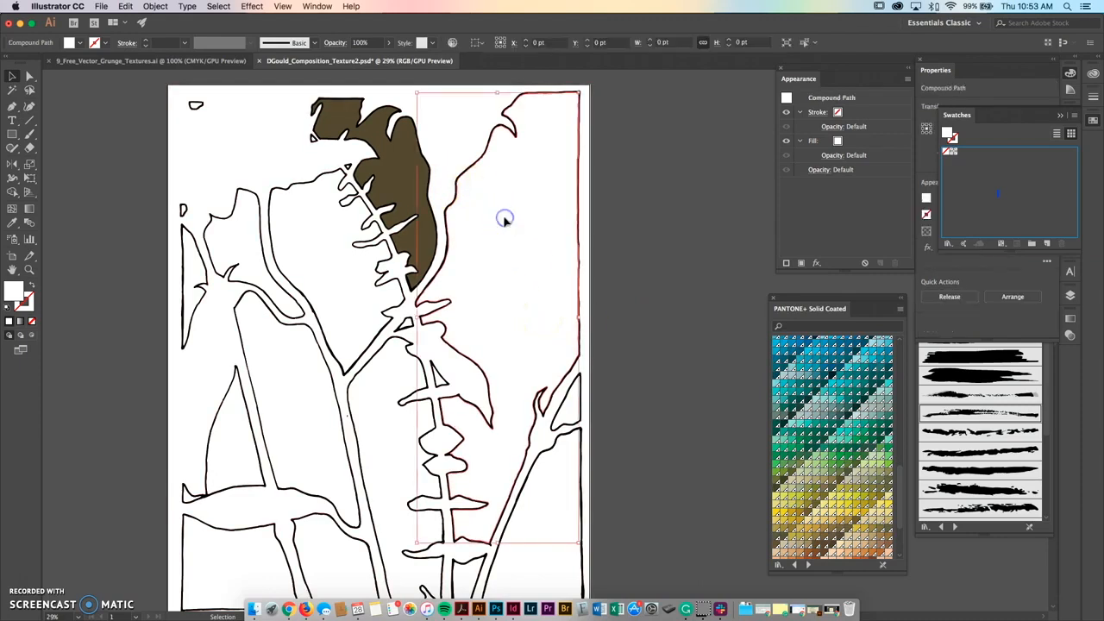
{"action": "left_click", "coordinate": [829, 371]}
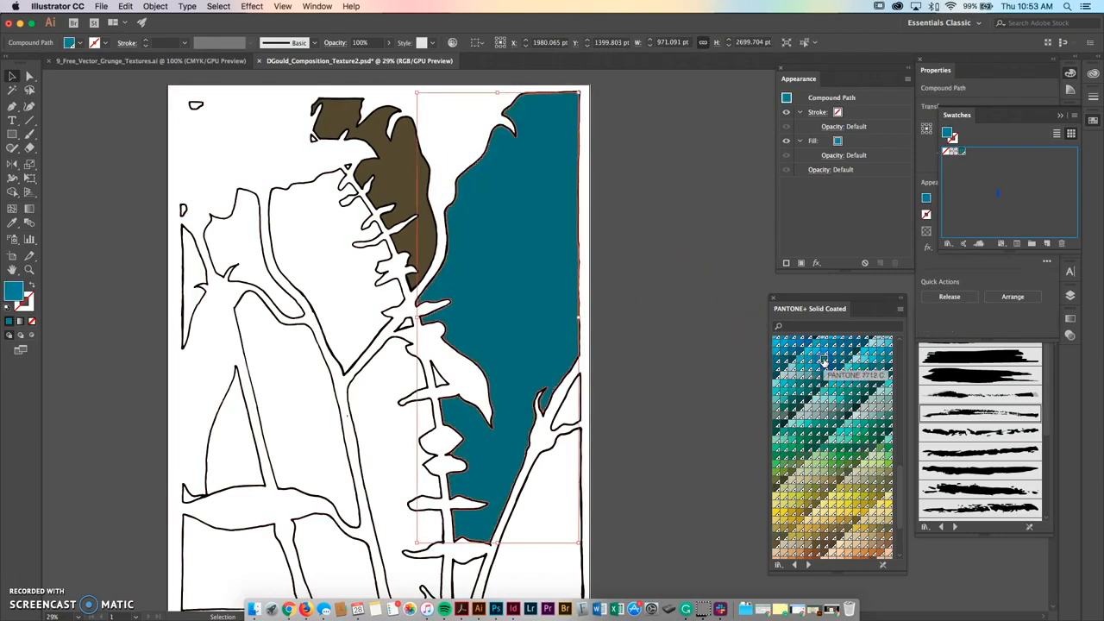
{"action": "left_click", "coordinate": [1071, 72]}
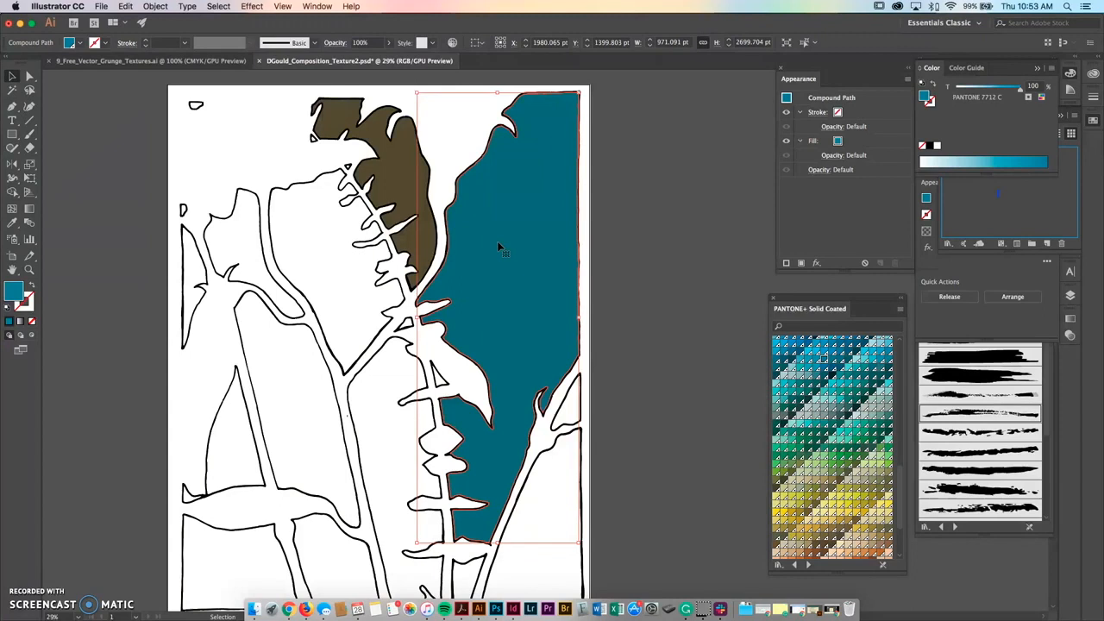
{"action": "left_click", "coordinate": [664, 169]}
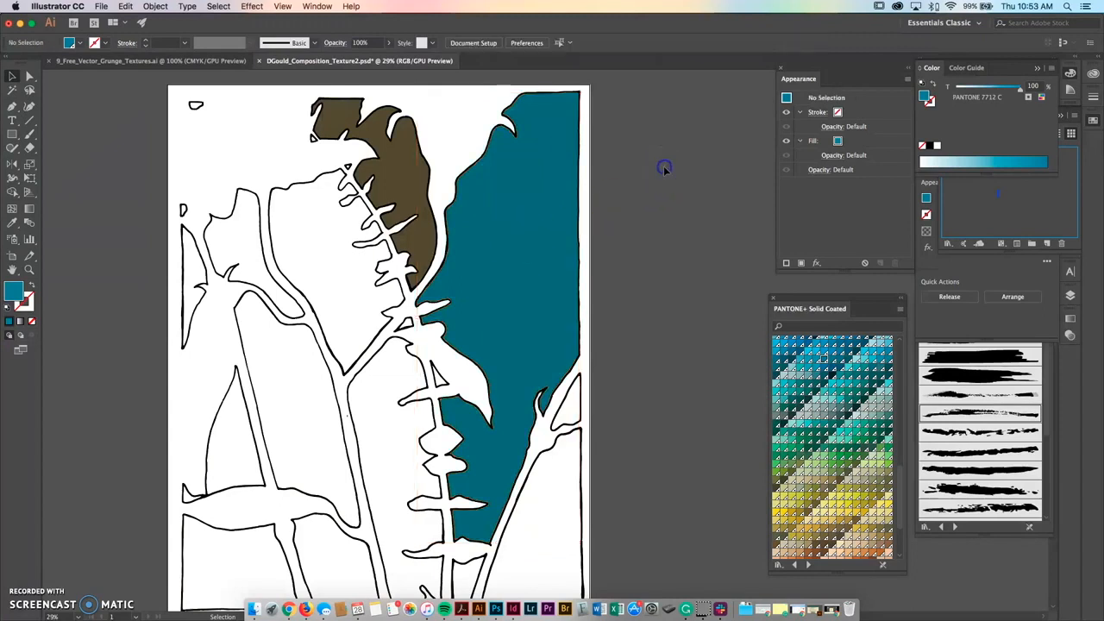
Try CMYK 47, 59, 0, 0 on the small triangular area at the artwork's right edge and fill it with a yellow PANTONE swatch.
{"action": "left_click", "coordinate": [589, 281]}
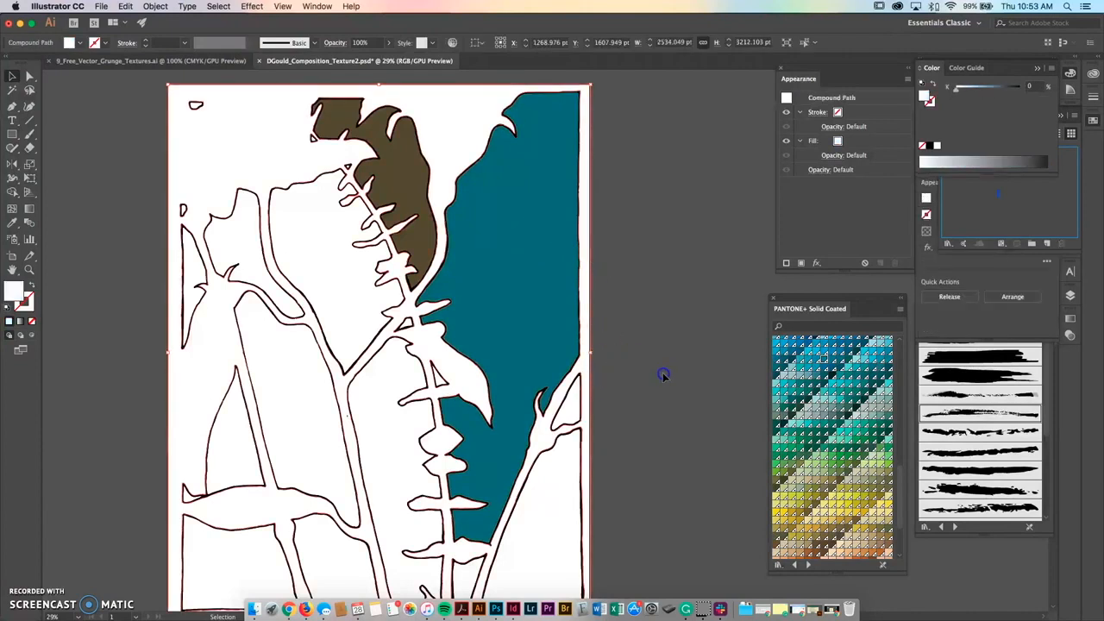
{"action": "scroll", "coordinate": [673, 311], "scroll_direction": "down", "scroll_amount": 3}
{"action": "left_click", "coordinate": [584, 345]}
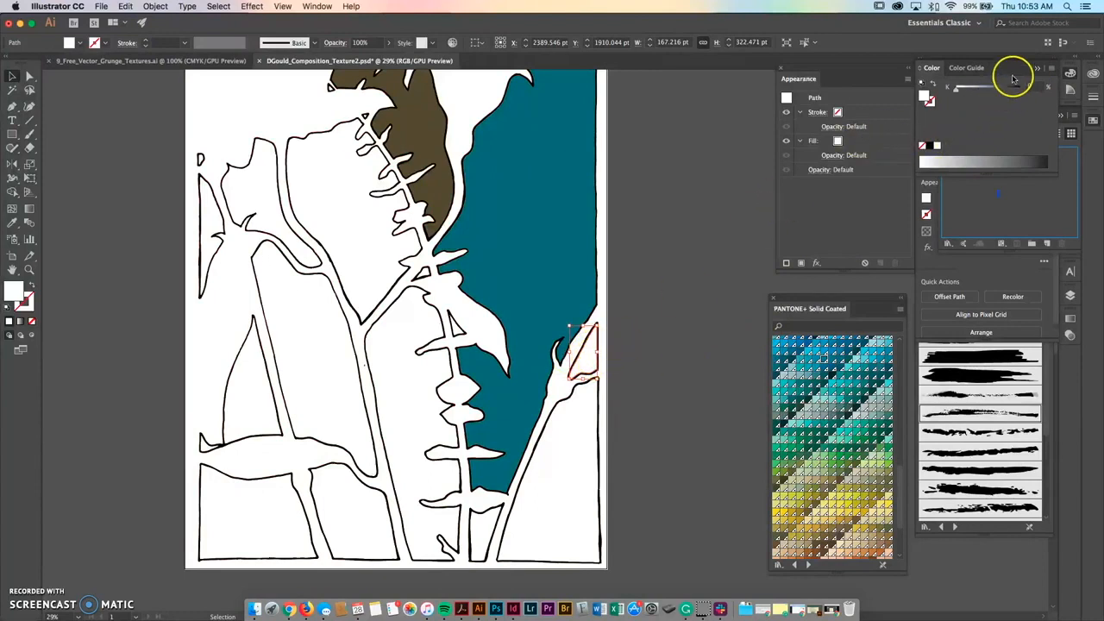
{"action": "left_click", "coordinate": [1053, 69]}
{"action": "left_click", "coordinate": [1033, 118]}
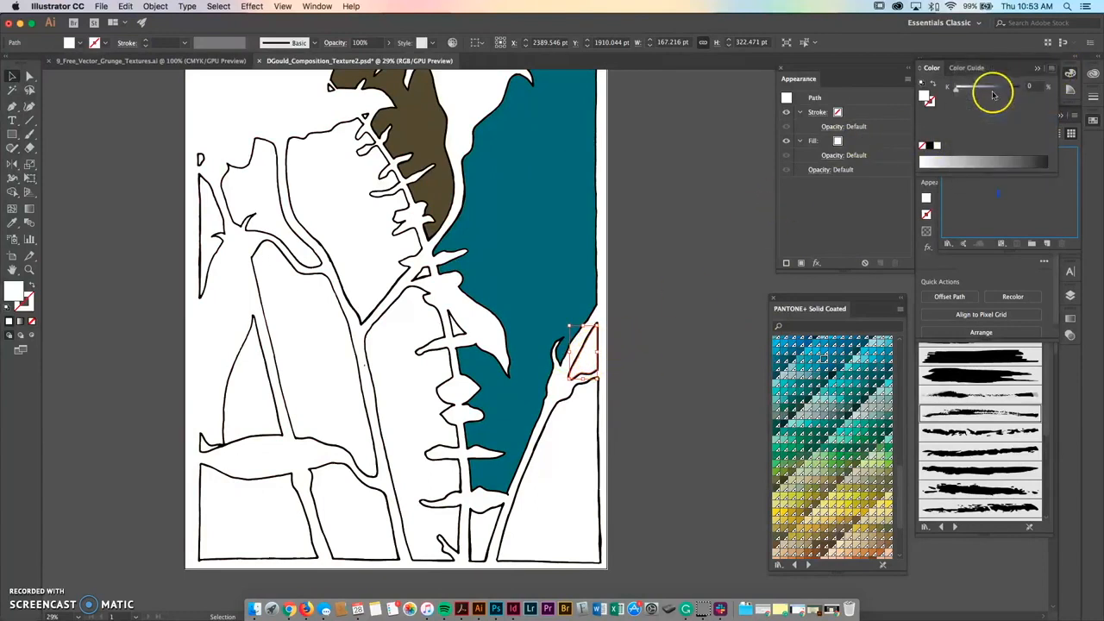
{"action": "left_click", "coordinate": [988, 89]}
{"action": "left_click", "coordinate": [994, 103]}
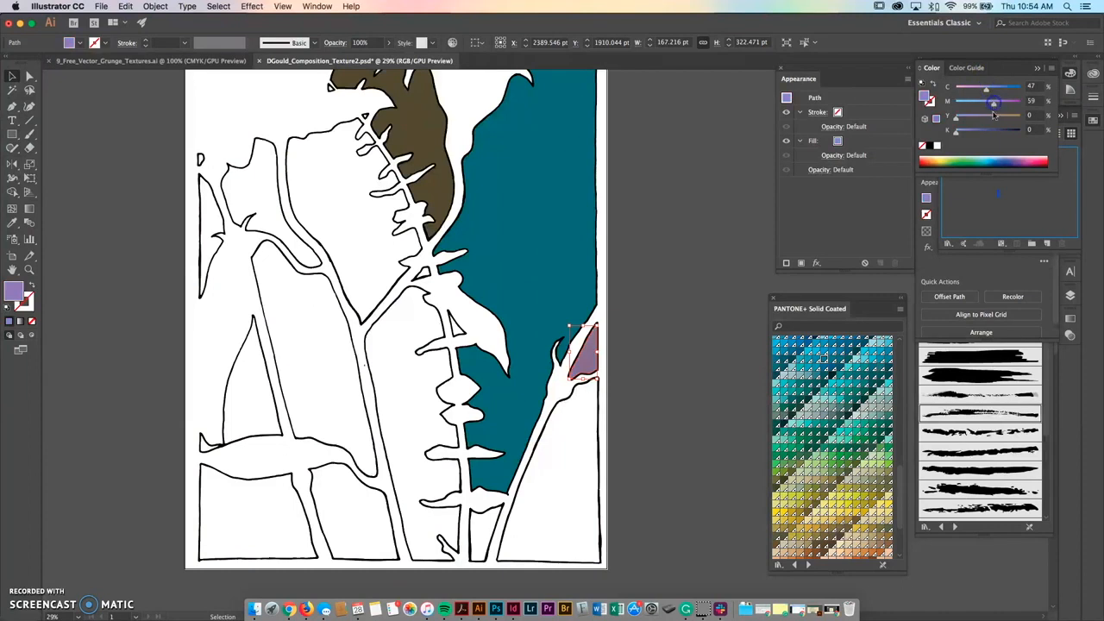
{"action": "left_click", "coordinate": [827, 460]}
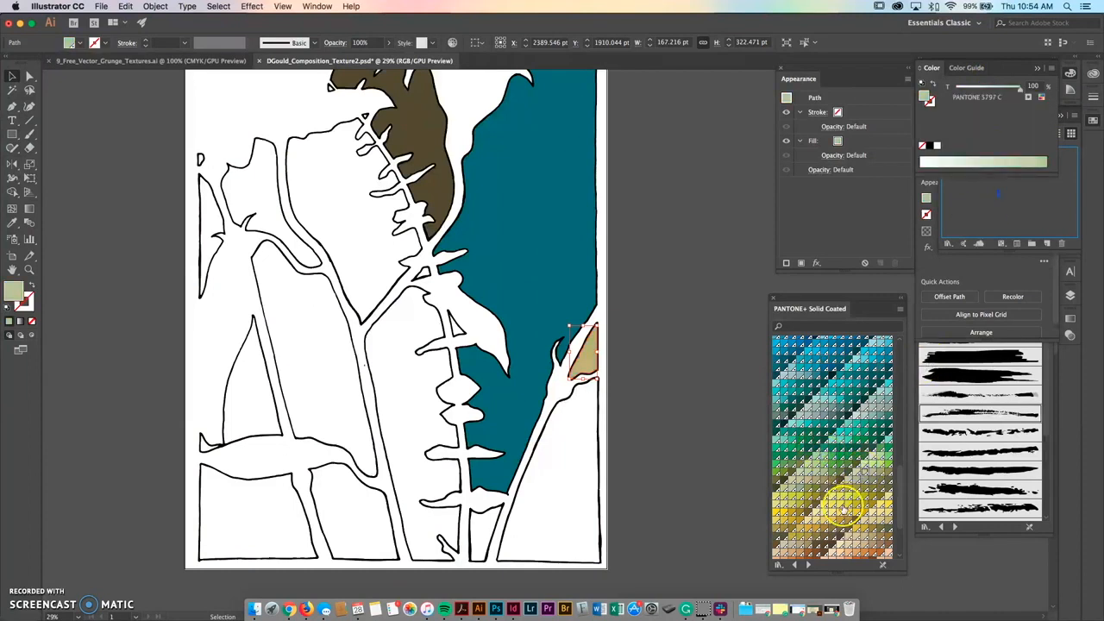
{"action": "left_click", "coordinate": [838, 503]}
{"action": "left_click", "coordinate": [698, 389]}
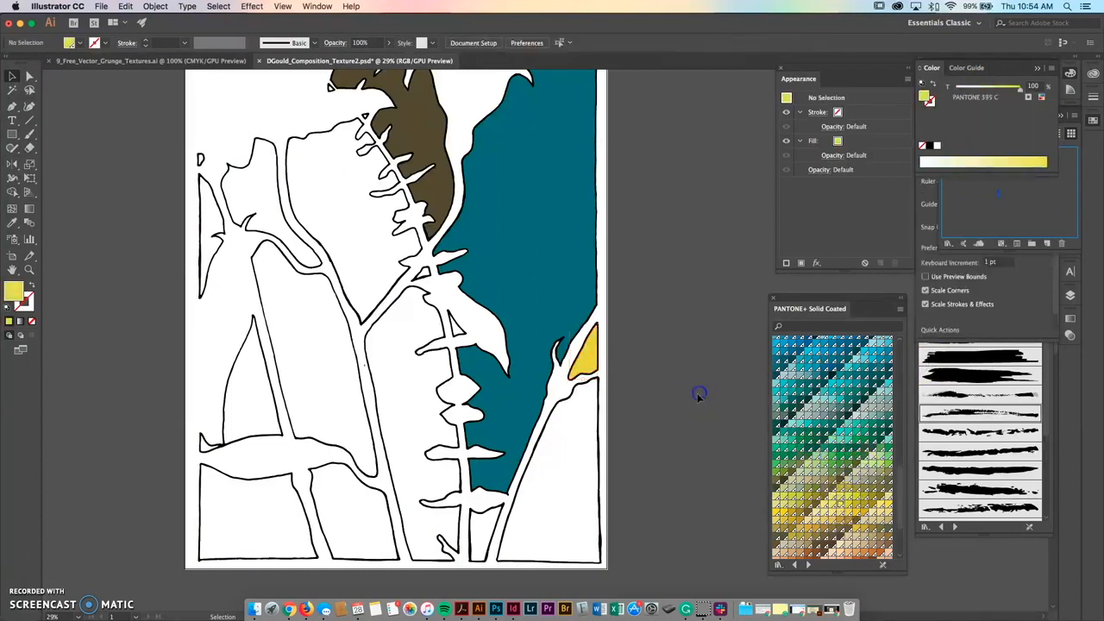
Fill the lower-right area with PANTONE 7716 C and the tall area below the central stem fork with PANTONE 604 C.
{"action": "left_click", "coordinate": [555, 510]}
{"action": "left_click", "coordinate": [807, 390]}
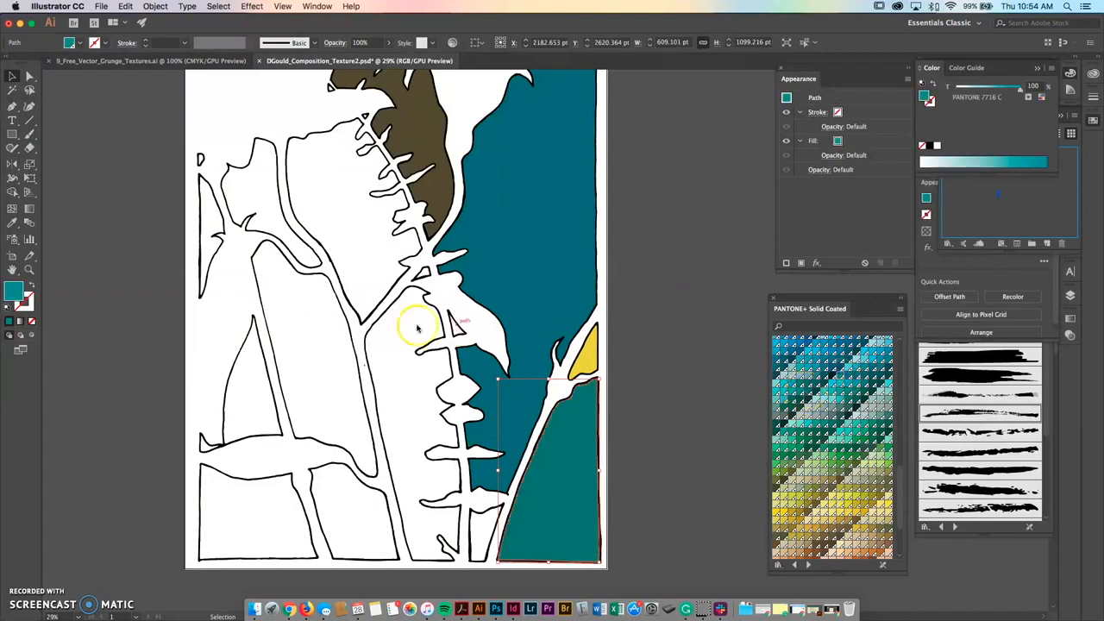
{"action": "left_click", "coordinate": [398, 364]}
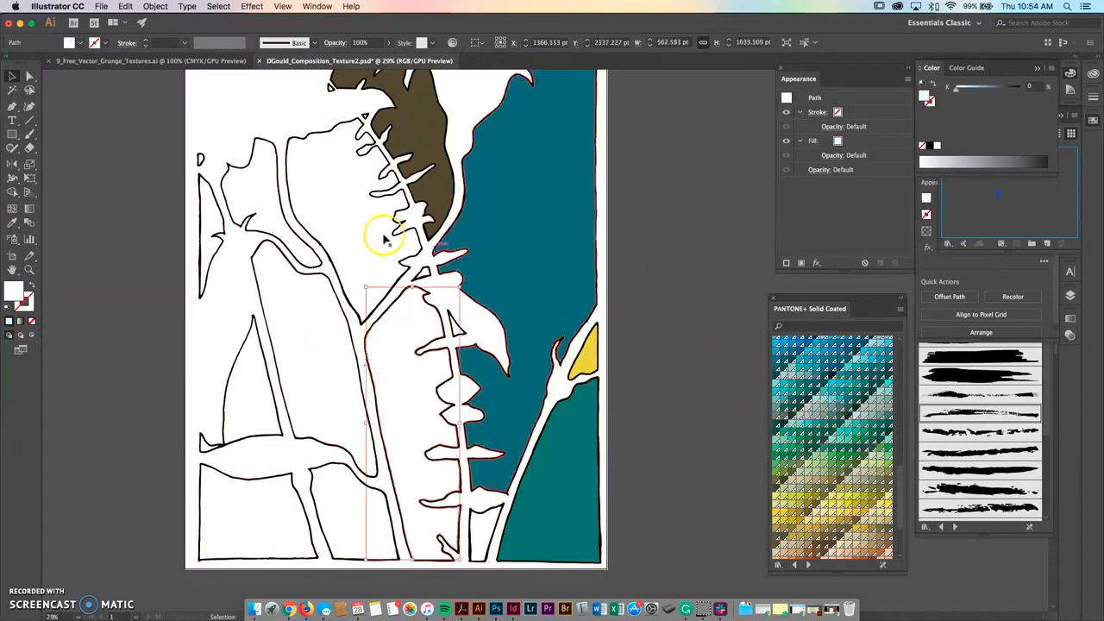
{"action": "left_click", "coordinate": [842, 481]}
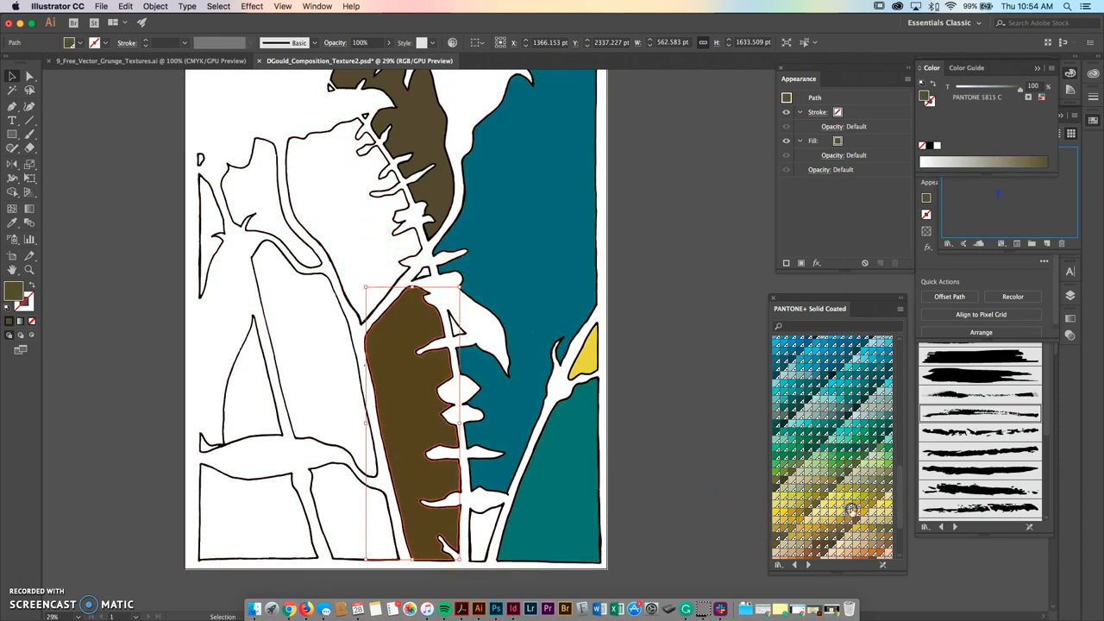
{"action": "left_click", "coordinate": [852, 511]}
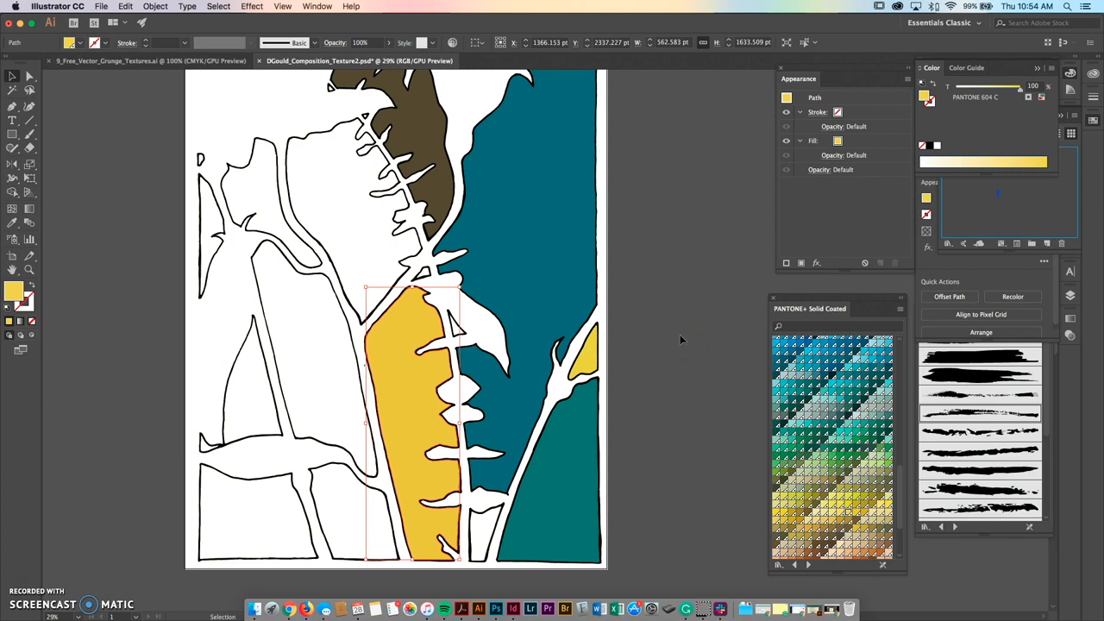
{"action": "left_click", "coordinate": [654, 275]}
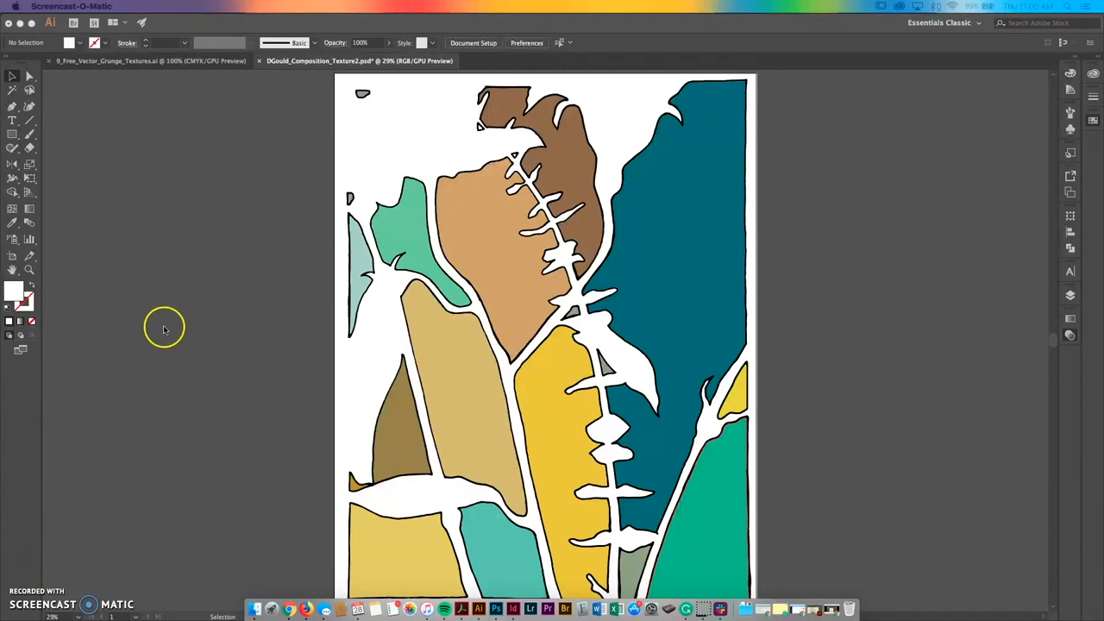
Reposition the floating PANTONE+ Solid Coated swatch library so it lines up beneath the Appearance settings.
{"action": "left_click", "coordinate": [204, 157]}
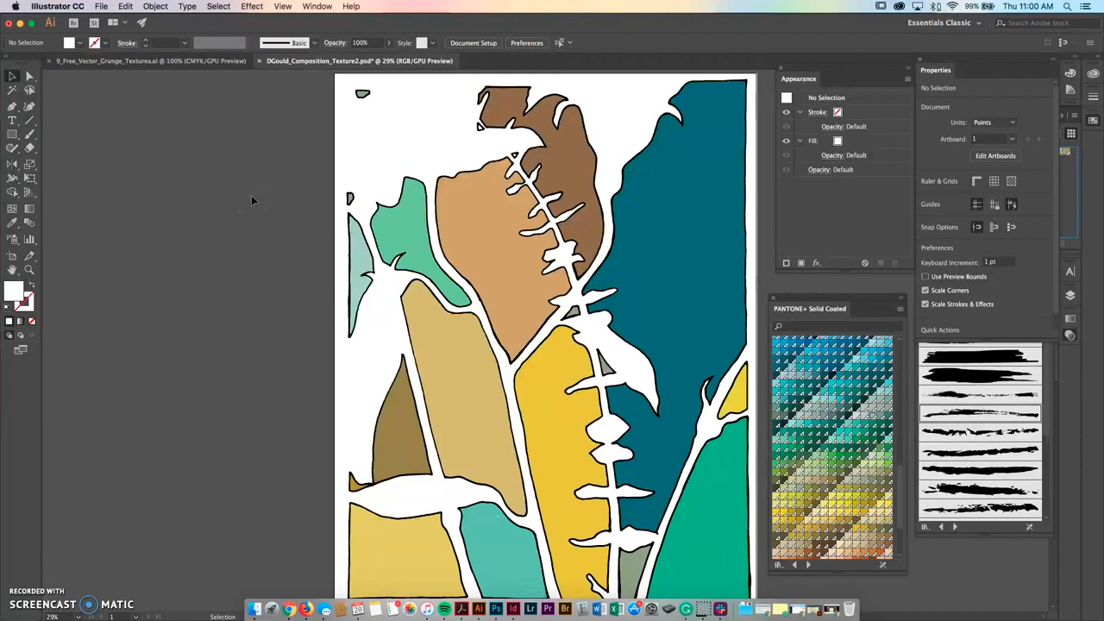
{"action": "left_click", "coordinate": [300, 205]}
{"action": "left_click", "coordinate": [794, 294]}
{"action": "left_click_drag", "start_coordinate": [794, 294], "coordinate": [819, 291]}
{"action": "left_click", "coordinate": [580, 215]}
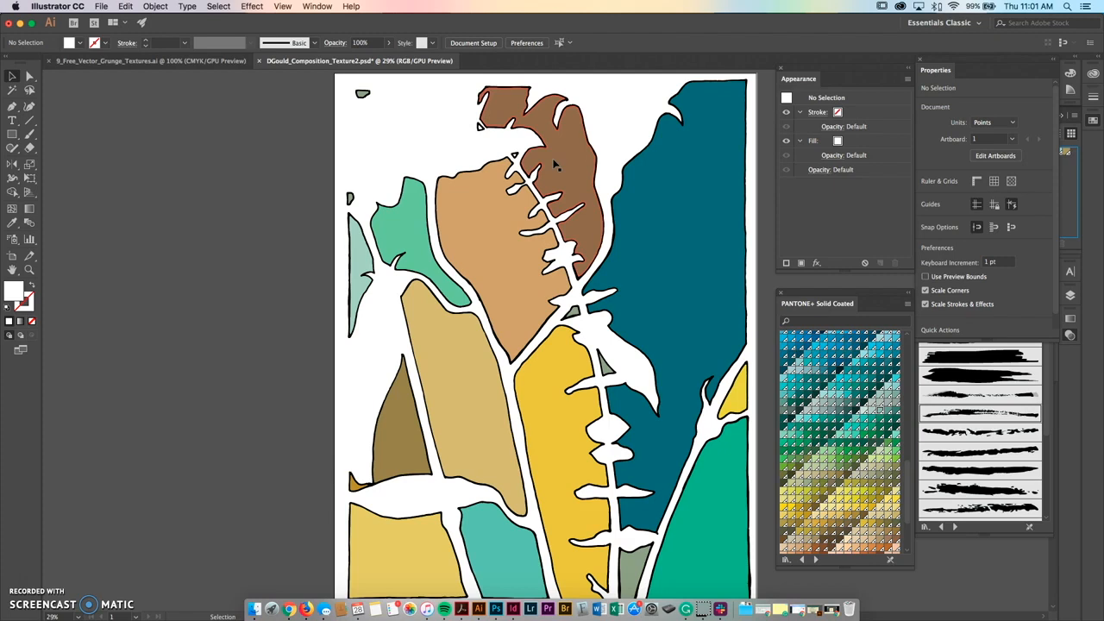
Switch to 9_Free_Vector_Grunge_Textures.ai, try selecting several textures, and copy the texture group in the bottom-right tile.
{"action": "left_click", "coordinate": [207, 62]}
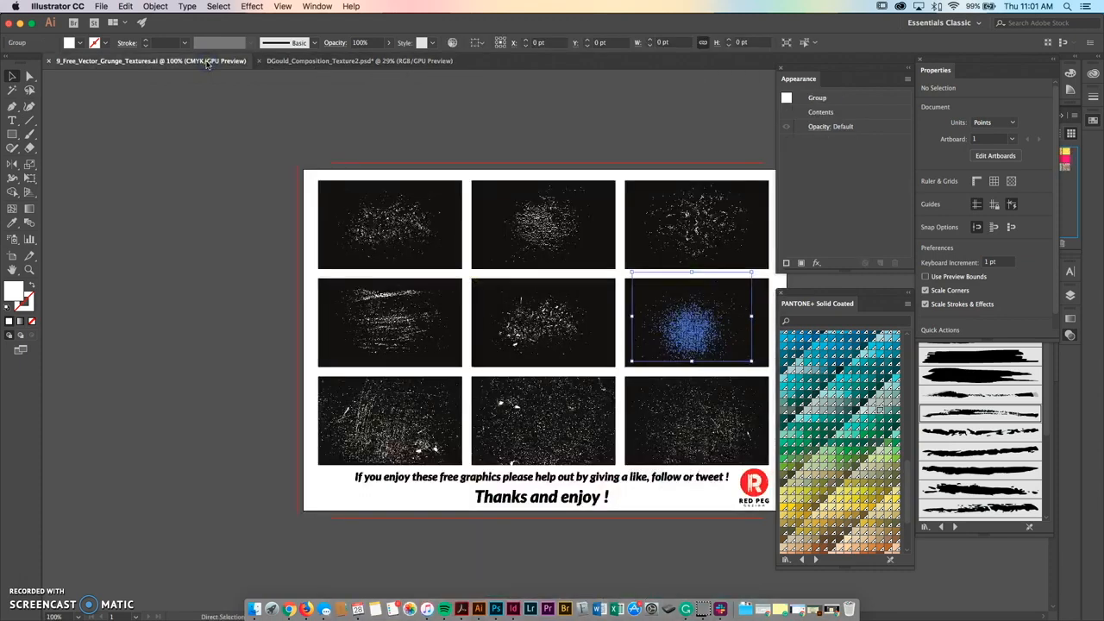
{"action": "left_click", "coordinate": [224, 134]}
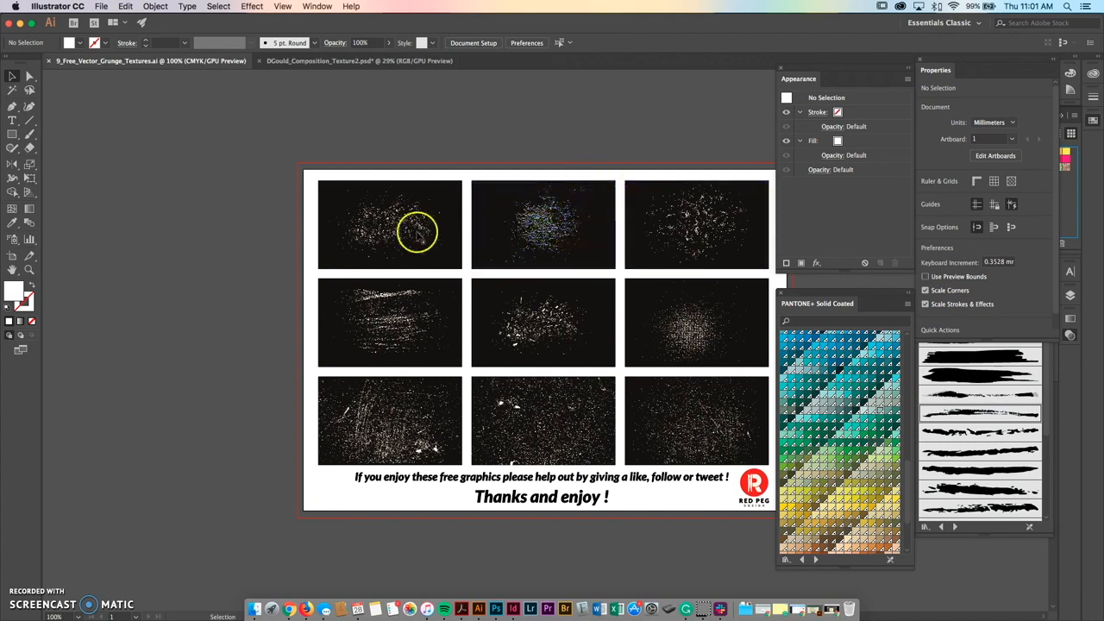
{"action": "left_click", "coordinate": [384, 223]}
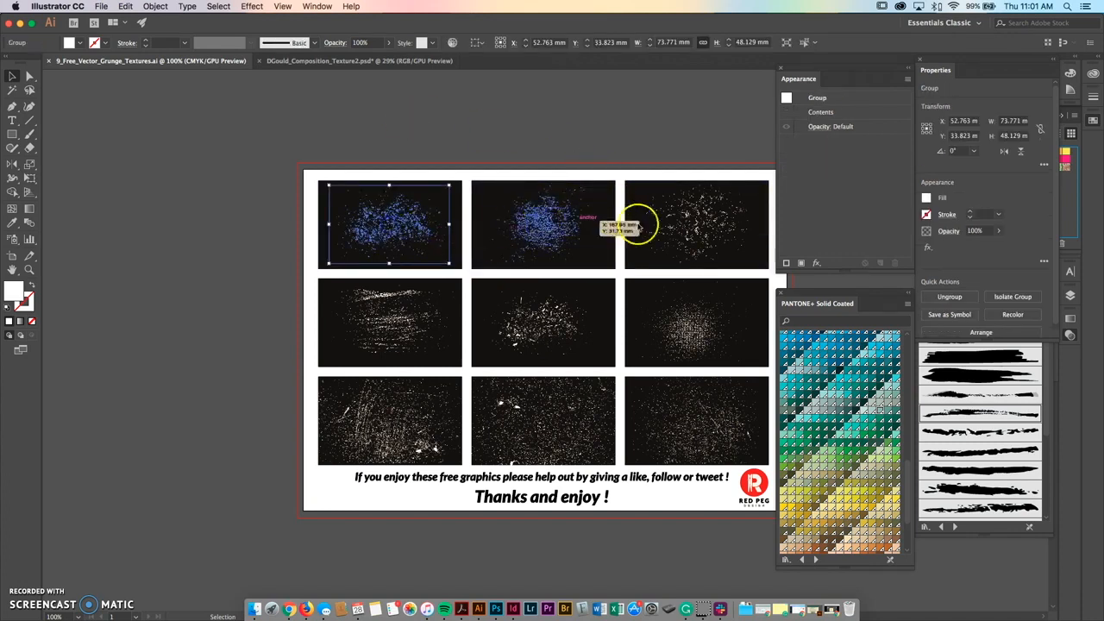
{"action": "left_click", "coordinate": [703, 226]}
{"action": "left_click", "coordinate": [703, 320]}
{"action": "left_click", "coordinate": [740, 420]}
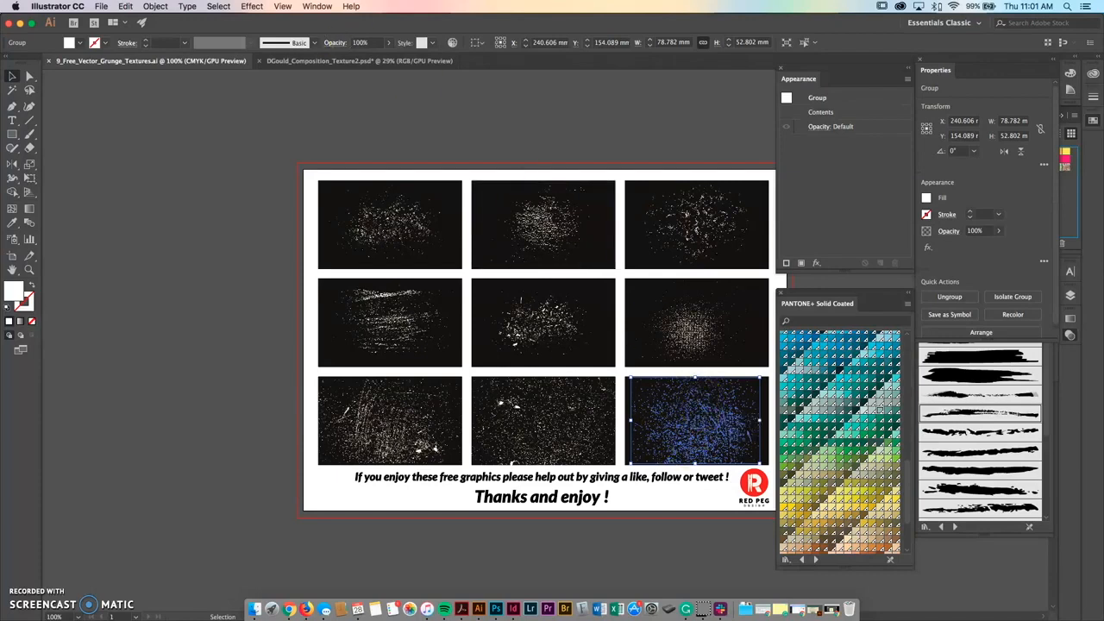
{"action": "left_click", "coordinate": [126, 7]}
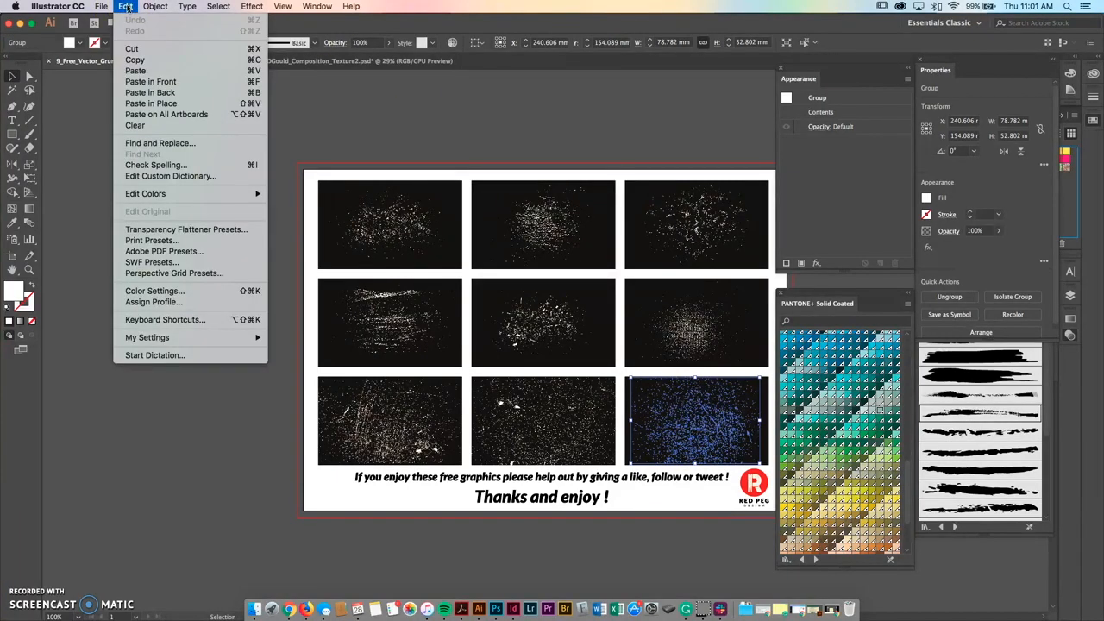
{"action": "left_click", "coordinate": [138, 60]}
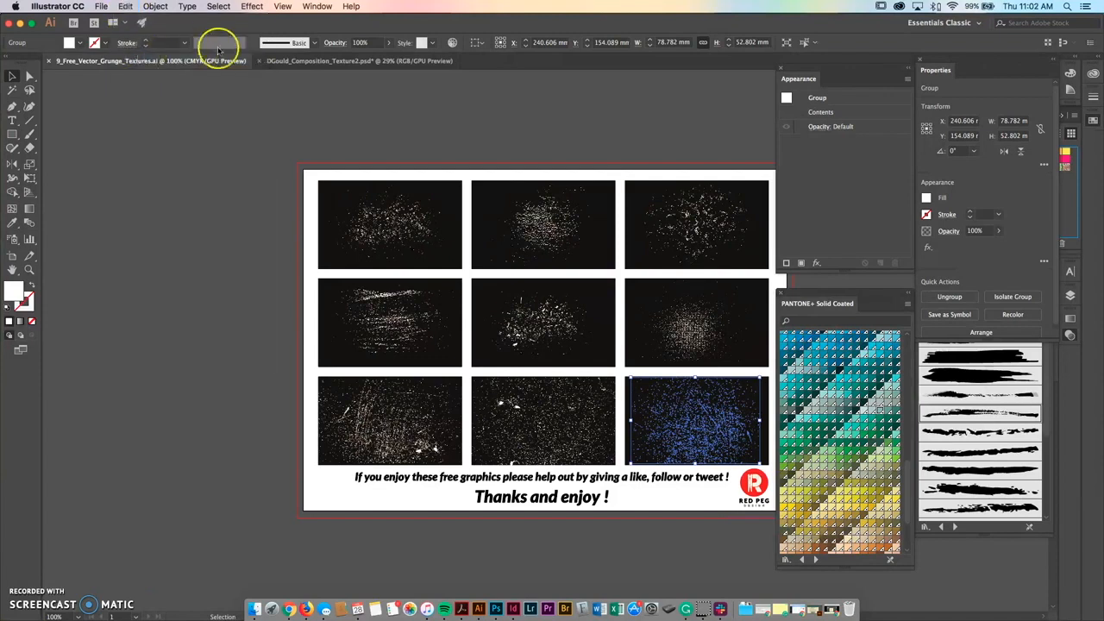
Paste the copied grunge texture into DGould_Composition_Texture2.psd.
{"action": "left_click", "coordinate": [339, 61]}
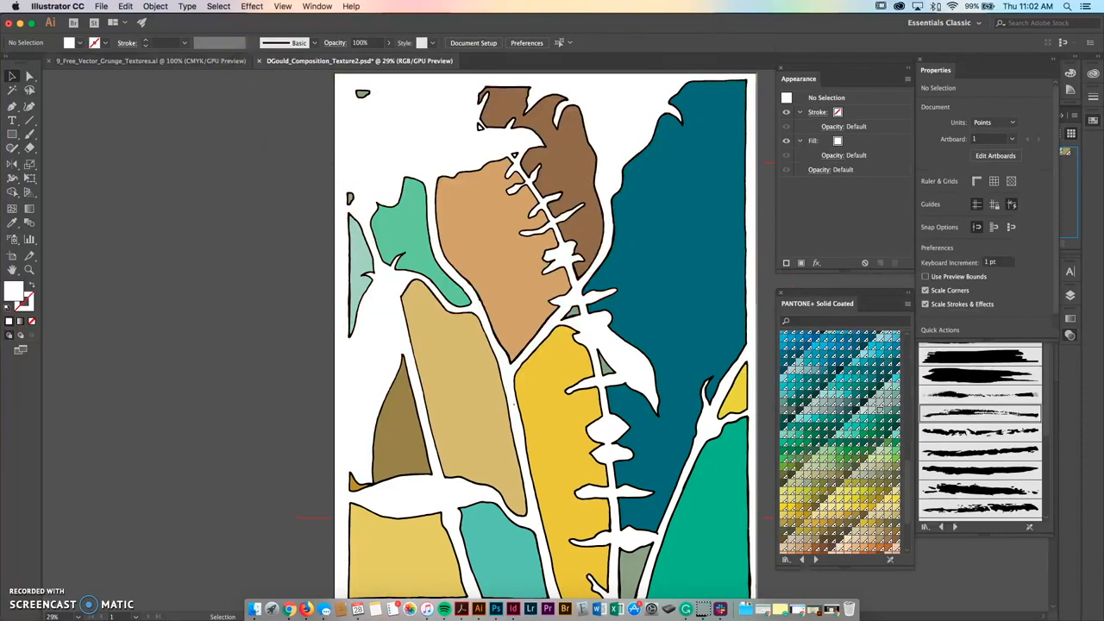
{"action": "left_click", "coordinate": [125, 6]}
{"action": "left_click", "coordinate": [138, 71]}
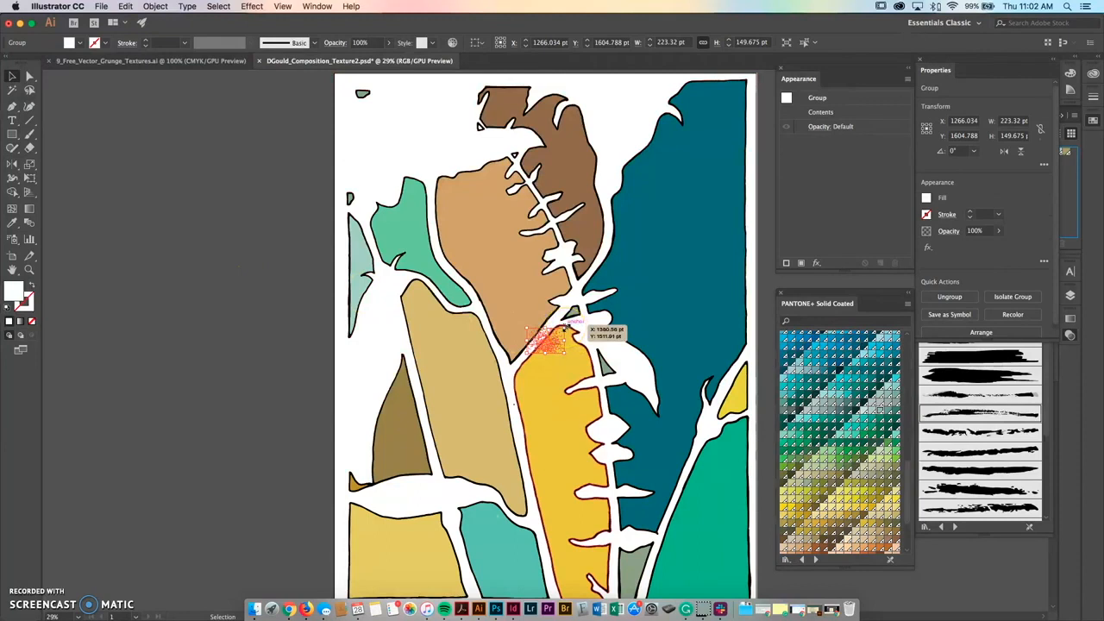
Enlarge the texture to about 1715 by 2206 pt, rotate it to about 285°, place it over the upper artwork, and deselect it.
{"action": "mouse_move", "coordinate": [565, 327]}
{"action": "left_mouse_down"}
{"action": "mouse_move", "coordinate": [609, 301]}
{"action": "mouse_move", "coordinate": [612, 276]}
{"action": "mouse_move", "coordinate": [658, 246]}
{"action": "mouse_move", "coordinate": [677, 211]}
{"action": "mouse_move", "coordinate": [754, 156]}
{"action": "mouse_move", "coordinate": [715, 180]}
{"action": "mouse_move", "coordinate": [719, 213]}
{"action": "mouse_move", "coordinate": [757, 229]}
{"action": "mouse_move", "coordinate": [716, 419]}
{"action": "mouse_move", "coordinate": [673, 447]}
{"action": "left_mouse_up"}
{"action": "left_click", "coordinate": [548, 386]}
{"action": "left_click_drag", "start_coordinate": [550, 396], "coordinate": [534, 327]}
{"action": "left_click_drag", "start_coordinate": [507, 236], "coordinate": [510, 232]}
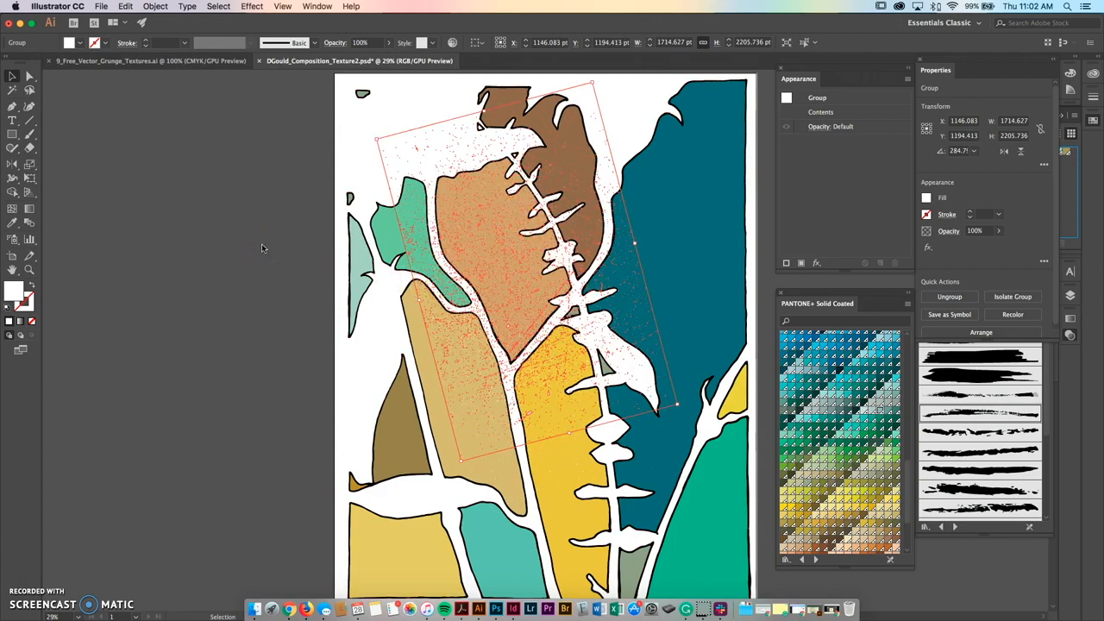
{"action": "left_click", "coordinate": [262, 247]}
{"action": "left_click_drag", "start_coordinate": [340, 256], "coordinate": [150, 304]}
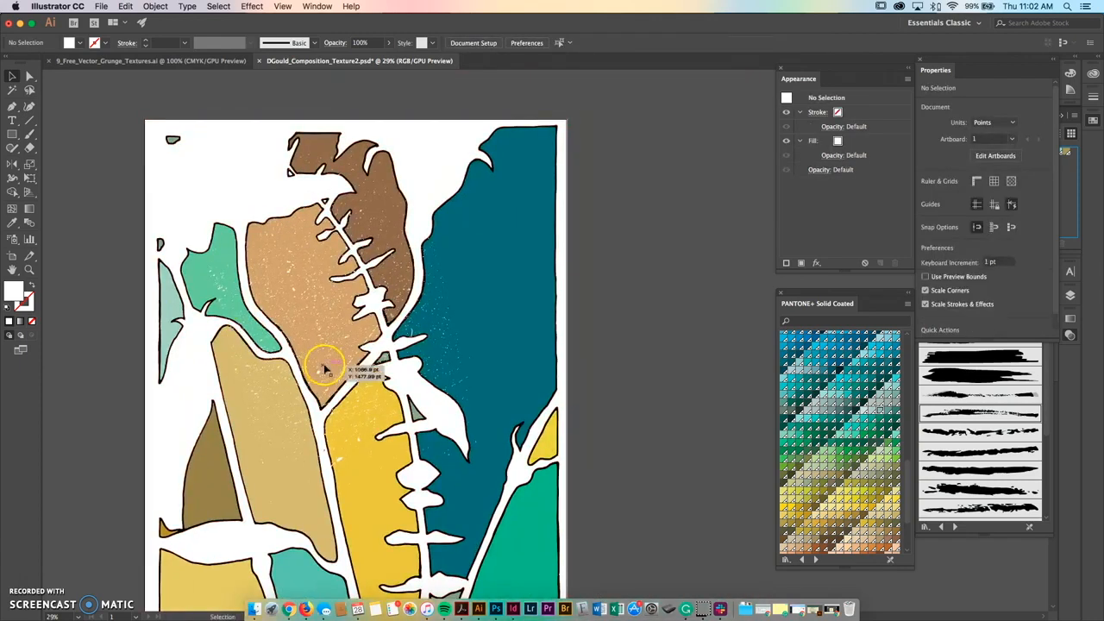
Recolor the texture group red with RGB 191, 23, 23 and clear the selection.
{"action": "left_click", "coordinate": [316, 298]}
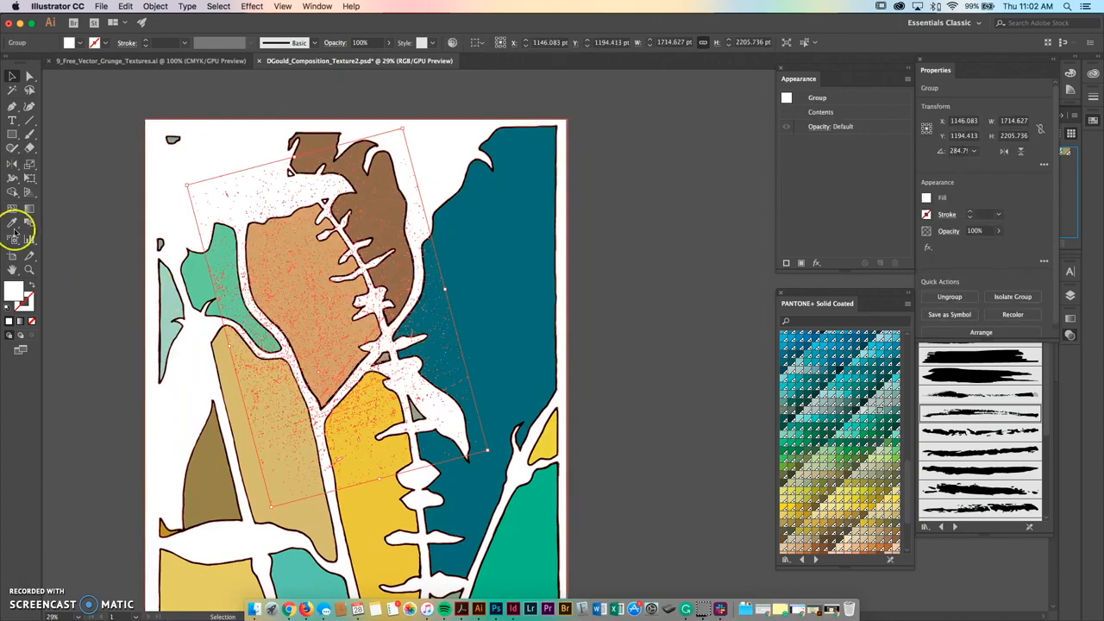
{"action": "double_click", "coordinate": [14, 294]}
{"action": "left_click", "coordinate": [422, 207]}
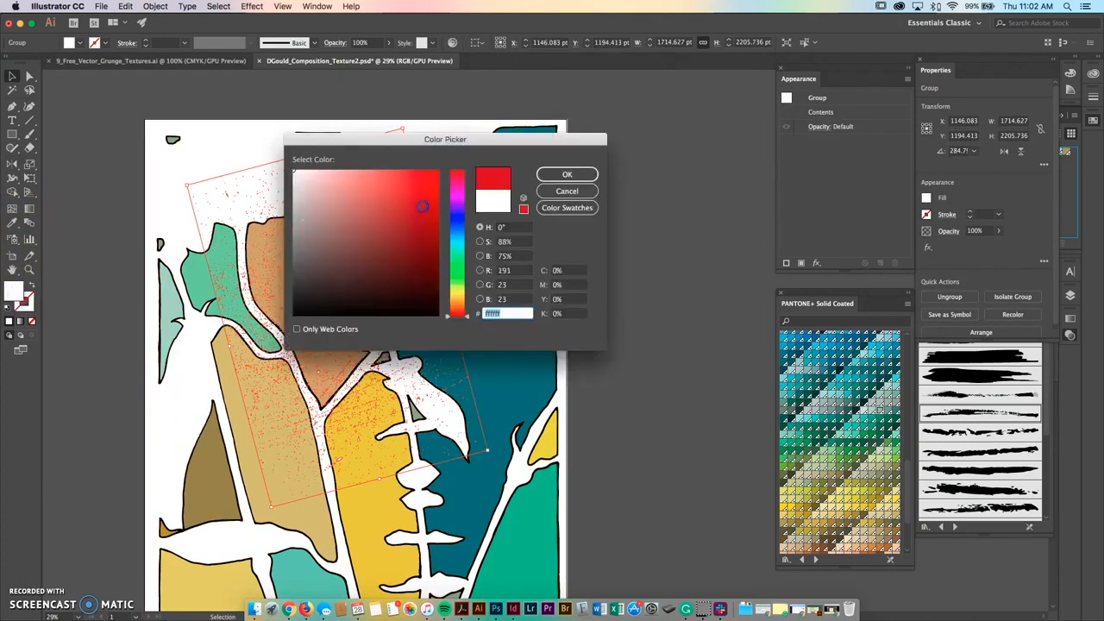
{"action": "left_click", "coordinate": [566, 177]}
{"action": "left_click", "coordinate": [567, 235]}
{"action": "scroll", "coordinate": [275, 257], "scroll_direction": "up", "scroll_amount": 2}
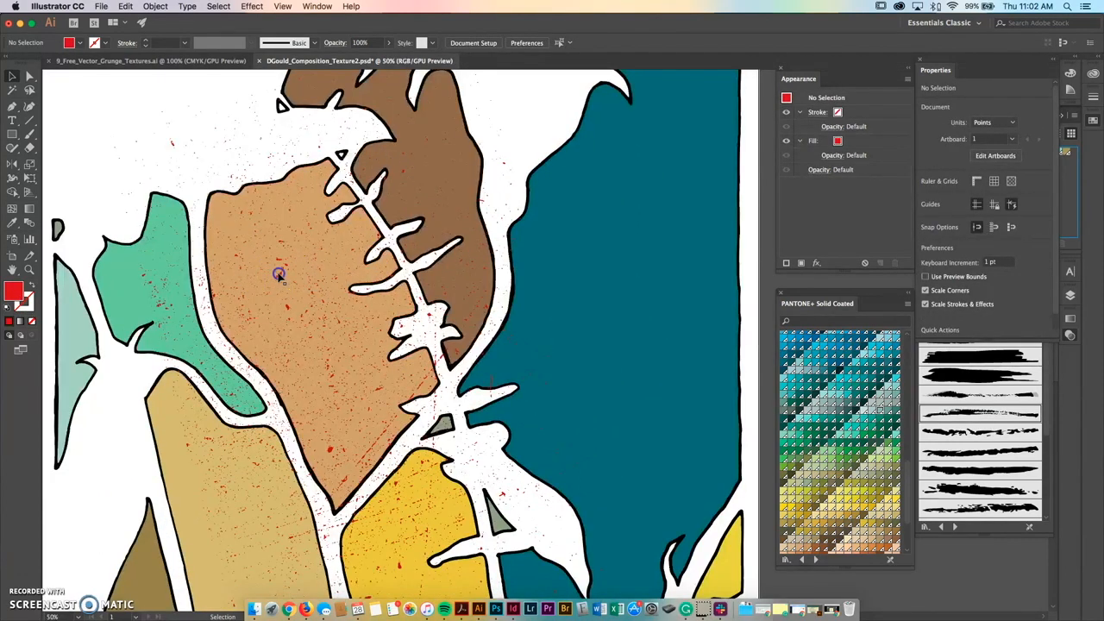
Undo the texture's red fill and clear the selection.
{"action": "left_click", "coordinate": [278, 274]}
{"action": "key", "text": "super+z"}
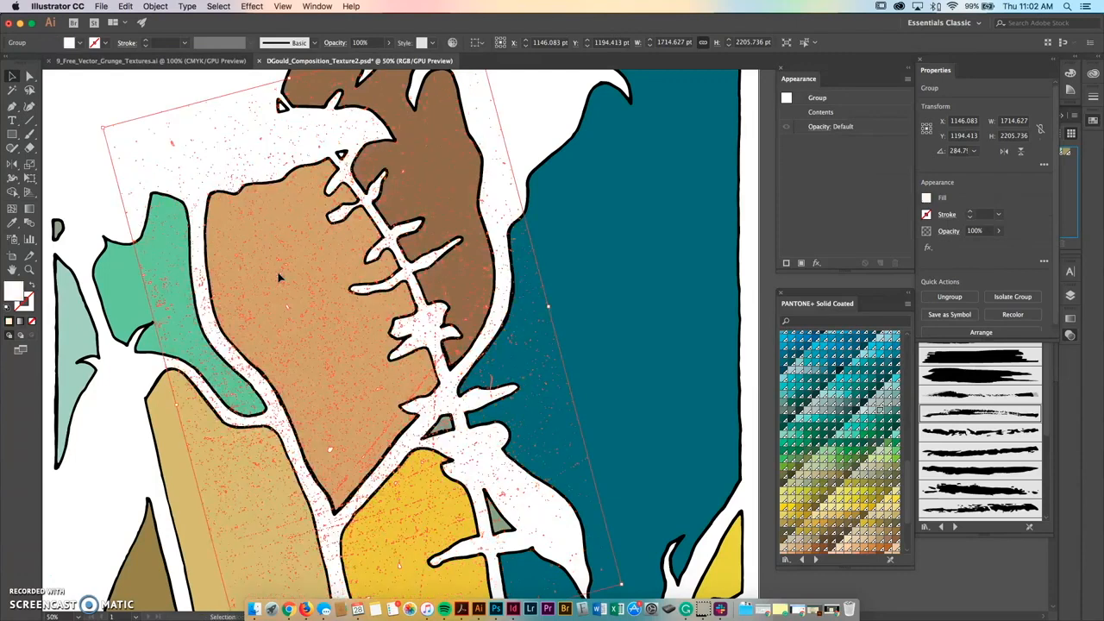
{"action": "scroll", "coordinate": [279, 277], "scroll_direction": "down", "scroll_amount": 1}
{"action": "left_click", "coordinate": [94, 180]}
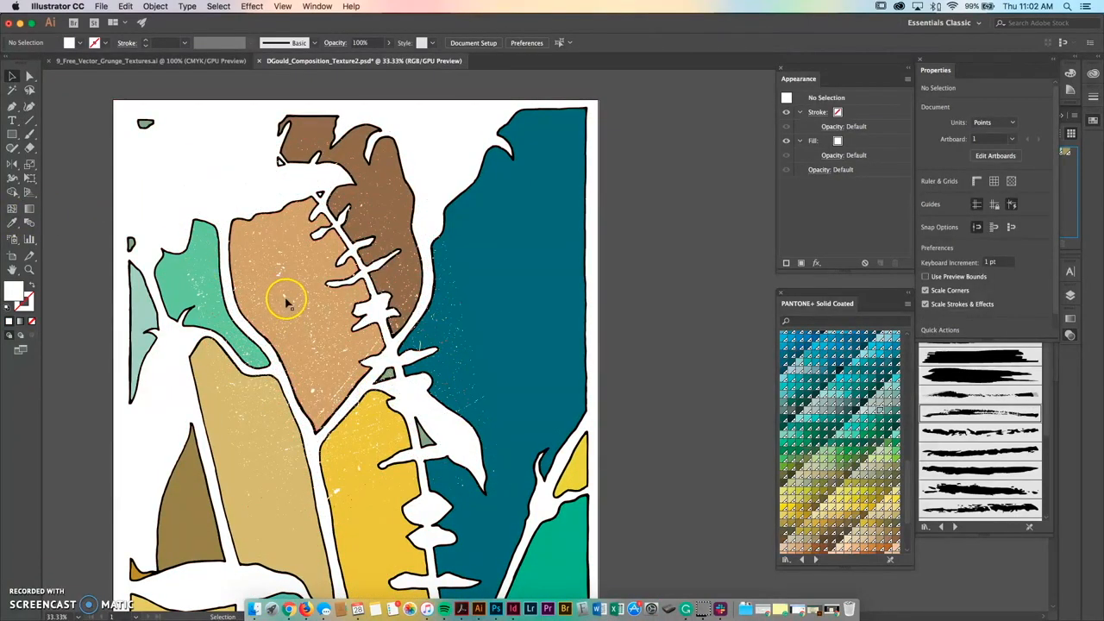
Scale the texture down to about 1251 by 1610 pt, position it over the tan area beside the leafy stem, and deselect it.
{"action": "left_click_drag", "start_coordinate": [288, 300], "coordinate": [321, 241]}
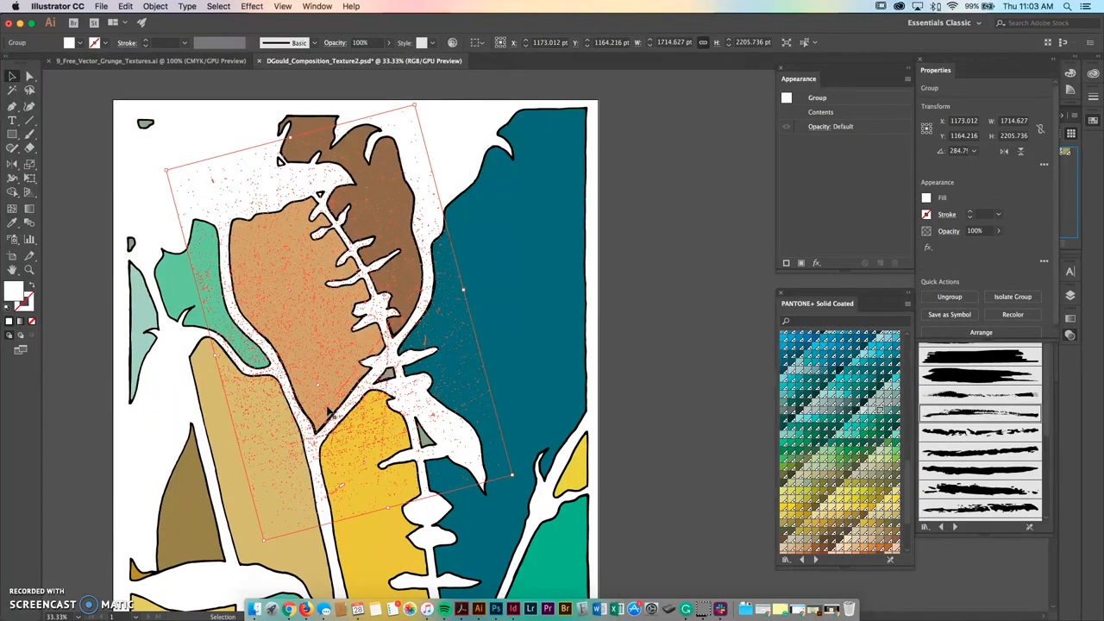
{"action": "key", "text": "space"}
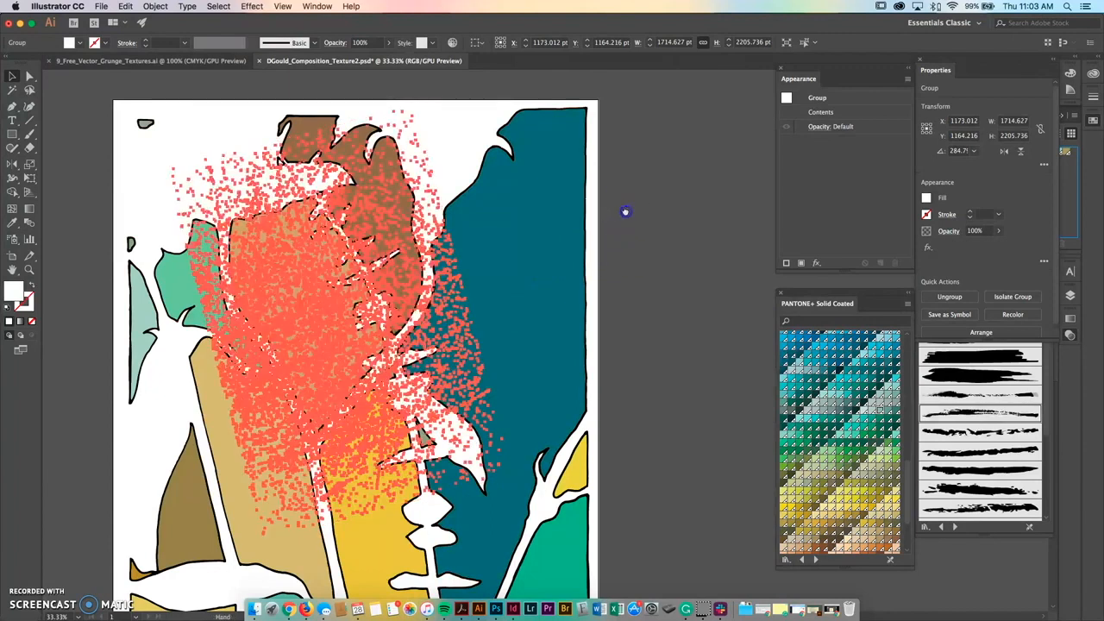
{"action": "left_click_drag", "start_coordinate": [626, 212], "coordinate": [648, 350]}
{"action": "scroll", "coordinate": [648, 350], "scroll_direction": "down", "scroll_amount": 1}
{"action": "left_click", "coordinate": [417, 289]}
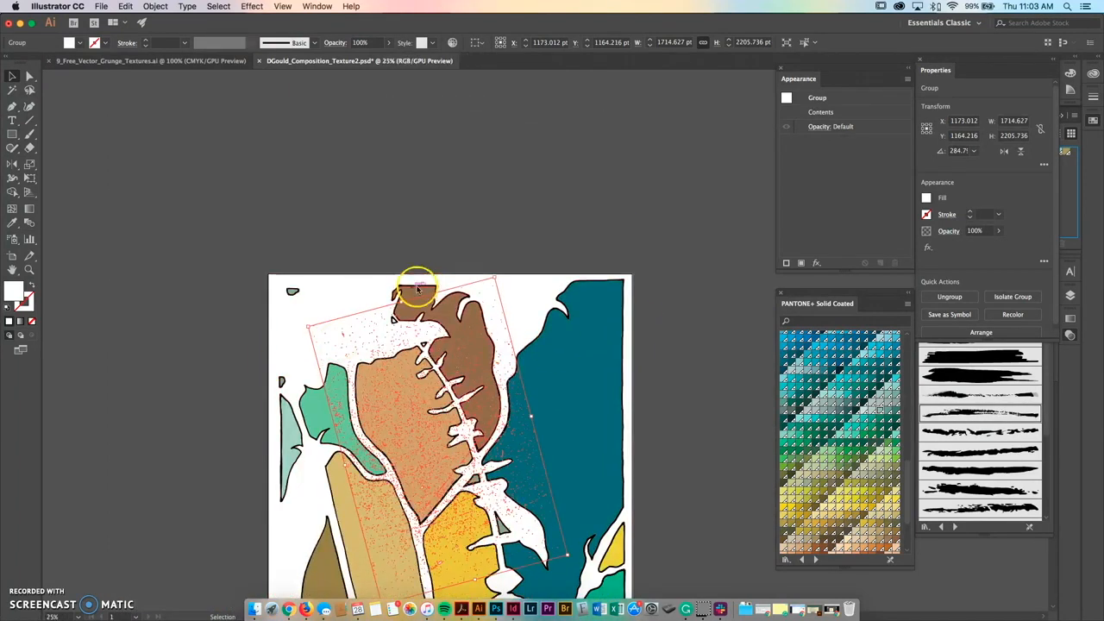
{"action": "left_click_drag", "start_coordinate": [494, 278], "coordinate": [483, 332]}
{"action": "left_click", "coordinate": [441, 474]}
{"action": "left_click_drag", "start_coordinate": [440, 475], "coordinate": [435, 472]}
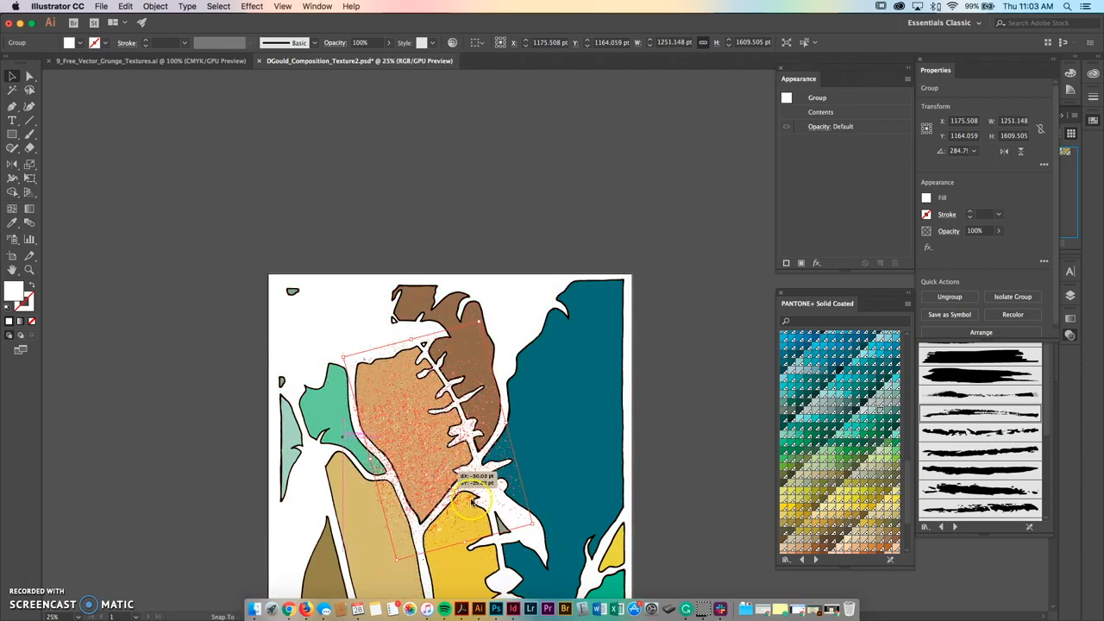
{"action": "left_click_drag", "start_coordinate": [523, 520], "coordinate": [512, 516]}
{"action": "left_click", "coordinate": [476, 271]}
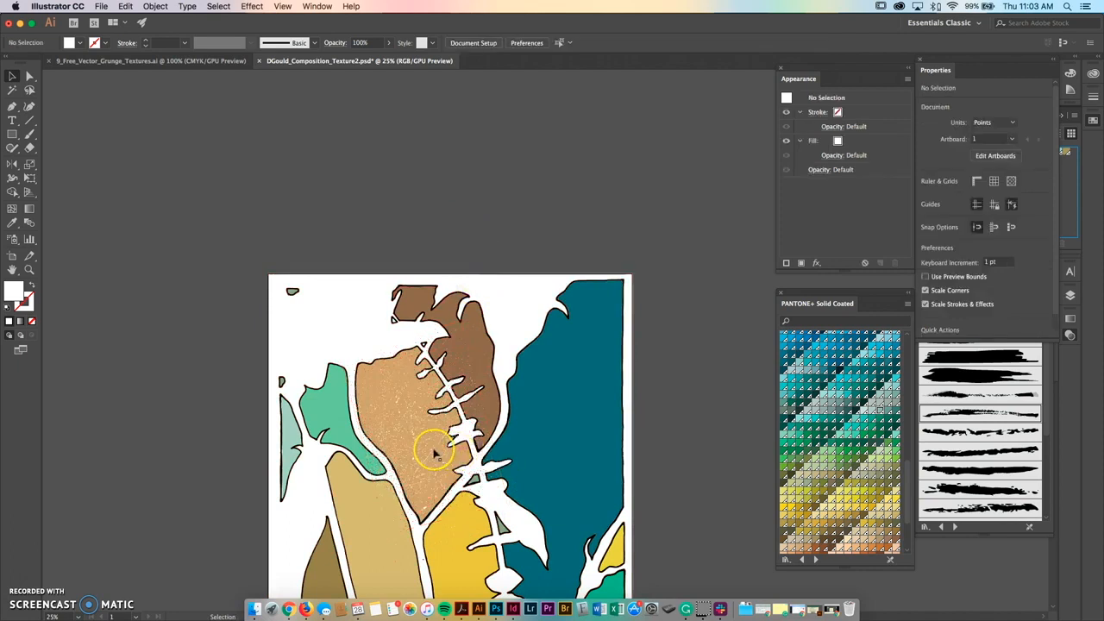
Move the grunge texture off the artboard to the empty canvas above the artwork.
{"action": "left_click_drag", "start_coordinate": [431, 459], "coordinate": [422, 179]}
{"action": "left_click", "coordinate": [581, 189]}
{"action": "left_click_drag", "start_coordinate": [610, 209], "coordinate": [585, 133]}
{"action": "left_click_drag", "start_coordinate": [654, 205], "coordinate": [646, 154]}
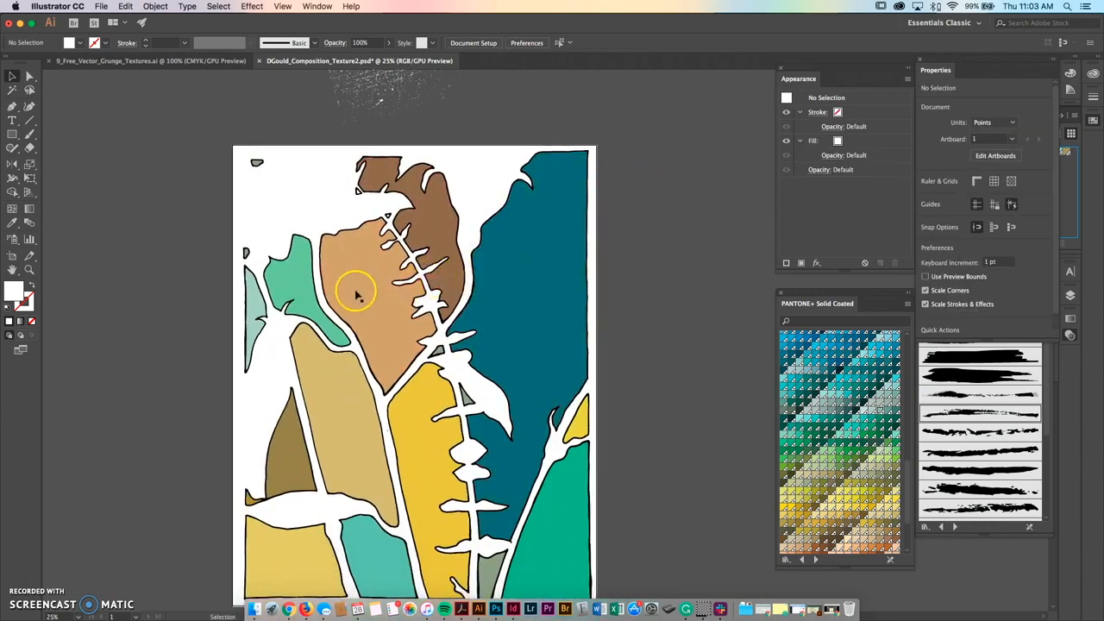
{"action": "left_click", "coordinate": [372, 295]}
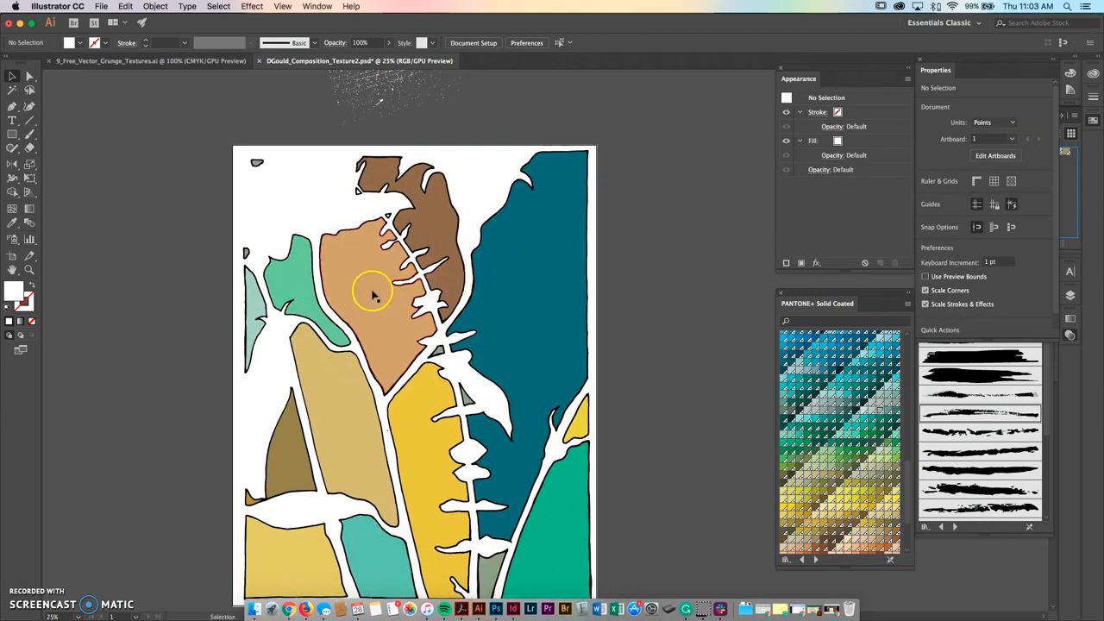
Copy the grunge texture group on the empty canvas above the artboard and clear the selection.
{"action": "left_click", "coordinate": [373, 104]}
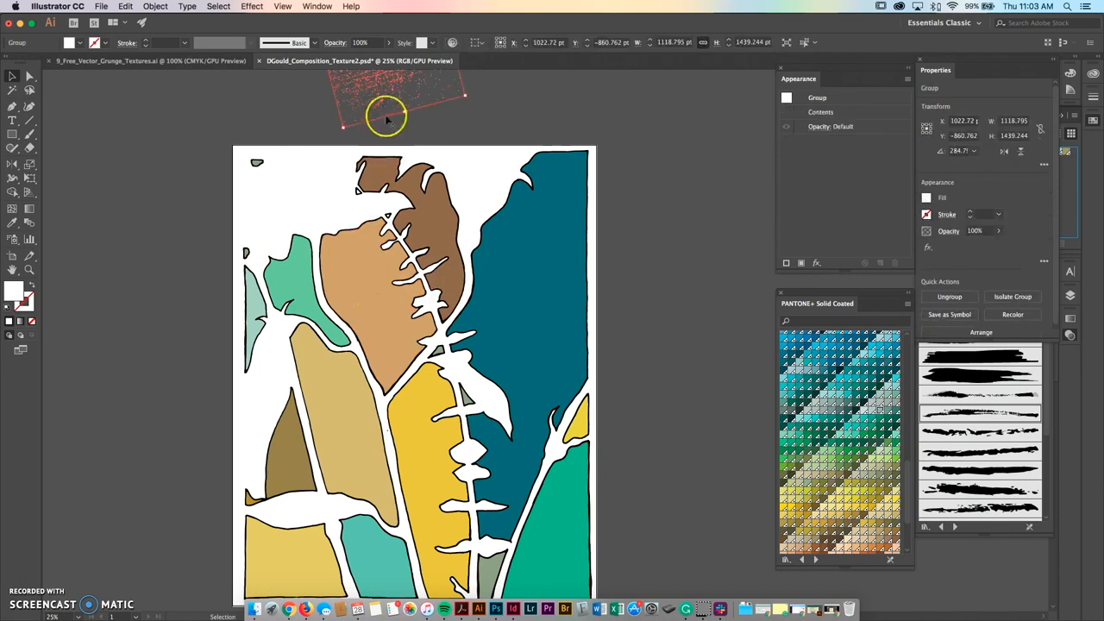
{"action": "left_click", "coordinate": [126, 6]}
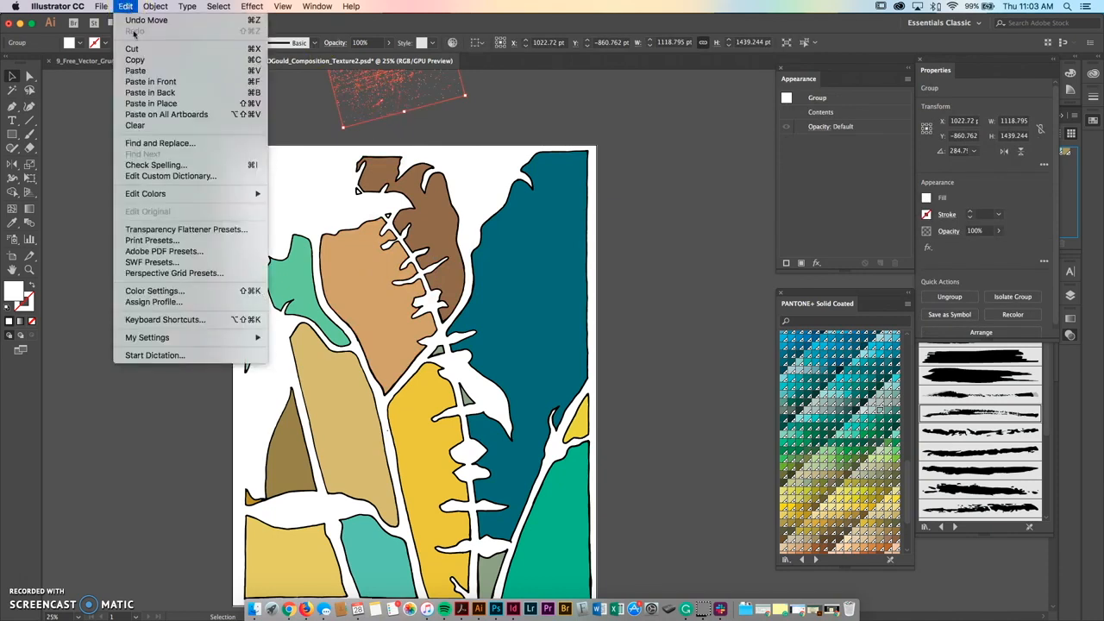
{"action": "left_click", "coordinate": [129, 69]}
{"action": "left_click", "coordinate": [254, 111]}
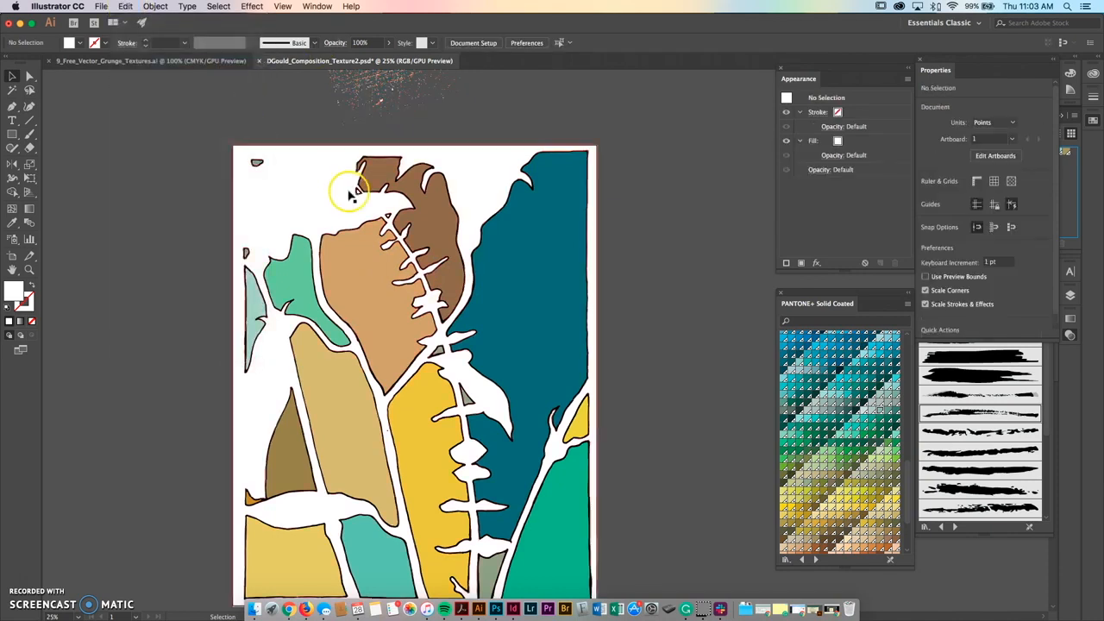
Select the tan area beside the leafy stem and display its transparency settings.
{"action": "left_click", "coordinate": [365, 285]}
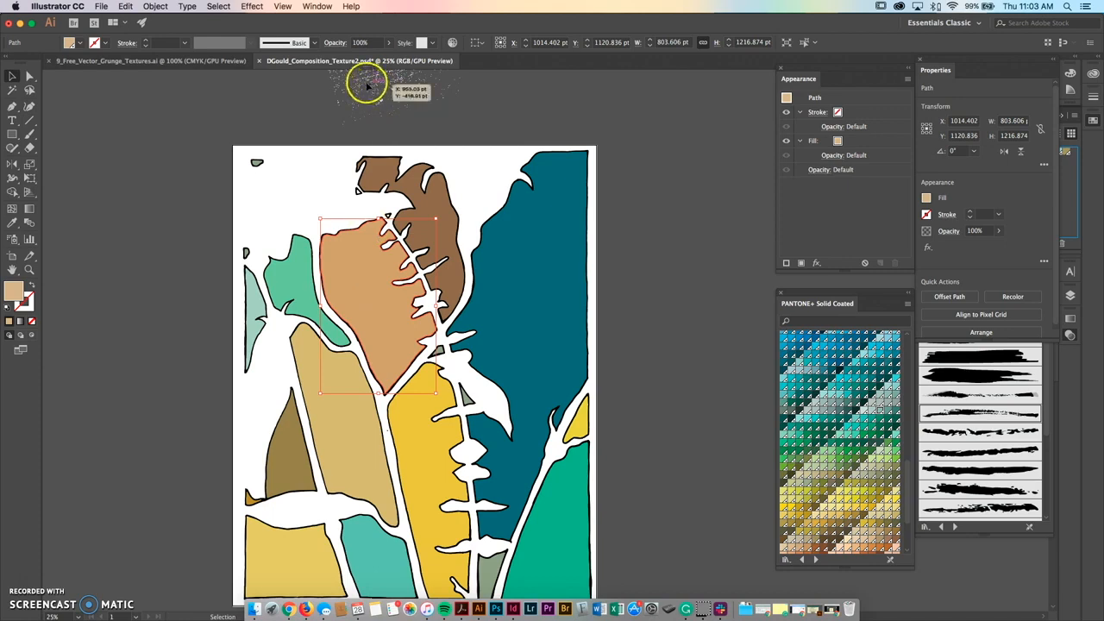
{"action": "left_click", "coordinate": [314, 6]}
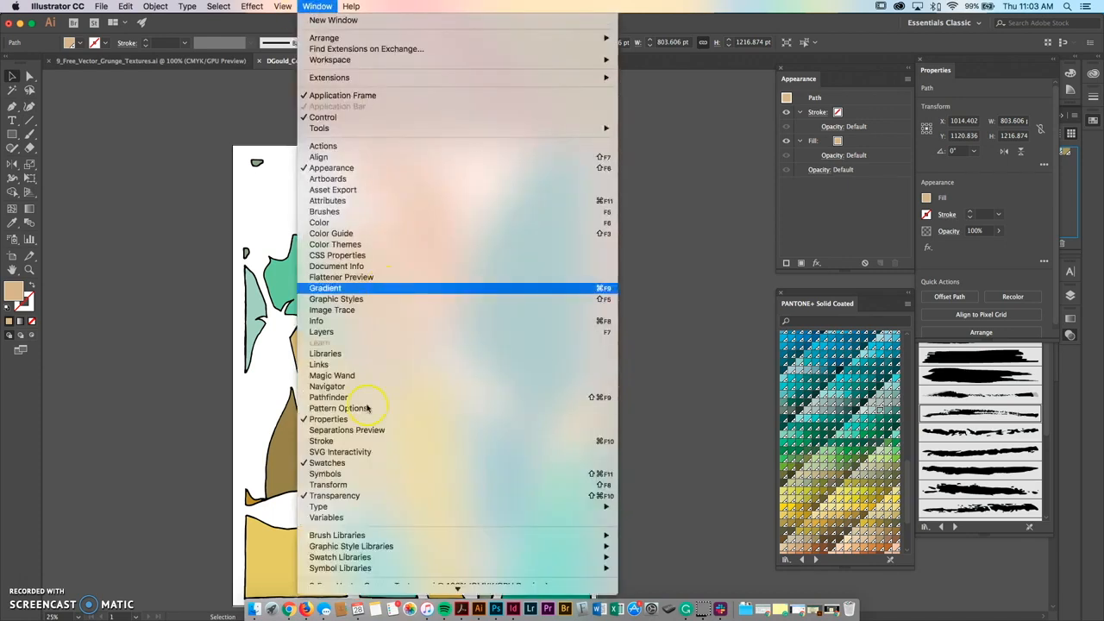
{"action": "left_click", "coordinate": [367, 497]}
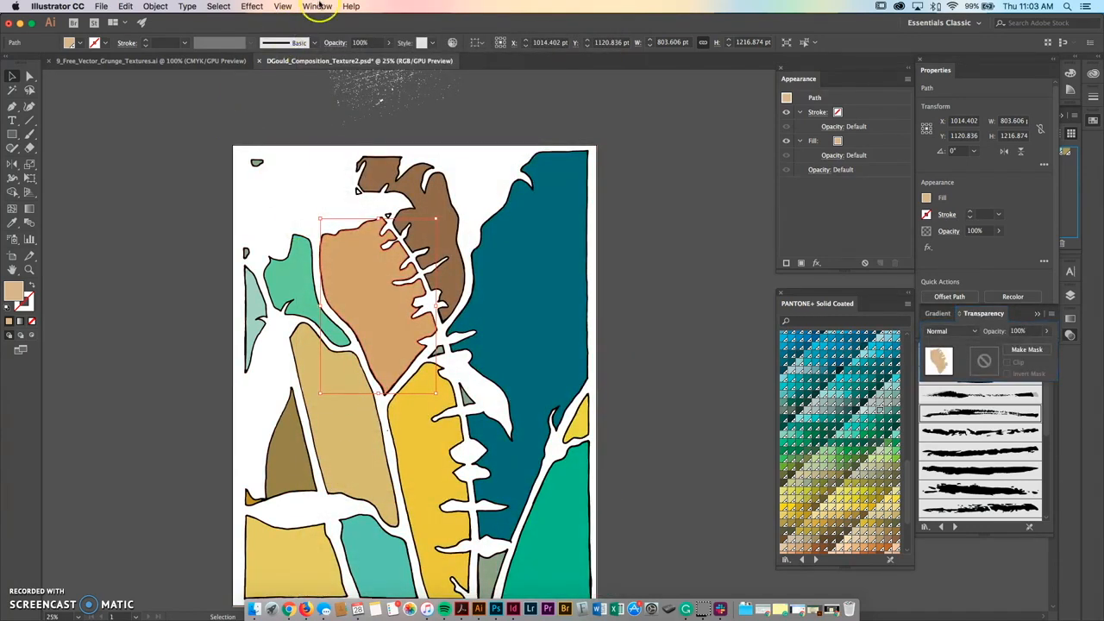
{"action": "left_click", "coordinate": [317, 7]}
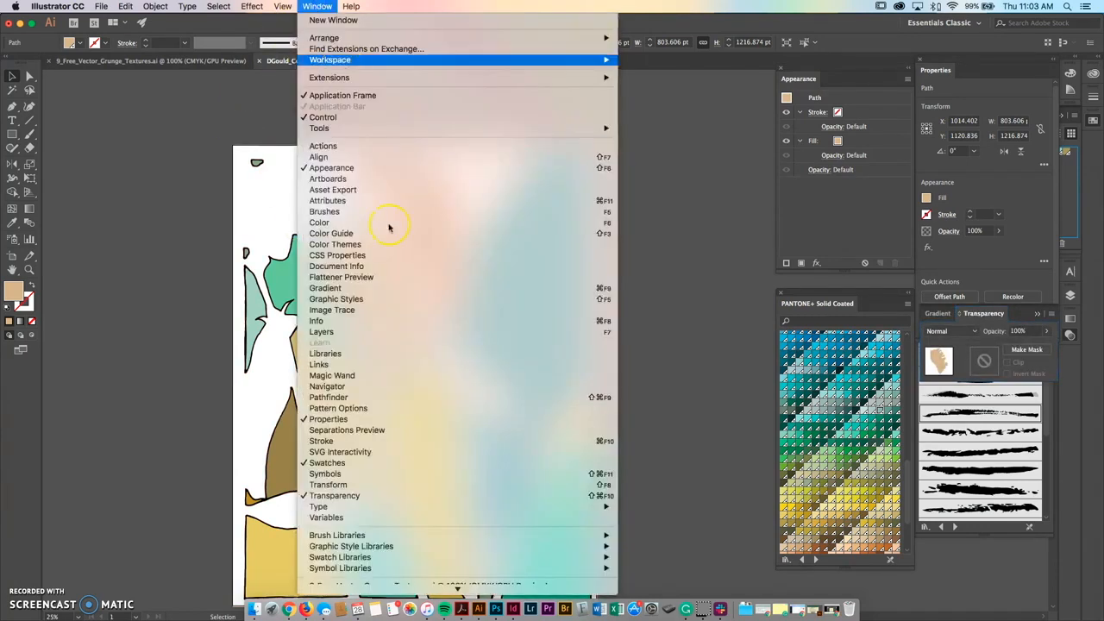
{"action": "left_click", "coordinate": [1005, 317]}
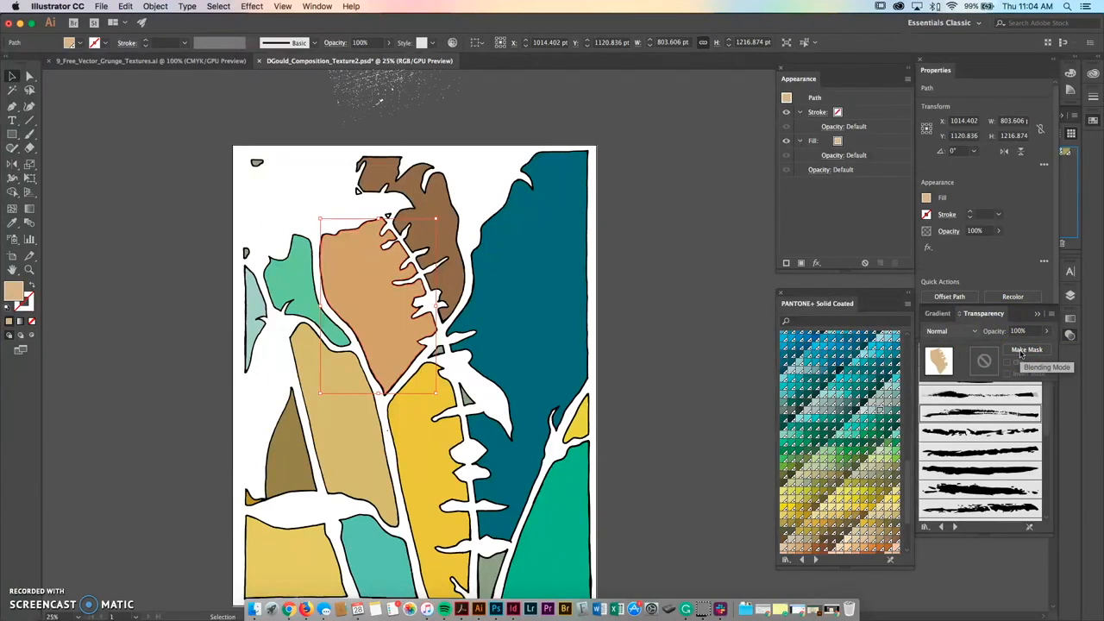
Make an opacity mask for the tan area with Clip off and Invert Mask on.
{"action": "left_click", "coordinate": [1025, 351]}
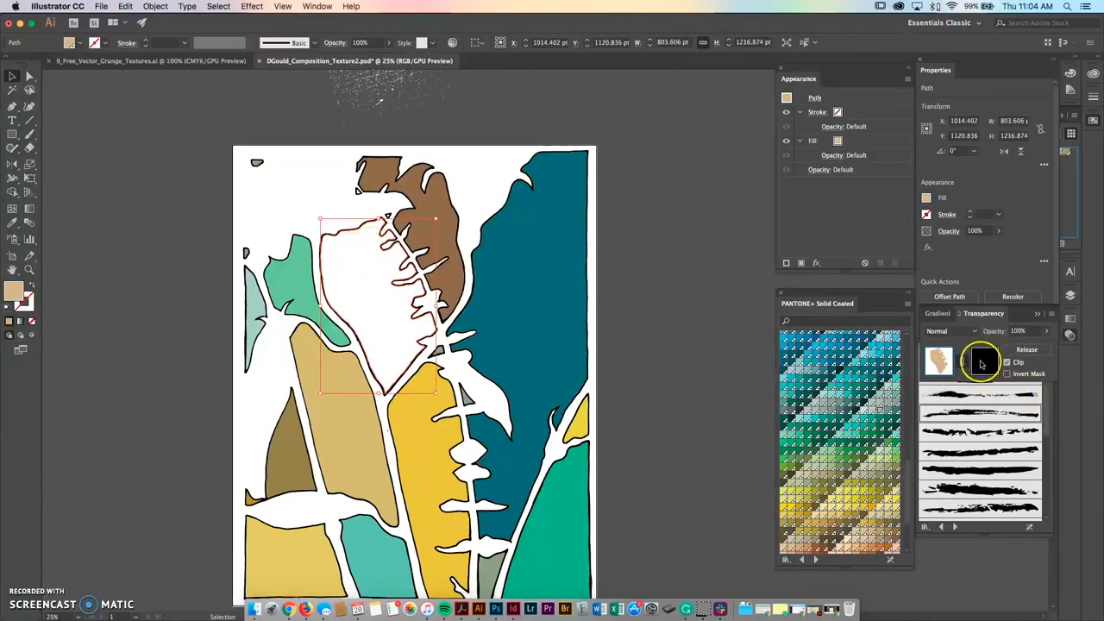
{"action": "left_click", "coordinate": [964, 362]}
{"action": "left_click", "coordinate": [1007, 363]}
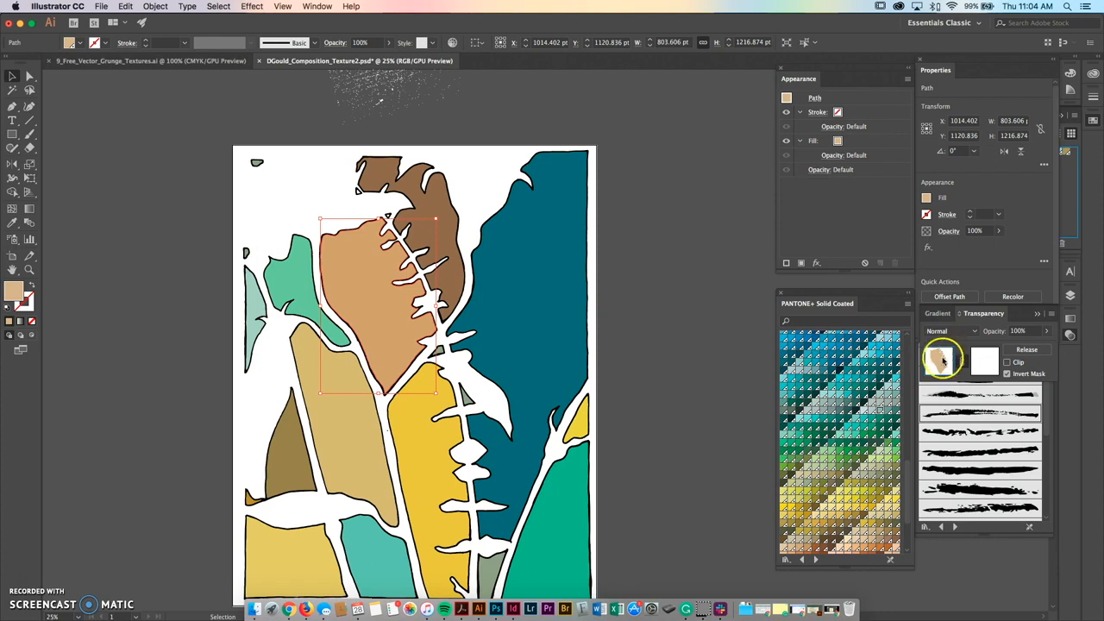
Paste the grunge texture into the tan area's opacity mask, position it over the tan area, and deselect it.
{"action": "left_click", "coordinate": [982, 365]}
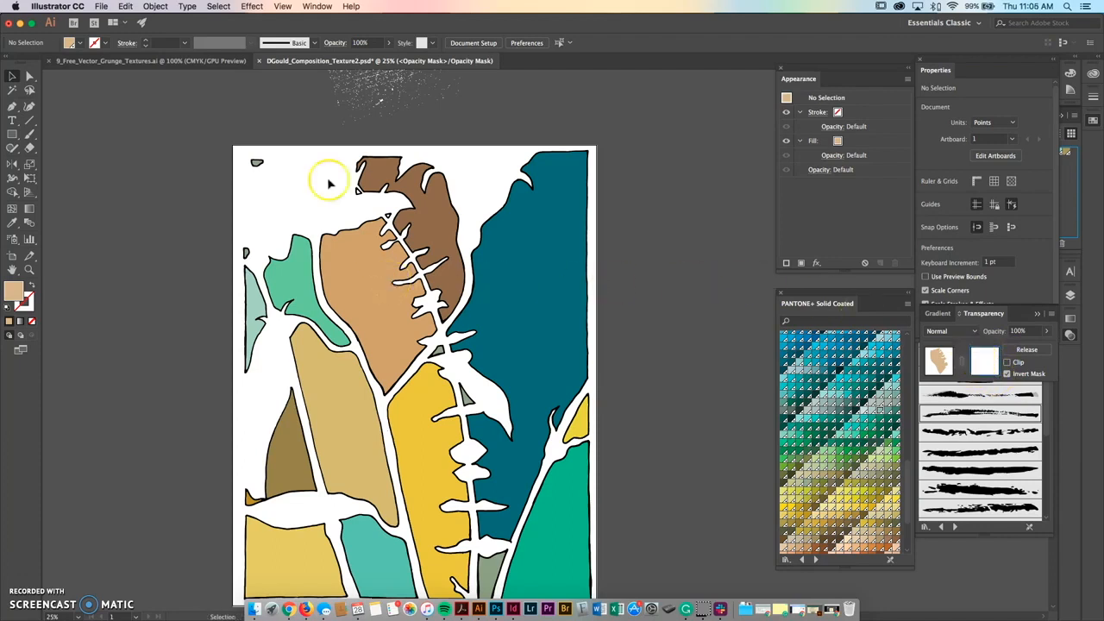
{"action": "left_click", "coordinate": [127, 6]}
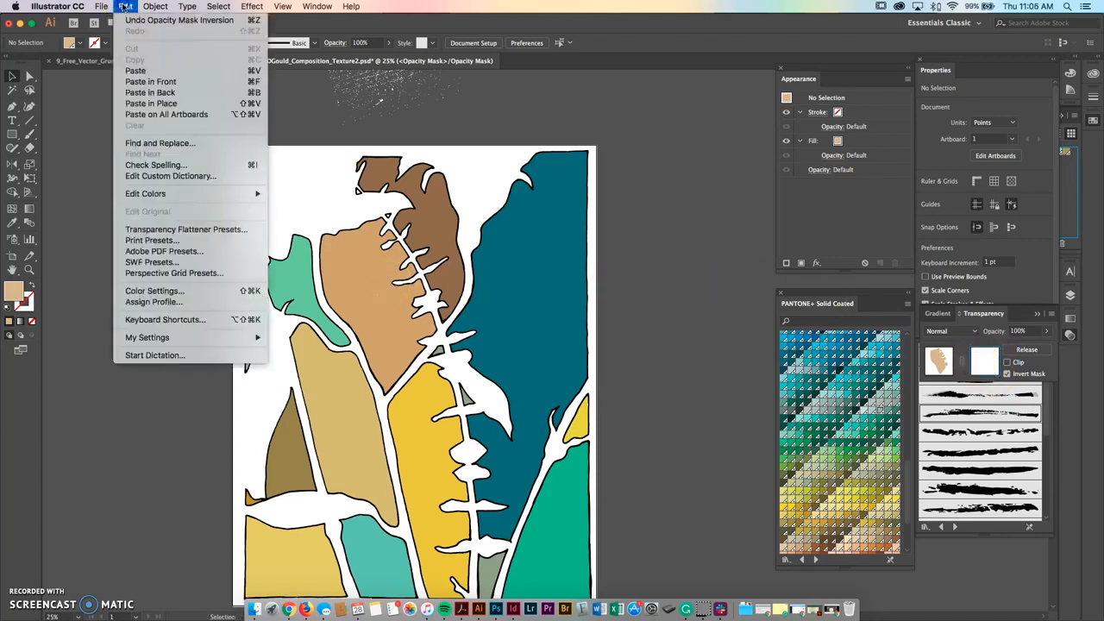
{"action": "left_click", "coordinate": [145, 76]}
{"action": "left_click_drag", "start_coordinate": [544, 335], "coordinate": [398, 268]}
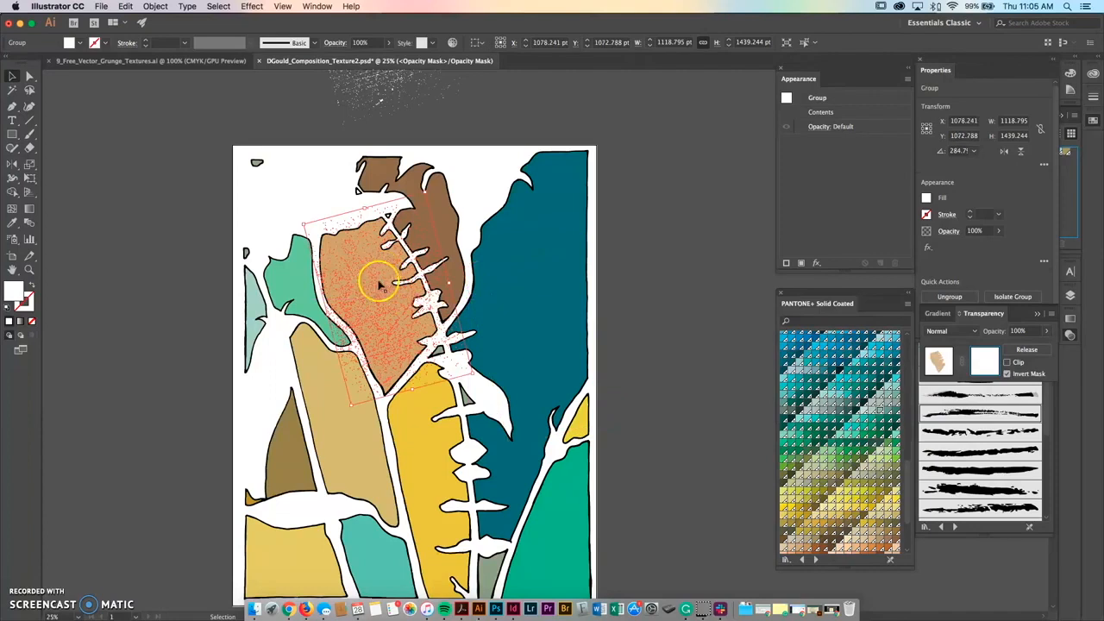
{"action": "left_click", "coordinate": [676, 290]}
Inspect the masked texture up close and leave opacity mask editing to work on the tan shape itself.
{"action": "scroll", "coordinate": [374, 286], "scroll_direction": "up", "scroll_amount": 1}
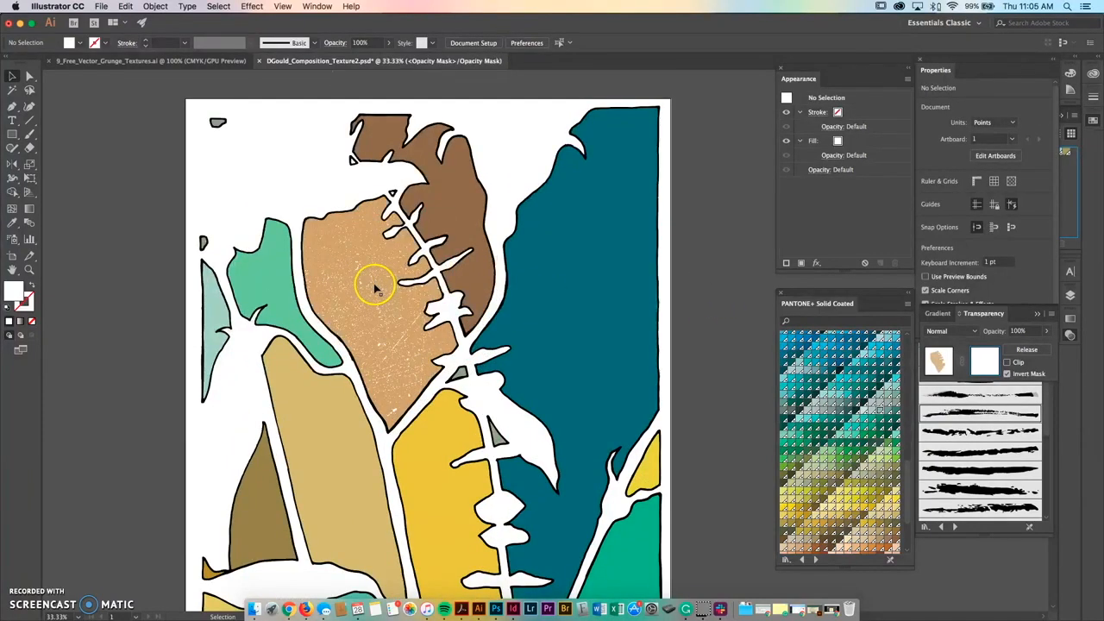
{"action": "scroll", "coordinate": [374, 289], "scroll_direction": "up", "scroll_amount": 1}
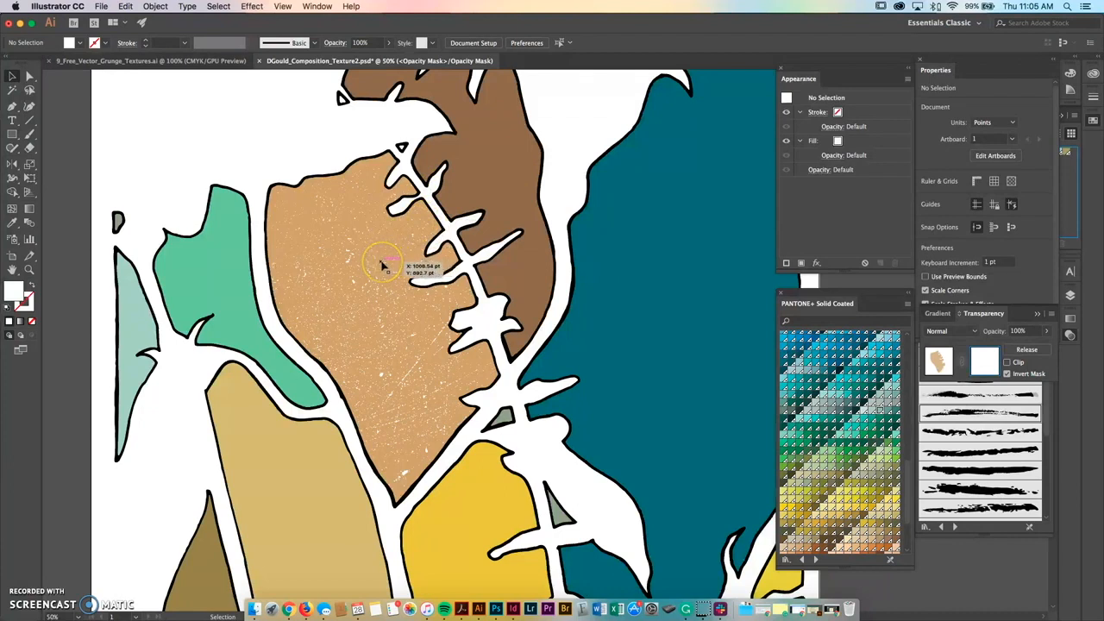
{"action": "scroll", "coordinate": [384, 265], "scroll_direction": "down", "scroll_amount": 2}
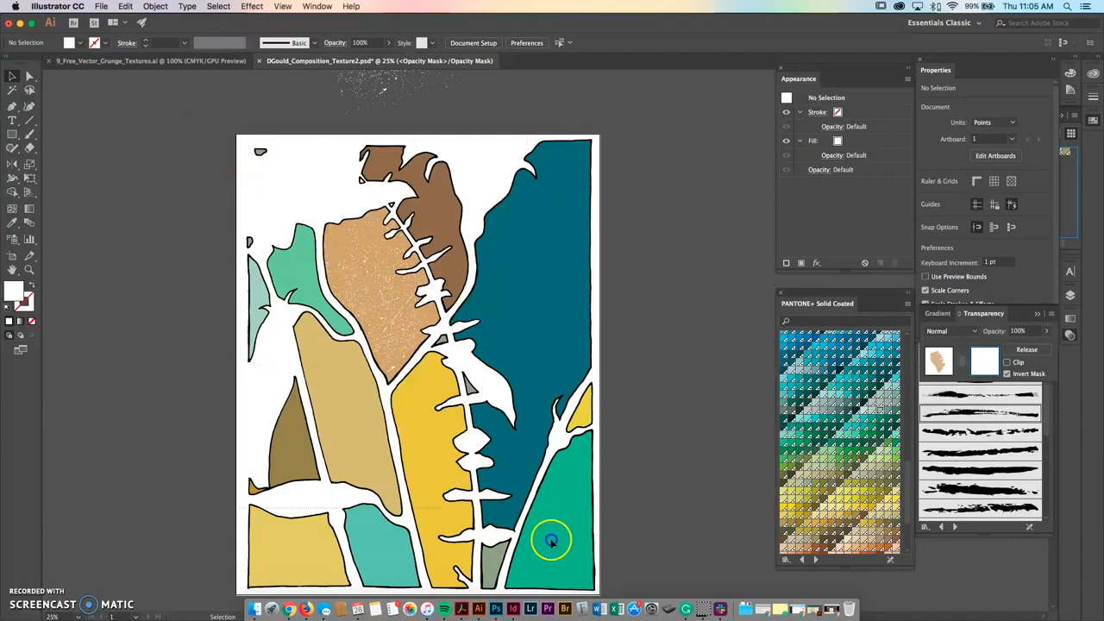
{"action": "scroll", "coordinate": [645, 547], "scroll_direction": "down", "scroll_amount": 2}
{"action": "key", "text": "ctrl+v"}
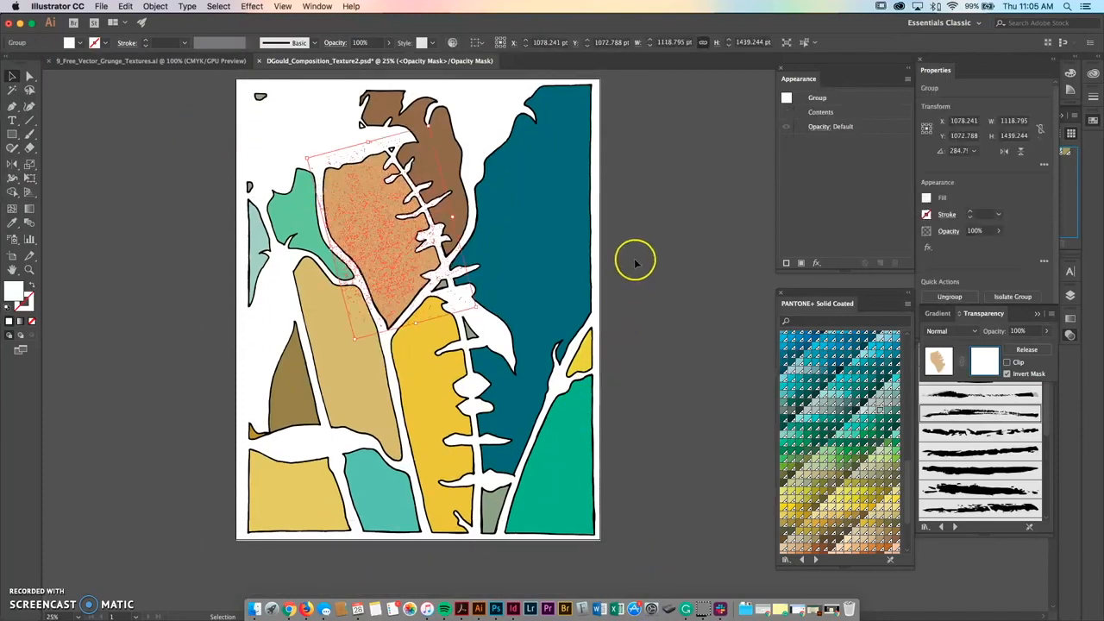
{"action": "left_click", "coordinate": [761, 276]}
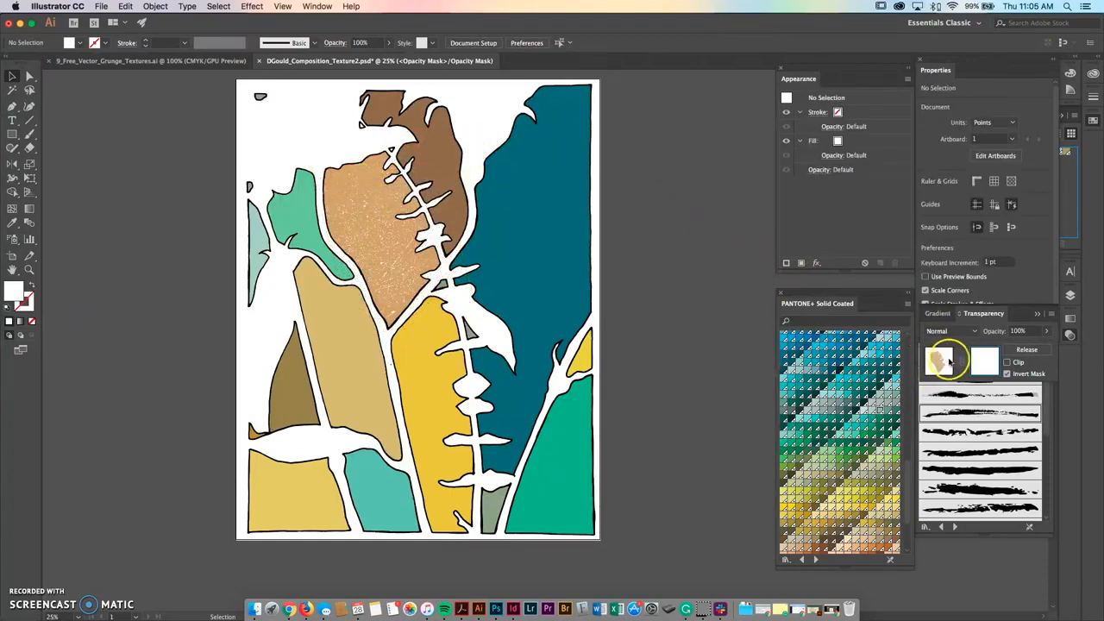
{"action": "left_click", "coordinate": [940, 358]}
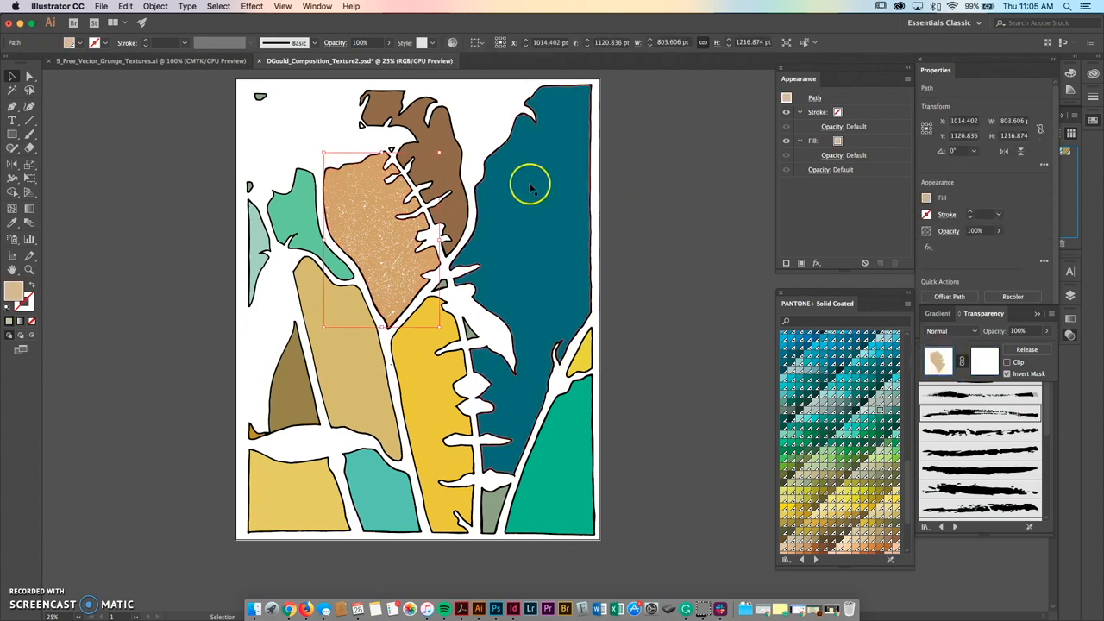
Move the masked tan shape off the artboard onto the empty canvas beside it and examine its texture cut-outs.
{"action": "left_click_drag", "start_coordinate": [382, 227], "coordinate": [183, 213]}
{"action": "left_click", "coordinate": [172, 143]}
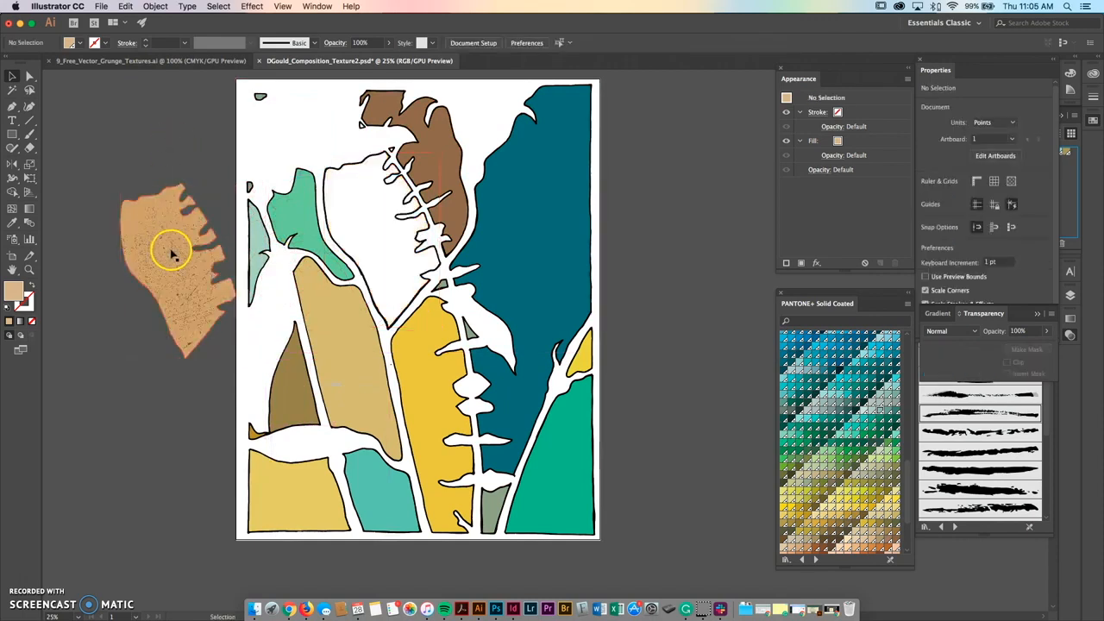
{"action": "scroll", "coordinate": [173, 254], "scroll_direction": "up", "scroll_amount": 5}
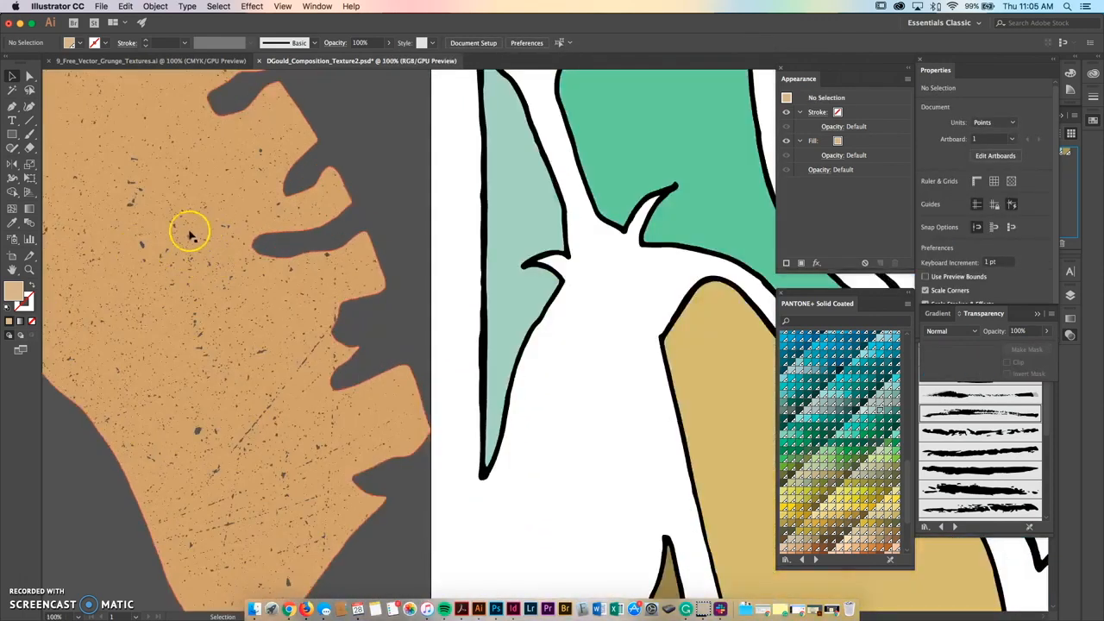
Move the masked tan shape onto the artboard over the green leaf areas and bring it to the front.
{"action": "left_click_drag", "start_coordinate": [198, 264], "coordinate": [315, 288]}
{"action": "left_click_drag", "start_coordinate": [416, 246], "coordinate": [646, 239]}
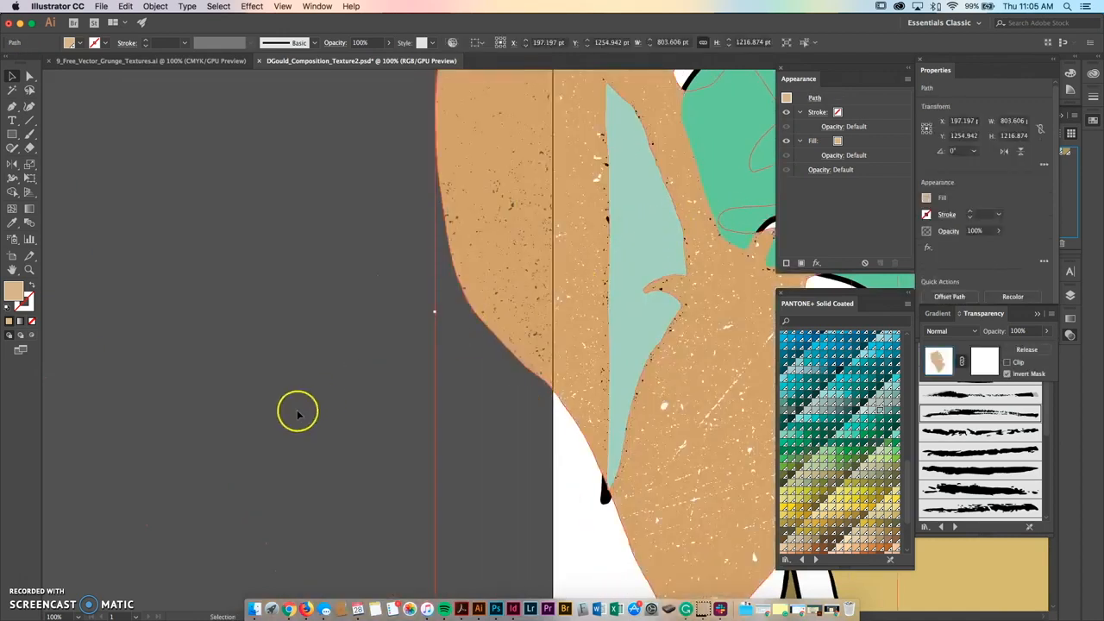
{"action": "key", "text": "super+shift+bracketright"}
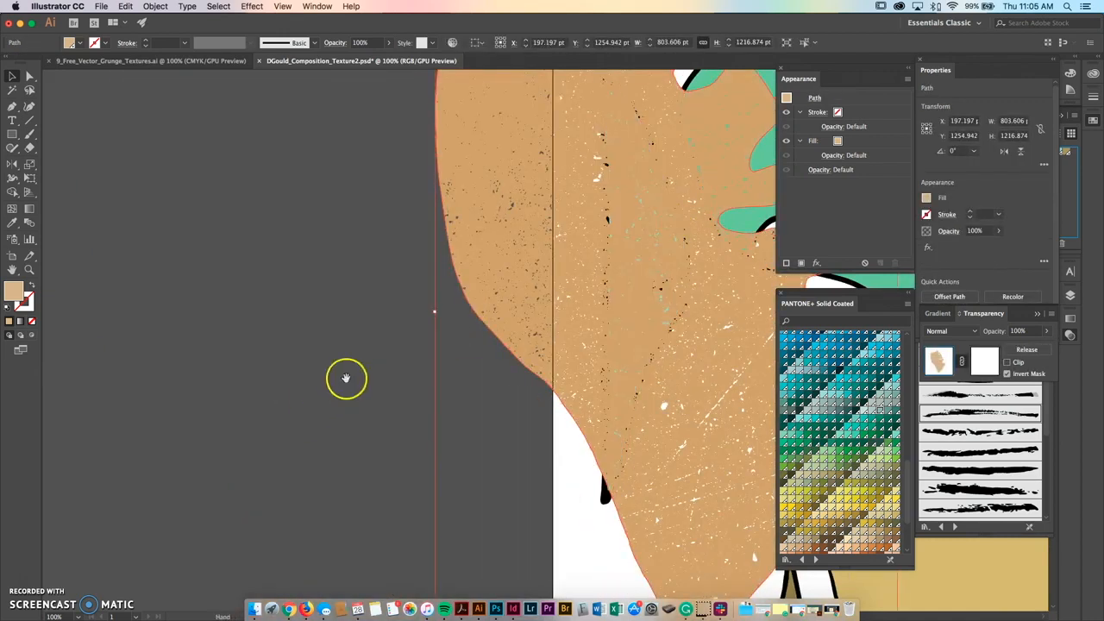
{"action": "left_click_drag", "start_coordinate": [525, 298], "coordinate": [128, 388]}
{"action": "left_click_drag", "start_coordinate": [210, 367], "coordinate": [391, 378]}
{"action": "key", "text": "a"}
{"action": "key", "text": "super+minus"}
{"action": "key", "text": "super+minus"}
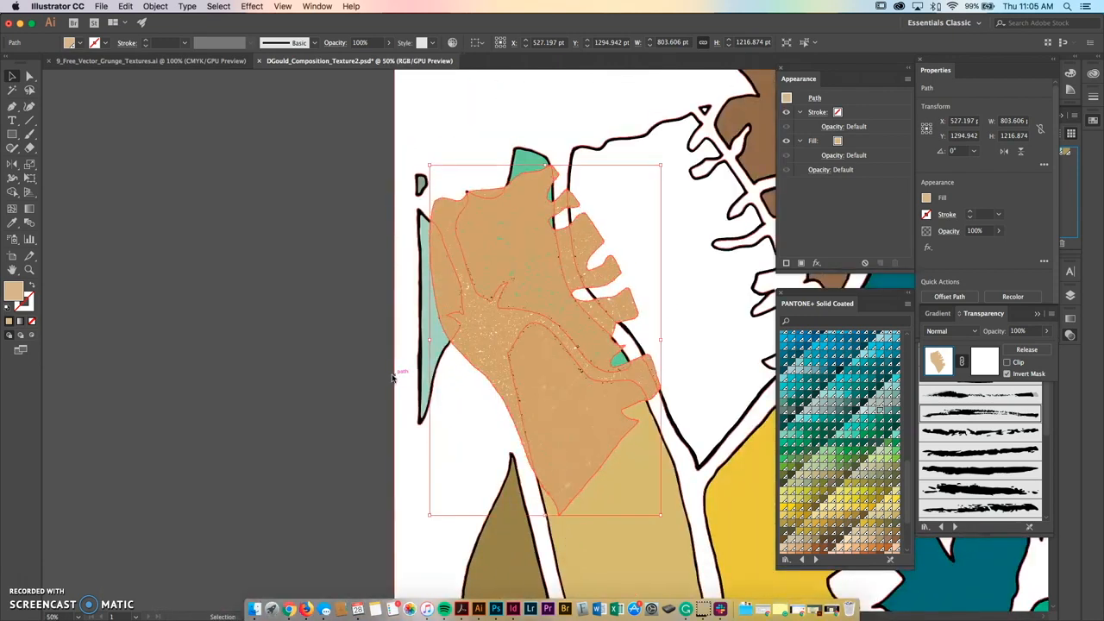
Nudge the masked tan shape about 213 pt to the left and 22 pt up across the artboard's edge.
{"action": "key", "text": "shift+Left"}
{"action": "key", "text": "shift+Left"}
{"action": "key", "text": "shift+Left"}
{"action": "key", "text": "shift+Left"}
{"action": "key", "text": "shift+Left"}
{"action": "key", "text": "shift+Left"}
{"action": "key", "text": "shift+Left"}
{"action": "key", "text": "shift+Left"}
{"action": "key", "text": "shift+Left"}
{"action": "key", "text": "shift+Left"}
{"action": "key", "text": "shift+Left"}
{"action": "key", "text": "shift+Left"}
{"action": "key", "text": "shift+Left"}
{"action": "key", "text": "shift+Left"}
{"action": "key", "text": "shift+Left"}
{"action": "key", "text": "shift+Left"}
{"action": "key", "text": "shift+Left"}
{"action": "key", "text": "shift+Left"}
{"action": "key", "text": "shift+Left"}
{"action": "key", "text": "shift+Left"}
{"action": "key", "text": "shift+Up"}
{"action": "key", "text": "shift+Up"}
{"action": "key", "text": "shift+Up"}
{"action": "key", "text": "shift+Up"}
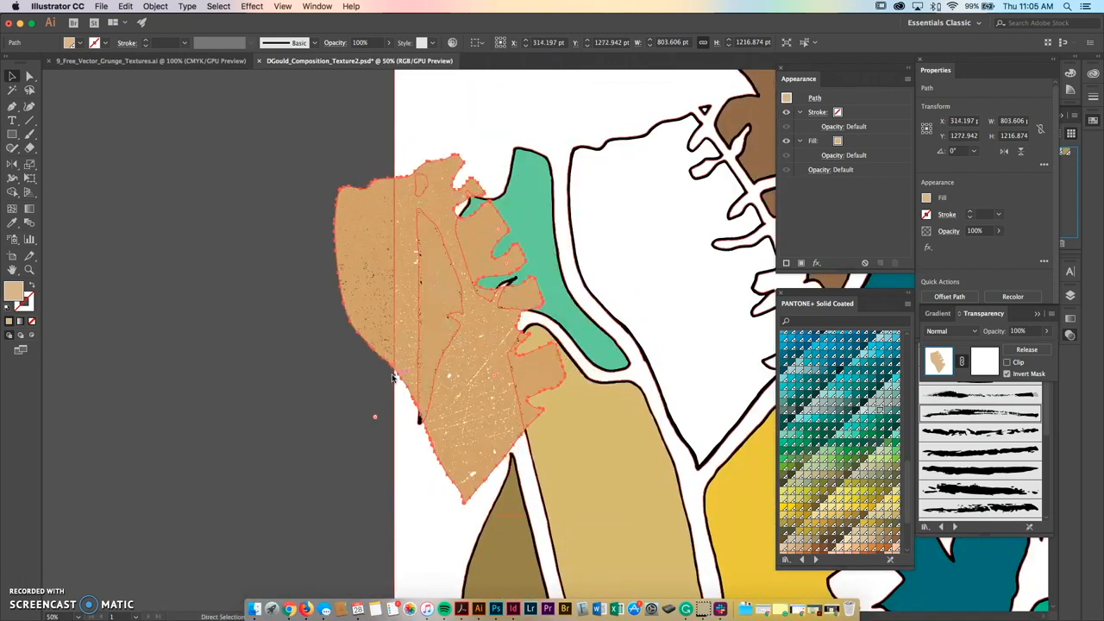
Undo the moves and reordering of the masked tan shape and clear the selection.
{"action": "key", "text": "super+z"}
{"action": "key", "text": "super+z"}
{"action": "key", "text": "super+z"}
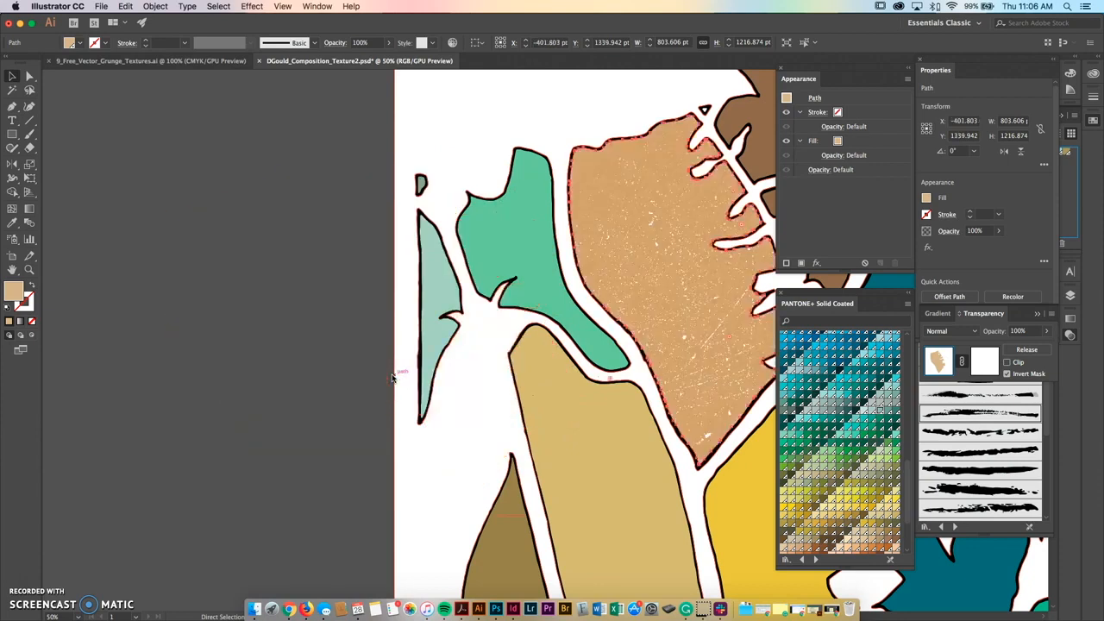
{"action": "left_click", "coordinate": [334, 370]}
{"action": "left_click_drag", "start_coordinate": [342, 325], "coordinate": [176, 319]}
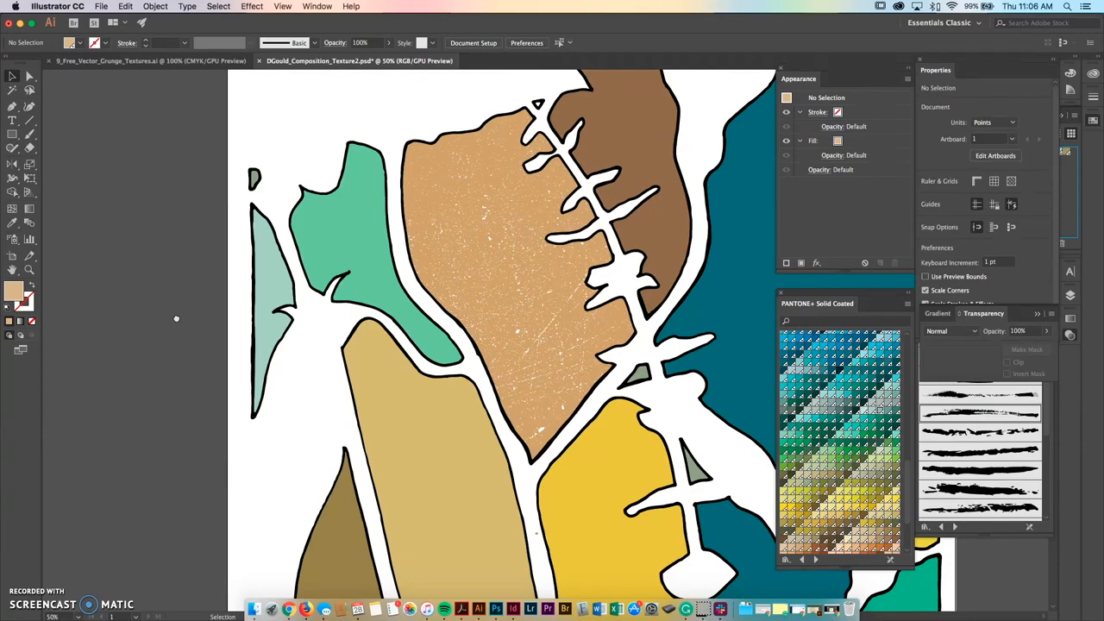
Open the tan area's opacity mask for editing, select the texture group inside it to inspect it, and deselect it.
{"action": "left_click", "coordinate": [523, 332]}
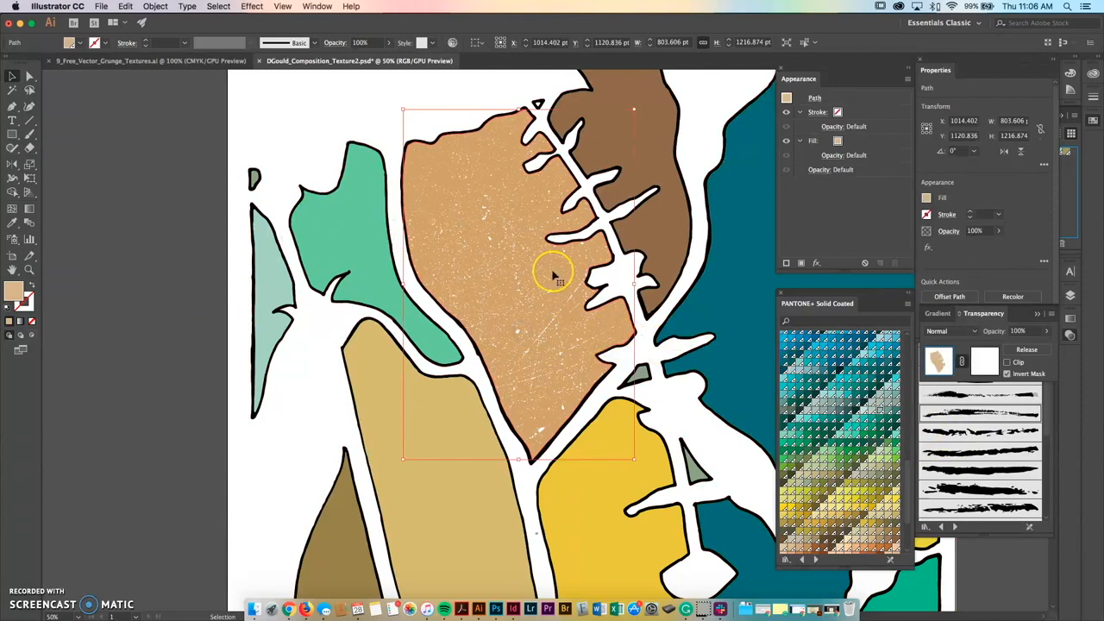
{"action": "left_click", "coordinate": [984, 363]}
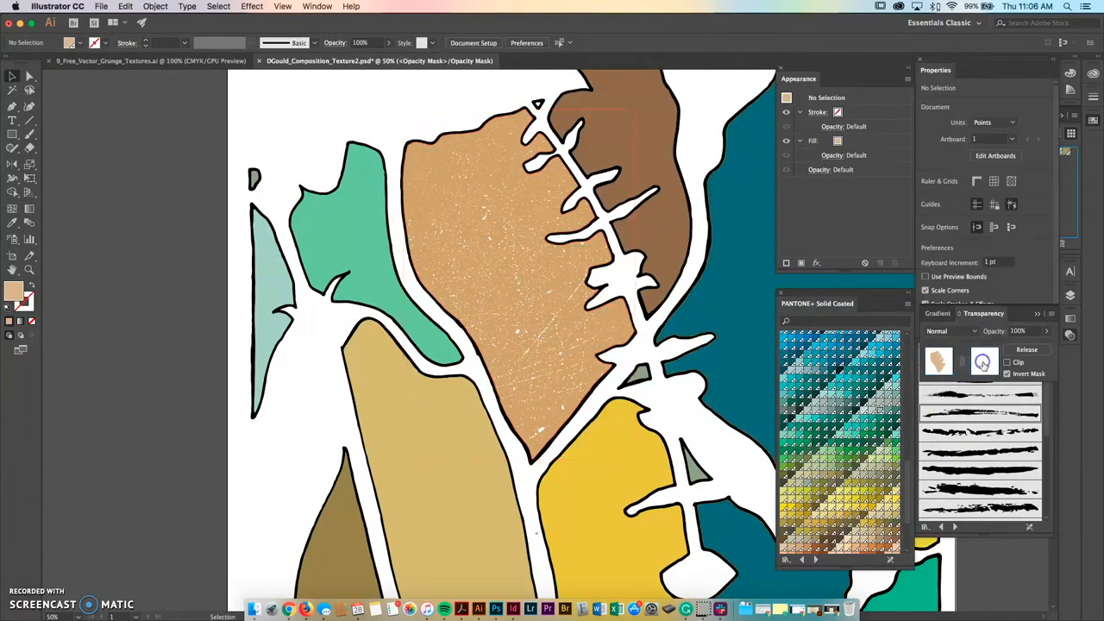
{"action": "left_click", "coordinate": [526, 284]}
{"action": "left_click_drag", "start_coordinate": [526, 285], "coordinate": [434, 301]}
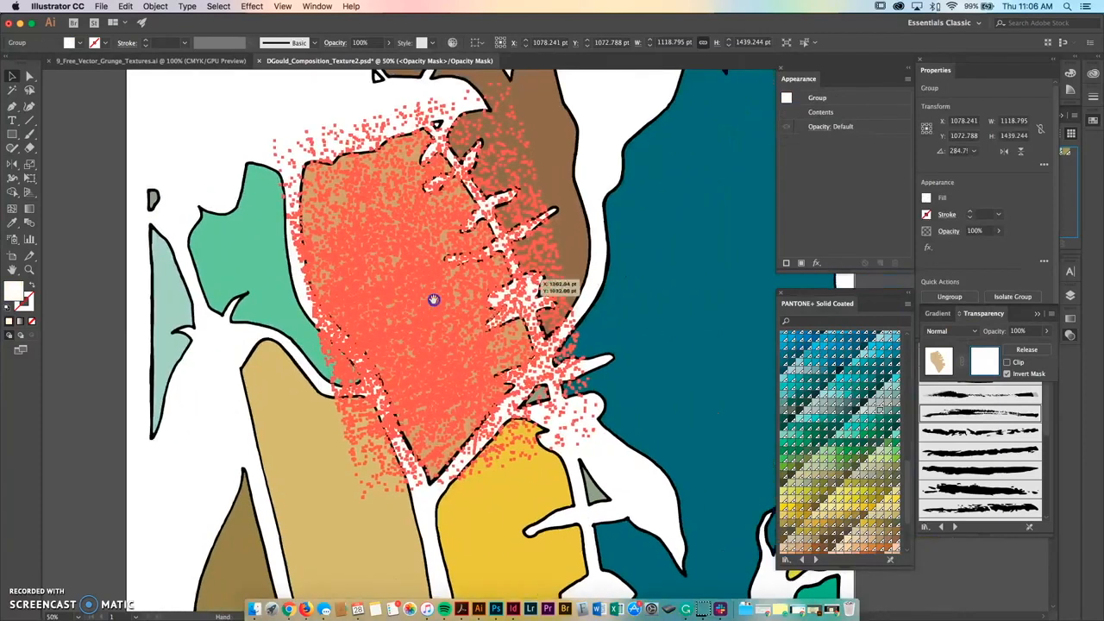
{"action": "left_click", "coordinate": [177, 150]}
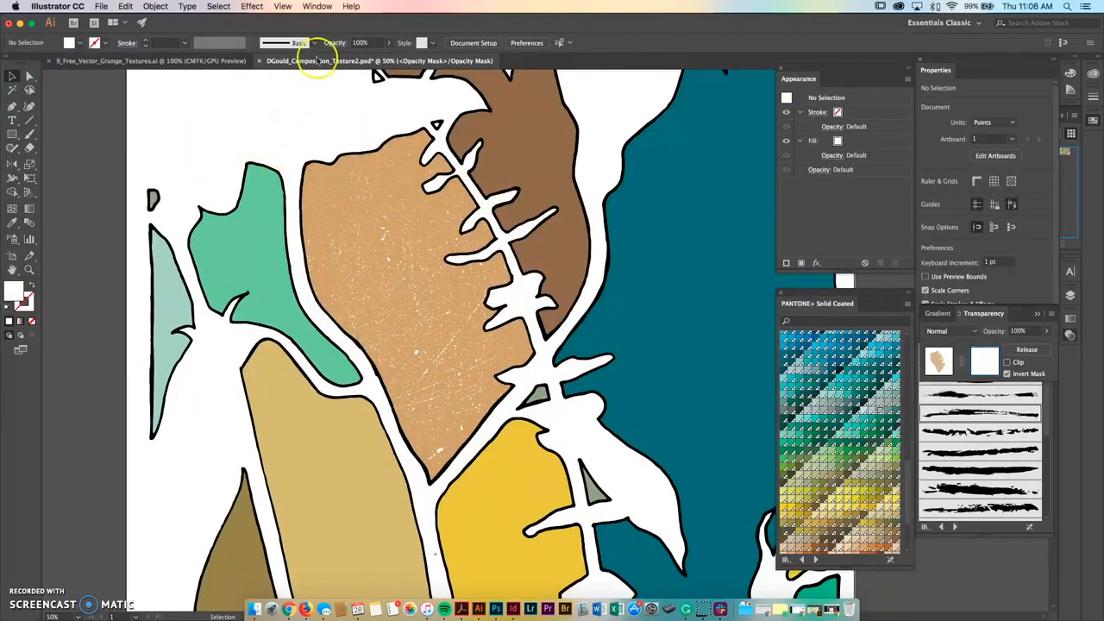
Copy the middle row's rightmost texture from 9_Free_Vector_Grunge_Textures.ai and return to the DGould_Composition_Texture2.psd document.
{"action": "left_click", "coordinate": [186, 63]}
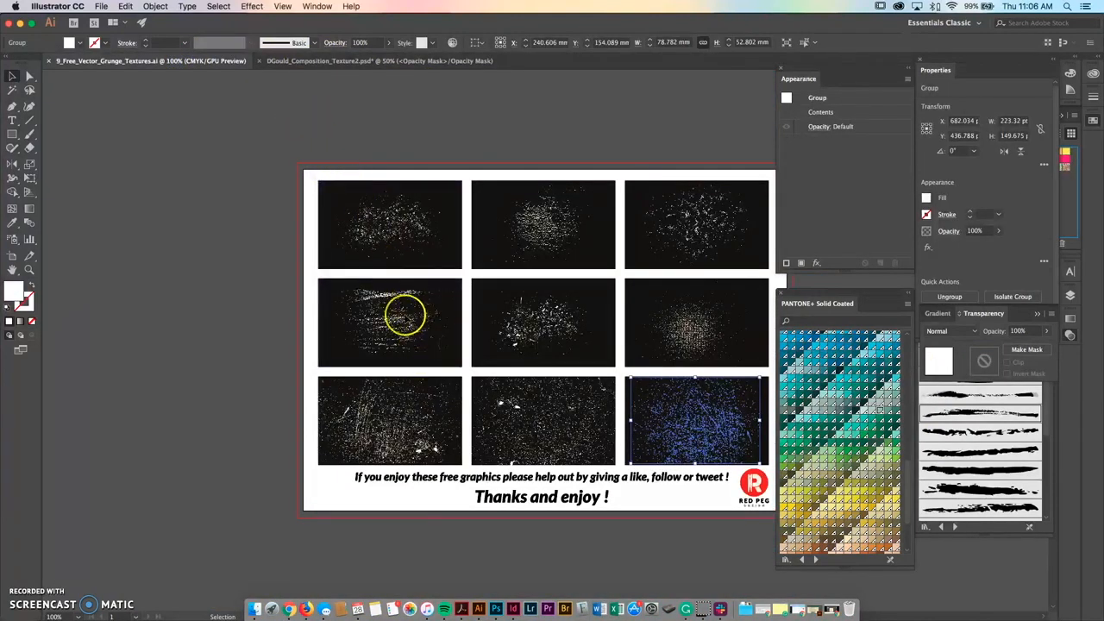
{"action": "left_click", "coordinate": [699, 338]}
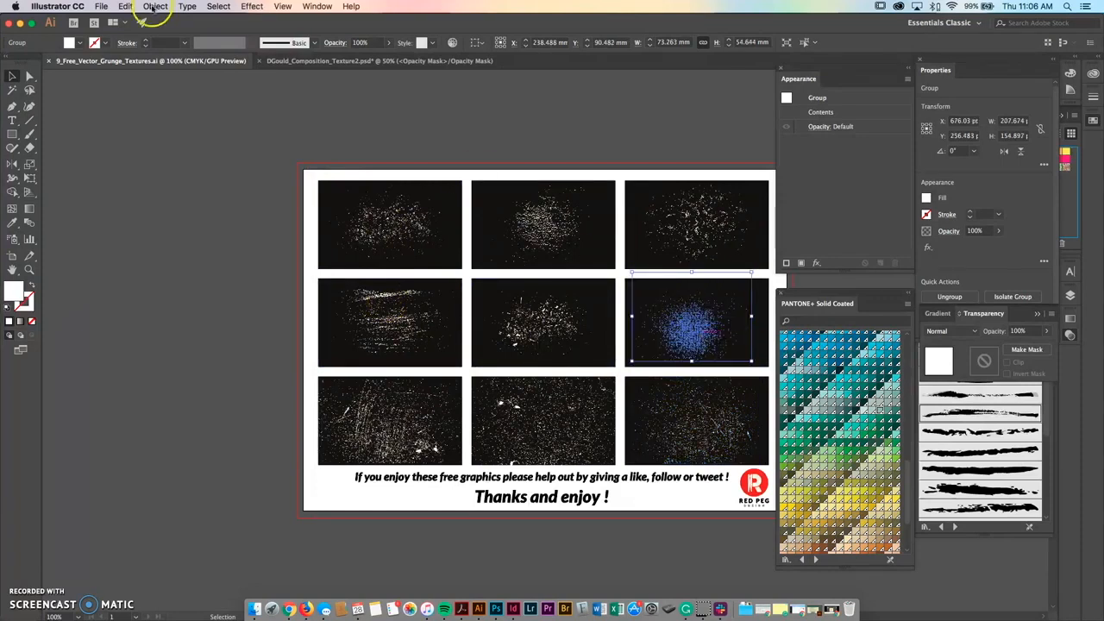
{"action": "left_click", "coordinate": [125, 6]}
{"action": "left_click", "coordinate": [136, 61]}
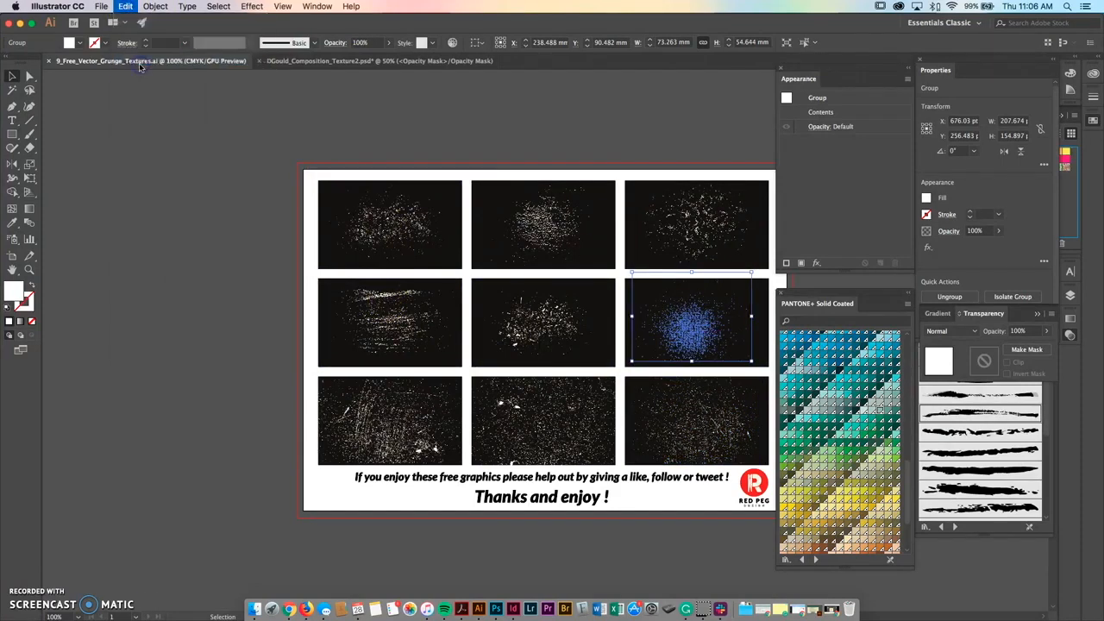
{"action": "left_click", "coordinate": [316, 61]}
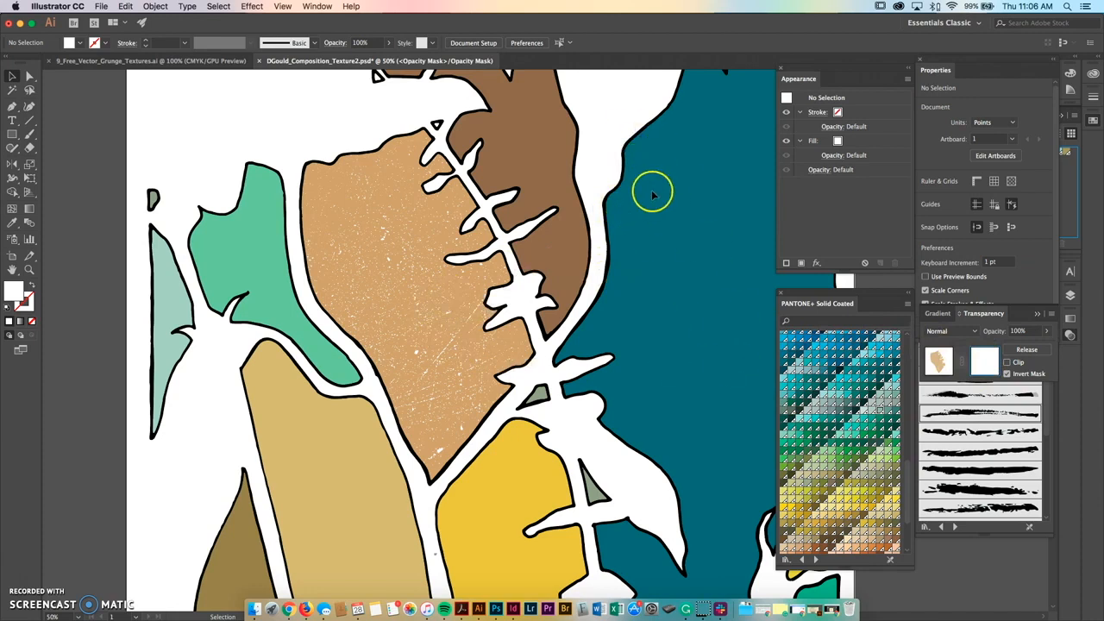
Paste the copied grunge texture into the opacity mask, enlarge it to about 1302 by 971 pt and move it over the tan area.
{"action": "left_click", "coordinate": [131, 7]}
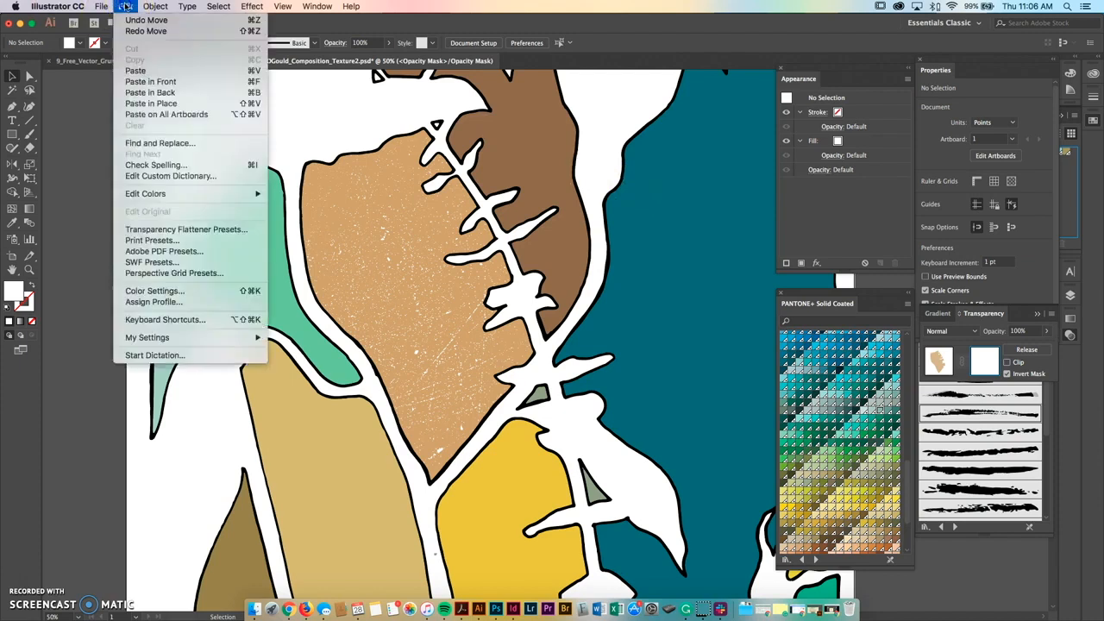
{"action": "left_click", "coordinate": [134, 72]}
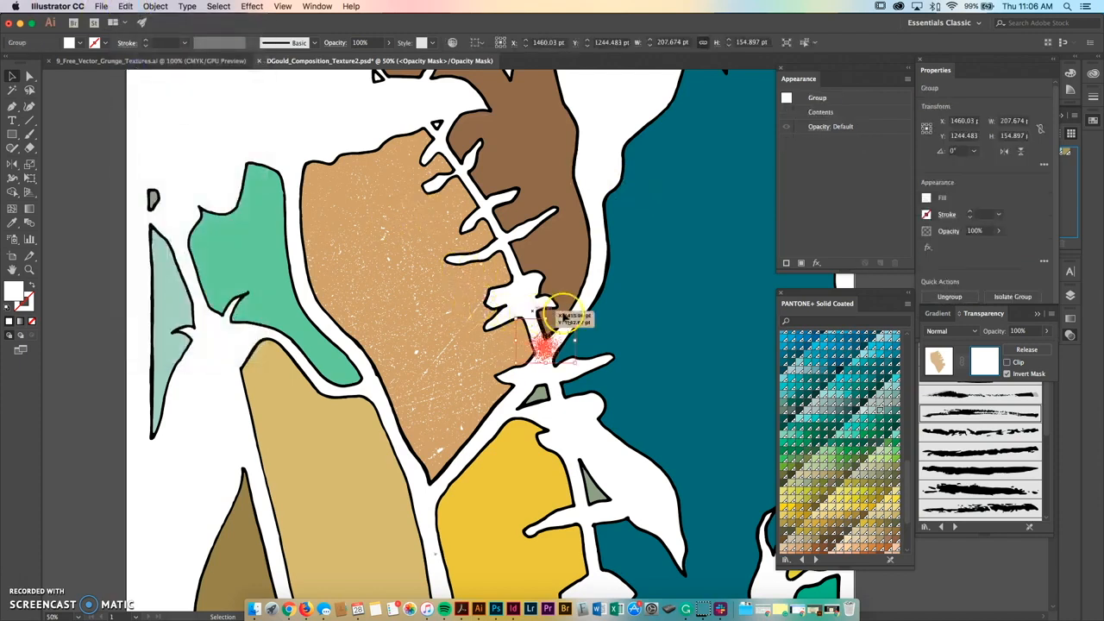
{"action": "left_click_drag", "start_coordinate": [575, 319], "coordinate": [732, 157]}
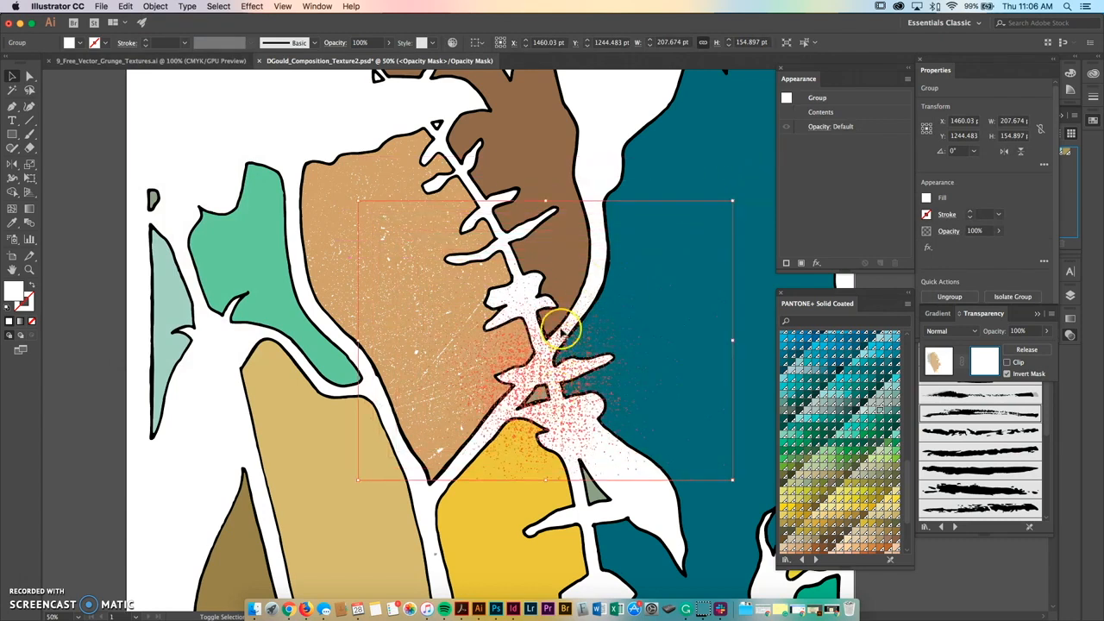
{"action": "left_click_drag", "start_coordinate": [579, 347], "coordinate": [450, 319]}
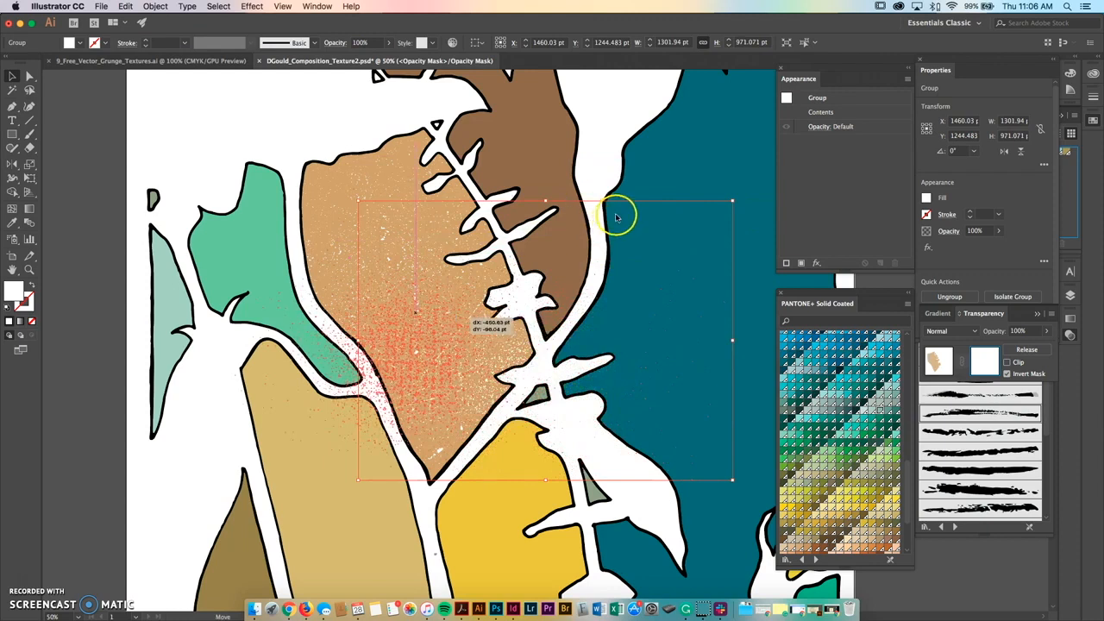
Enlarge the pasted texture to about 1955 by 1458 pt, shift it slightly upward over the tan area and deselect it.
{"action": "left_click_drag", "start_coordinate": [603, 174], "coordinate": [698, 102]}
{"action": "left_click", "coordinate": [61, 165]}
{"action": "left_click_drag", "start_coordinate": [405, 359], "coordinate": [417, 306]}
{"action": "left_click", "coordinate": [80, 250]}
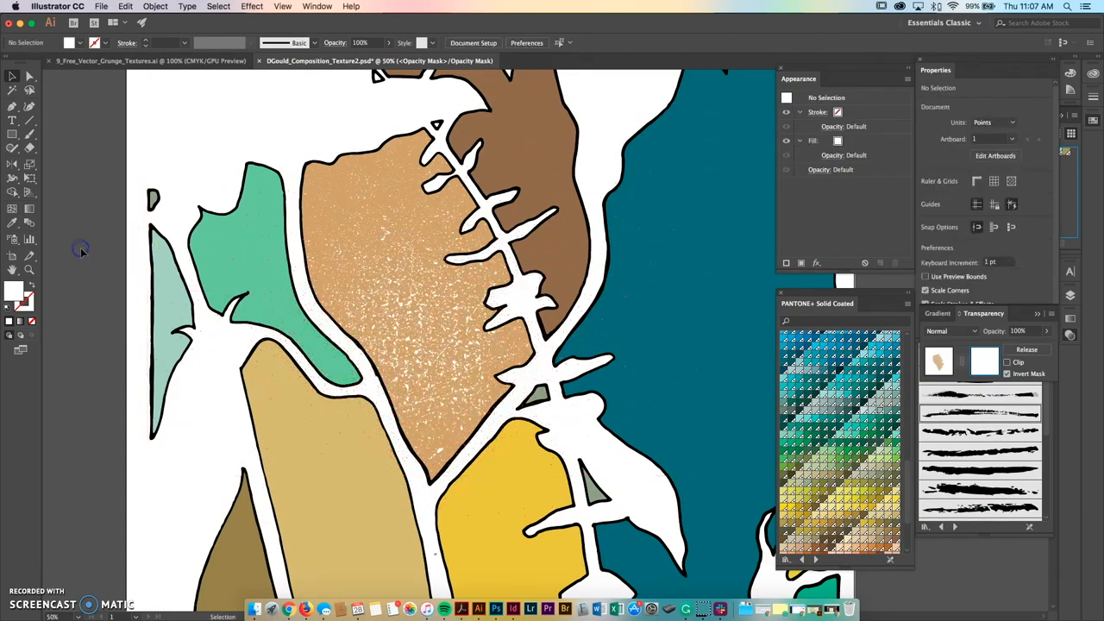
Fill the enlarged texture in the mask with black (000000) and deselect it.
{"action": "left_click", "coordinate": [406, 341]}
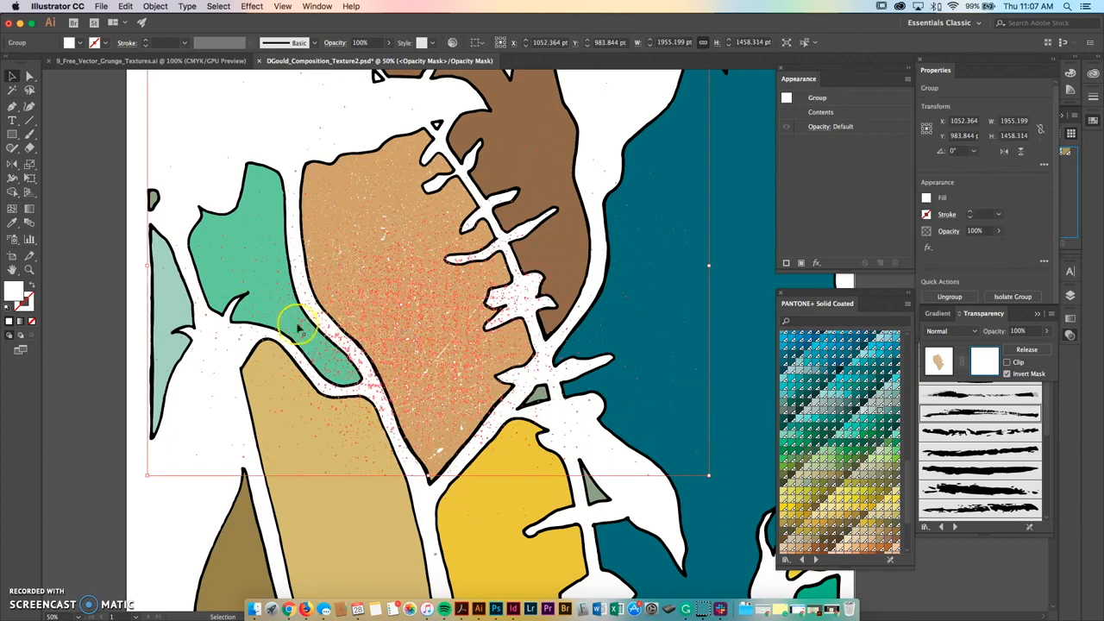
{"action": "double_click", "coordinate": [18, 289]}
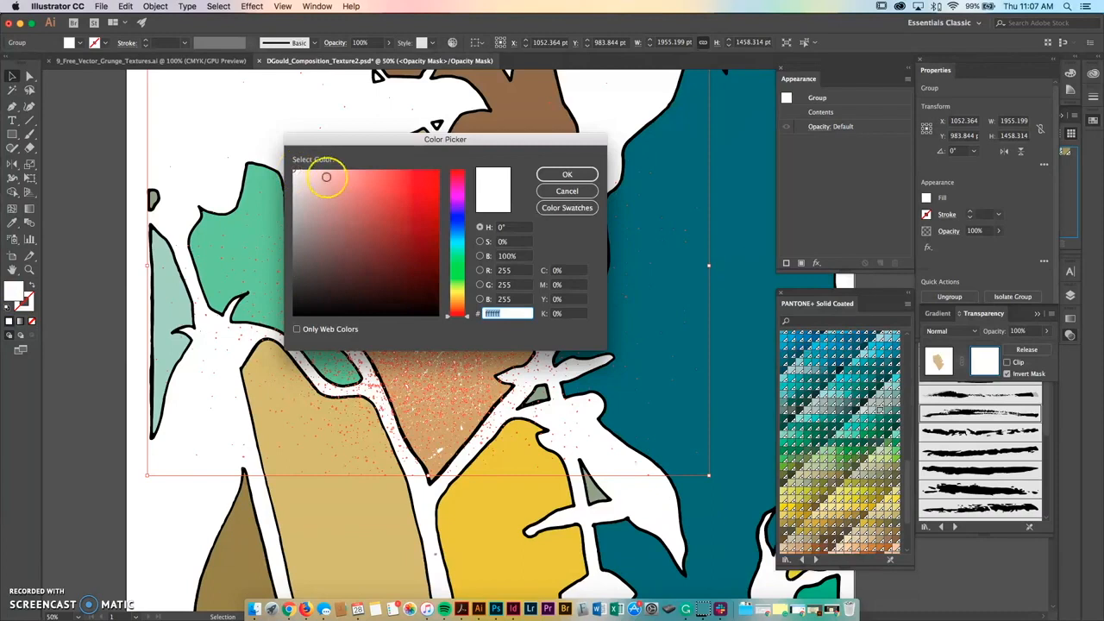
{"action": "left_click_drag", "start_coordinate": [310, 236], "coordinate": [291, 316]}
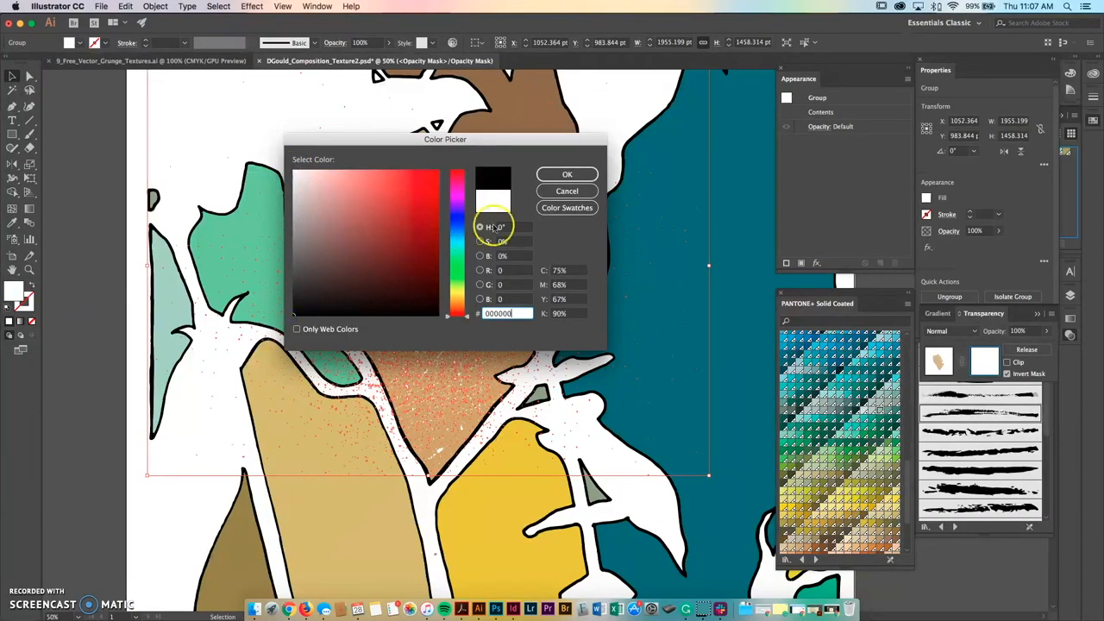
{"action": "left_click", "coordinate": [560, 174]}
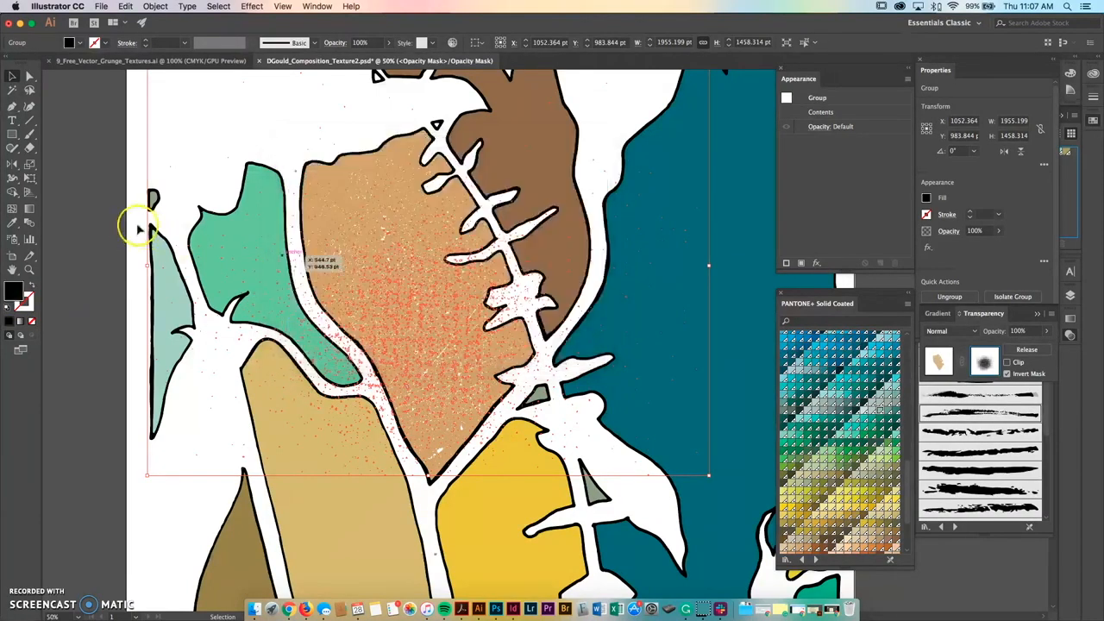
{"action": "left_click", "coordinate": [98, 239]}
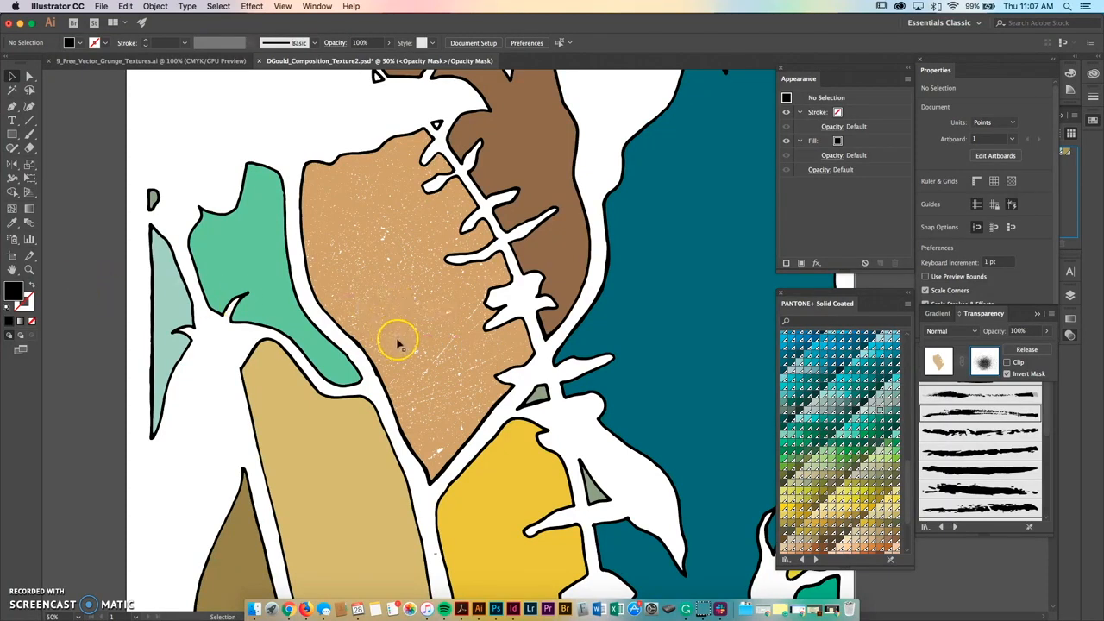
Fill the white dotted texture in the tan area's mask with mid-gray 545454 and deselect it.
{"action": "key", "text": "a"}
{"action": "key", "text": "v"}
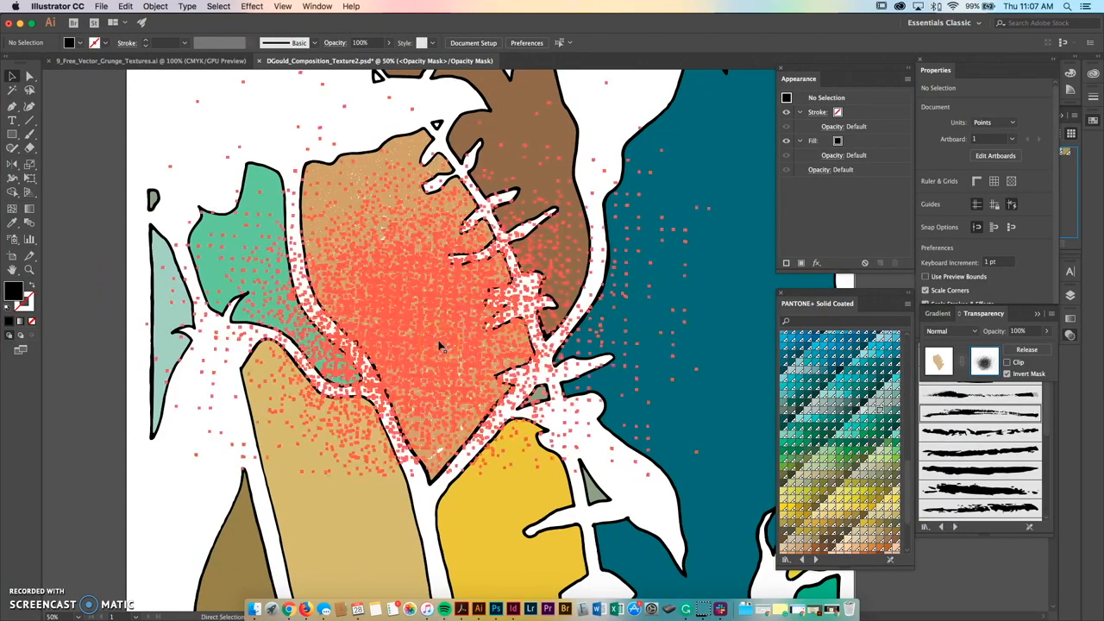
{"action": "left_click", "coordinate": [436, 341]}
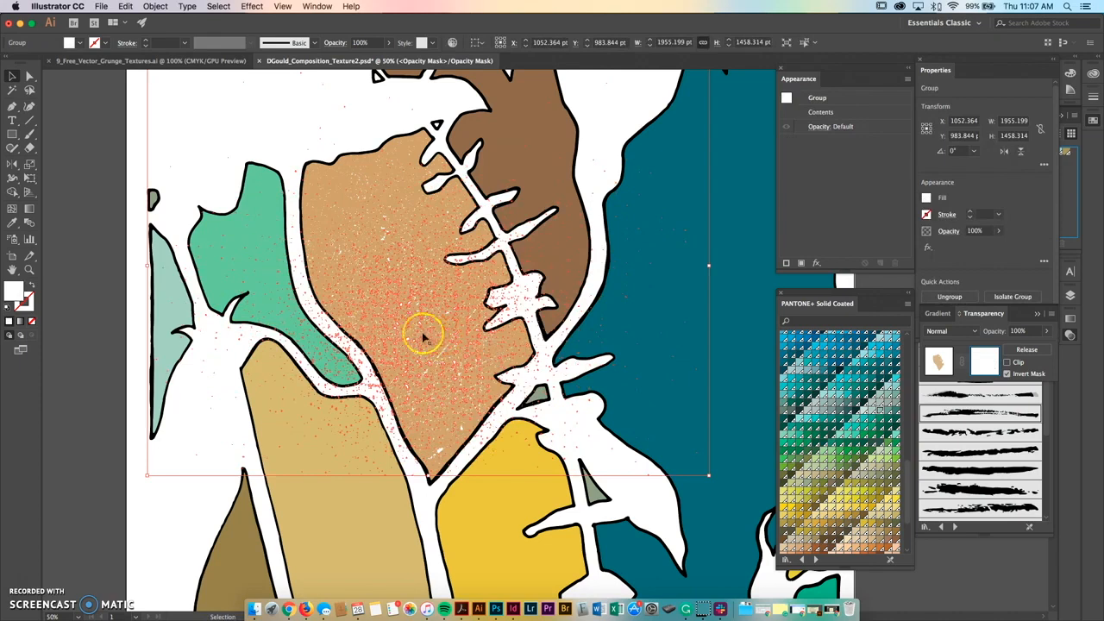
{"action": "double_click", "coordinate": [16, 292]}
{"action": "left_click", "coordinate": [293, 289]}
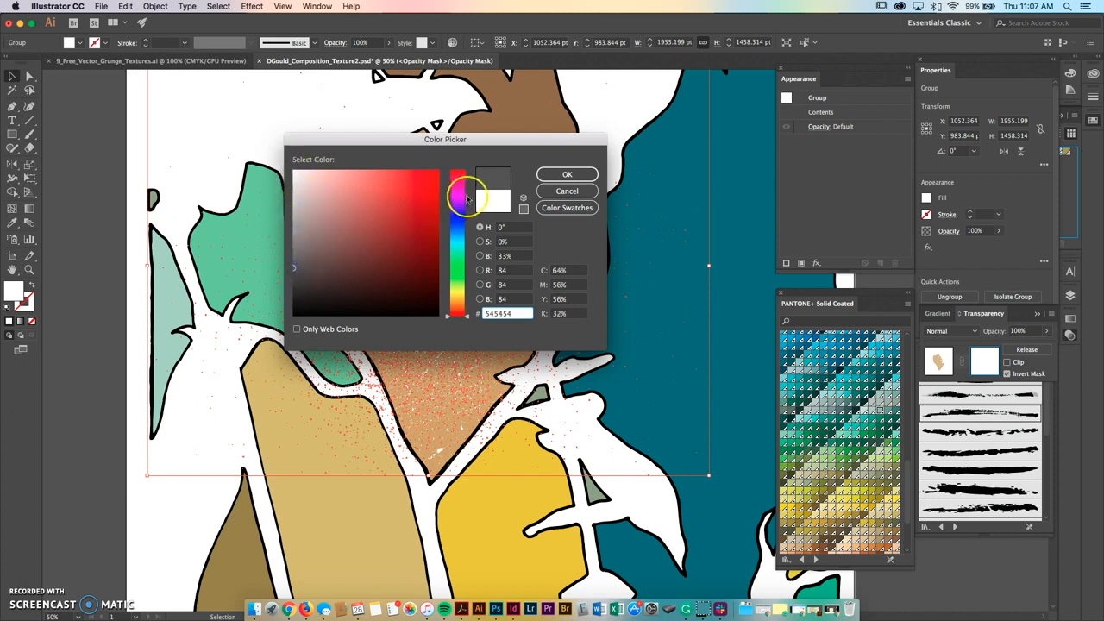
{"action": "left_click", "coordinate": [584, 177]}
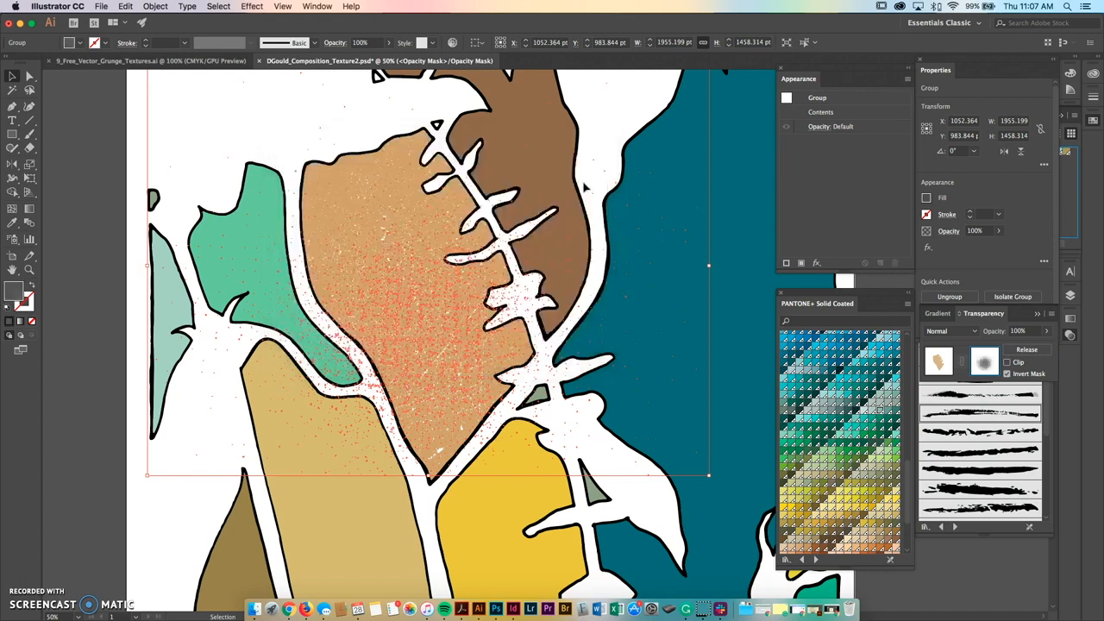
{"action": "left_click", "coordinate": [83, 281]}
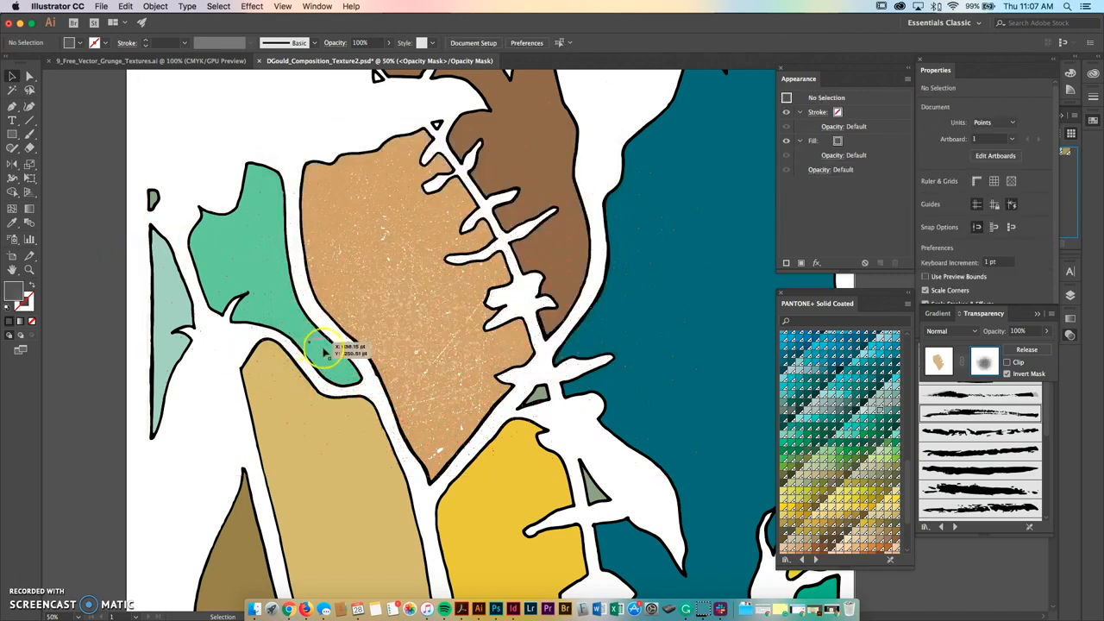
Try the tan area's mask without the white scratch texture, keeping only the gray dots, and bring the scratches back.
{"action": "scroll", "coordinate": [424, 346], "scroll_direction": "up", "scroll_amount": 3}
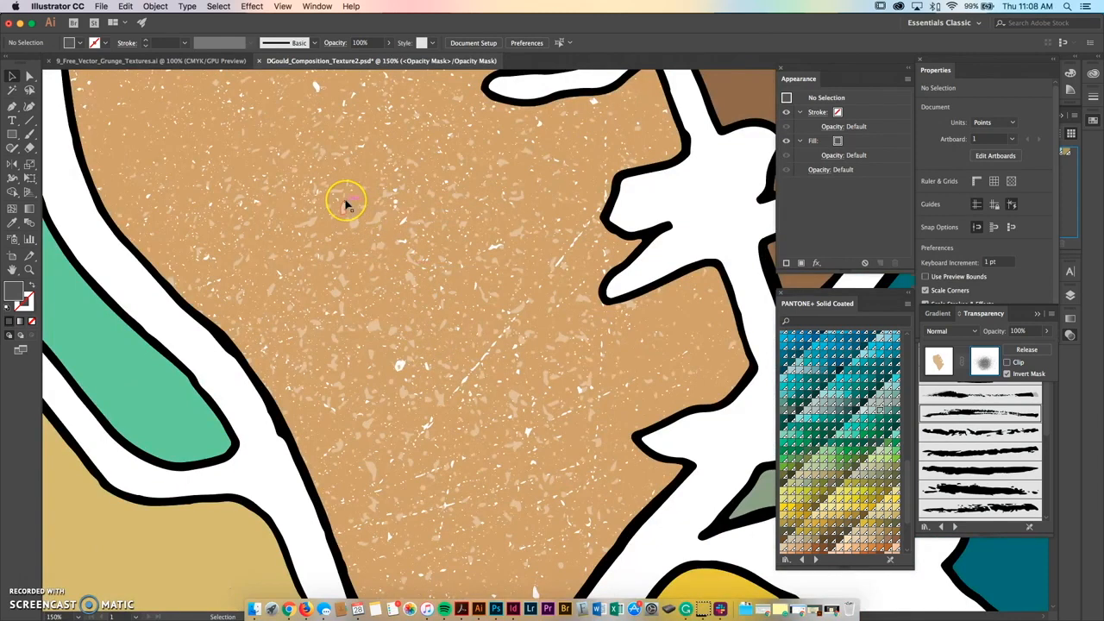
{"action": "scroll", "coordinate": [345, 204], "scroll_direction": "down", "scroll_amount": 3}
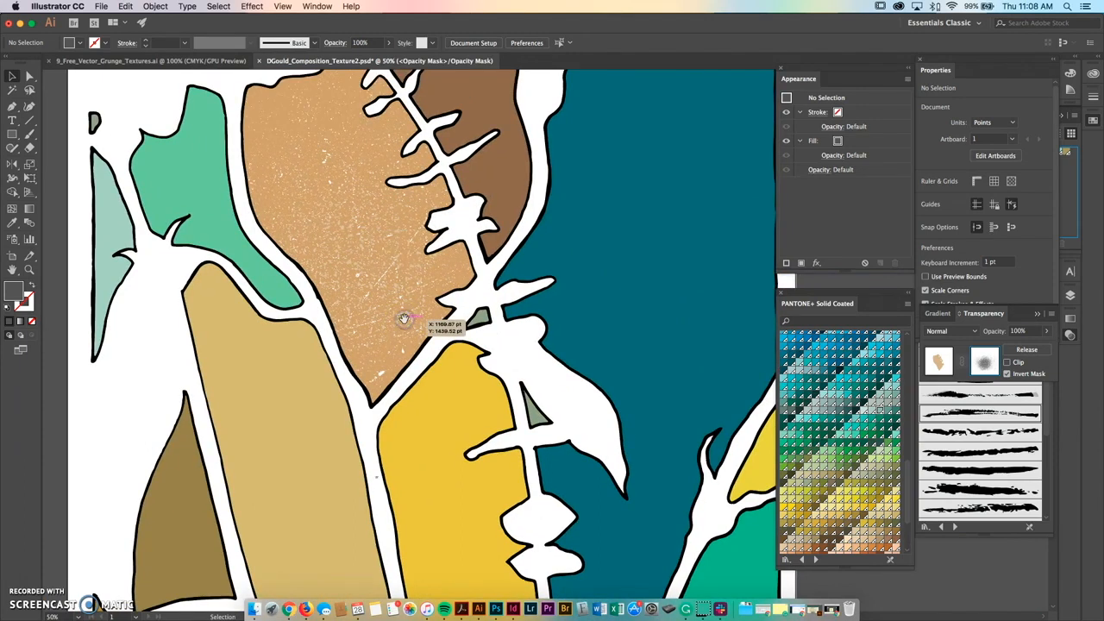
{"action": "scroll", "coordinate": [402, 317], "scroll_direction": "down", "scroll_amount": 1}
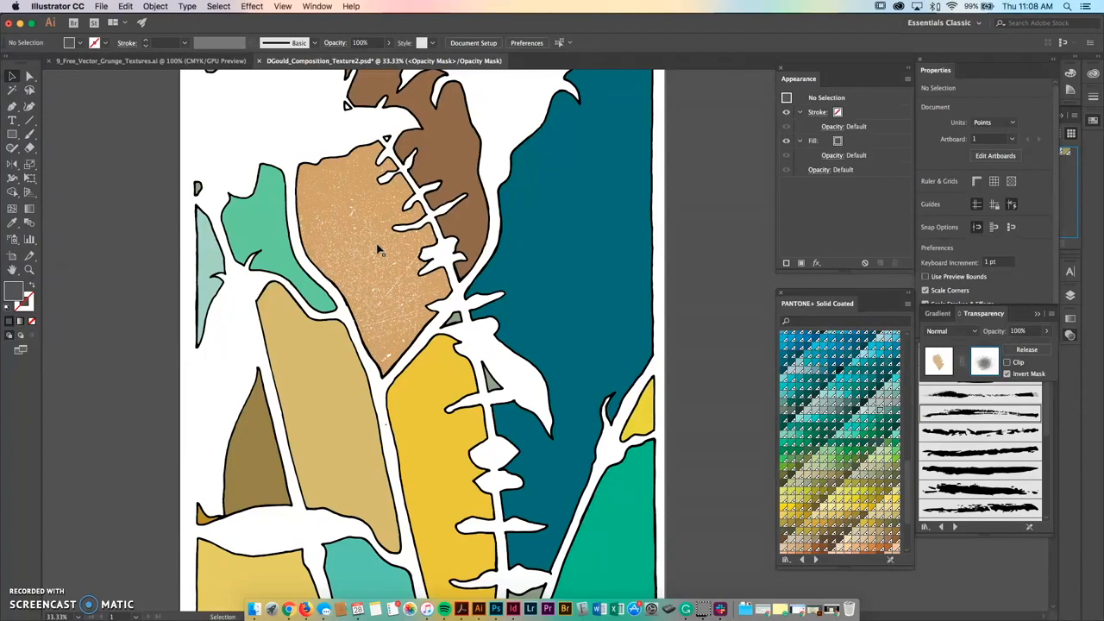
{"action": "scroll", "coordinate": [378, 250], "scroll_direction": "up", "scroll_amount": 2}
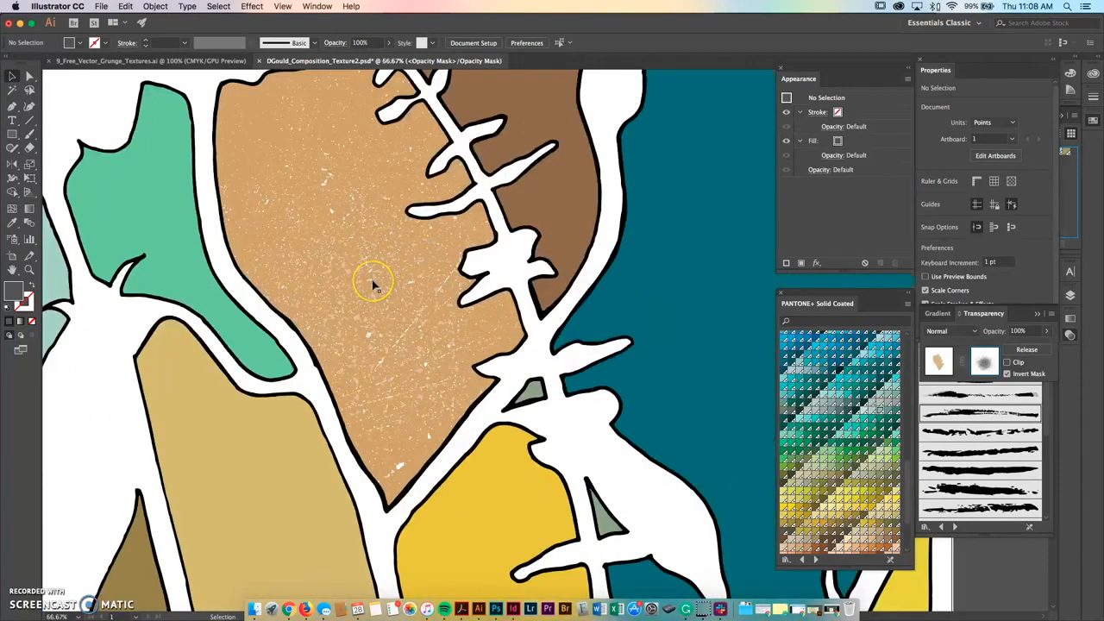
{"action": "left_click", "coordinate": [328, 177]}
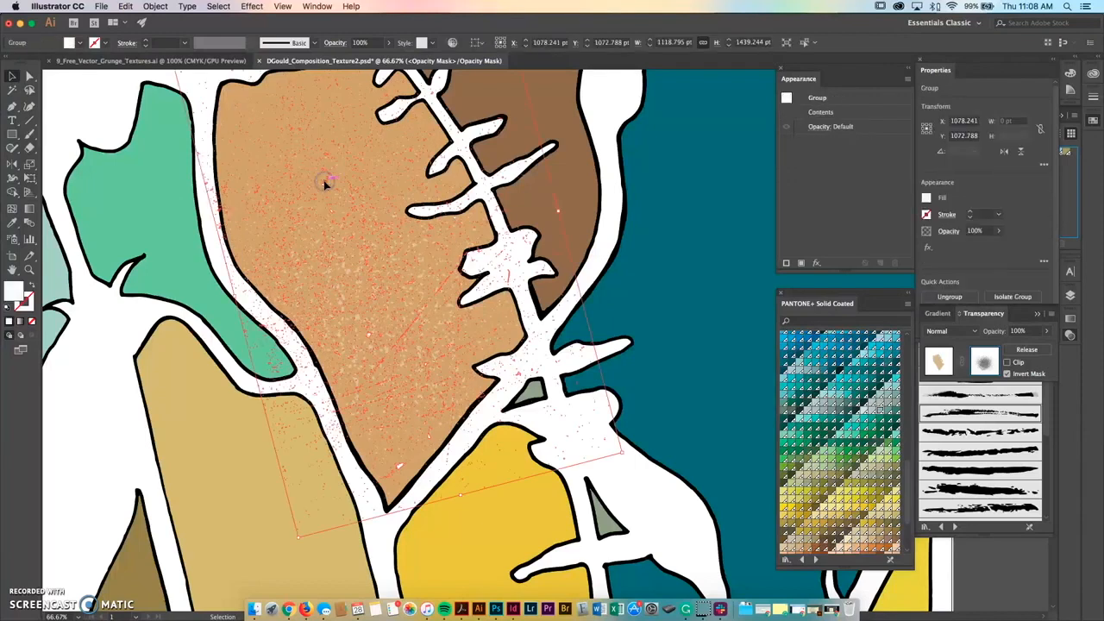
{"action": "key", "text": "shift+super+a"}
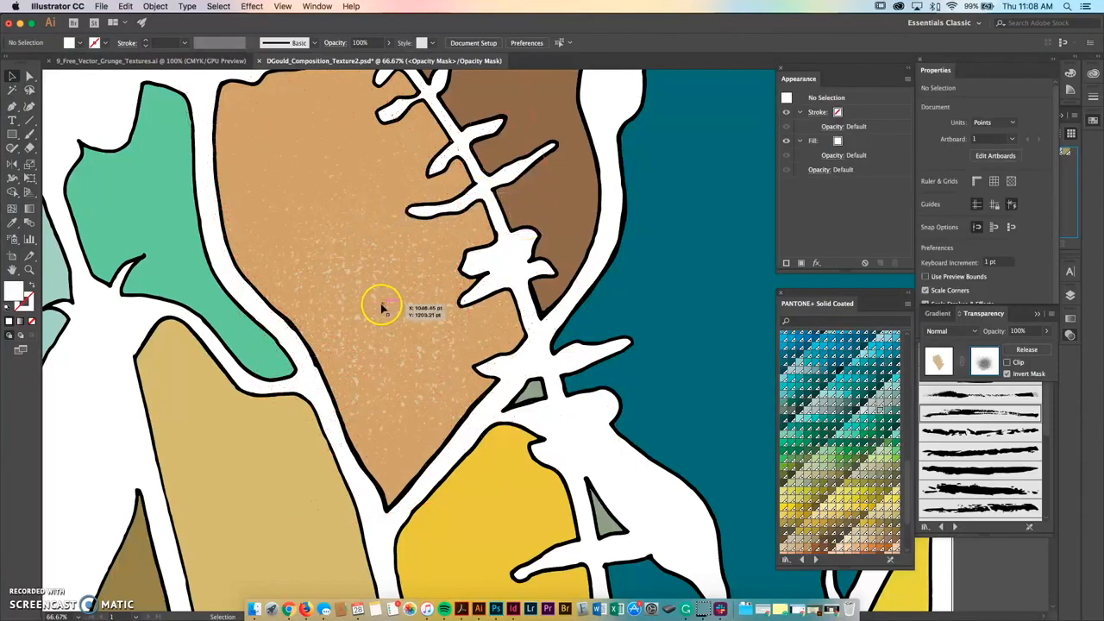
{"action": "scroll", "coordinate": [382, 307], "scroll_direction": "down", "scroll_amount": 1}
{"action": "left_click", "coordinate": [424, 269]}
{"action": "left_click", "coordinate": [128, 118]}
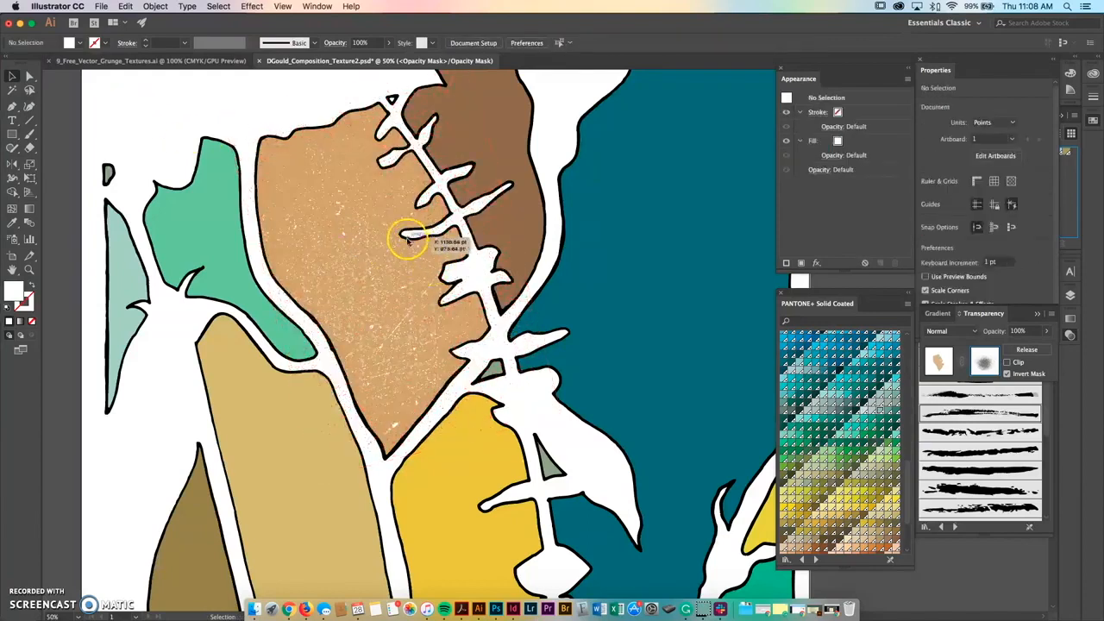
Stop editing the tan area's opacity mask, return to the artwork and clear the selection.
{"action": "left_click", "coordinate": [363, 284]}
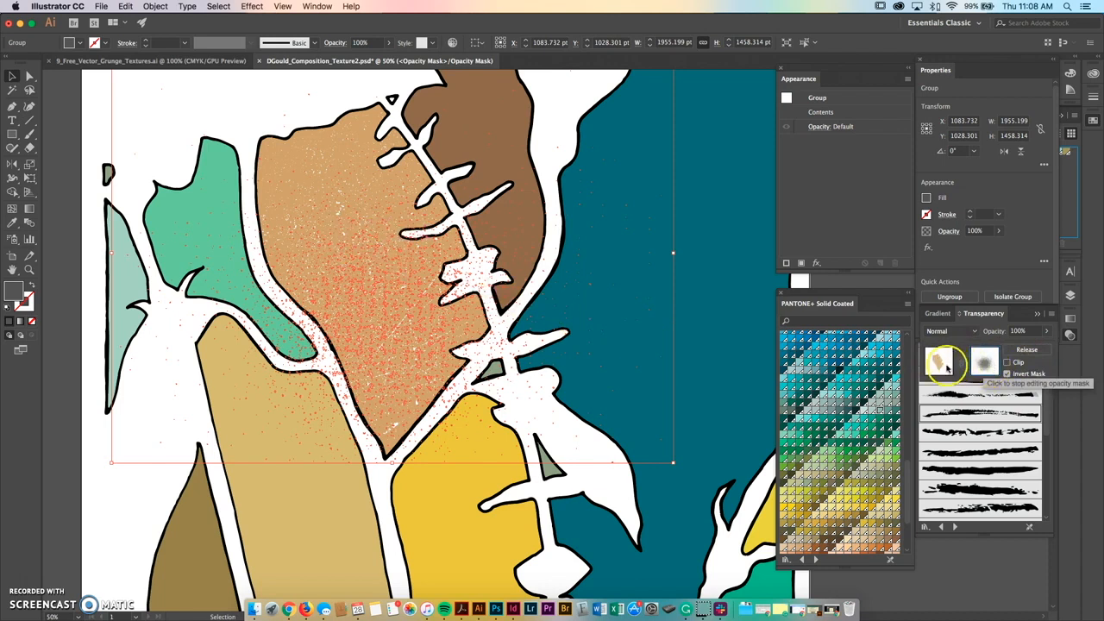
{"action": "left_click", "coordinate": [940, 362]}
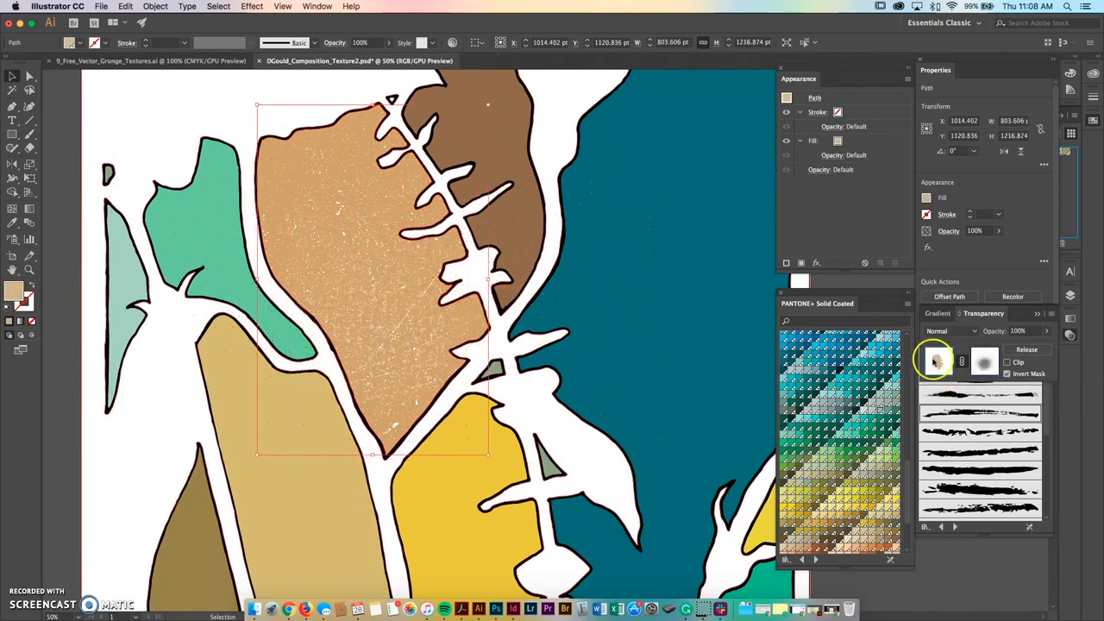
{"action": "left_click", "coordinate": [81, 153]}
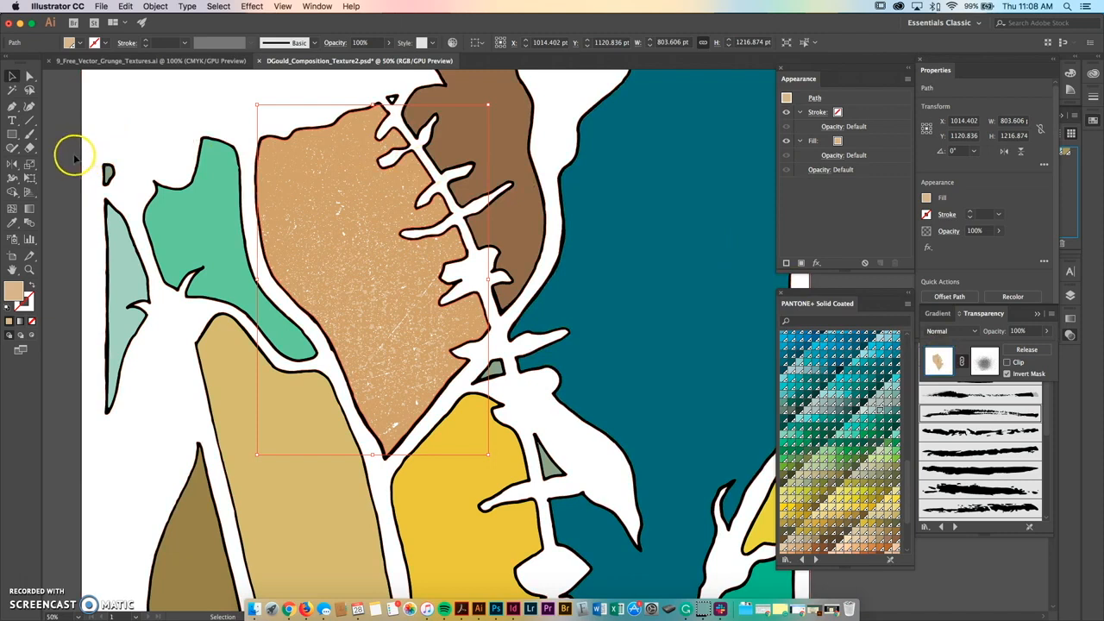
{"action": "key", "text": "super+minus"}
{"action": "left_click_drag", "start_coordinate": [675, 232], "coordinate": [670, 264]}
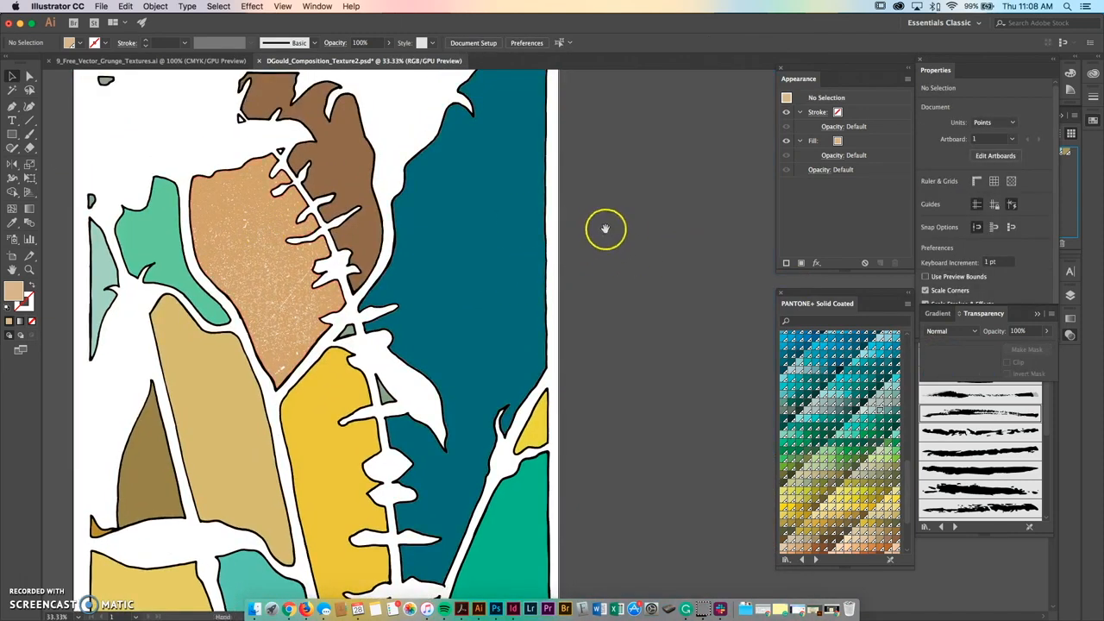
{"action": "left_click_drag", "start_coordinate": [607, 230], "coordinate": [578, 239]}
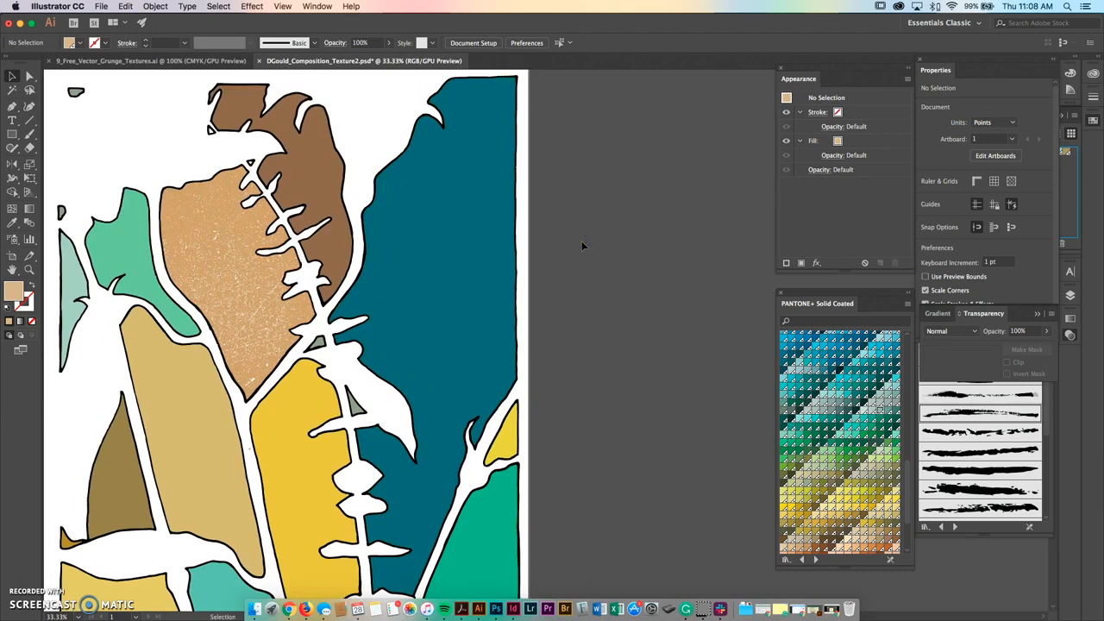
{"action": "left_click_drag", "start_coordinate": [582, 246], "coordinate": [593, 189]}
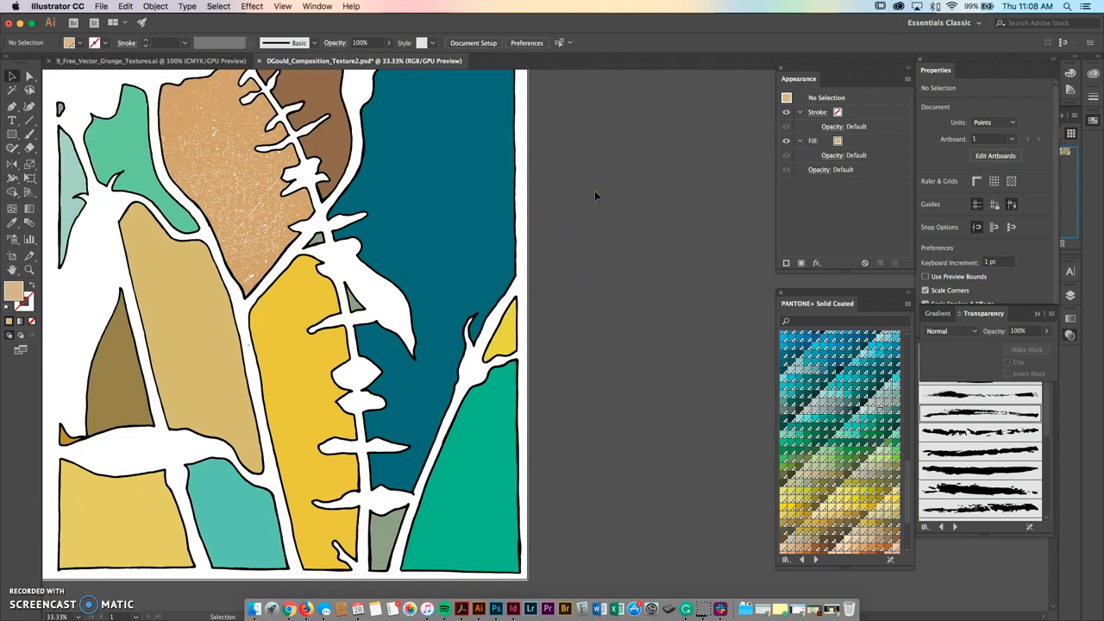
Activate the Paintbrush and load the thick, rough-edged art brush Brush 2 from the open library into the document's brushes.
{"action": "left_click", "coordinate": [30, 135]}
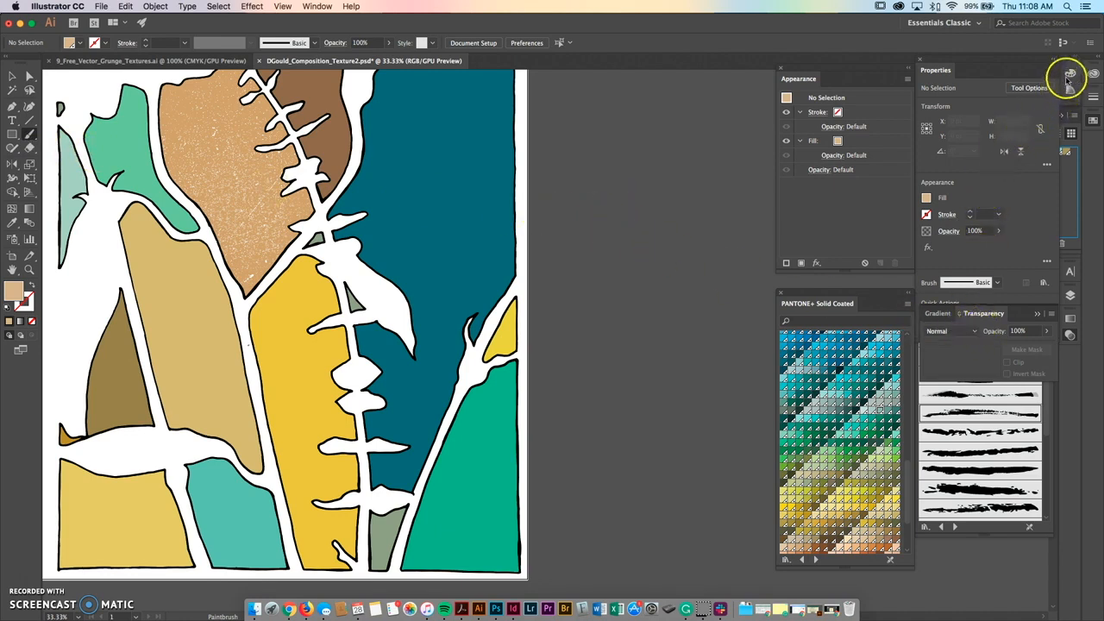
{"action": "left_click", "coordinate": [317, 6]}
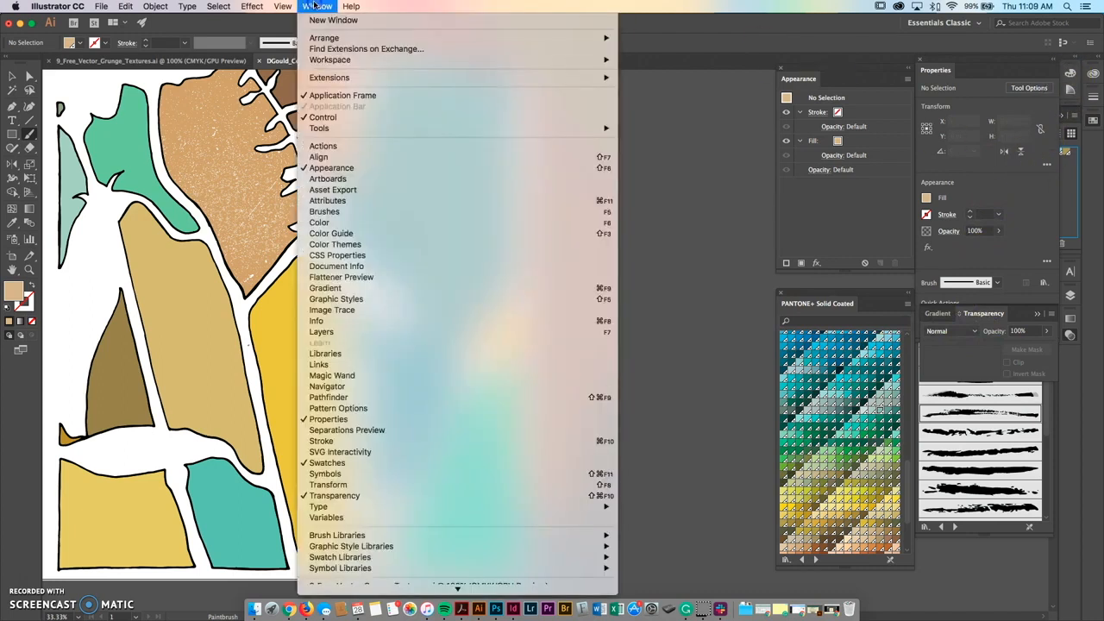
{"action": "left_click", "coordinate": [337, 216]}
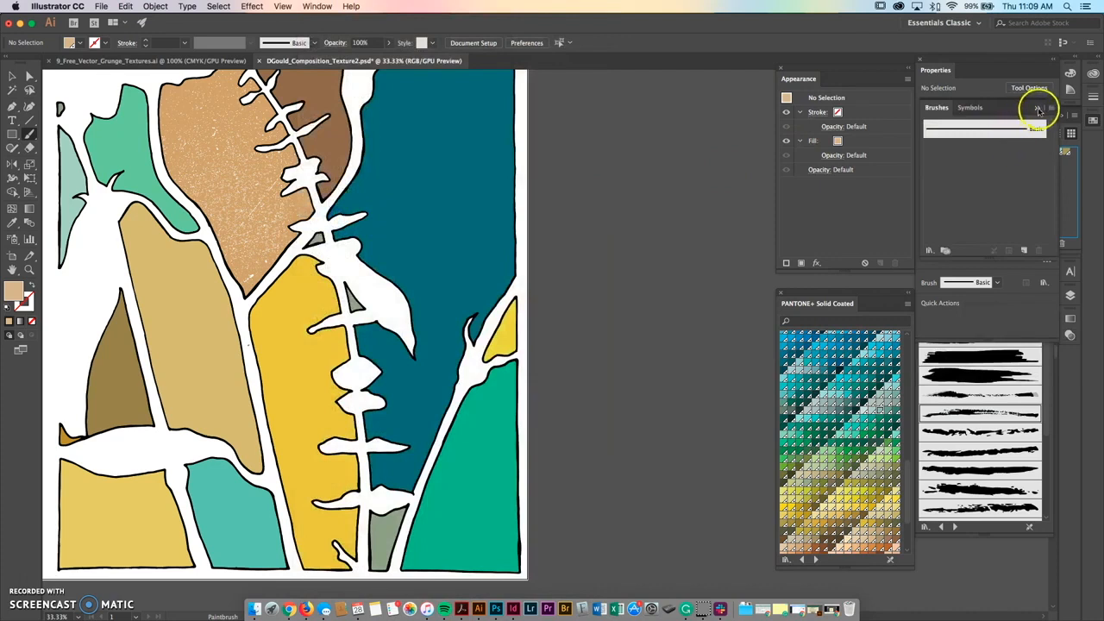
{"action": "left_click", "coordinate": [973, 318]}
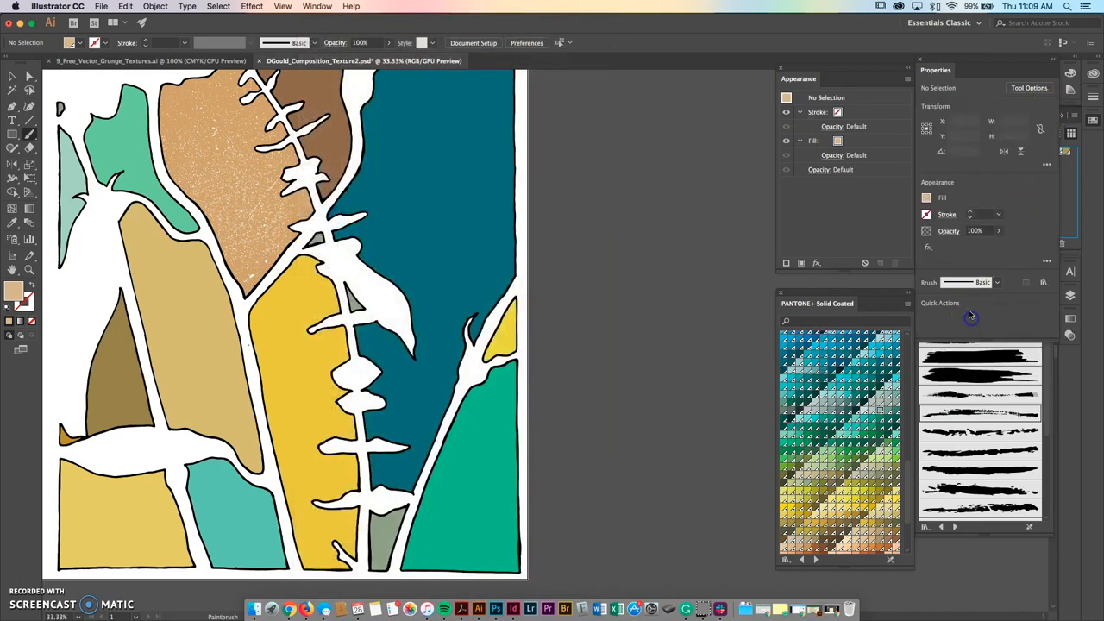
{"action": "left_click", "coordinate": [994, 352]}
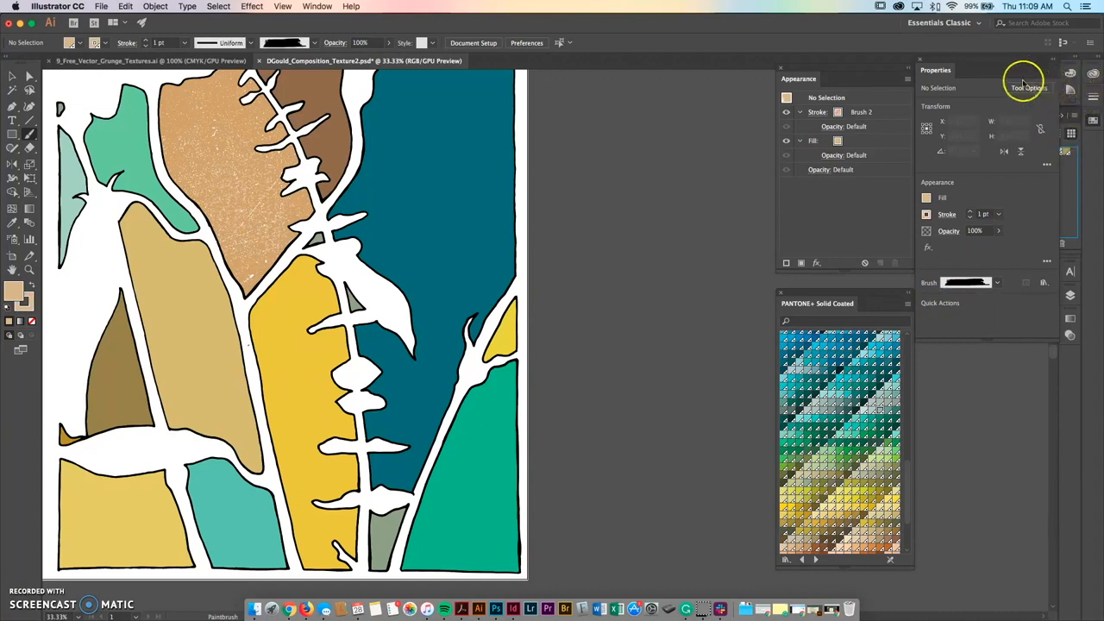
Open the Artistic_Paintbrush brush library.
{"action": "left_click", "coordinate": [924, 62]}
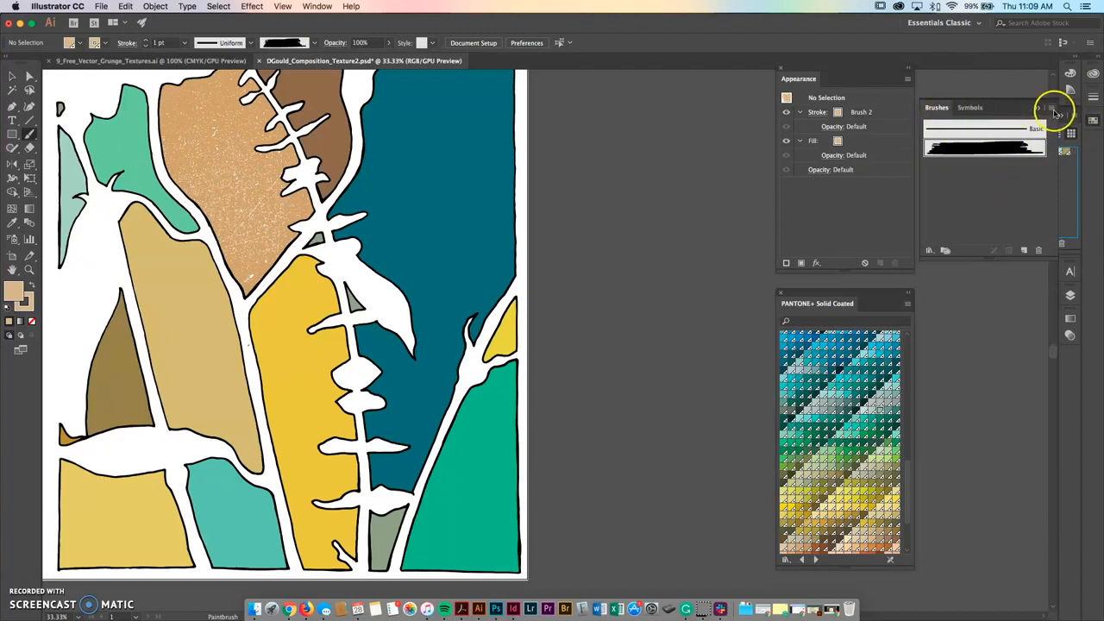
{"action": "left_click", "coordinate": [1052, 111]}
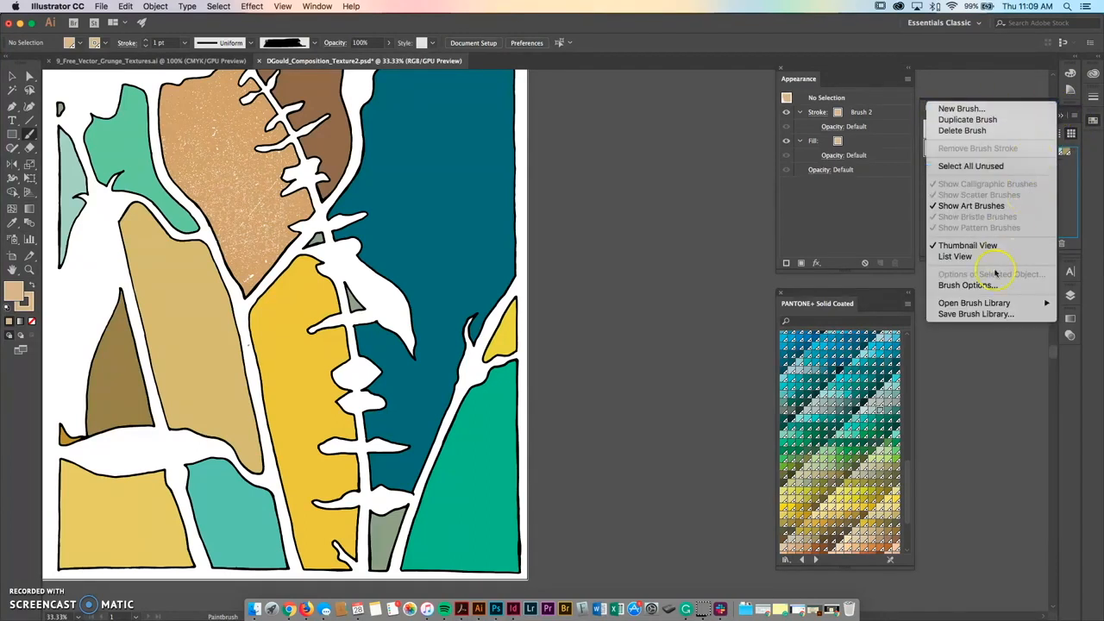
{"action": "left_click", "coordinate": [984, 304]}
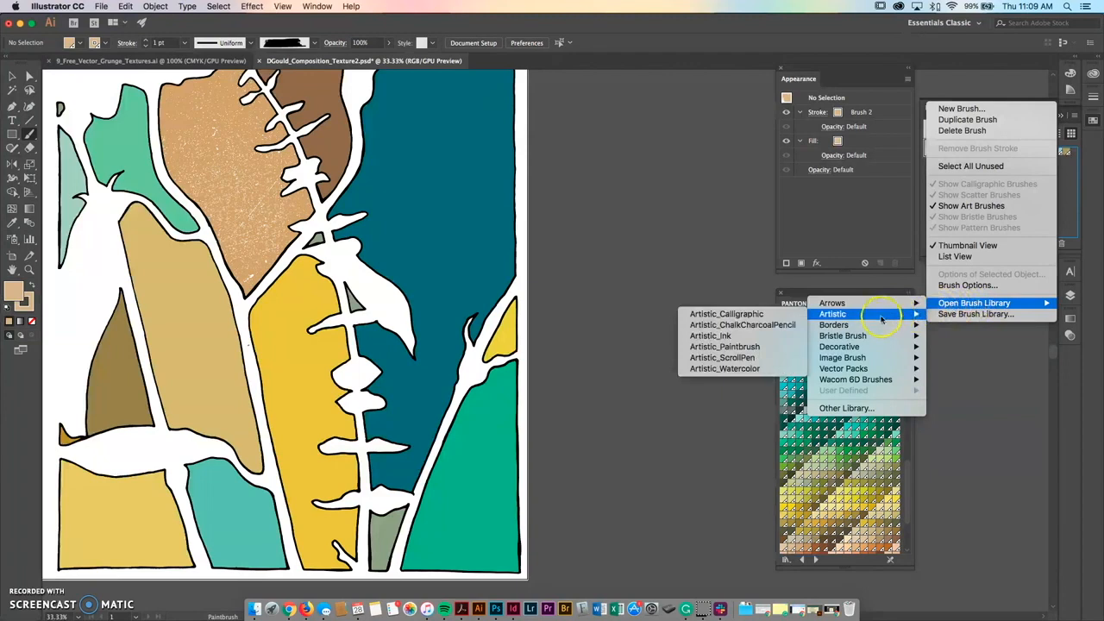
{"action": "mouse_move", "coordinate": [878, 318]}
{"action": "left_click", "coordinate": [748, 351]}
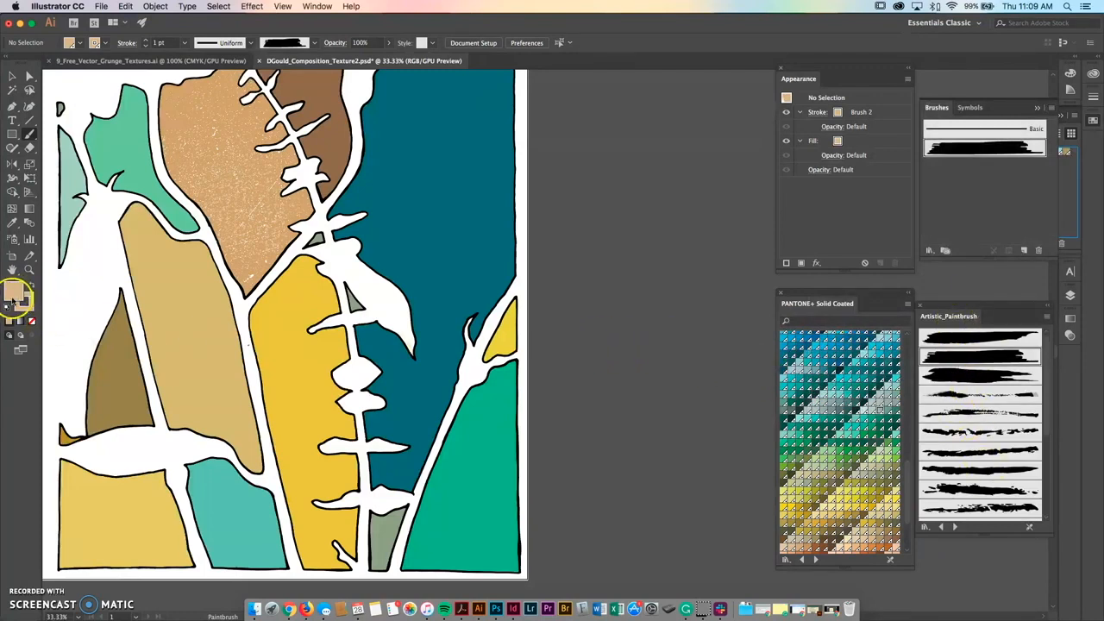
Set the drawing colors to no fill and a white ffffff stroke.
{"action": "left_click", "coordinate": [70, 43]}
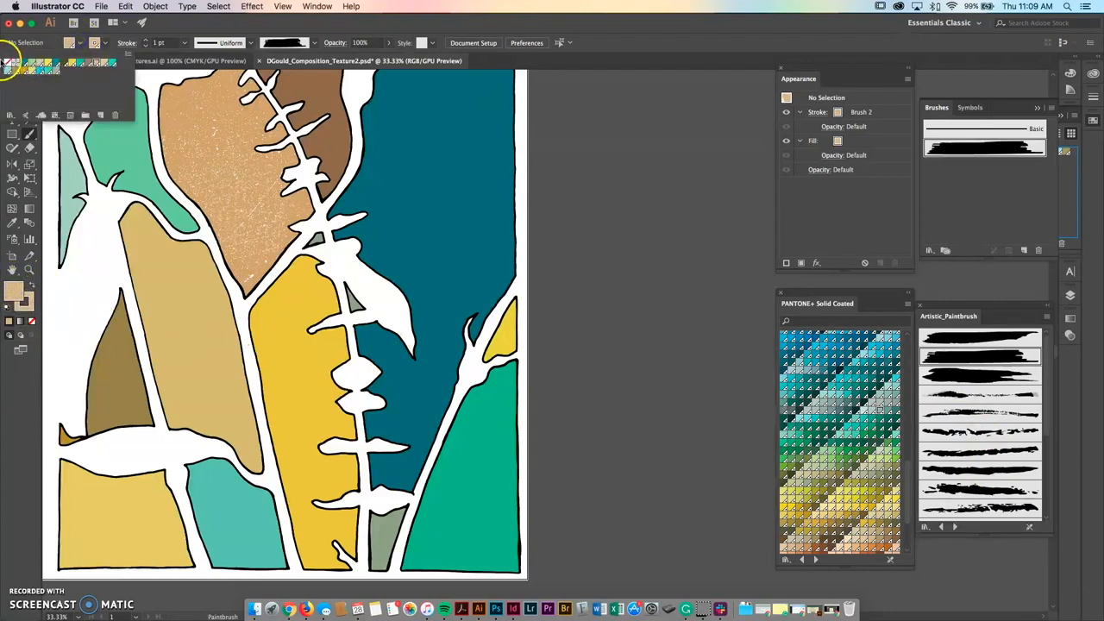
{"action": "left_click", "coordinate": [7, 64]}
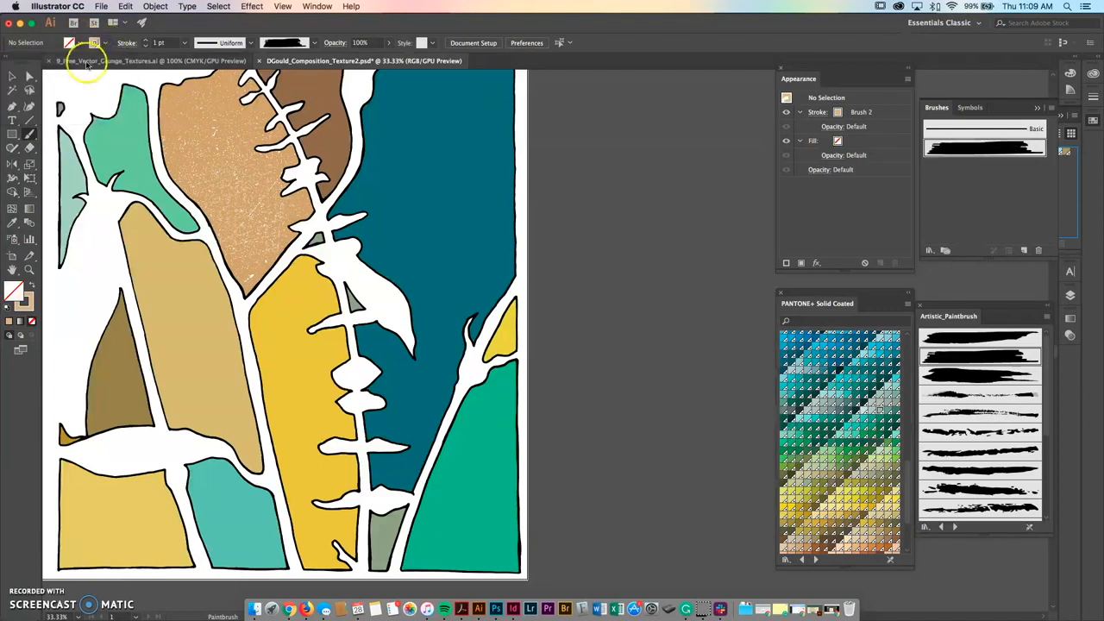
{"action": "left_click", "coordinate": [105, 45]}
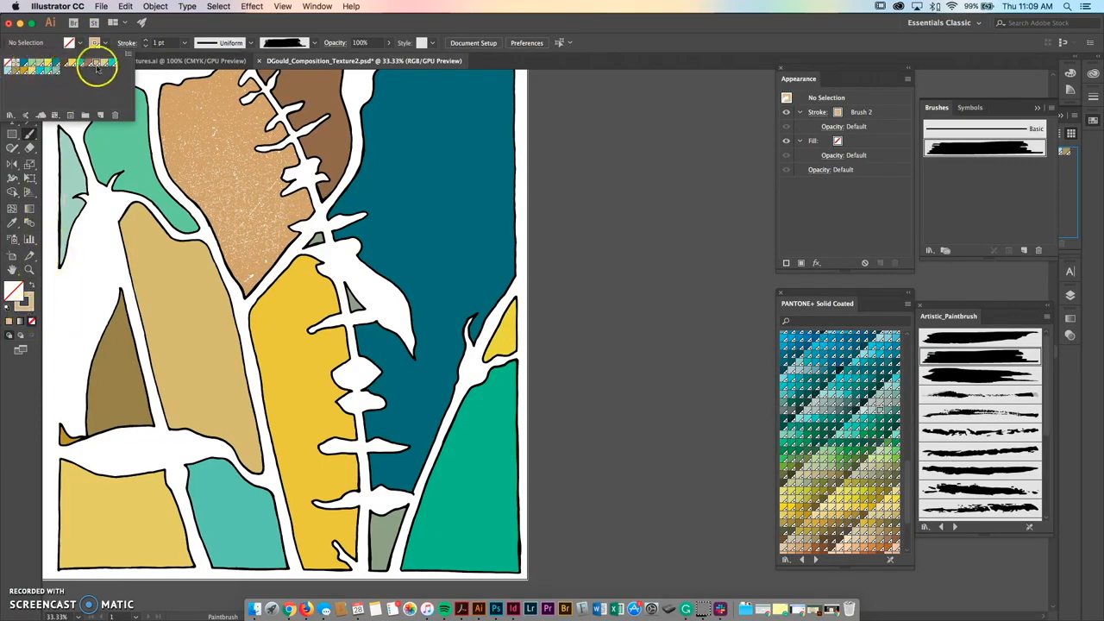
{"action": "left_click", "coordinate": [96, 43]}
{"action": "double_click", "coordinate": [29, 299]}
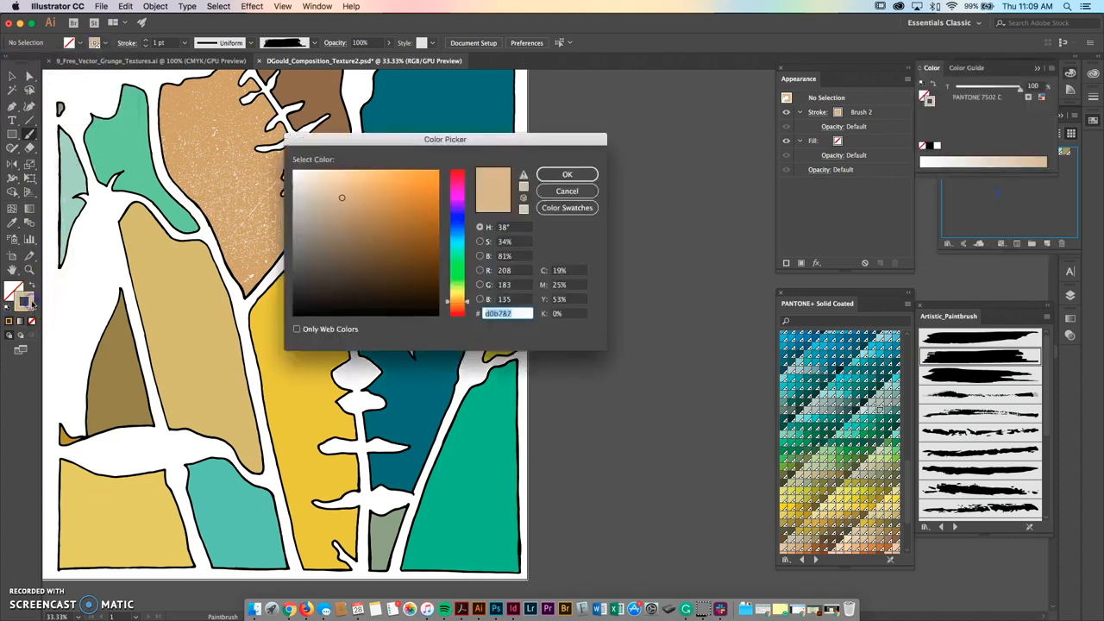
{"action": "left_click", "coordinate": [553, 173]}
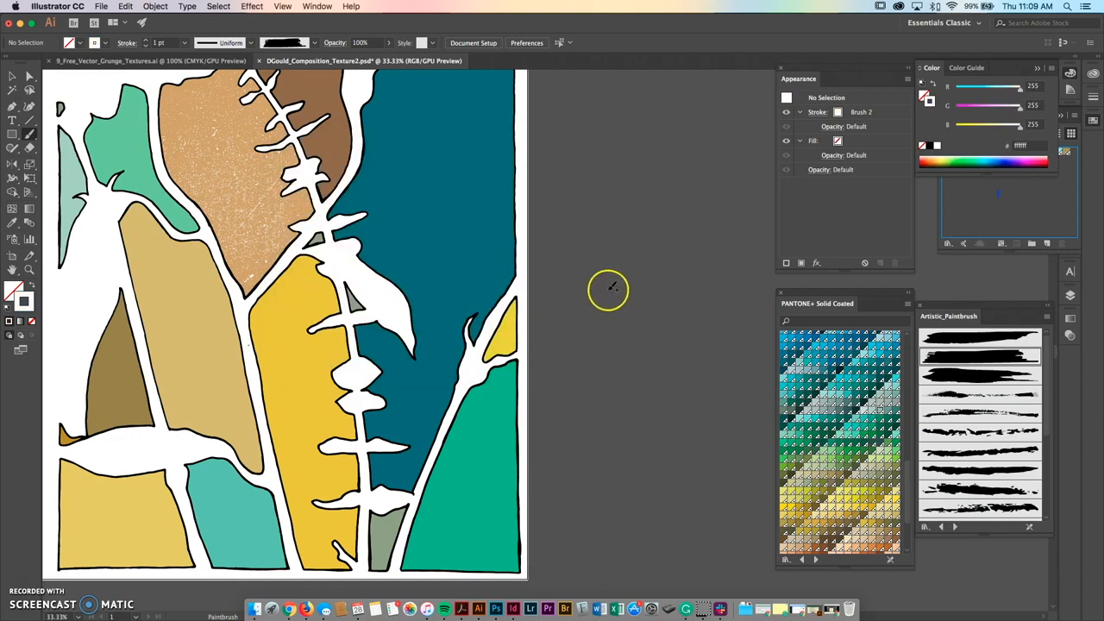
Paint several thin crossing white strokes and short dashes beside the artboard with the Dry Brush 1 art brush.
{"action": "left_click", "coordinate": [984, 394]}
{"action": "left_click_drag", "start_coordinate": [583, 419], "coordinate": [667, 200]}
{"action": "mouse_move", "coordinate": [628, 343]}
{"action": "left_mouse_down"}
{"action": "mouse_move", "coordinate": [632, 333]}
{"action": "mouse_move", "coordinate": [606, 323]}
{"action": "mouse_move", "coordinate": [614, 303]}
{"action": "left_mouse_up"}
{"action": "left_click_drag", "start_coordinate": [639, 245], "coordinate": [643, 219]}
{"action": "left_click_drag", "start_coordinate": [656, 281], "coordinate": [616, 327]}
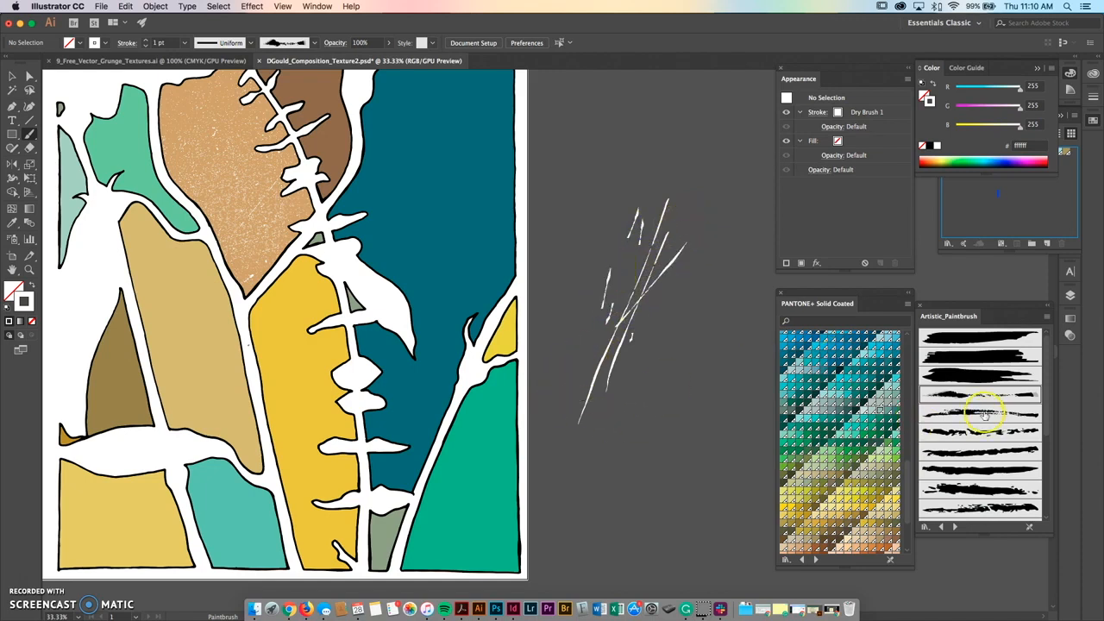
Add thick, nearly vertical white strokes to the scratch texture with the heavy, solid art brush from the Artistic_Paintbrush library.
{"action": "left_click", "coordinate": [987, 375]}
{"action": "mouse_move", "coordinate": [646, 254]}
{"action": "left_mouse_down"}
{"action": "mouse_move", "coordinate": [636, 343]}
{"action": "mouse_move", "coordinate": [631, 269]}
{"action": "mouse_move", "coordinate": [648, 333]}
{"action": "mouse_move", "coordinate": [633, 362]}
{"action": "left_mouse_up"}
{"action": "key", "text": "ctrl+z"}
{"action": "mouse_move", "coordinate": [609, 255]}
{"action": "left_mouse_down"}
{"action": "mouse_move", "coordinate": [612, 239]}
{"action": "mouse_move", "coordinate": [607, 404]}
{"action": "left_mouse_up"}
Add rough white strokes and small specks to the scratch texture with the Dry Brush 7 art brush.
{"action": "left_click", "coordinate": [1011, 504]}
{"action": "left_click_drag", "start_coordinate": [588, 325], "coordinate": [587, 354]}
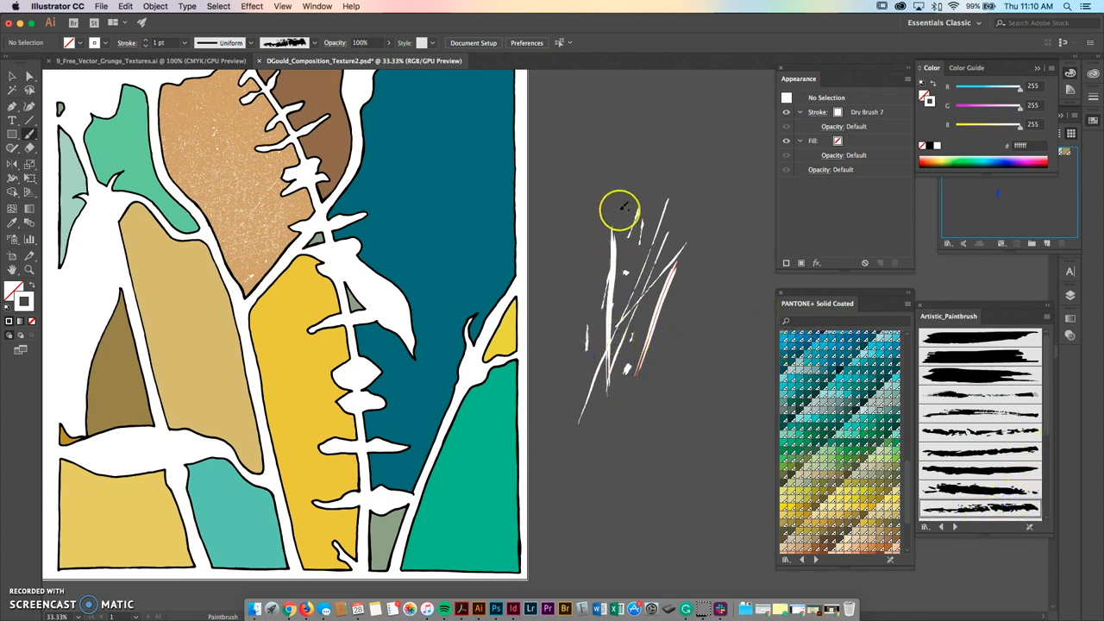
{"action": "left_click_drag", "start_coordinate": [675, 311], "coordinate": [643, 415]}
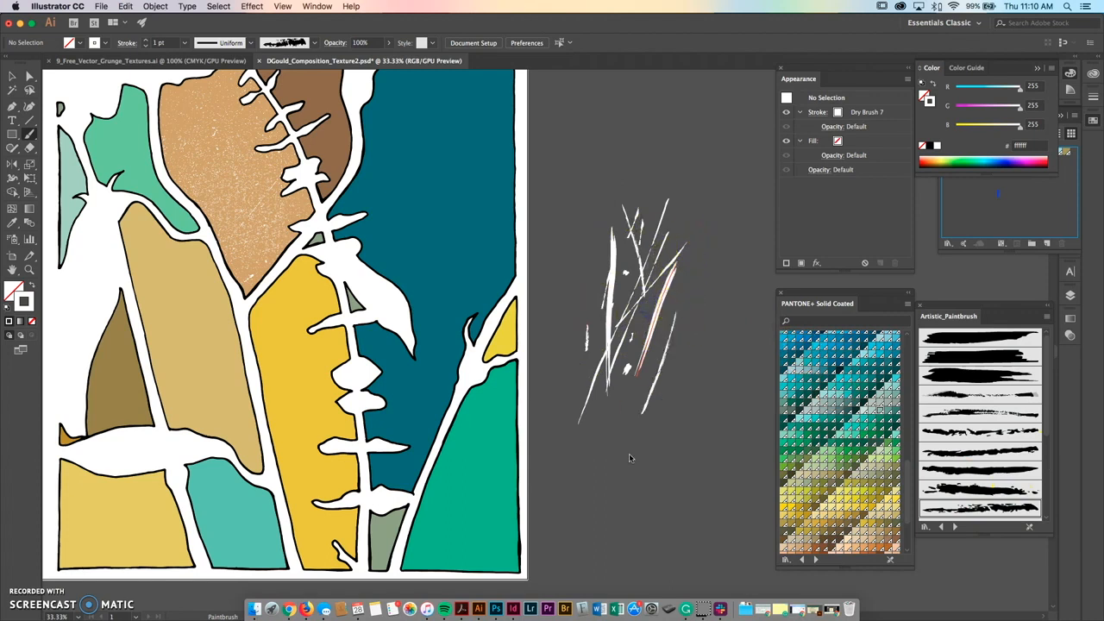
{"action": "left_click_drag", "start_coordinate": [683, 271], "coordinate": [679, 283]}
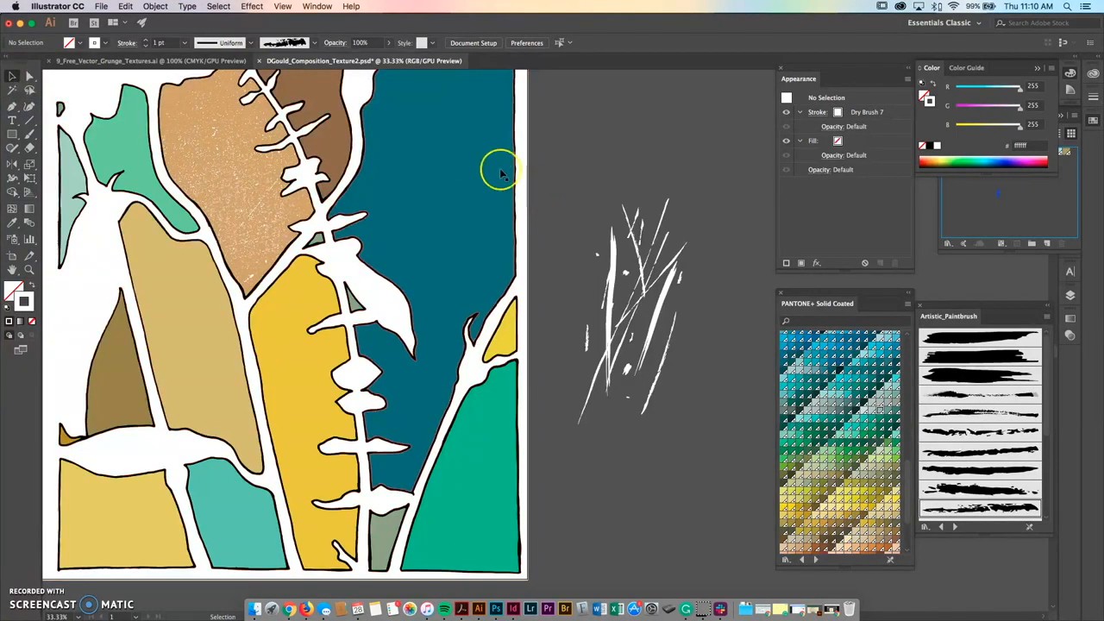
Expand the appearance of all the white strokes beside the artboard into shapes, inspect them closely and clear the selection.
{"action": "left_click_drag", "start_coordinate": [715, 454], "coordinate": [716, 457]}
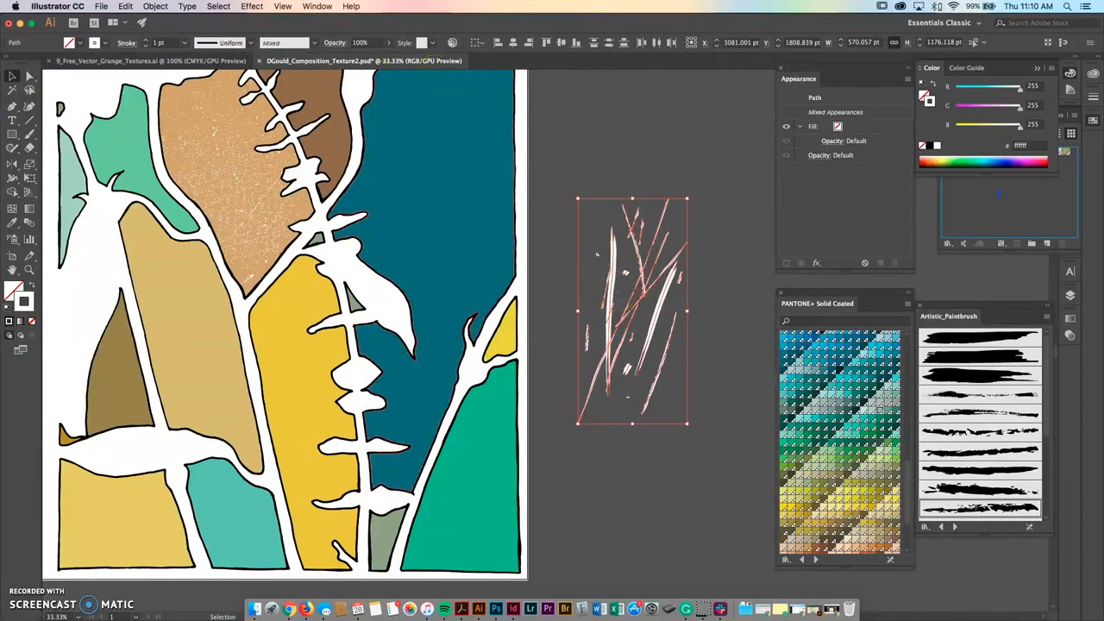
{"action": "left_click", "coordinate": [156, 6]}
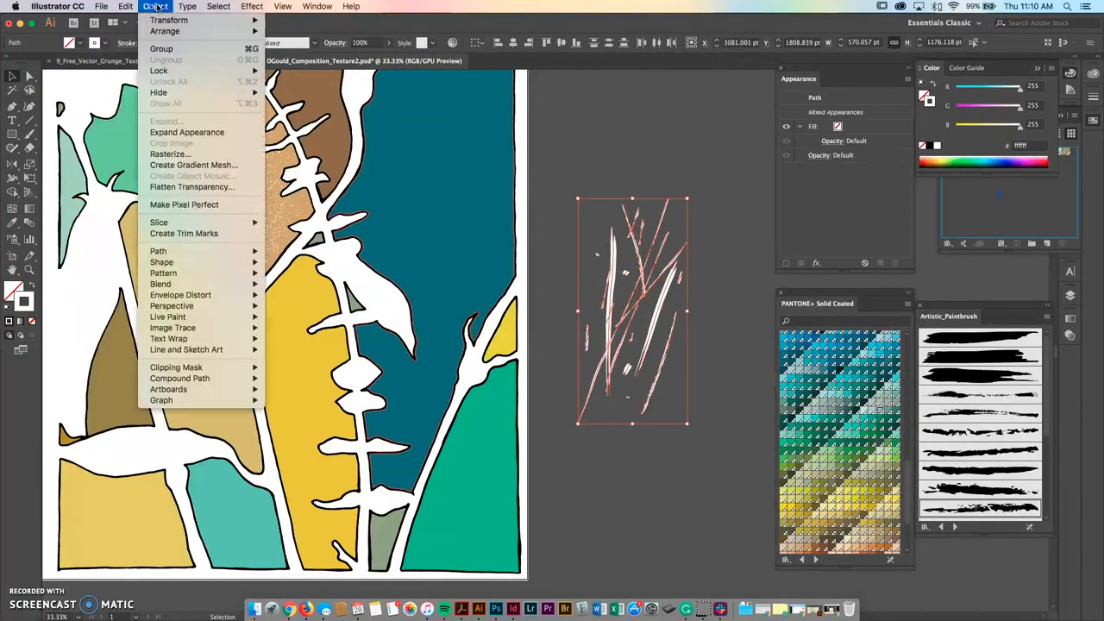
{"action": "left_click", "coordinate": [197, 135]}
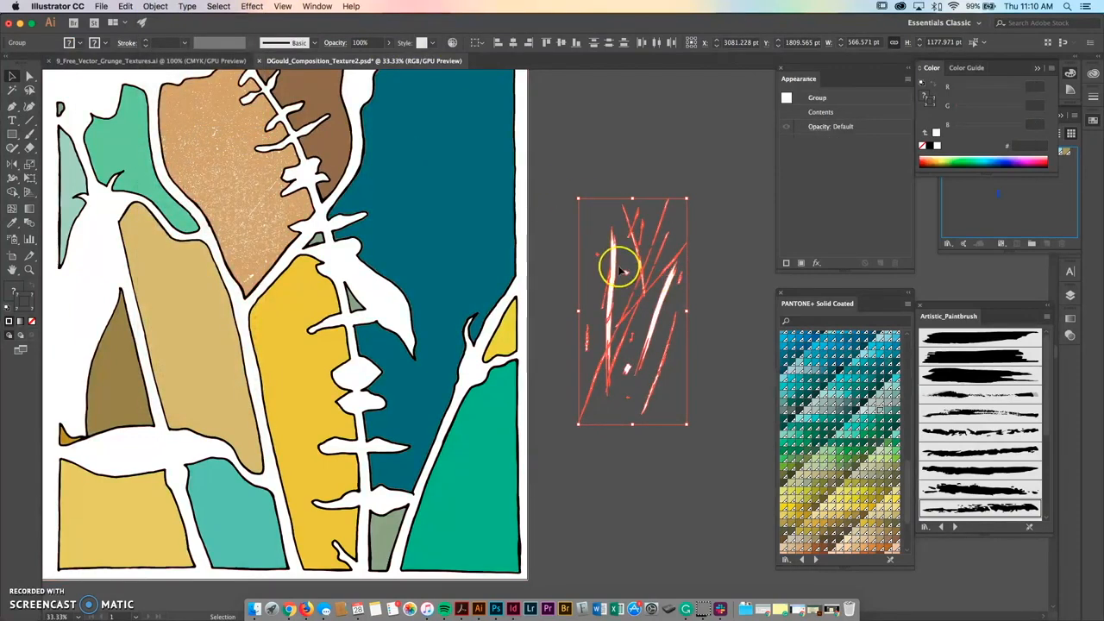
{"action": "scroll", "coordinate": [618, 269], "scroll_direction": "up", "scroll_amount": 3}
{"action": "scroll", "coordinate": [645, 243], "scroll_direction": "down", "scroll_amount": 2}
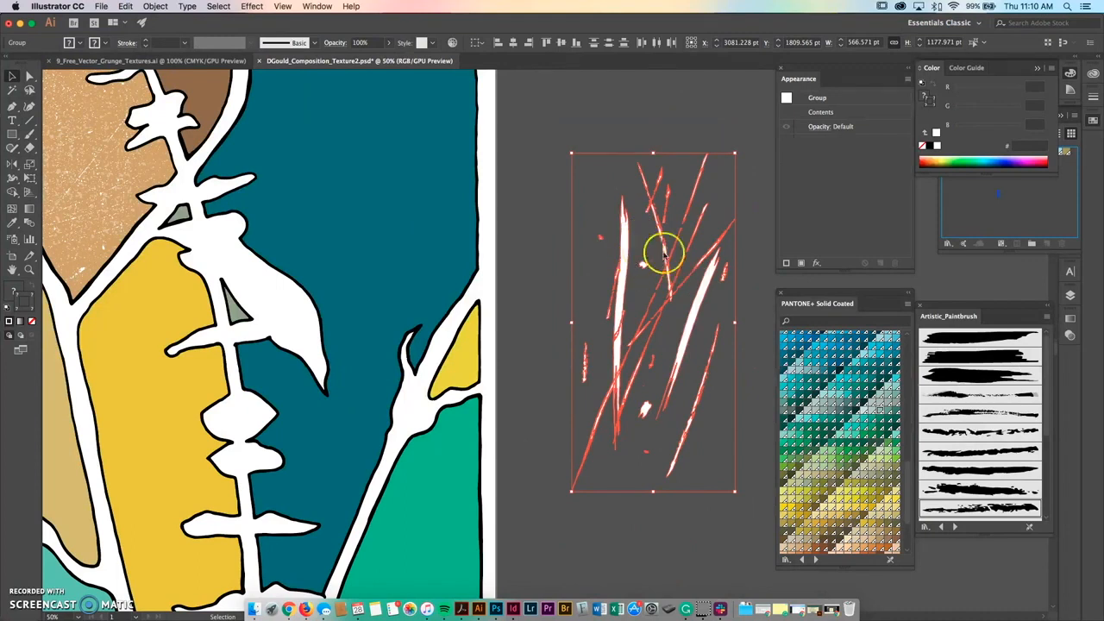
{"action": "scroll", "coordinate": [621, 211], "scroll_direction": "up", "scroll_amount": 2}
{"action": "scroll", "coordinate": [639, 257], "scroll_direction": "down", "scroll_amount": 2}
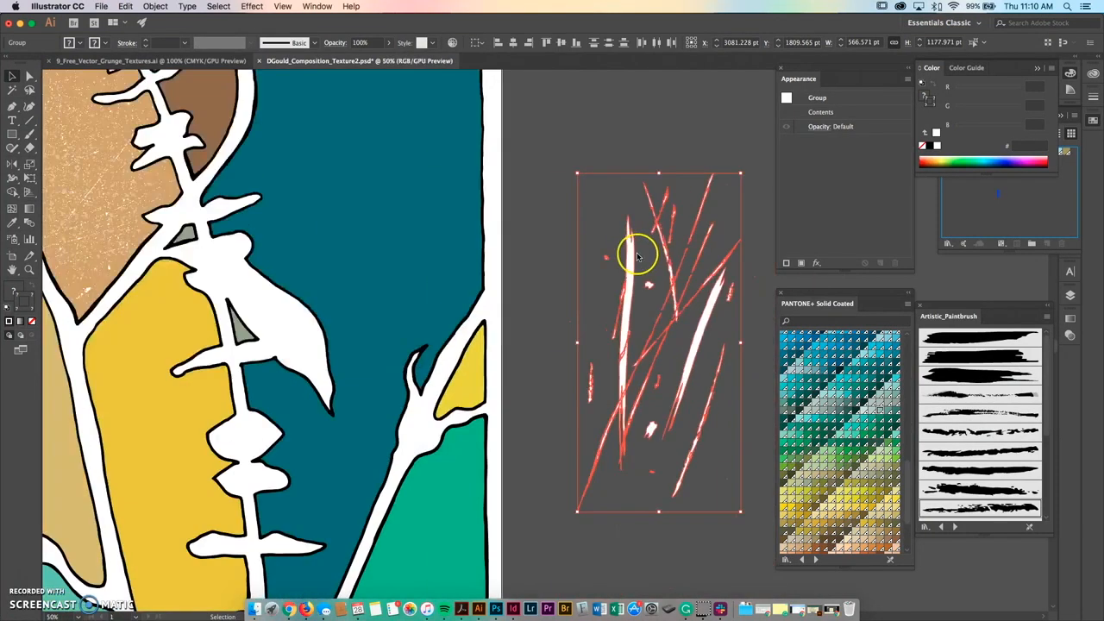
{"action": "scroll", "coordinate": [636, 247], "scroll_direction": "down", "scroll_amount": 1}
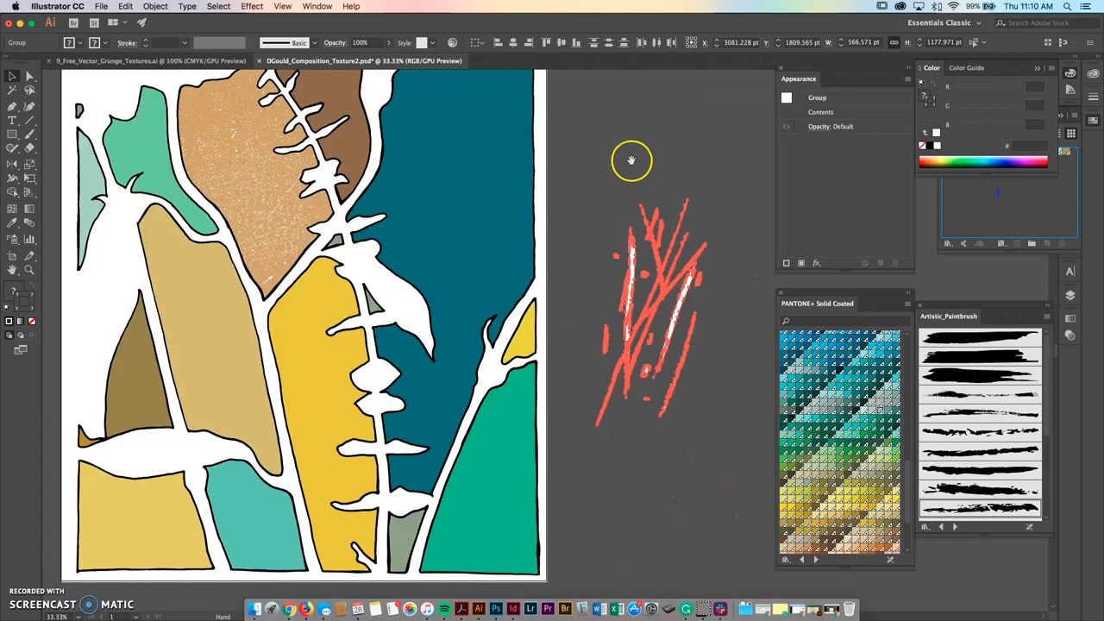
{"action": "scroll", "coordinate": [632, 160], "scroll_direction": "down", "scroll_amount": 1}
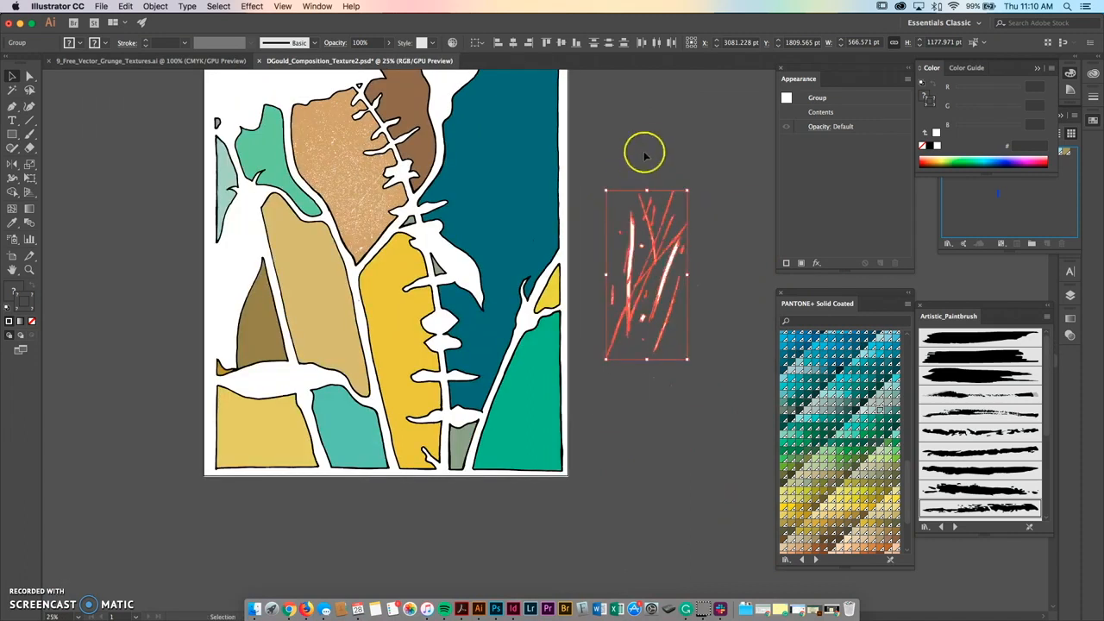
{"action": "left_click", "coordinate": [645, 155]}
Make an opacity mask for the central yellow area with Clip off and Invert Mask on, and enter mask editing.
{"action": "left_click", "coordinate": [402, 342]}
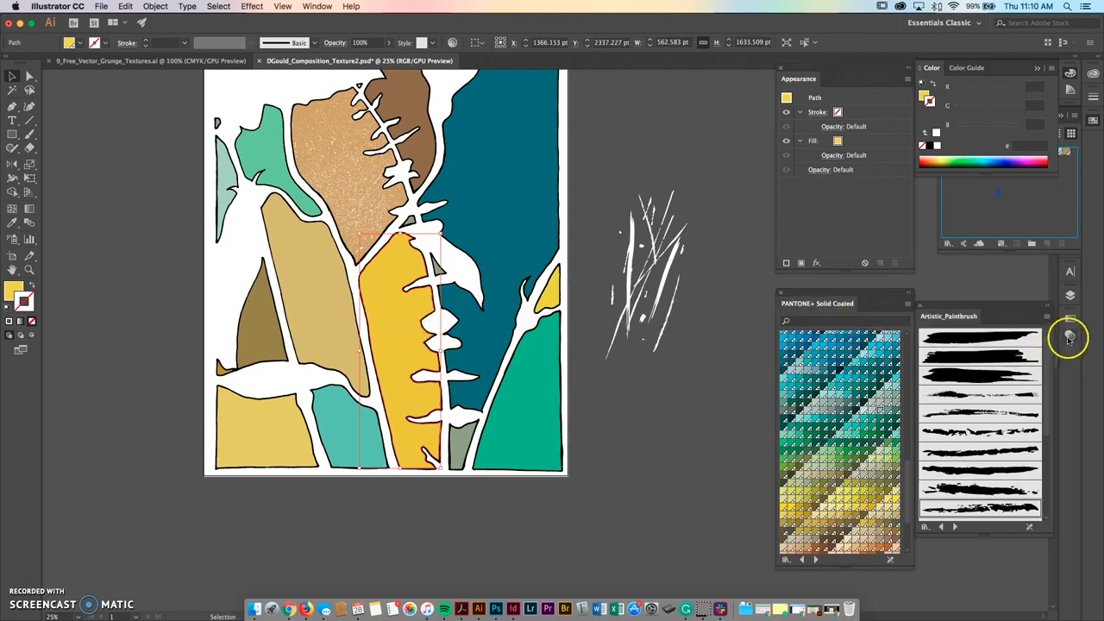
{"action": "left_click", "coordinate": [1069, 337]}
{"action": "left_click", "coordinate": [1021, 349]}
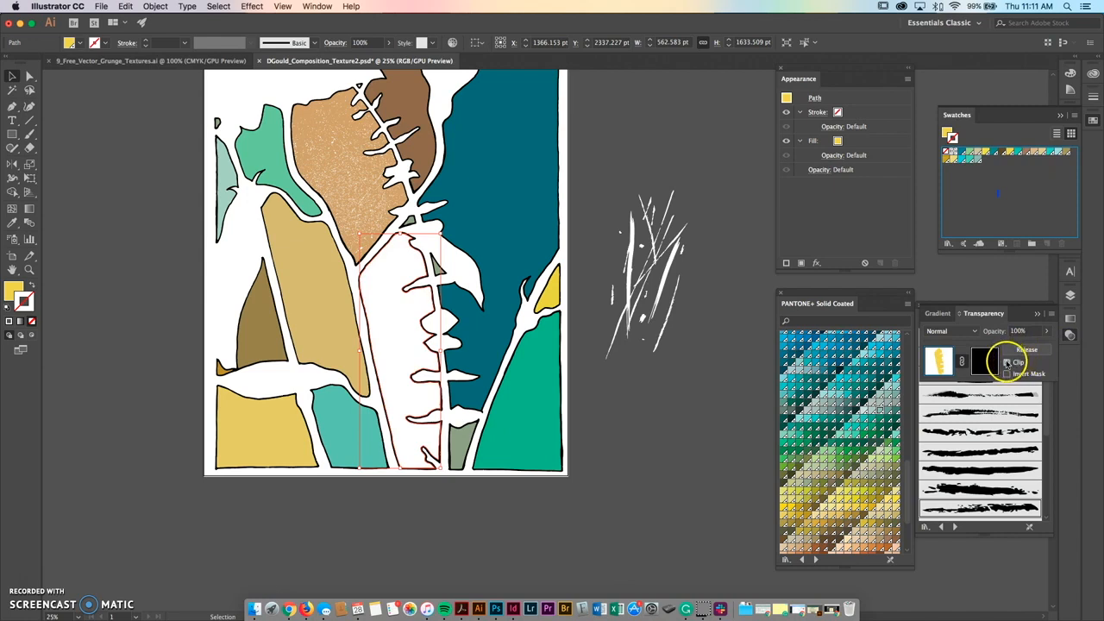
{"action": "left_click", "coordinate": [1007, 362]}
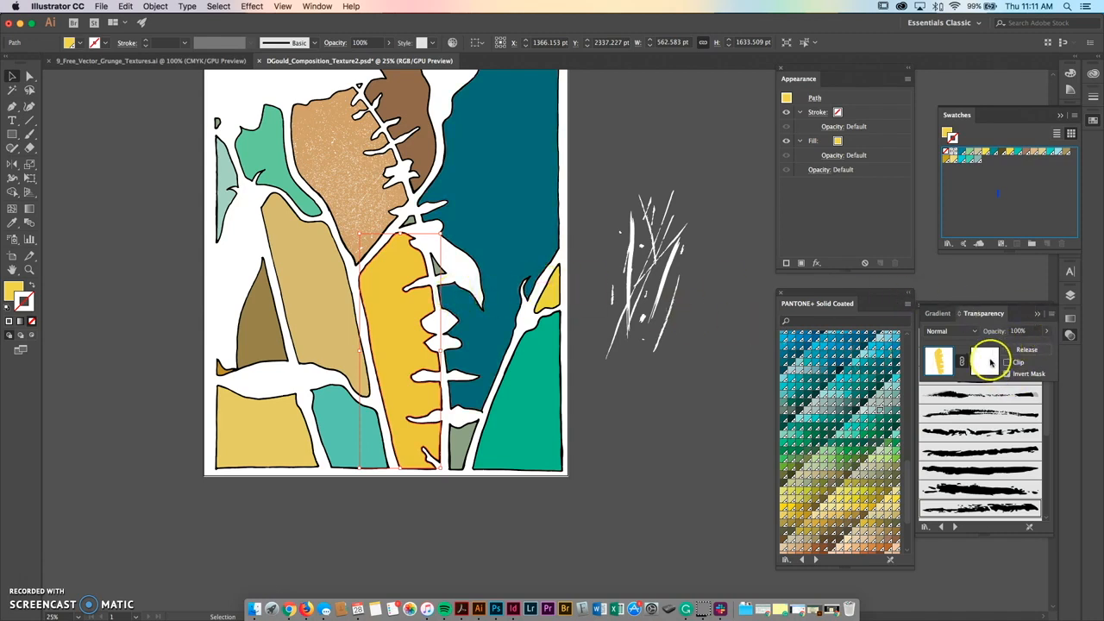
{"action": "left_click", "coordinate": [1007, 373]}
{"action": "left_click", "coordinate": [984, 363]}
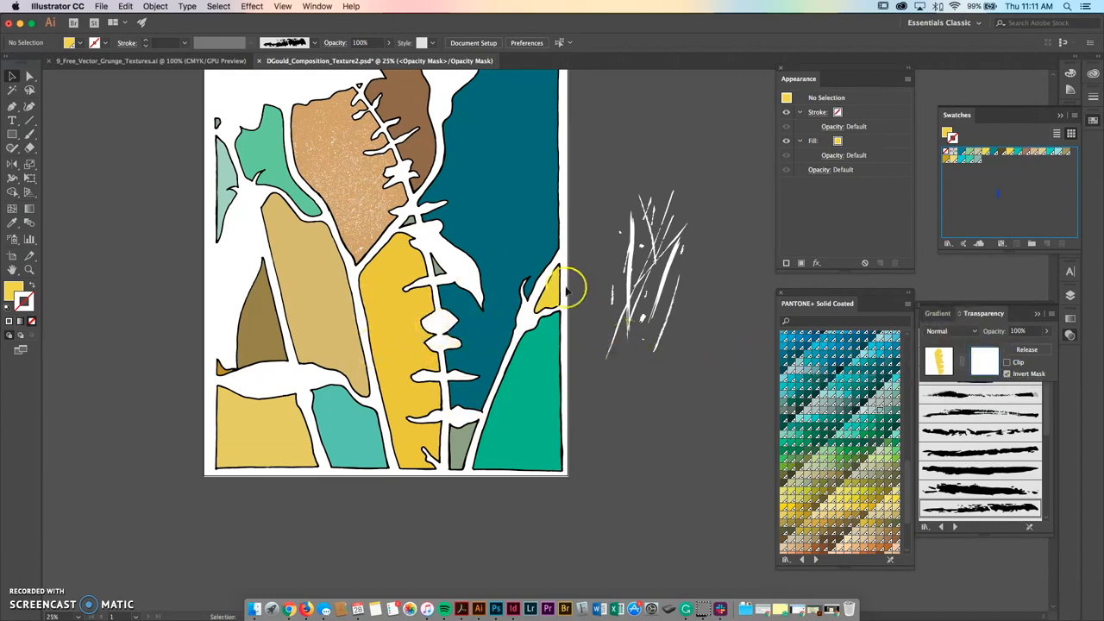
Paste the white stroke group into the mask, scale and rotate it to cover the yellow area, and deselect it.
{"action": "left_click", "coordinate": [127, 5]}
{"action": "left_click", "coordinate": [162, 70]}
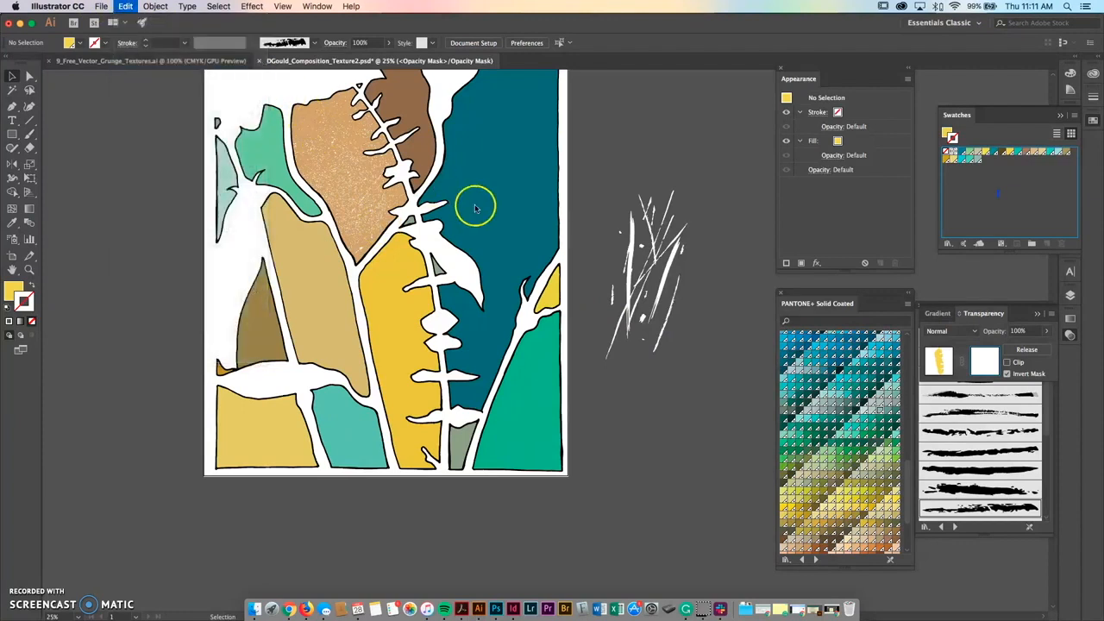
{"action": "mouse_move", "coordinate": [543, 266]}
{"action": "left_mouse_down"}
{"action": "mouse_move", "coordinate": [543, 285]}
{"action": "mouse_move", "coordinate": [426, 316]}
{"action": "mouse_move", "coordinate": [411, 290]}
{"action": "mouse_move", "coordinate": [469, 234]}
{"action": "mouse_move", "coordinate": [414, 259]}
{"action": "mouse_move", "coordinate": [455, 226]}
{"action": "mouse_move", "coordinate": [435, 226]}
{"action": "mouse_move", "coordinate": [416, 266]}
{"action": "mouse_move", "coordinate": [405, 246]}
{"action": "mouse_move", "coordinate": [408, 281]}
{"action": "mouse_move", "coordinate": [435, 233]}
{"action": "mouse_move", "coordinate": [377, 216]}
{"action": "mouse_move", "coordinate": [377, 203]}
{"action": "left_mouse_up"}
{"action": "left_click_drag", "start_coordinate": [402, 267], "coordinate": [406, 295]}
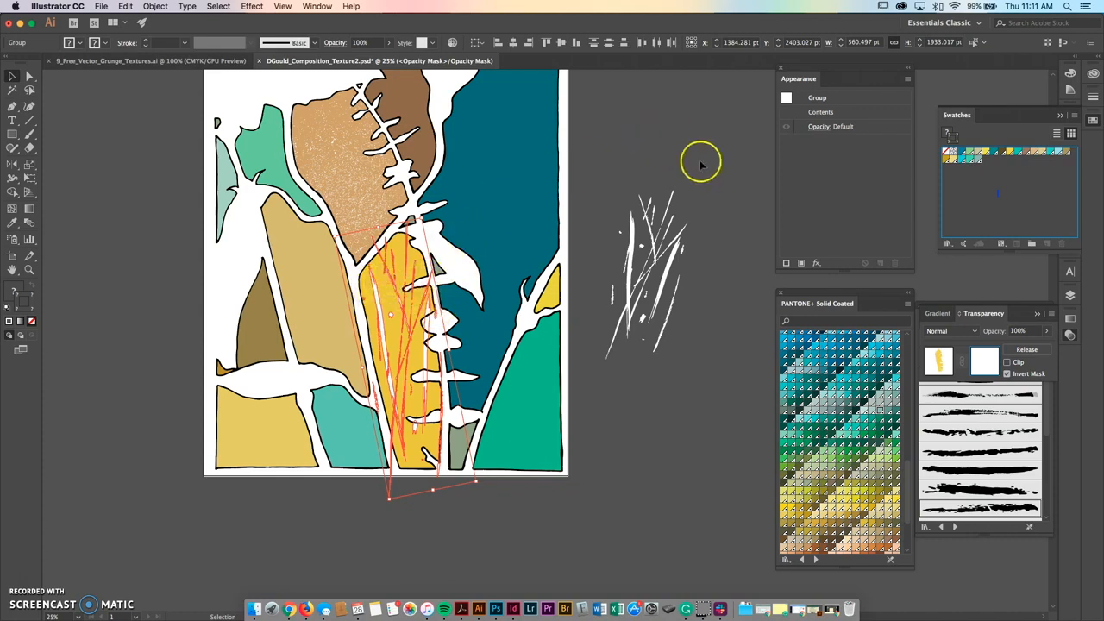
{"action": "left_click", "coordinate": [665, 135]}
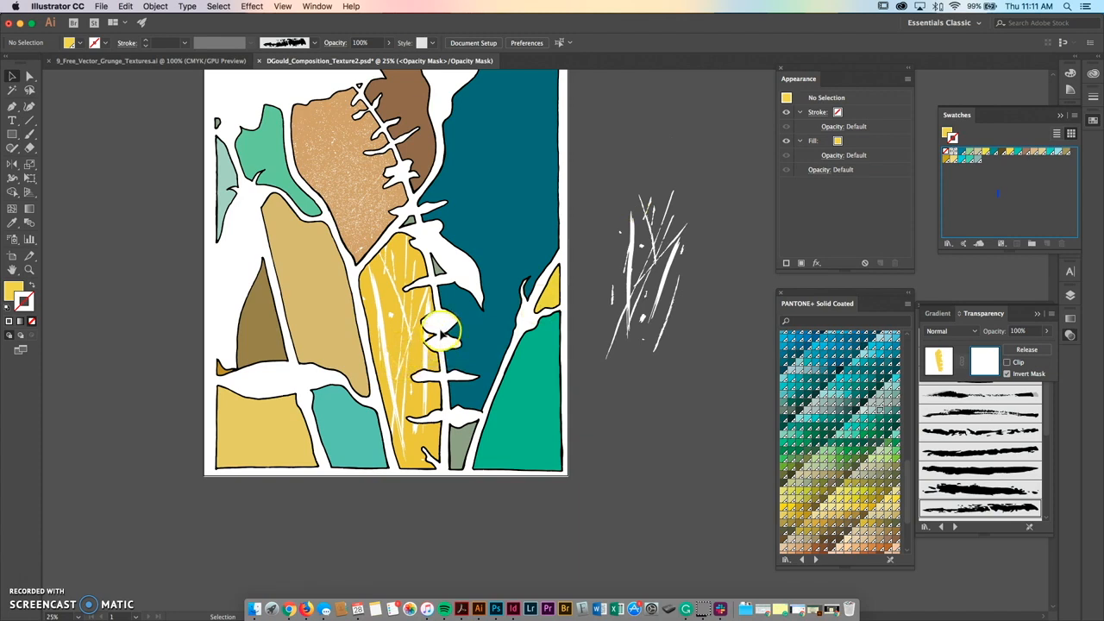
Stop editing the yellow area's opacity mask, return to the artwork and clear the selection.
{"action": "left_click", "coordinate": [940, 367]}
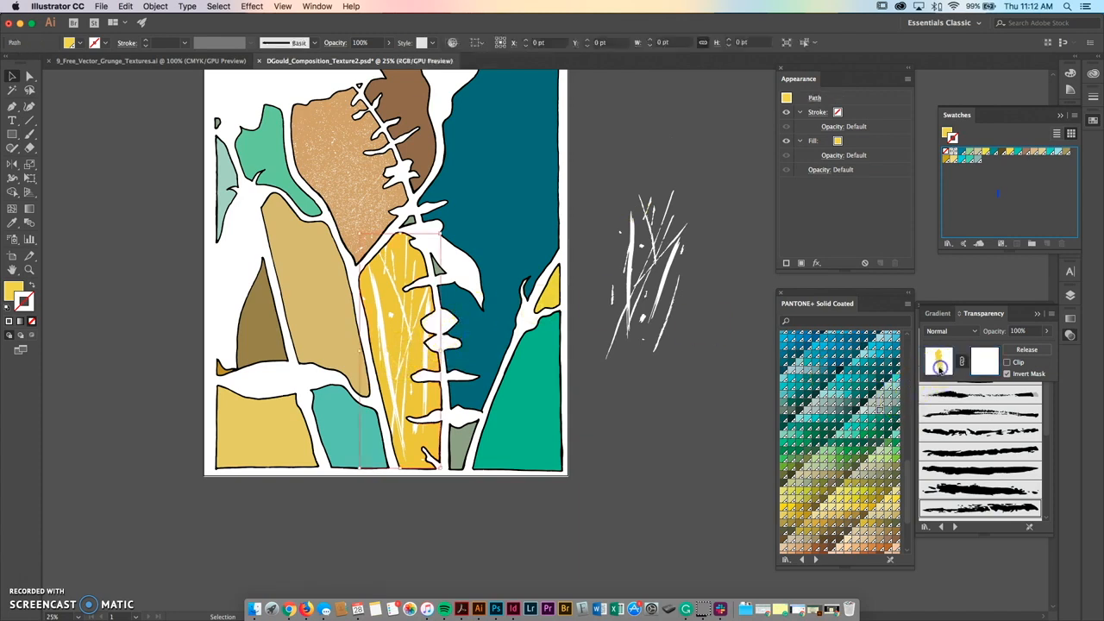
{"action": "left_click", "coordinate": [630, 130]}
{"action": "mouse_move", "coordinate": [599, 140]}
{"action": "left_mouse_down"}
{"action": "mouse_move", "coordinate": [634, 164]}
{"action": "mouse_move", "coordinate": [585, 165]}
{"action": "left_mouse_up"}
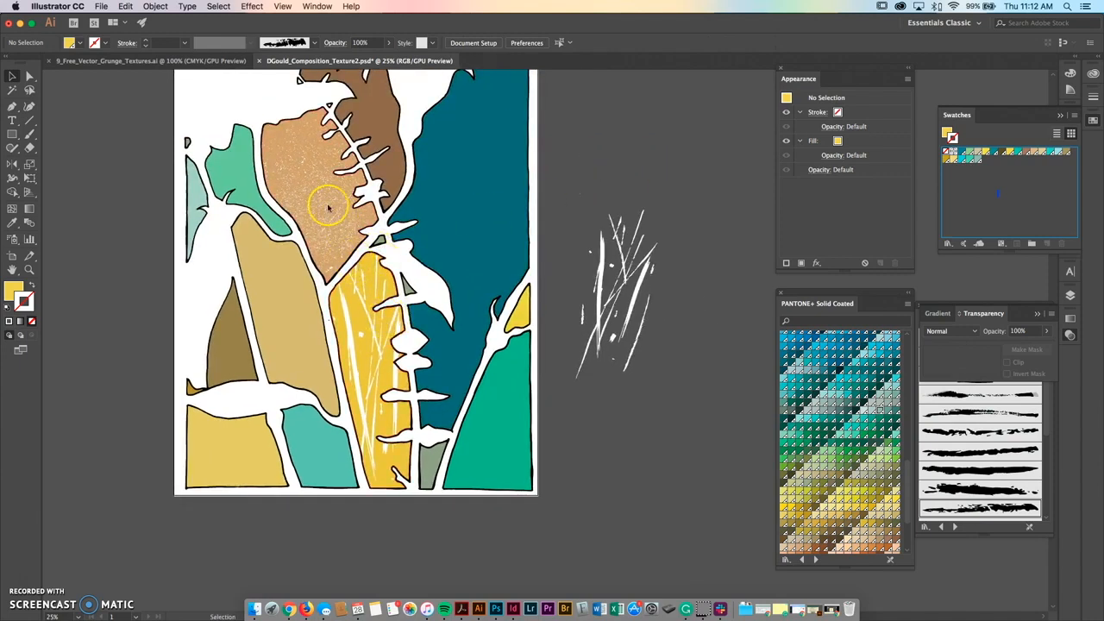
{"action": "scroll", "coordinate": [323, 202], "scroll_direction": "up", "scroll_amount": 1}
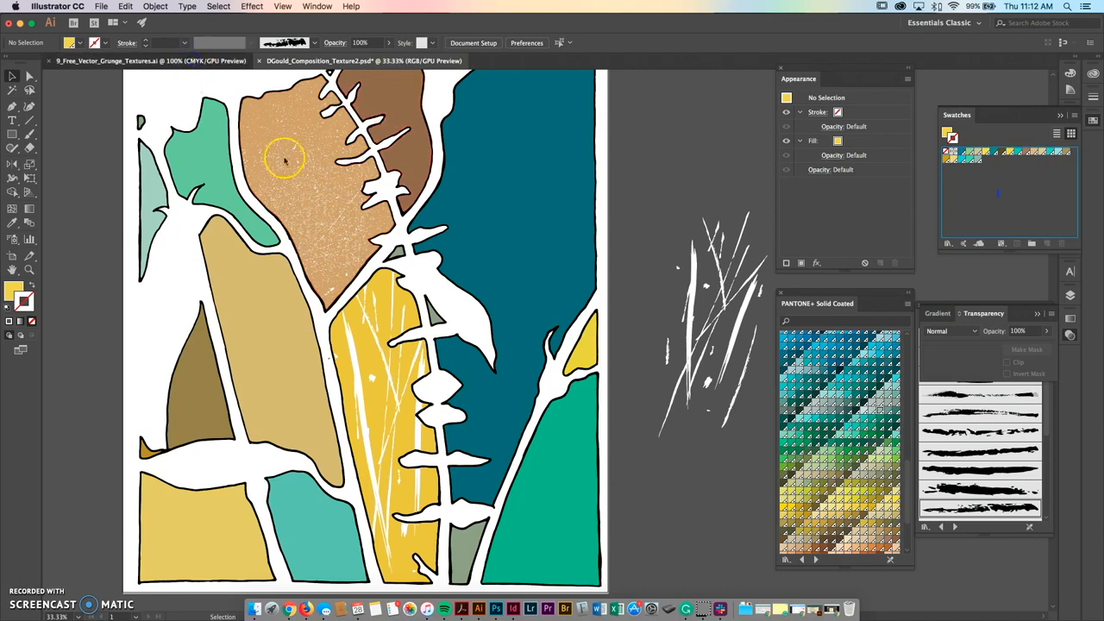
{"action": "left_click", "coordinate": [226, 58]}
{"action": "left_click", "coordinate": [375, 62]}
{"action": "left_click", "coordinate": [429, 289]}
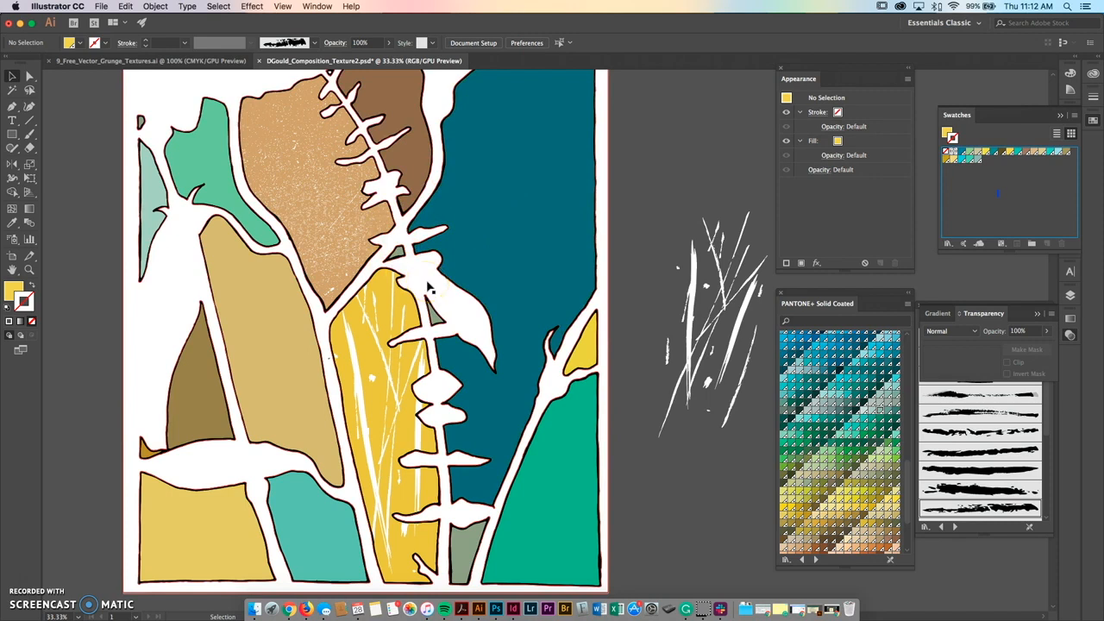
{"action": "left_click", "coordinate": [95, 129]}
Paint a few thin yellow Dry Brush 7 strokes above the white stroke group and expand their appearance into shapes.
{"action": "left_click", "coordinate": [28, 134]}
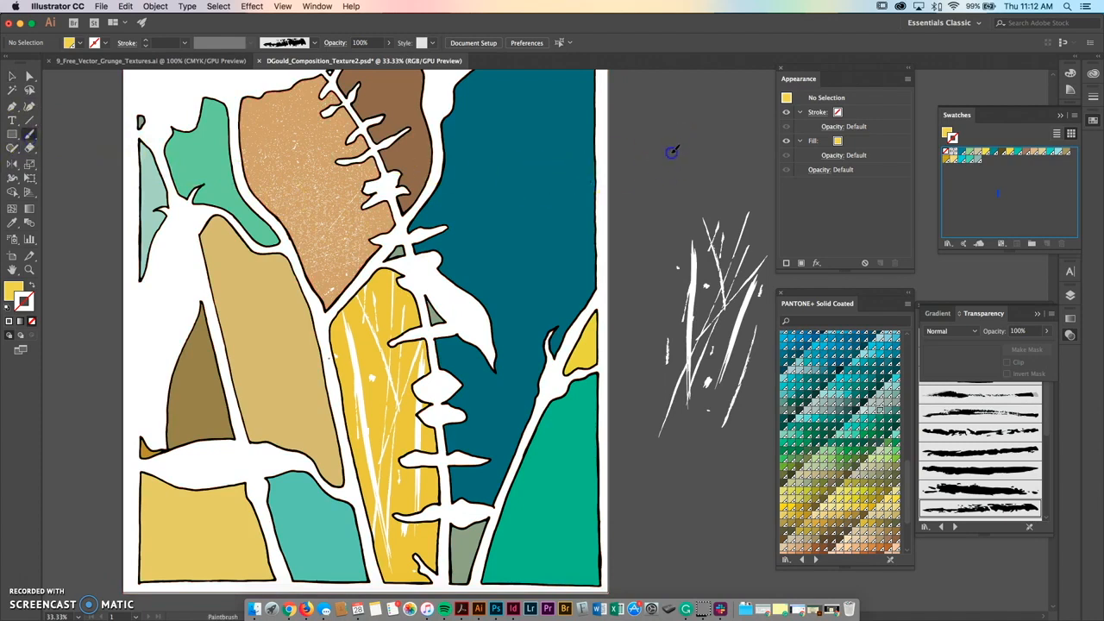
{"action": "left_click_drag", "start_coordinate": [673, 142], "coordinate": [662, 196]}
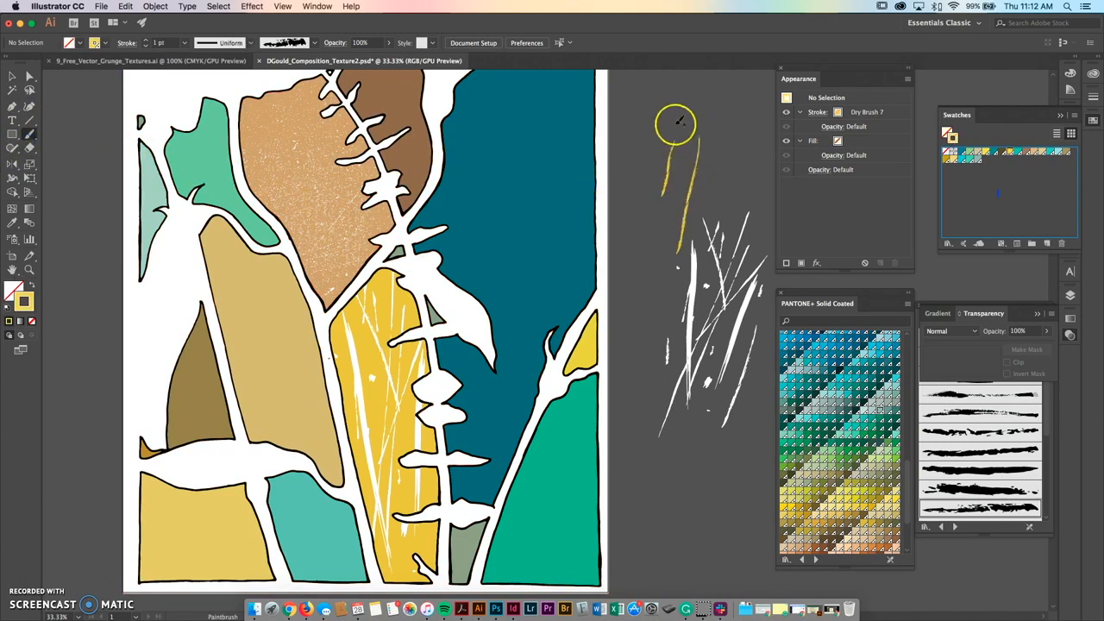
{"action": "key", "text": "v"}
{"action": "left_click", "coordinate": [731, 195]}
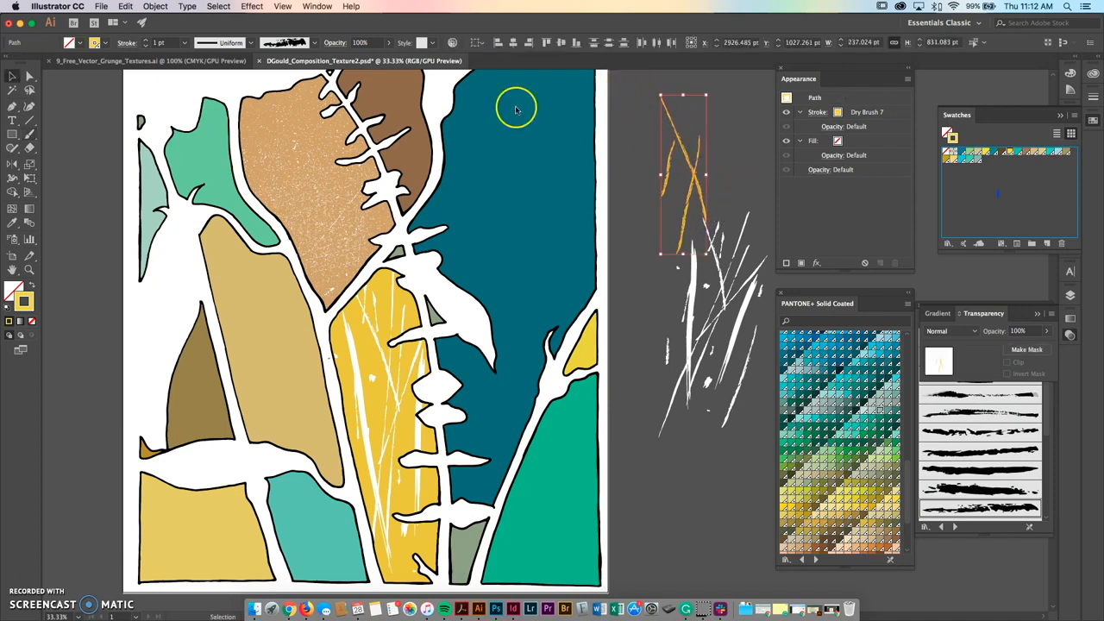
{"action": "left_click", "coordinate": [156, 6]}
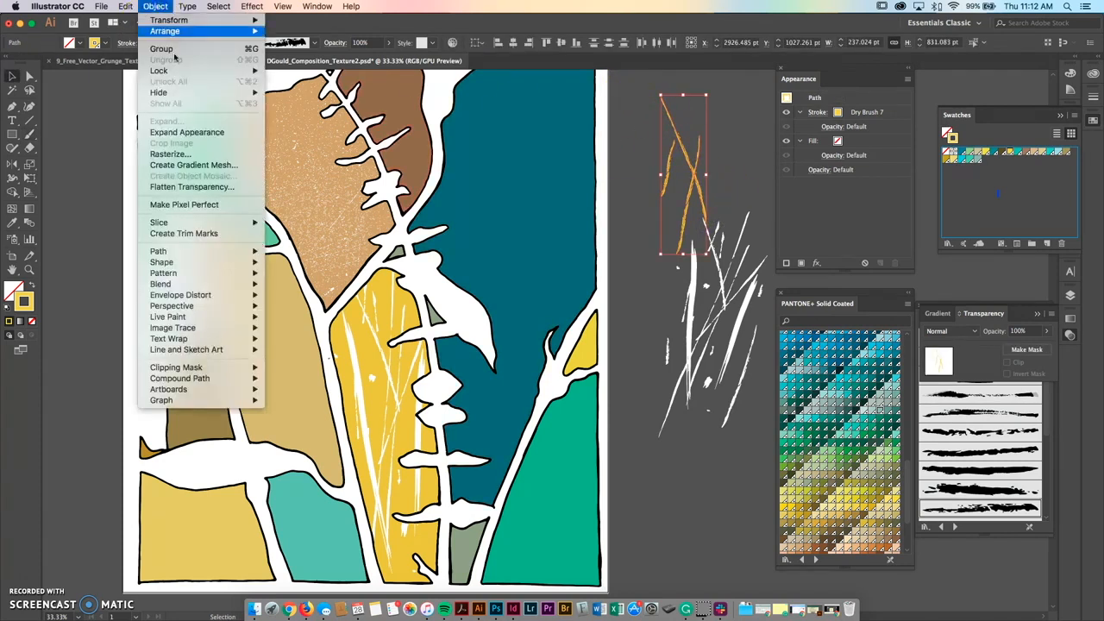
{"action": "left_click", "coordinate": [211, 135]}
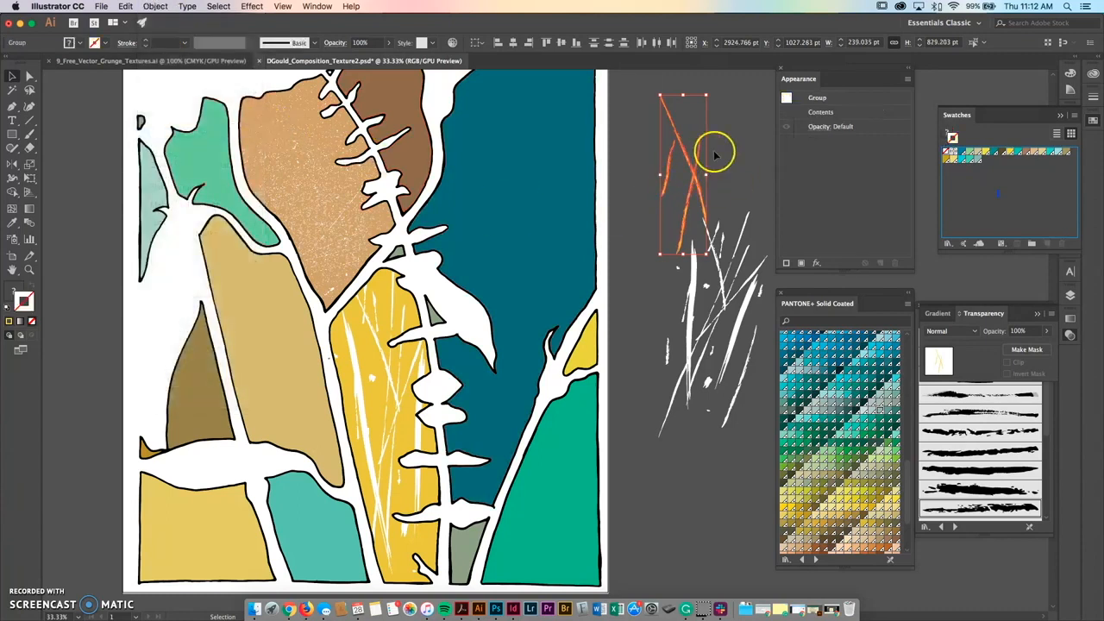
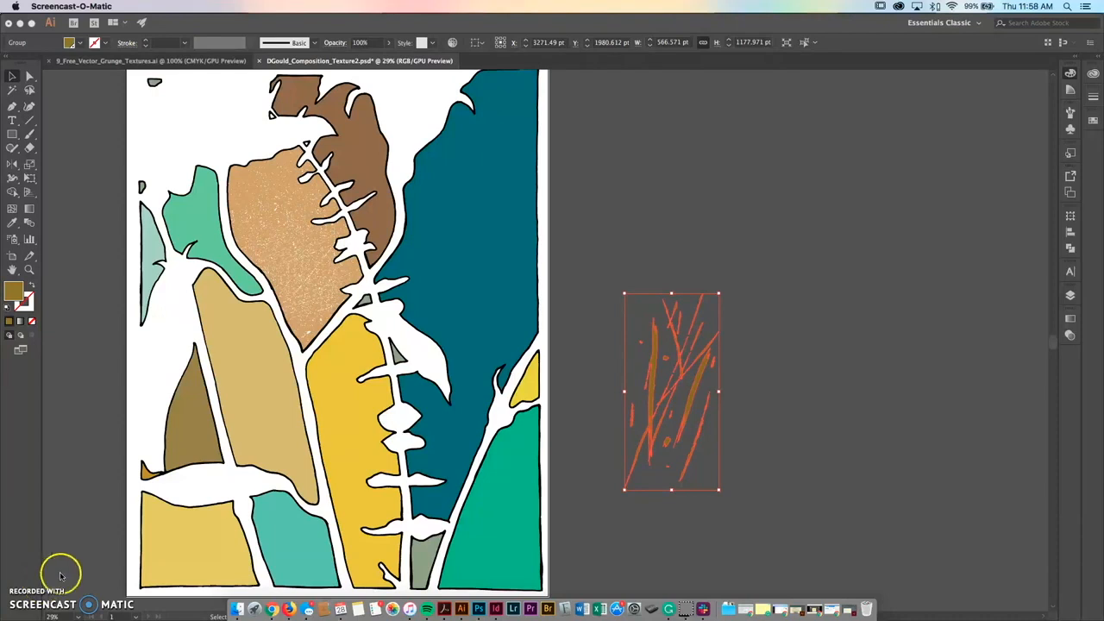
{"action": "left_click", "coordinate": [627, 250]}
{"action": "mouse_move", "coordinate": [638, 320]}
{"action": "left_mouse_down"}
{"action": "mouse_move", "coordinate": [661, 345]}
{"action": "mouse_move", "coordinate": [658, 331]}
{"action": "left_mouse_up"}
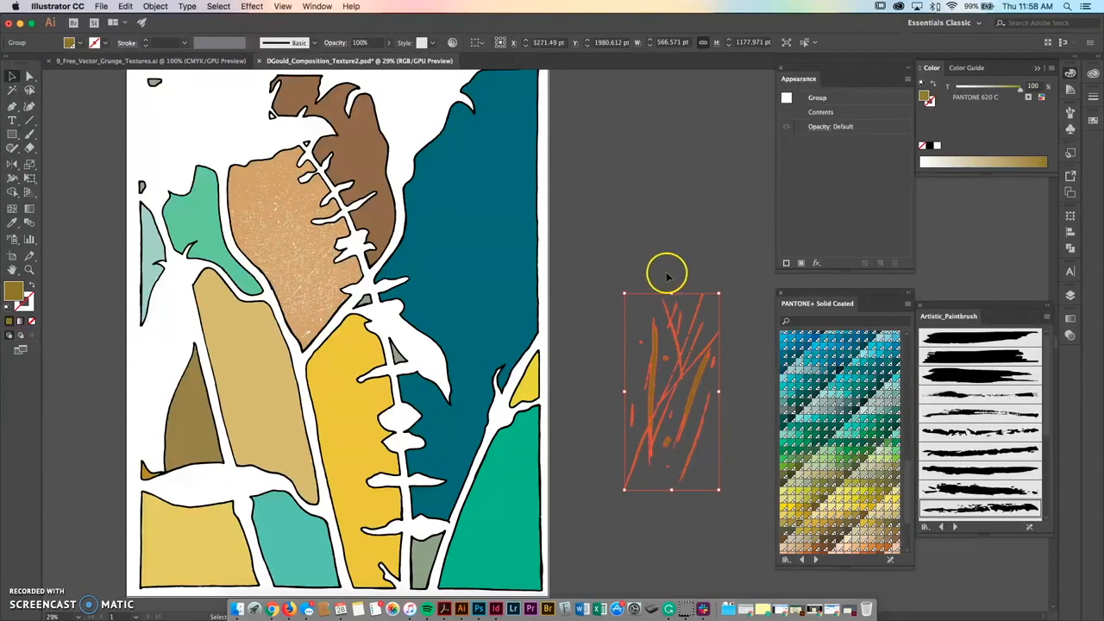
{"action": "left_click", "coordinate": [662, 255]}
{"action": "mouse_move", "coordinate": [627, 372]}
{"action": "left_mouse_down"}
{"action": "mouse_move", "coordinate": [653, 359]}
{"action": "mouse_move", "coordinate": [505, 413]}
{"action": "mouse_move", "coordinate": [380, 412]}
{"action": "left_mouse_up"}
{"action": "left_click_drag", "start_coordinate": [271, 278], "coordinate": [660, 237]}
{"action": "left_click_drag", "start_coordinate": [653, 155], "coordinate": [673, 160]}
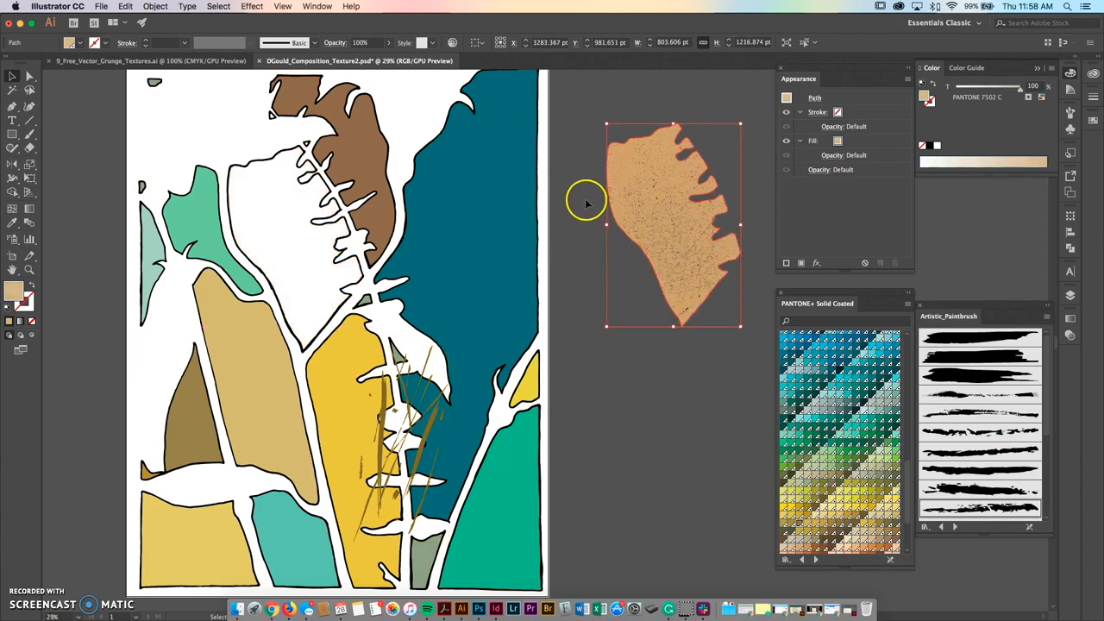
{"action": "key", "text": "ctrl+z"}
{"action": "left_click", "coordinate": [636, 362]}
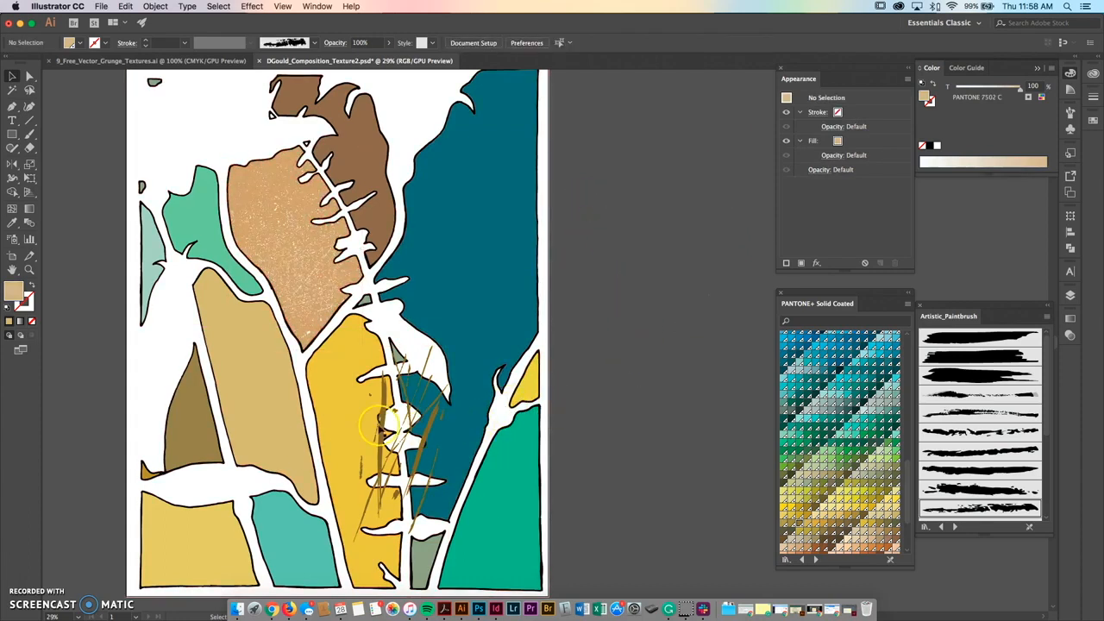
{"action": "mouse_move", "coordinate": [382, 423]}
{"action": "left_mouse_down"}
{"action": "mouse_move", "coordinate": [561, 405]}
{"action": "mouse_move", "coordinate": [567, 375]}
{"action": "mouse_move", "coordinate": [599, 362]}
{"action": "left_mouse_up"}
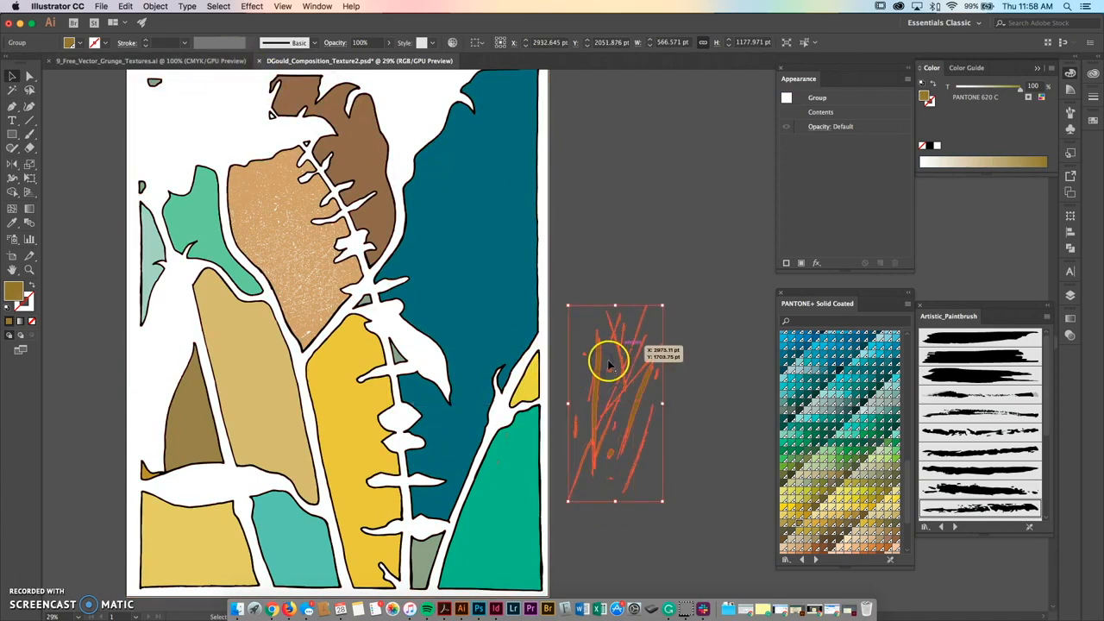
{"action": "left_click", "coordinate": [629, 234]}
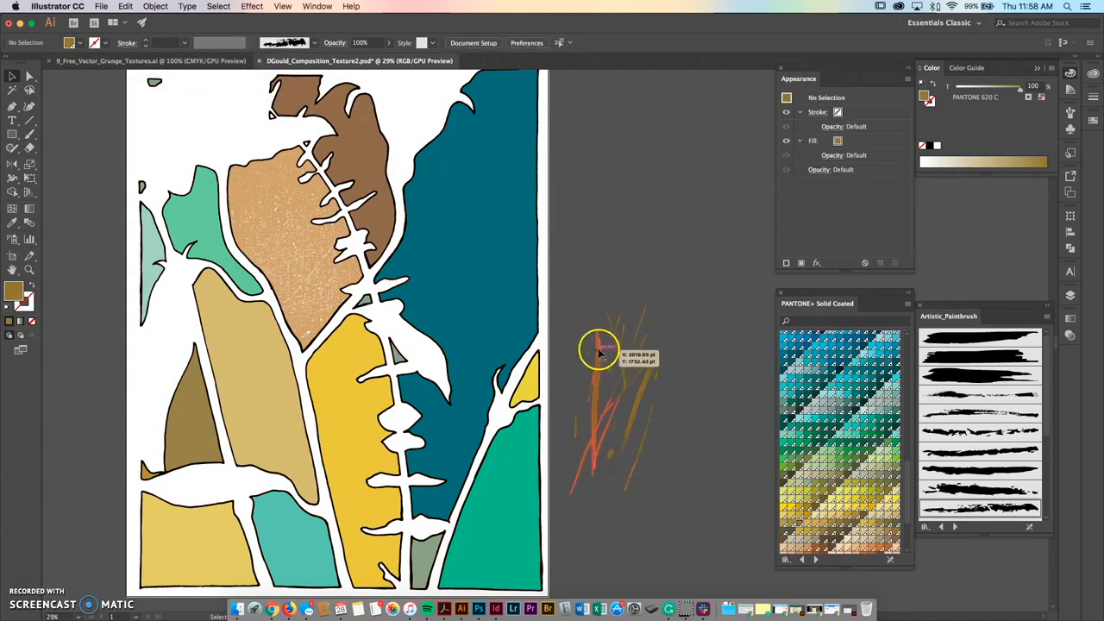
Copy the scratched grunge texture below the horizontal-scratch one in 9_Free_Vector_Grunge_Textures.ai and paste it into the DGould_Composition_Texture2.psd document.
{"action": "left_click", "coordinate": [220, 61]}
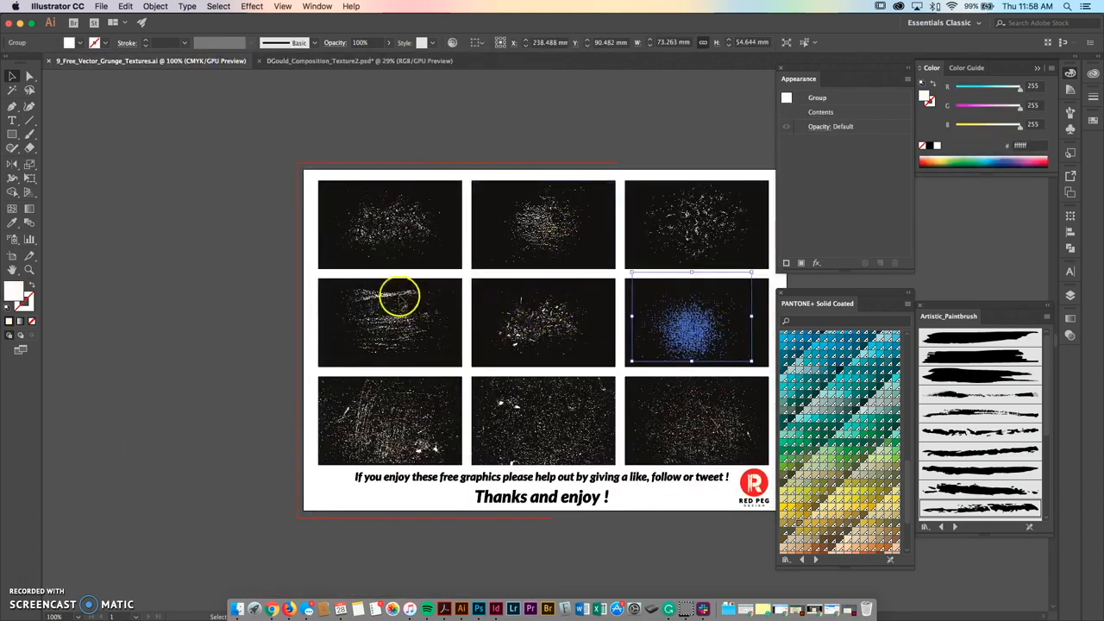
{"action": "left_click", "coordinate": [394, 357]}
{"action": "left_click", "coordinate": [395, 378]}
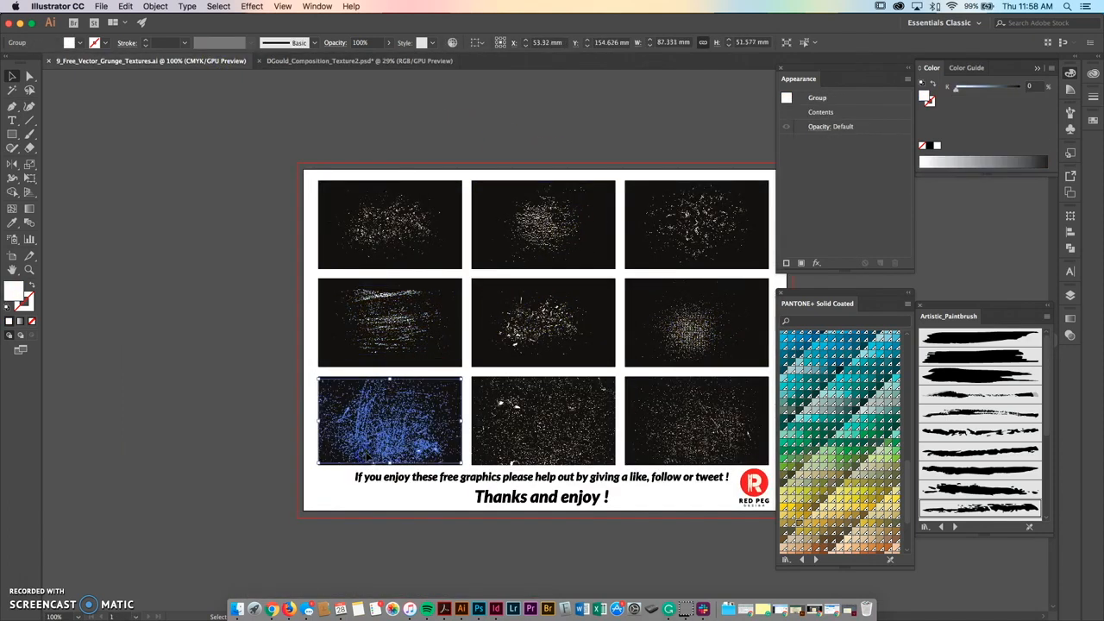
{"action": "key", "text": "a"}
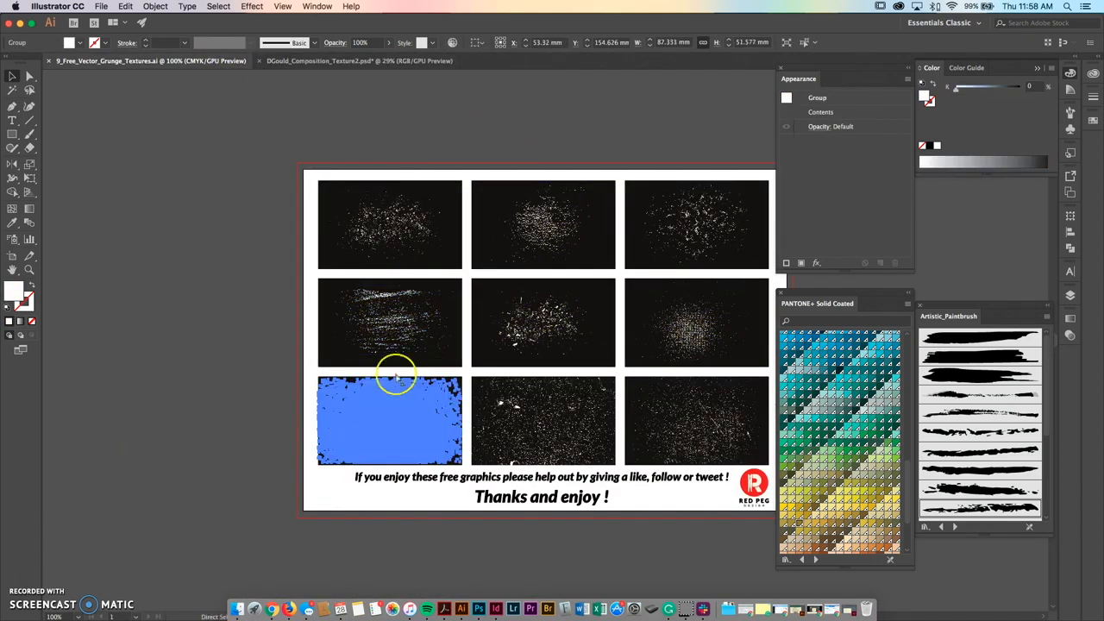
{"action": "left_click", "coordinate": [362, 61]}
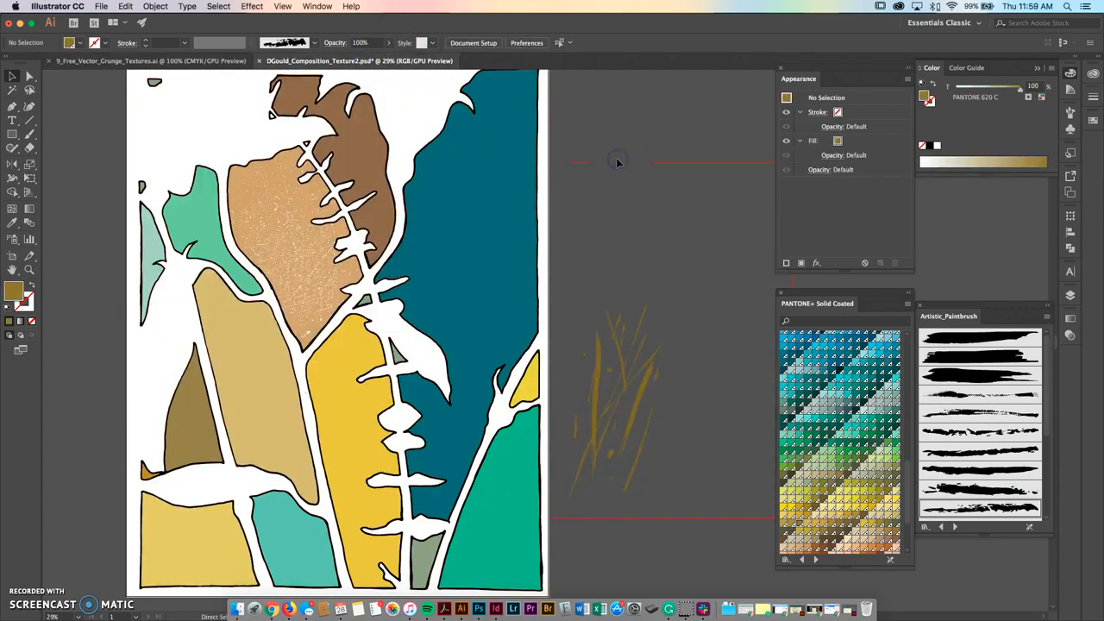
{"action": "left_click", "coordinate": [125, 7]}
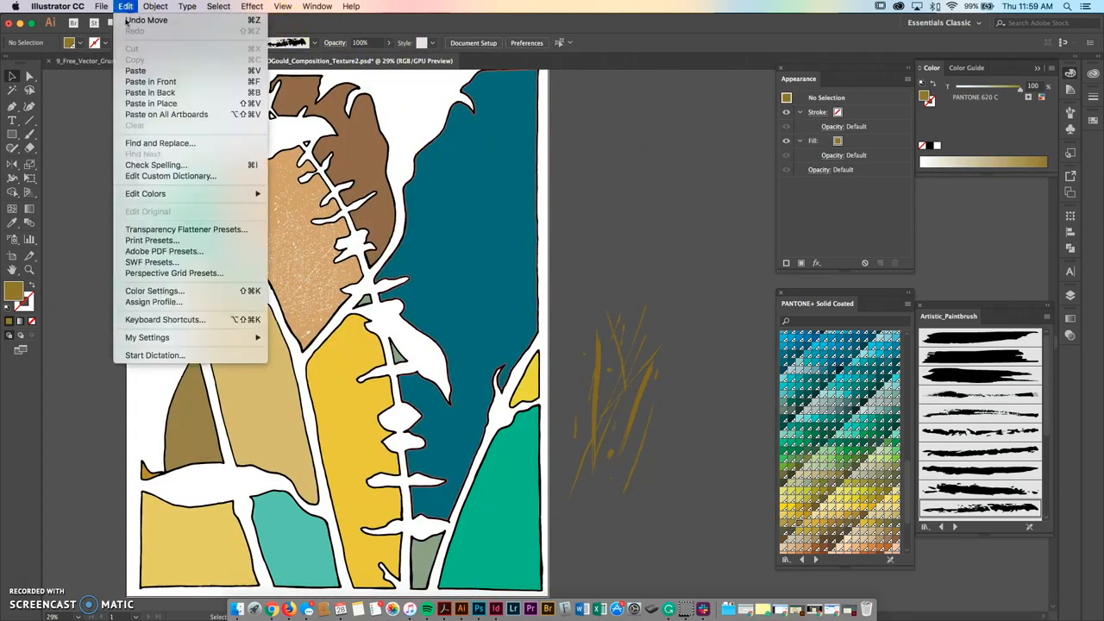
{"action": "left_click", "coordinate": [135, 69]}
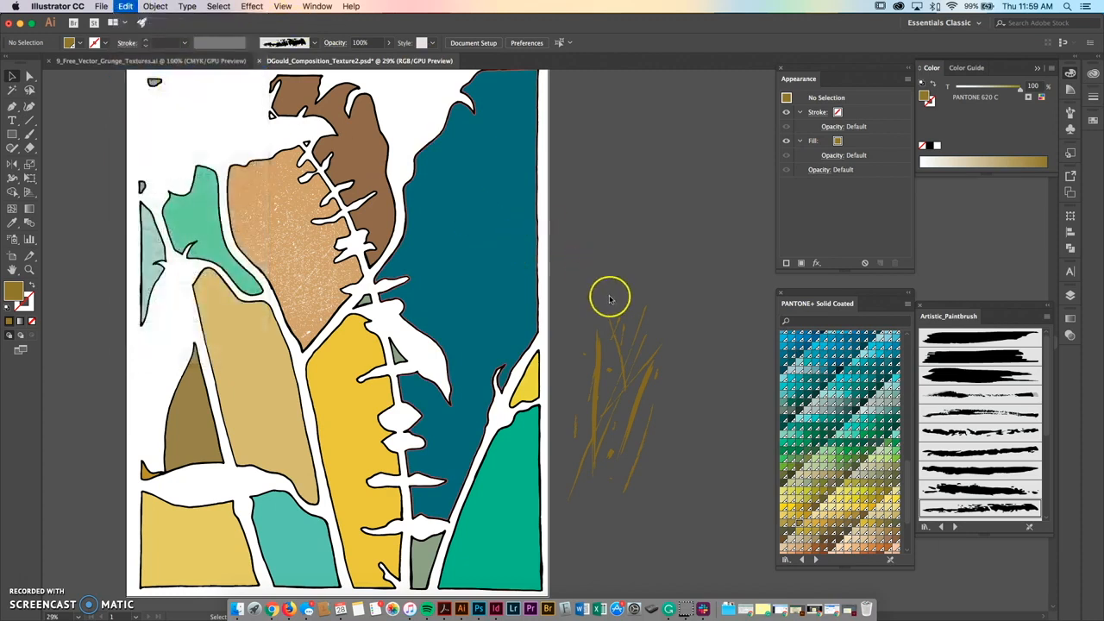
Enlarge the pasted grunge texture to about 1518 × 897 pt and fill it with PANTONE 620 C sampled from the olive brush strokes.
{"action": "left_click_drag", "start_coordinate": [565, 329], "coordinate": [779, 135]}
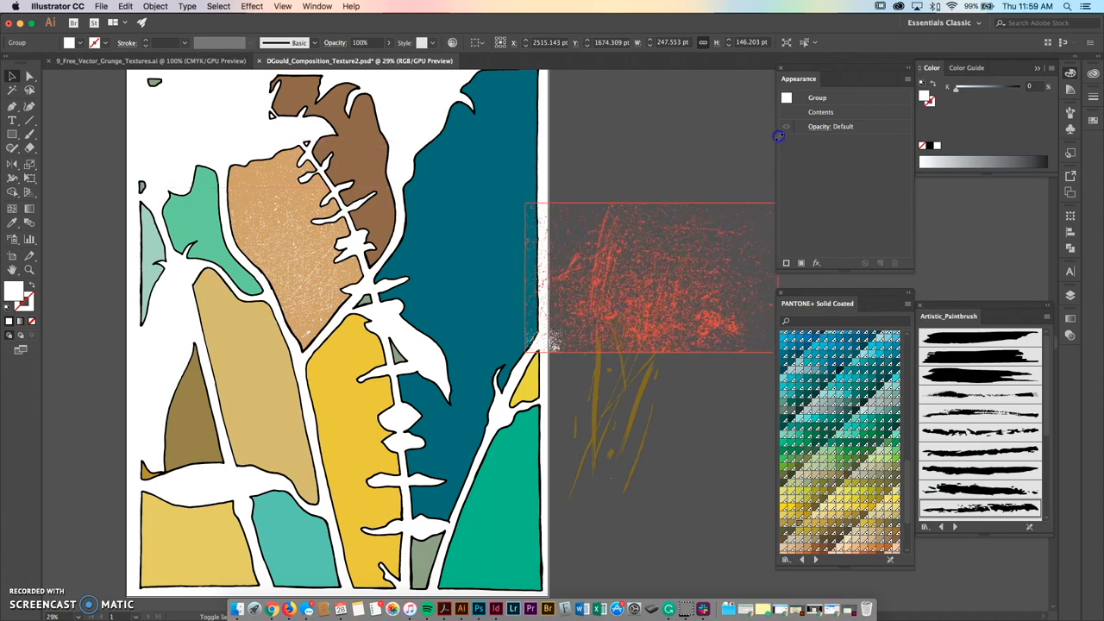
{"action": "key", "text": "i"}
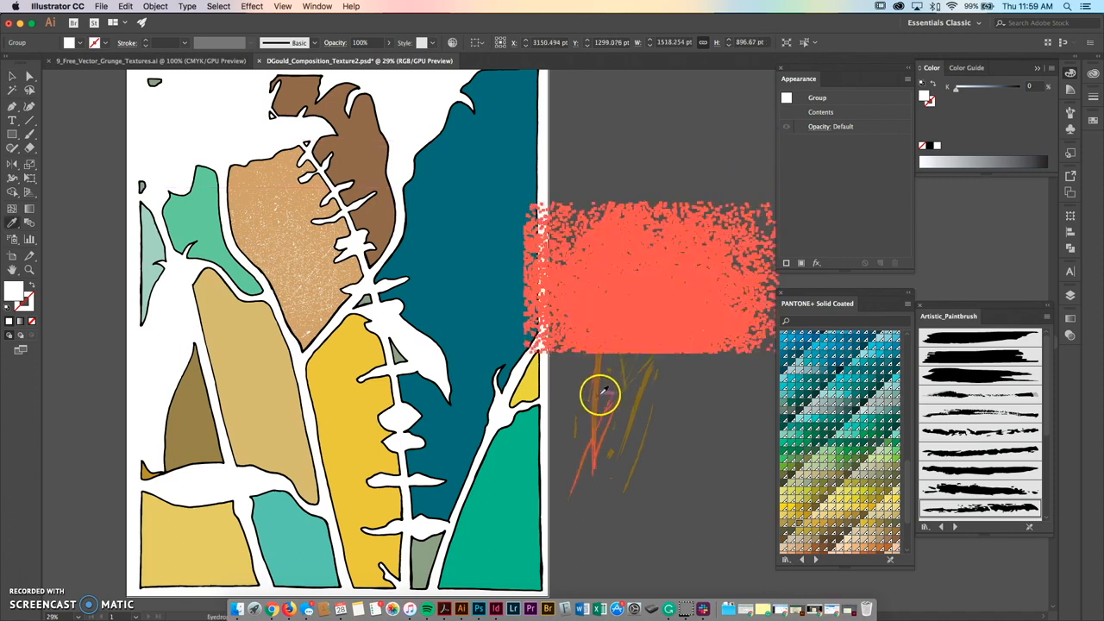
{"action": "left_click", "coordinate": [599, 394]}
{"action": "key", "text": "v"}
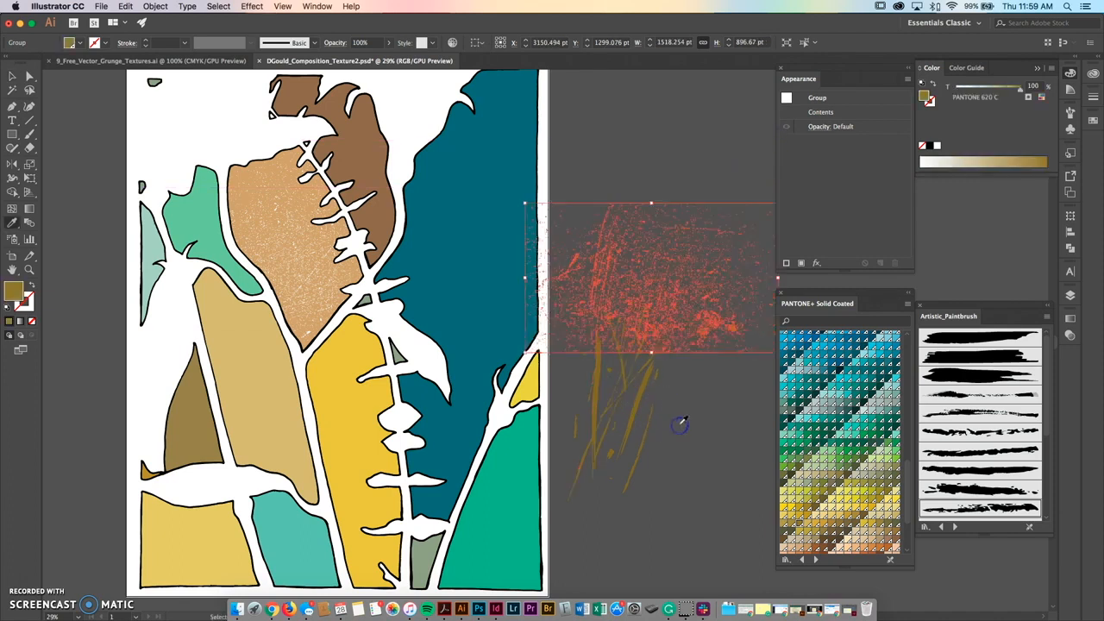
Rotate and scale the grunge texture to about 1608 × 2138 pt, position it over the central yellow area and deselect it.
{"action": "left_click_drag", "start_coordinate": [648, 296], "coordinate": [403, 420]}
{"action": "key", "text": "e"}
{"action": "left_click_drag", "start_coordinate": [512, 395], "coordinate": [504, 508]}
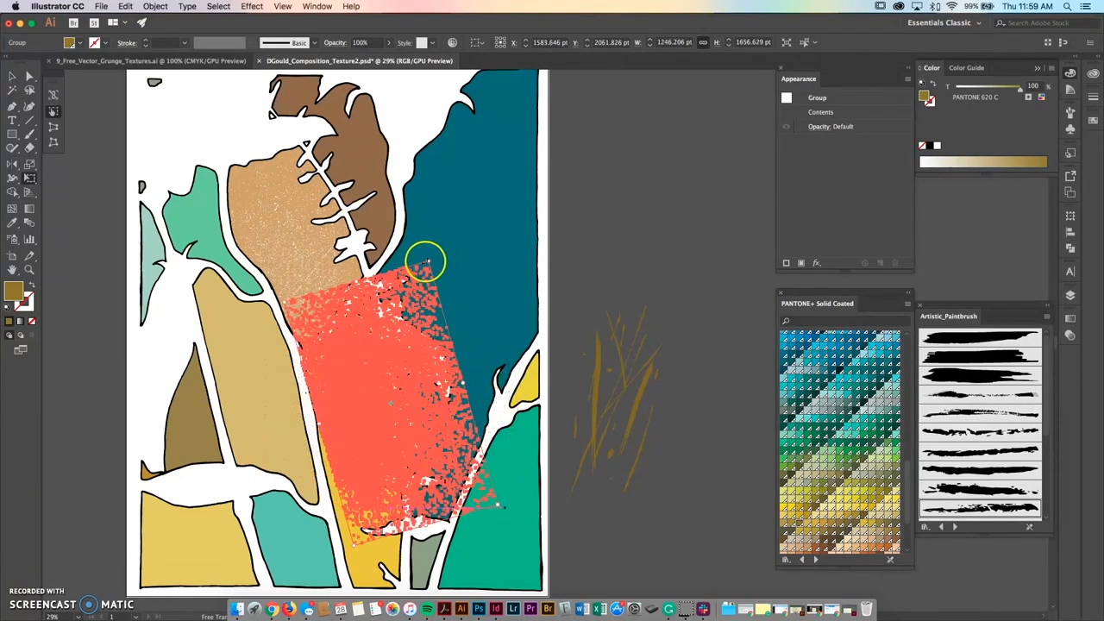
{"action": "left_click_drag", "start_coordinate": [442, 234], "coordinate": [444, 178]}
{"action": "left_click", "coordinate": [447, 260]}
{"action": "key", "text": "v"}
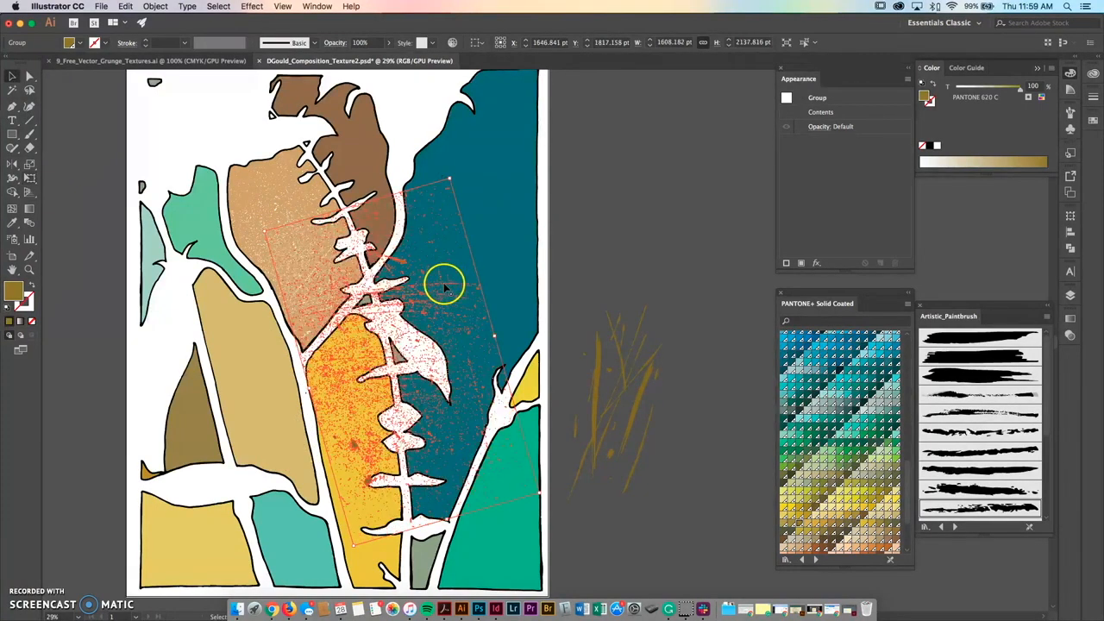
{"action": "left_click_drag", "start_coordinate": [438, 305], "coordinate": [436, 361]}
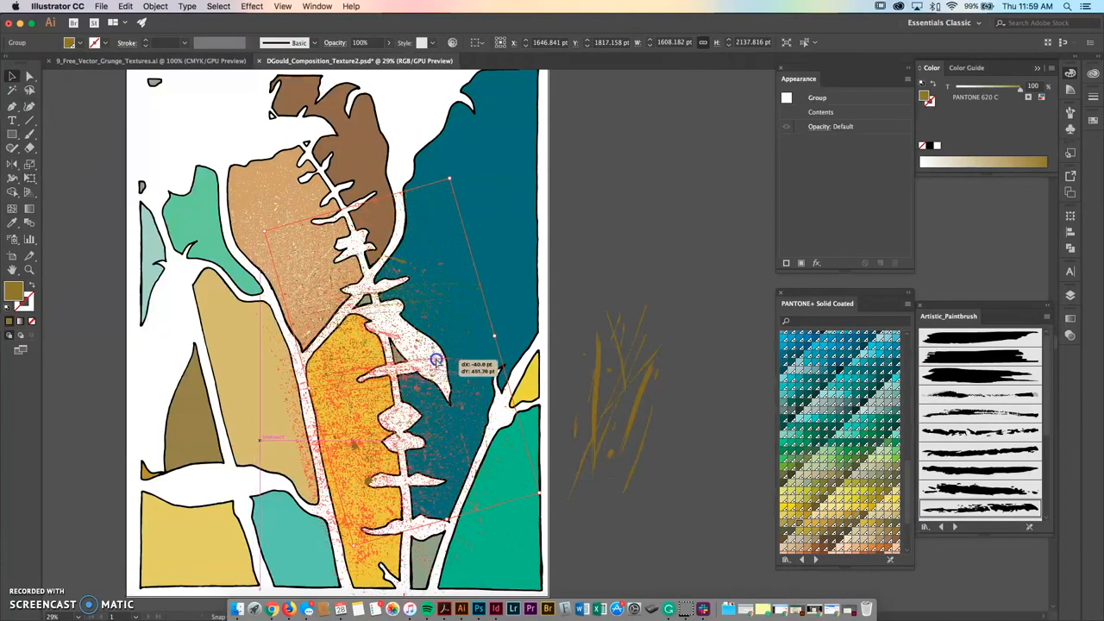
{"action": "left_click", "coordinate": [626, 215]}
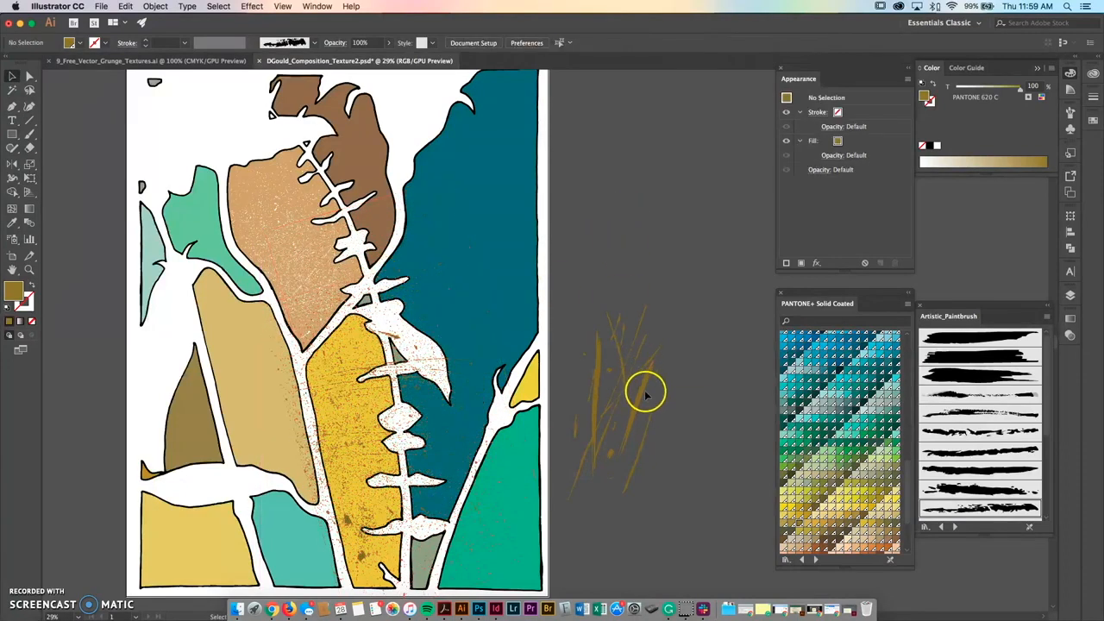
Move the olive brush stroke group over the textured yellow area, deselect it and inspect the layered result.
{"action": "mouse_move", "coordinate": [645, 391]}
{"action": "left_mouse_down"}
{"action": "mouse_move", "coordinate": [464, 434]}
{"action": "mouse_move", "coordinate": [392, 436]}
{"action": "left_mouse_up"}
{"action": "left_click", "coordinate": [653, 316]}
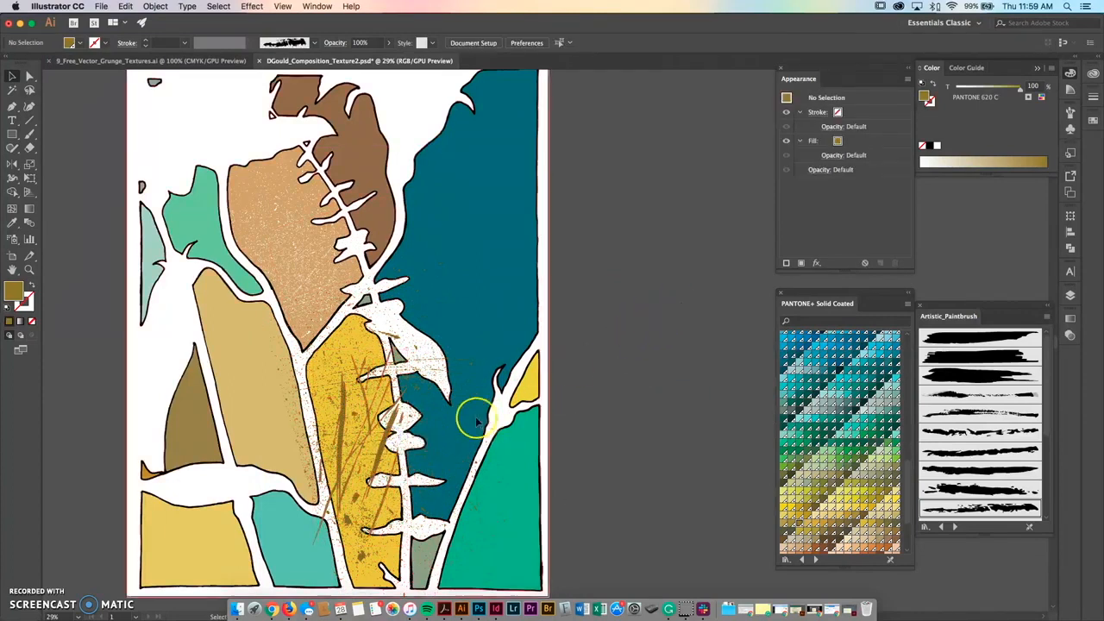
{"action": "scroll", "coordinate": [367, 427], "scroll_direction": "up", "scroll_amount": 3}
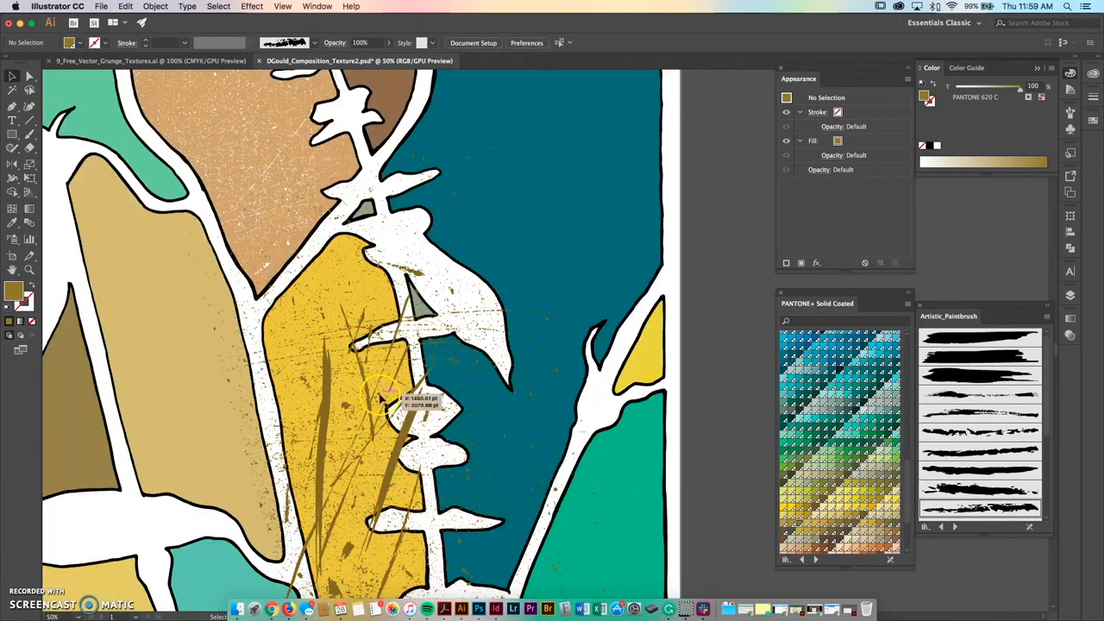
{"action": "scroll", "coordinate": [358, 449], "scroll_direction": "down", "scroll_amount": 2}
{"action": "scroll", "coordinate": [377, 511], "scroll_direction": "down", "scroll_amount": 1}
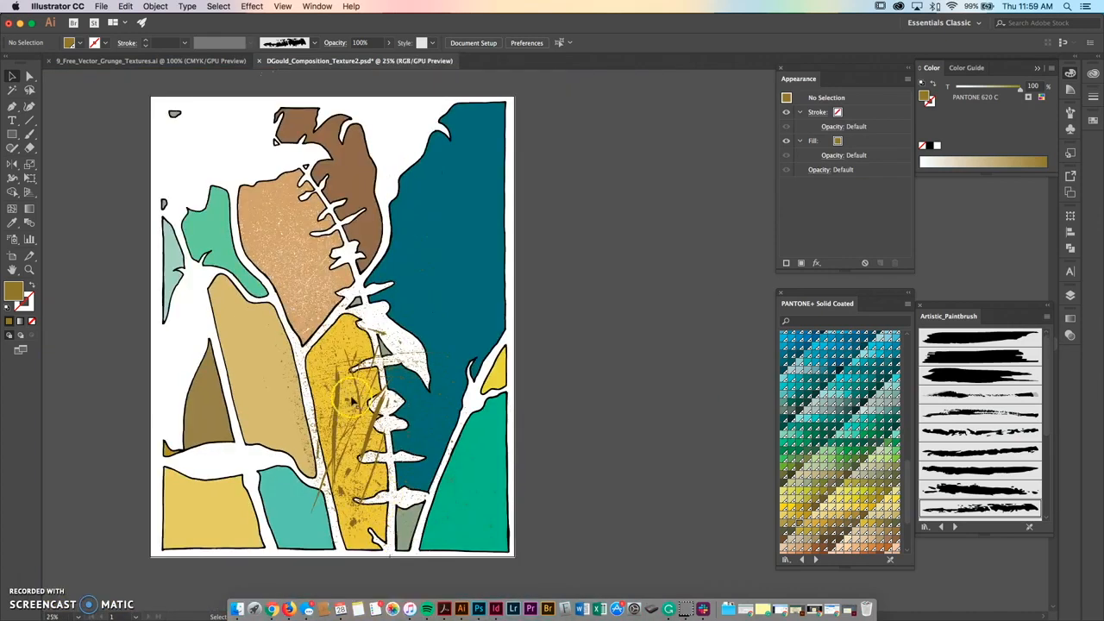
{"action": "scroll", "coordinate": [353, 400], "scroll_direction": "up", "scroll_amount": 1}
Try selecting the olive grunge texture together with the brush stroke group on the yellow area.
{"action": "left_click_drag", "start_coordinate": [390, 326], "coordinate": [362, 316]}
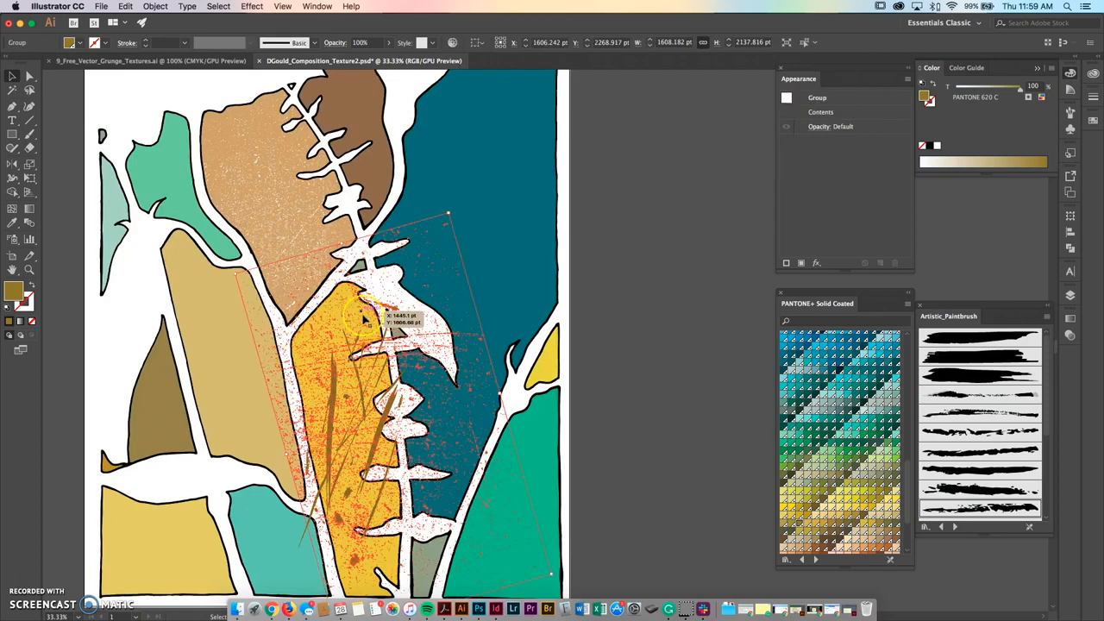
{"action": "left_click", "coordinate": [391, 409]}
{"action": "left_click", "coordinate": [391, 408]}
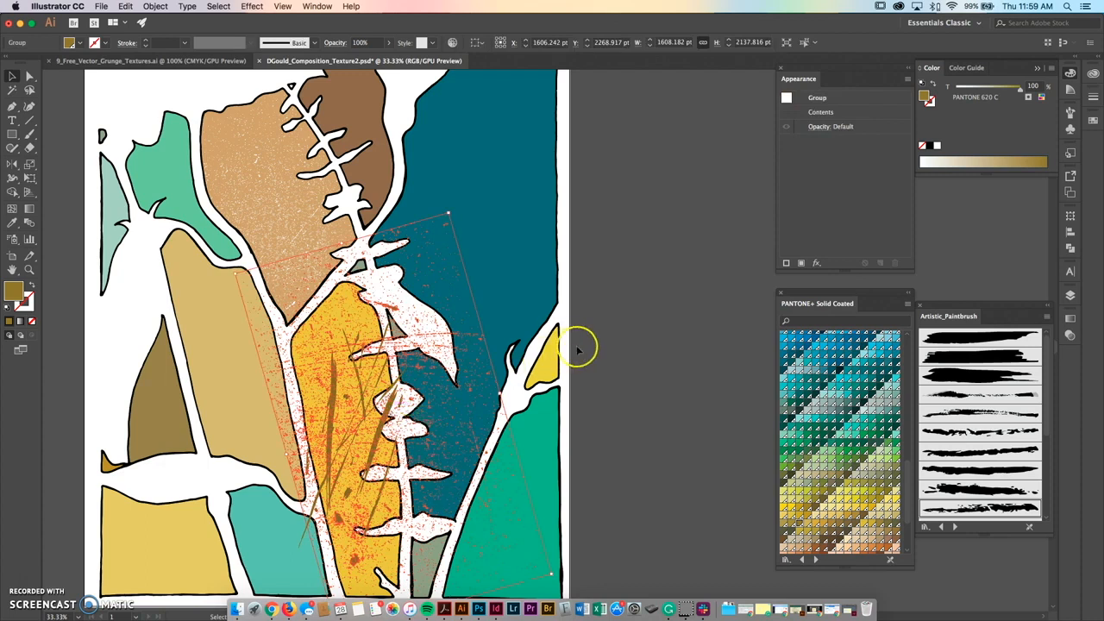
{"action": "left_click", "coordinate": [619, 339]}
{"action": "scroll", "coordinate": [360, 352], "scroll_direction": "up", "scroll_amount": 5}
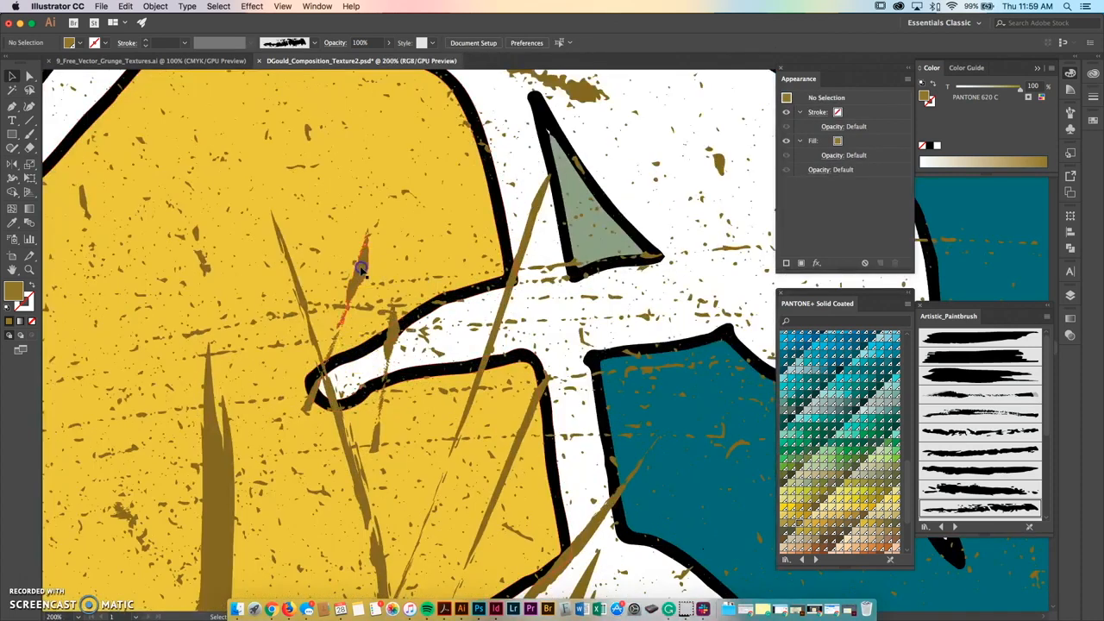
{"action": "left_click", "coordinate": [361, 261]}
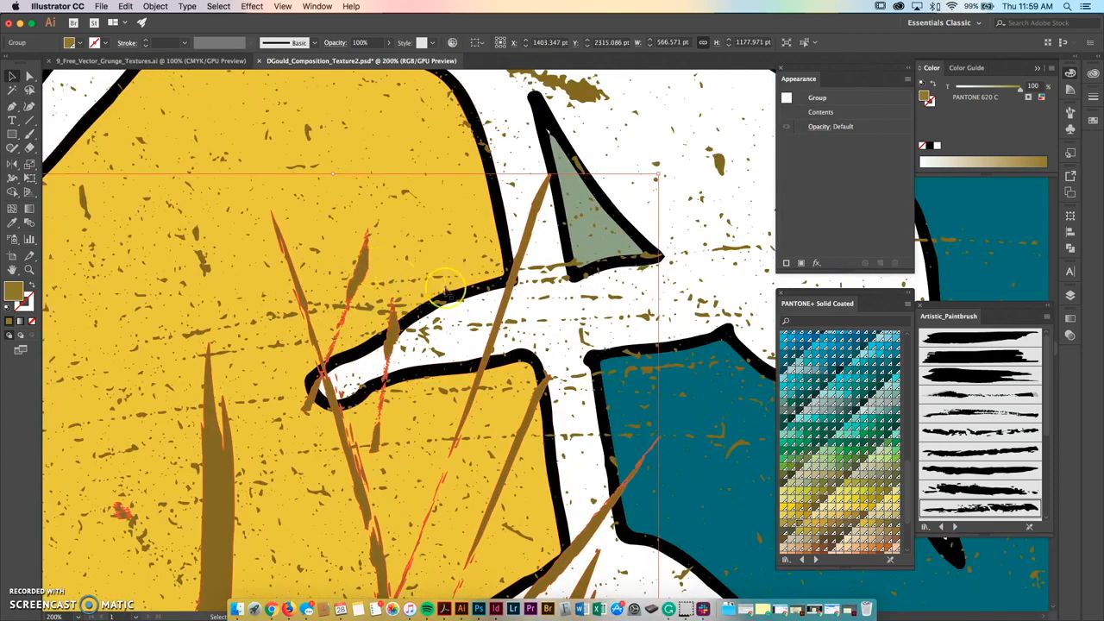
{"action": "left_click", "coordinate": [389, 286]}
{"action": "scroll", "coordinate": [392, 284], "scroll_direction": "down", "scroll_amount": 3}
{"action": "scroll", "coordinate": [391, 287], "scroll_direction": "down", "scroll_amount": 2}
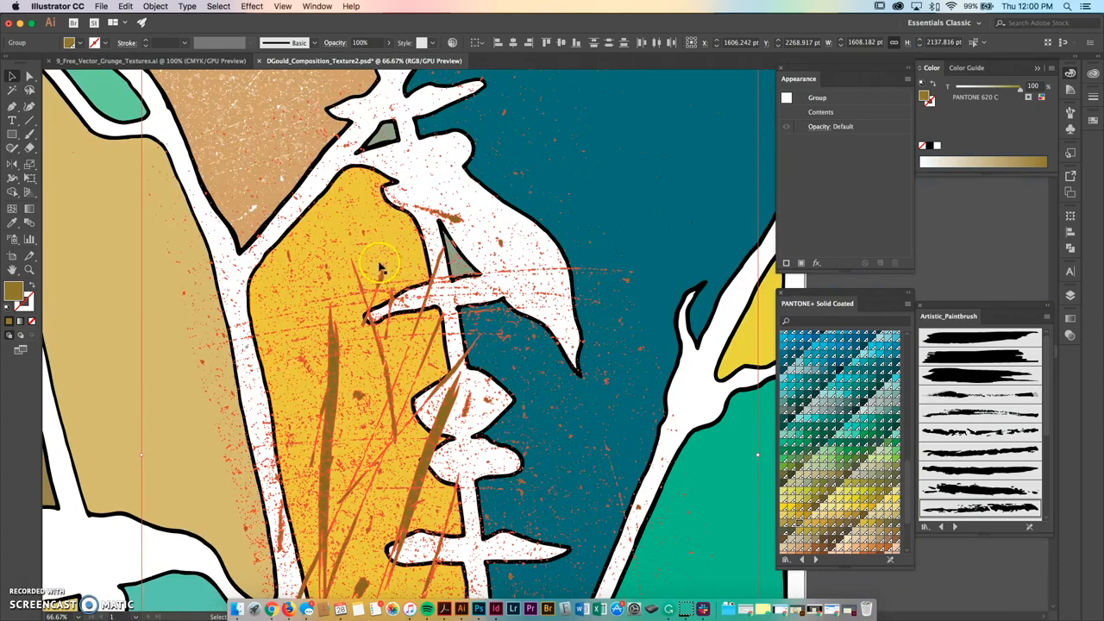
Select both the olive brush stroke group and the grunge texture group over the yellow area.
{"action": "scroll", "coordinate": [380, 268], "scroll_direction": "up", "scroll_amount": 3}
{"action": "left_click", "coordinate": [374, 273]}
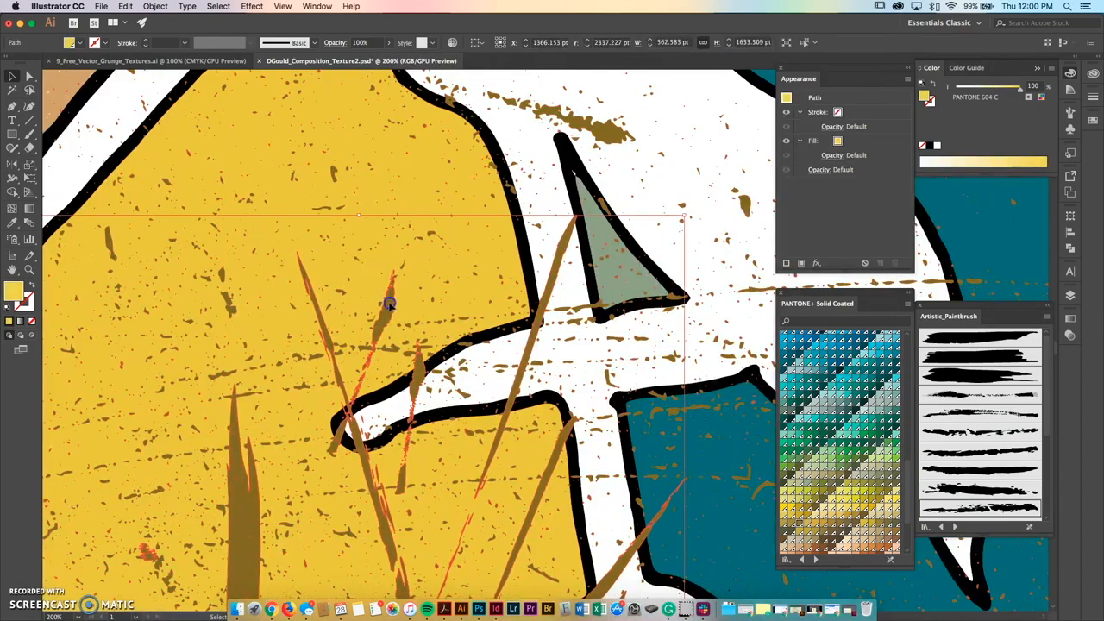
{"action": "left_click", "coordinate": [389, 302]}
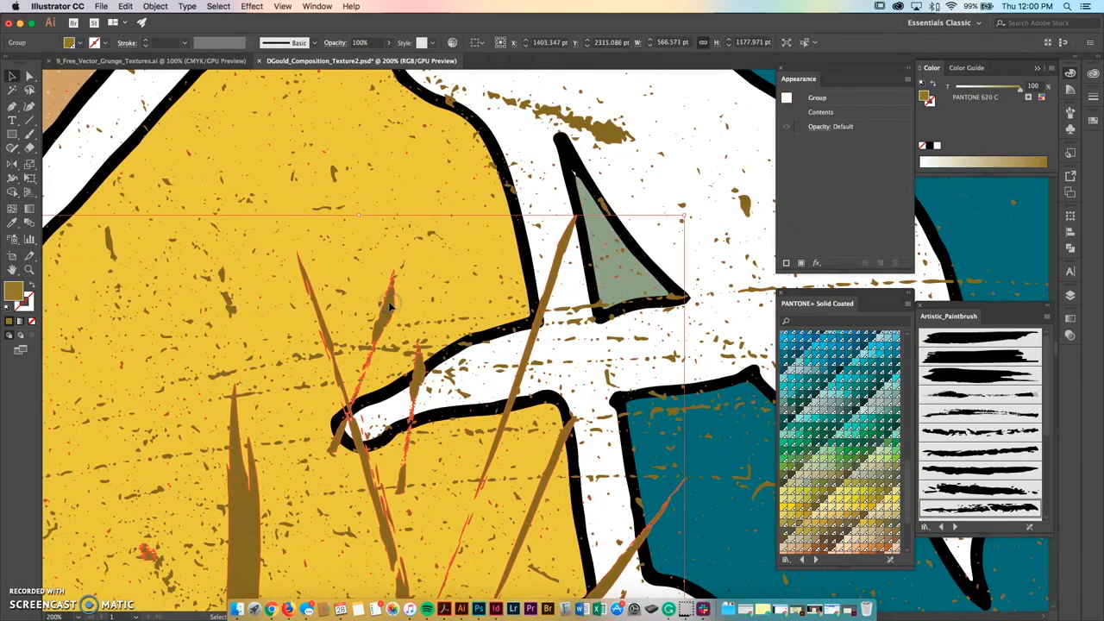
{"action": "left_click", "coordinate": [432, 239]}
{"action": "scroll", "coordinate": [402, 306], "scroll_direction": "down", "scroll_amount": 4}
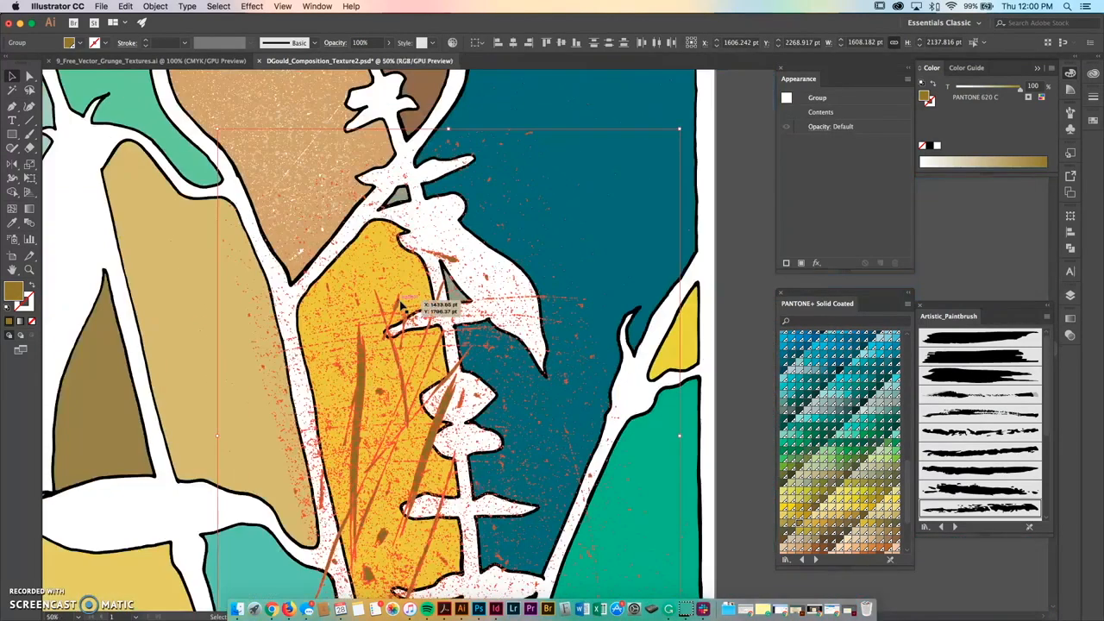
Group the selected olive brush strokes and grunge texture into one group and deselect it.
{"action": "left_click", "coordinate": [155, 7]}
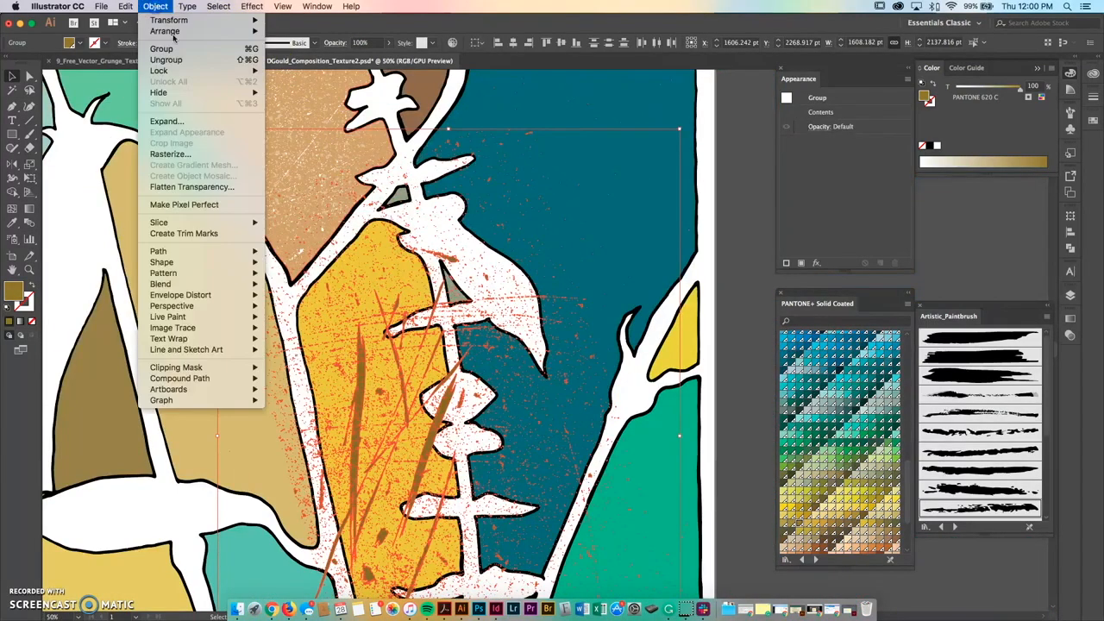
{"action": "left_click", "coordinate": [171, 48]}
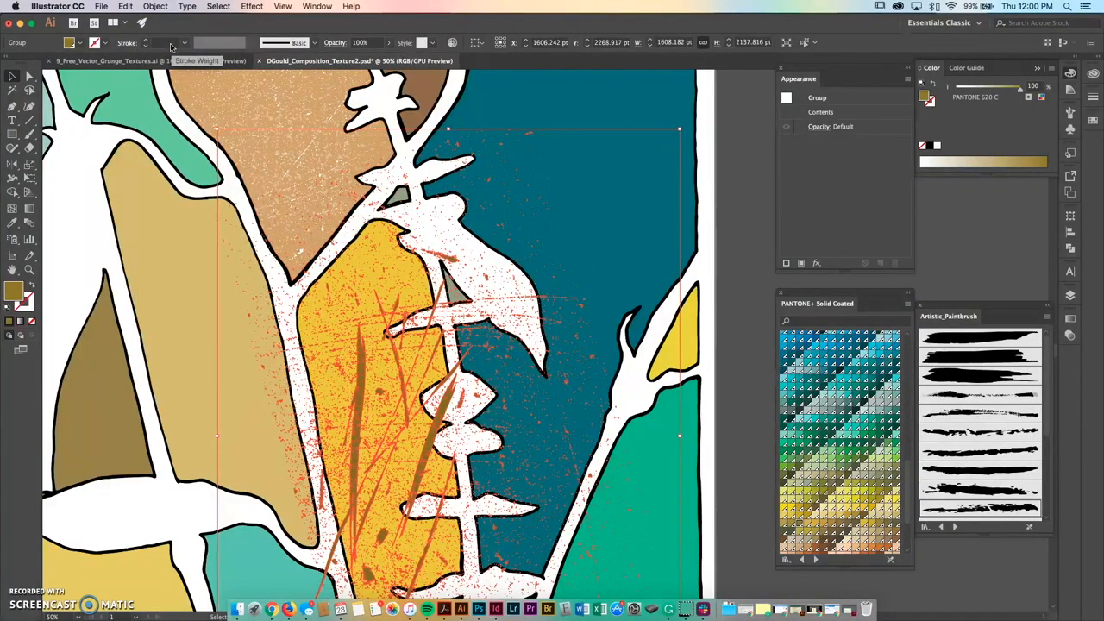
{"action": "left_click", "coordinate": [746, 140]}
Copy the central yellow area's path, paste it in front and bring the copy to the front of the stacking order.
{"action": "scroll", "coordinate": [402, 274], "scroll_direction": "up", "scroll_amount": 5}
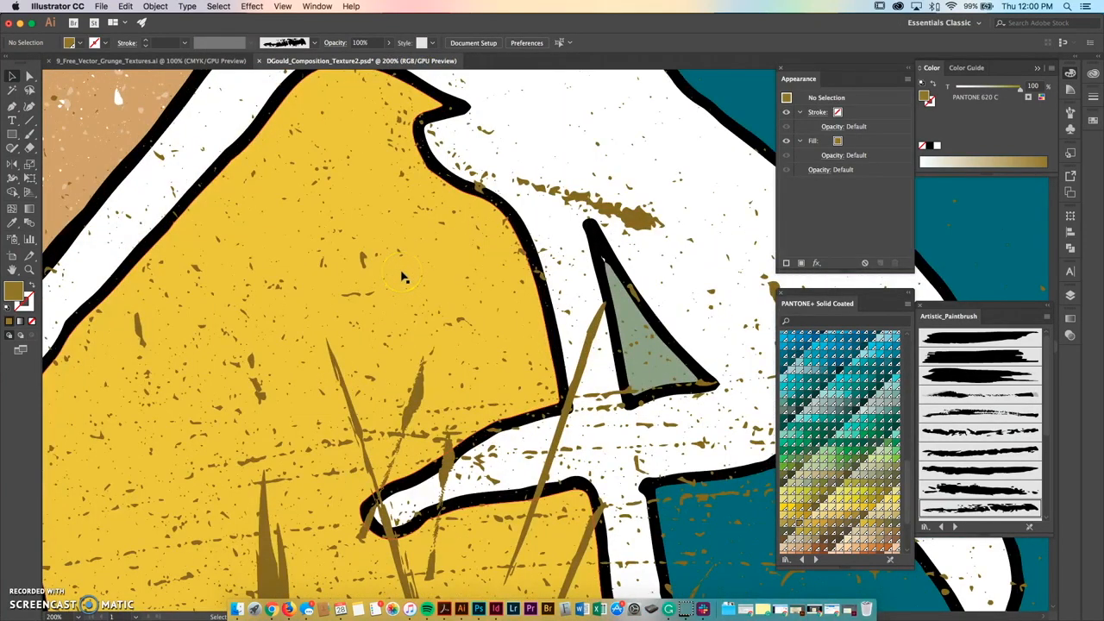
{"action": "left_click", "coordinate": [397, 277]}
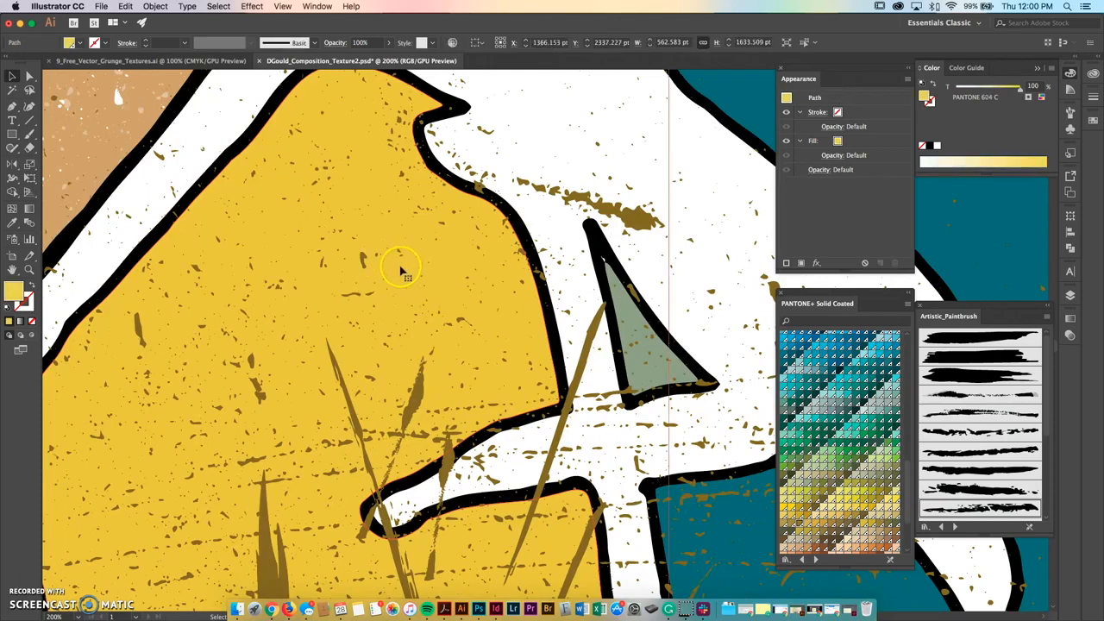
{"action": "scroll", "coordinate": [403, 272], "scroll_direction": "down", "scroll_amount": 3}
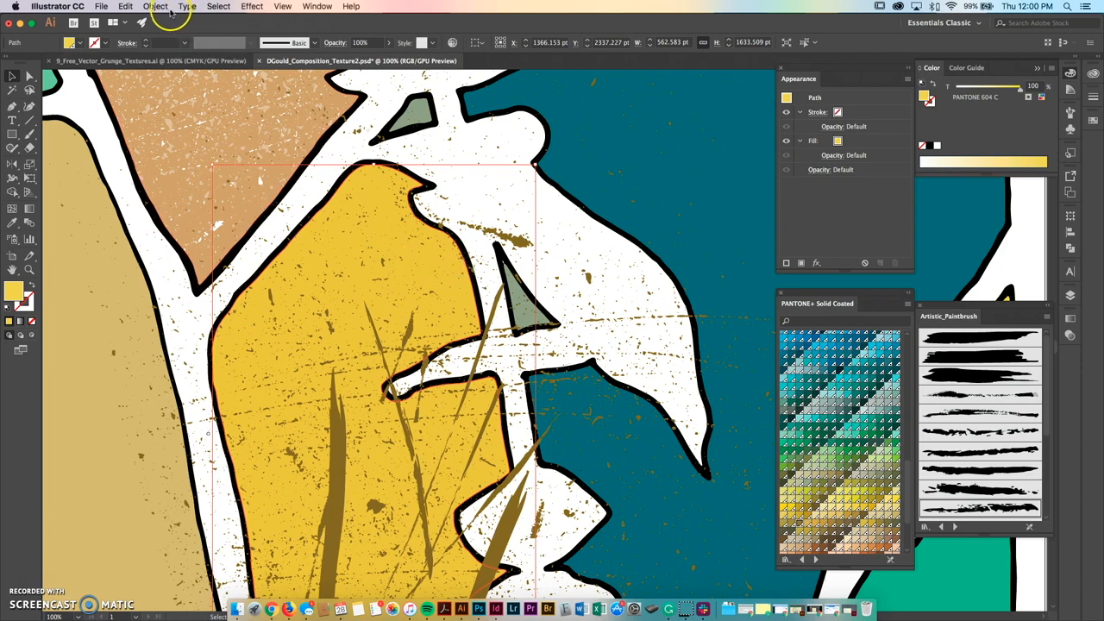
{"action": "left_click", "coordinate": [129, 7]}
{"action": "left_click", "coordinate": [136, 59]}
{"action": "left_click", "coordinate": [126, 7]}
{"action": "left_click", "coordinate": [154, 82]}
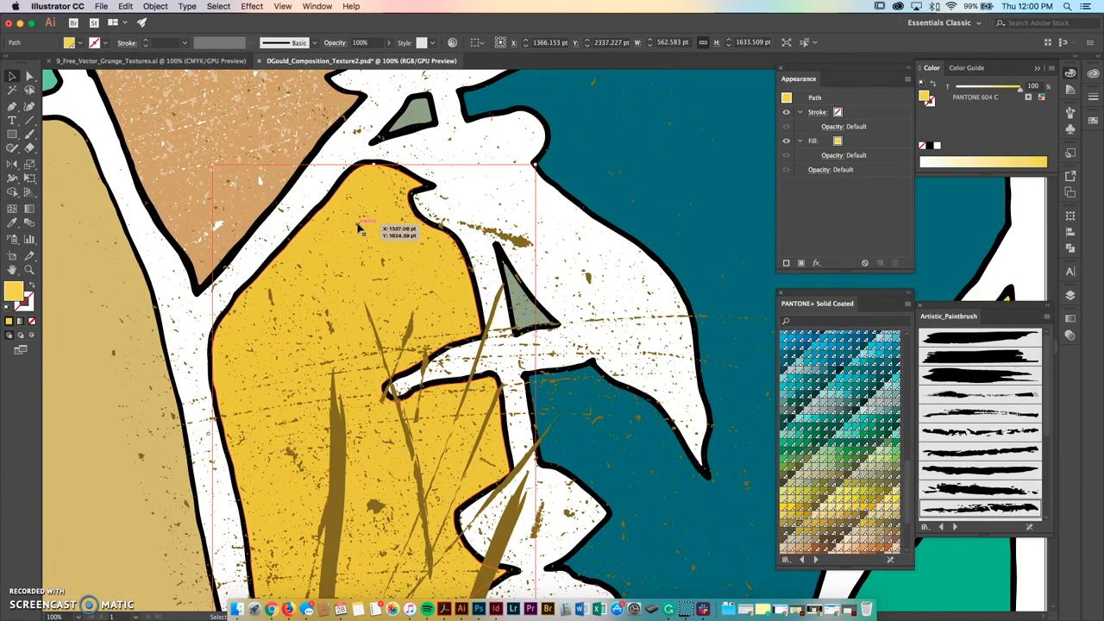
{"action": "left_click", "coordinate": [364, 358]}
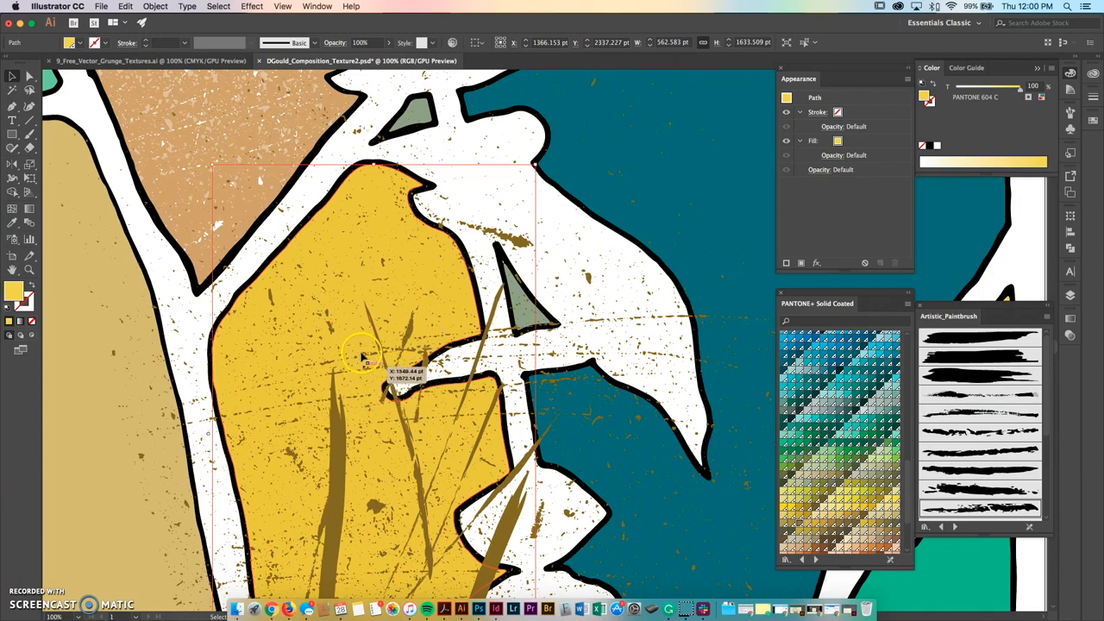
{"action": "left_click", "coordinate": [154, 6]}
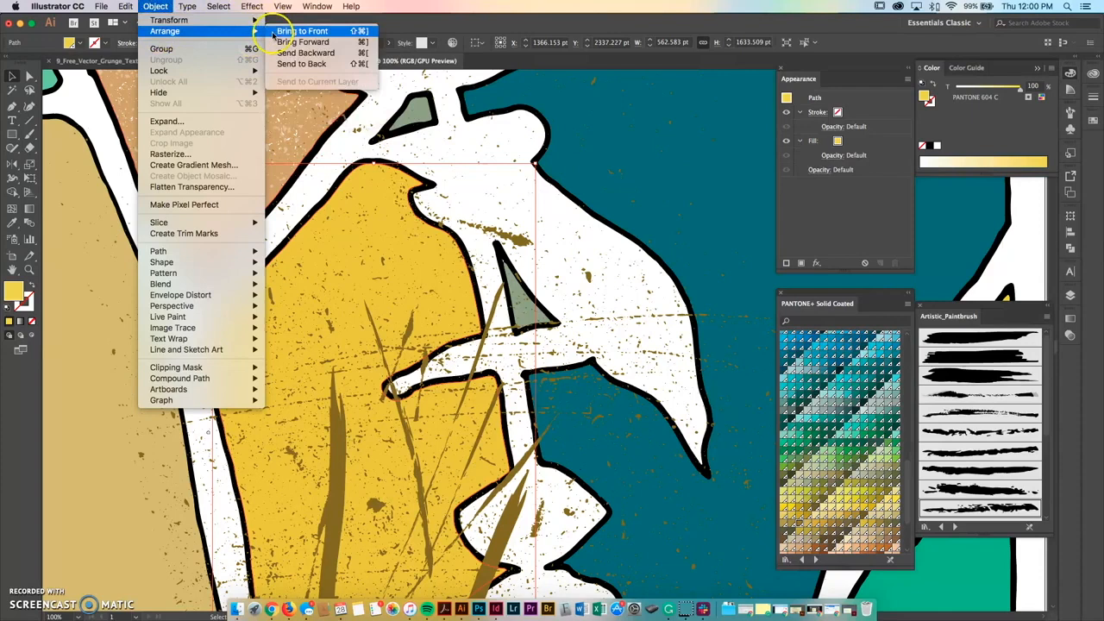
{"action": "left_click", "coordinate": [275, 32]}
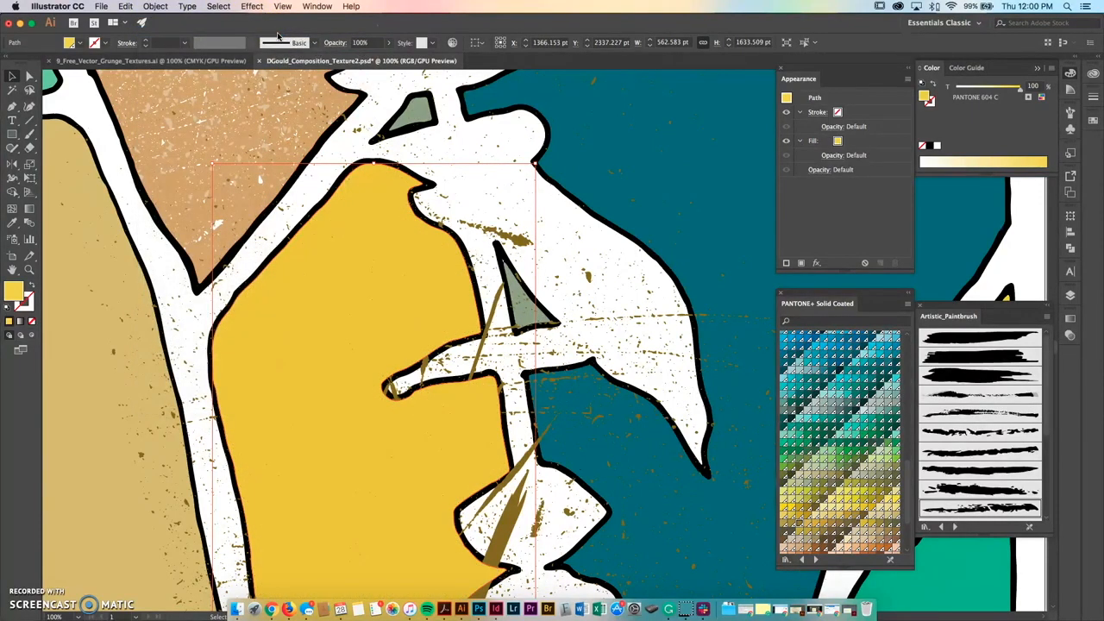
Add the olive texture group to the selected yellow path, make a clipping mask from both and deselect the result.
{"action": "left_click", "coordinate": [518, 243]}
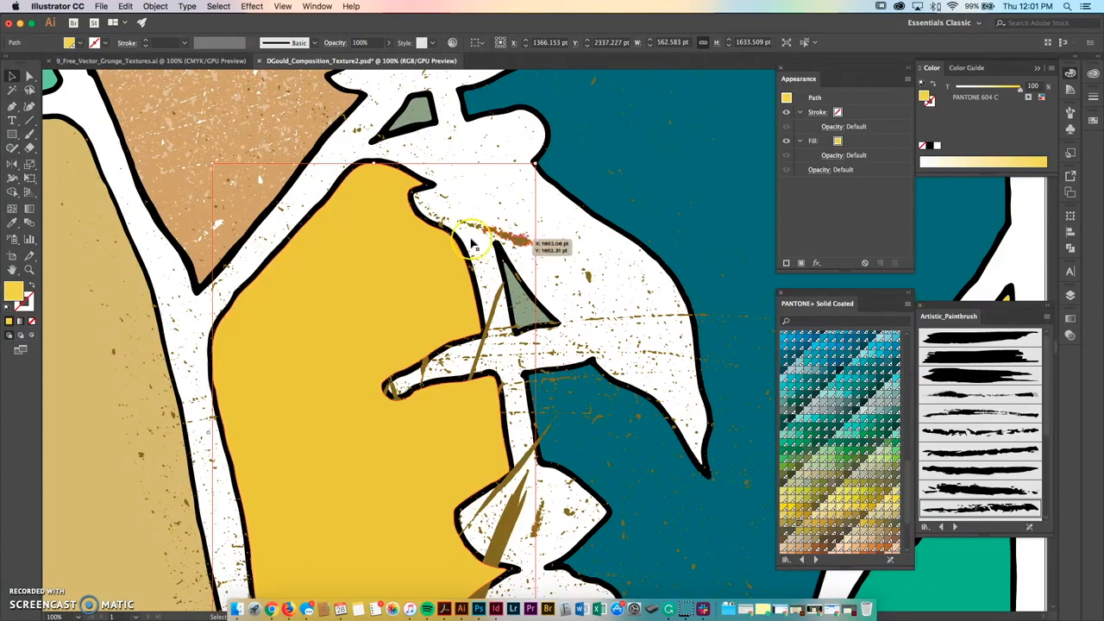
{"action": "left_click", "coordinate": [525, 249]}
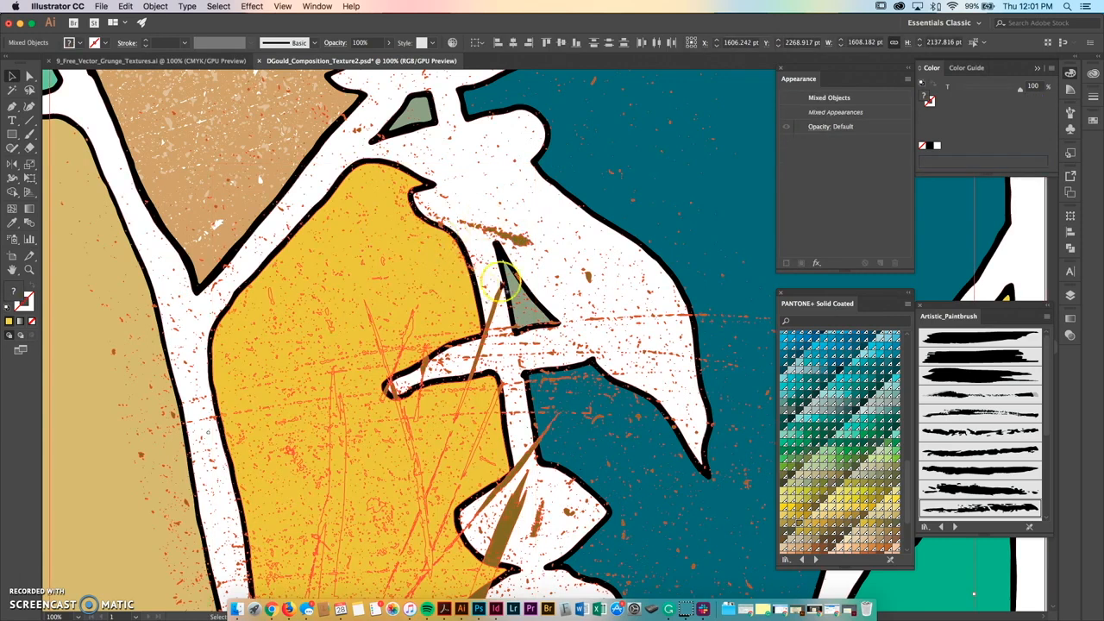
{"action": "scroll", "coordinate": [479, 268], "scroll_direction": "down", "scroll_amount": 2}
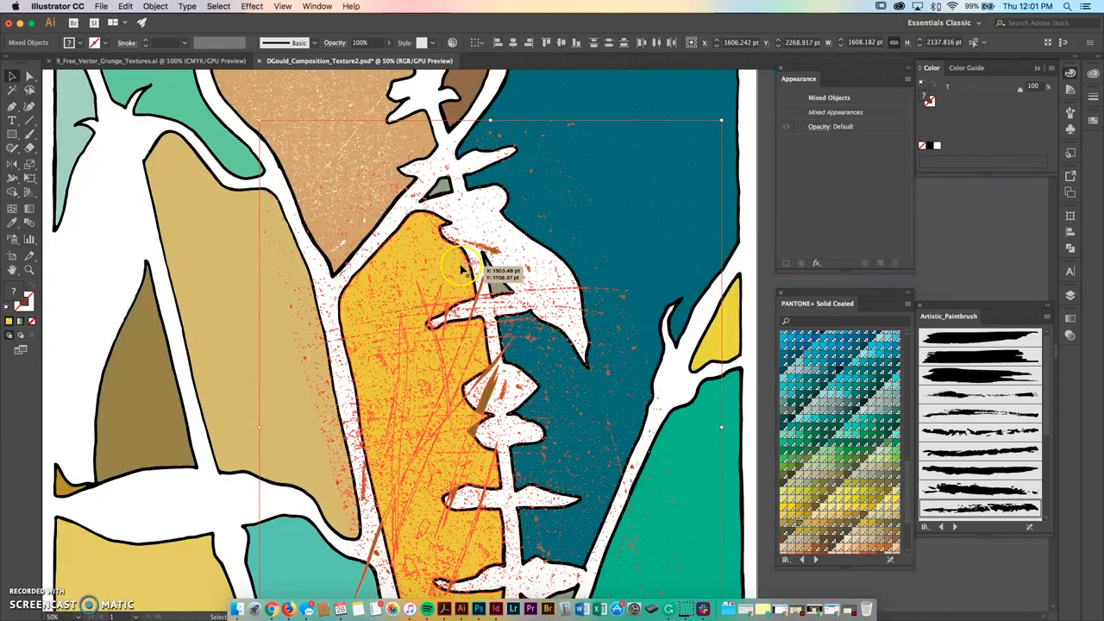
{"action": "left_click", "coordinate": [153, 6]}
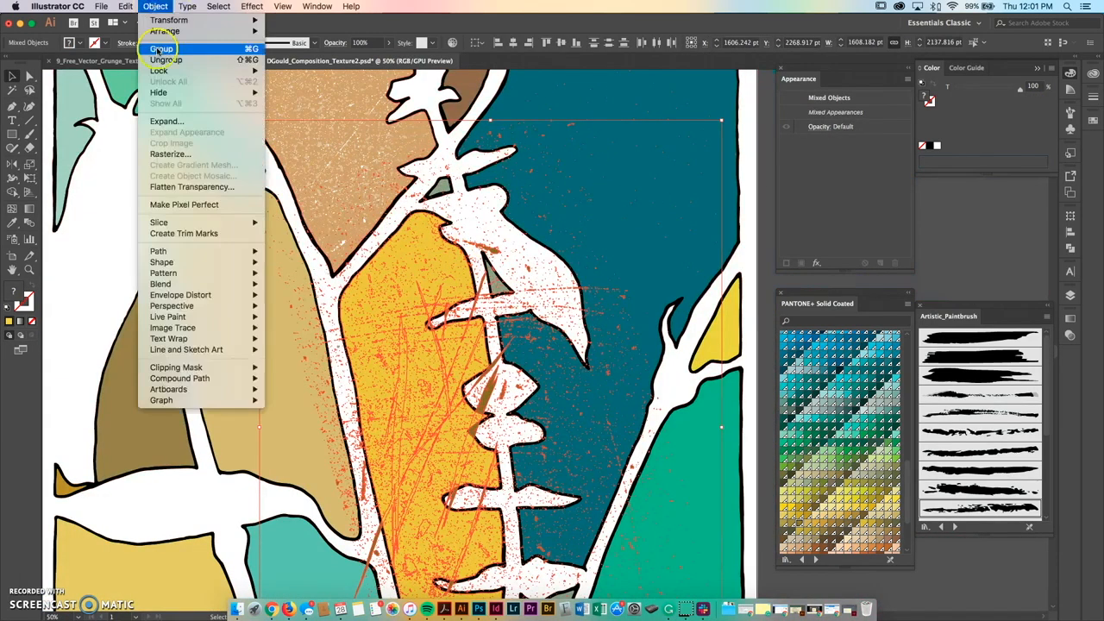
{"action": "mouse_move", "coordinate": [215, 369]}
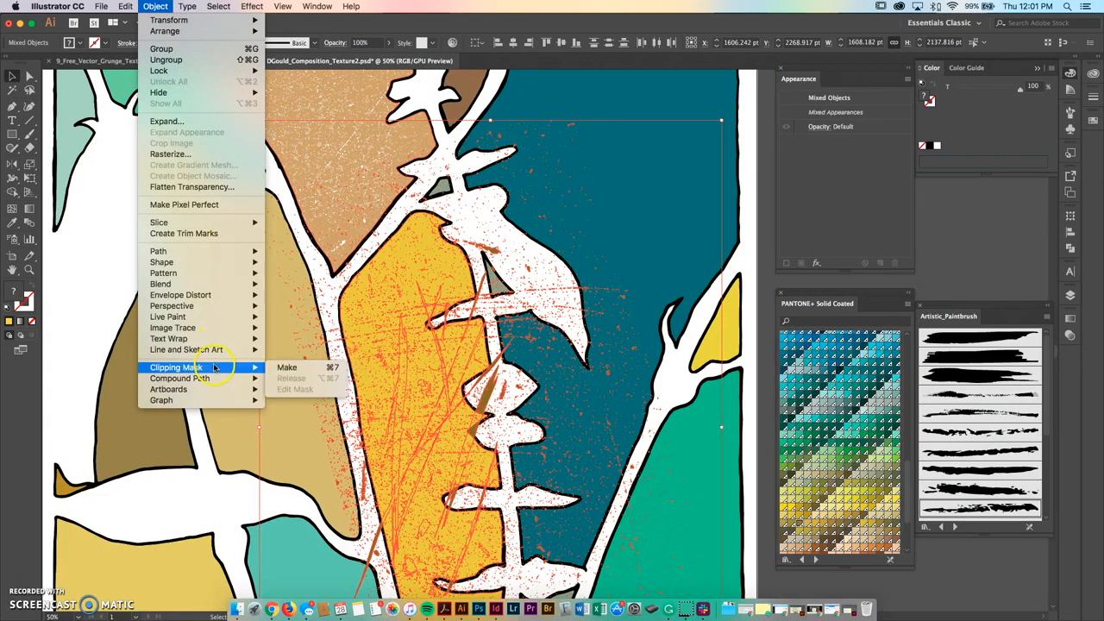
{"action": "left_click", "coordinate": [285, 368]}
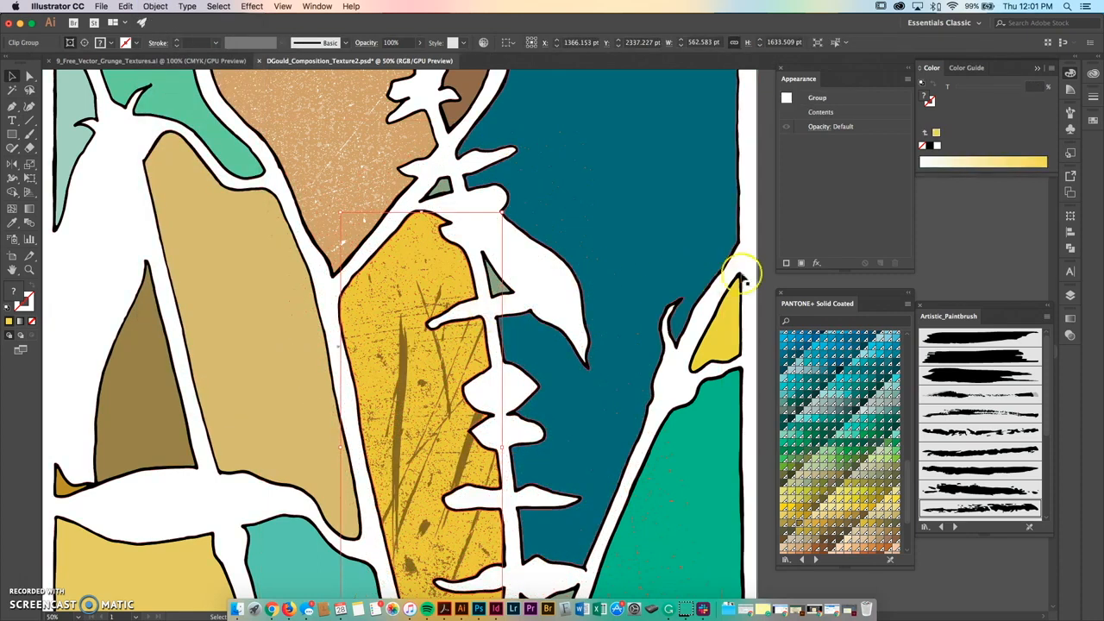
{"action": "left_click", "coordinate": [768, 272]}
Try moving the clipped texture away from the yellow area over the plant stem, and undo the move.
{"action": "left_click_drag", "start_coordinate": [497, 402], "coordinate": [443, 358]}
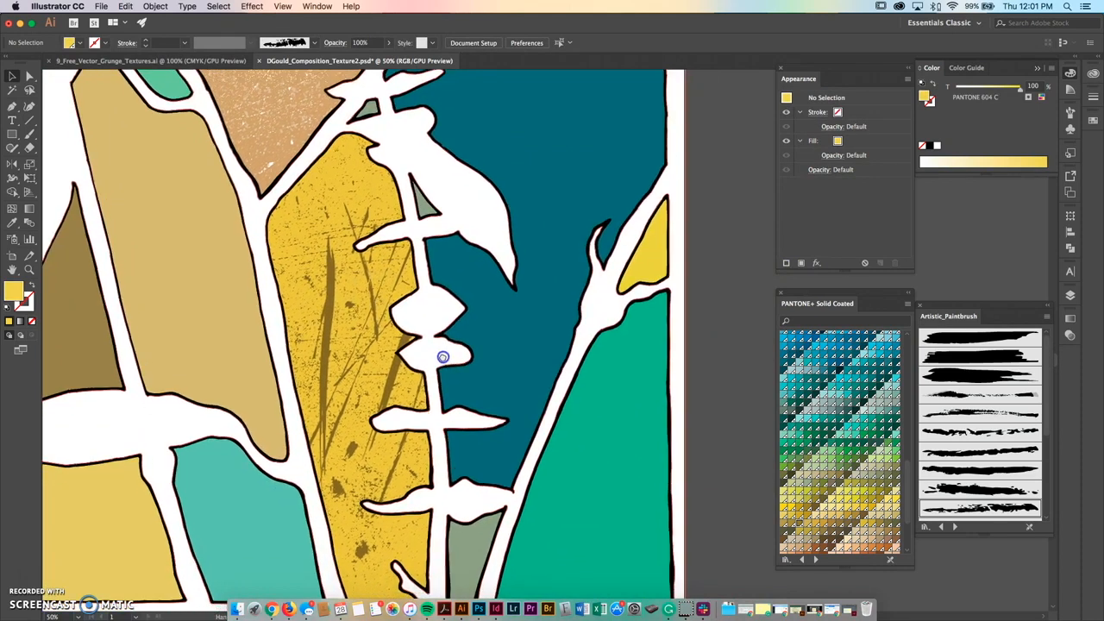
{"action": "left_click_drag", "start_coordinate": [345, 283], "coordinate": [431, 246]}
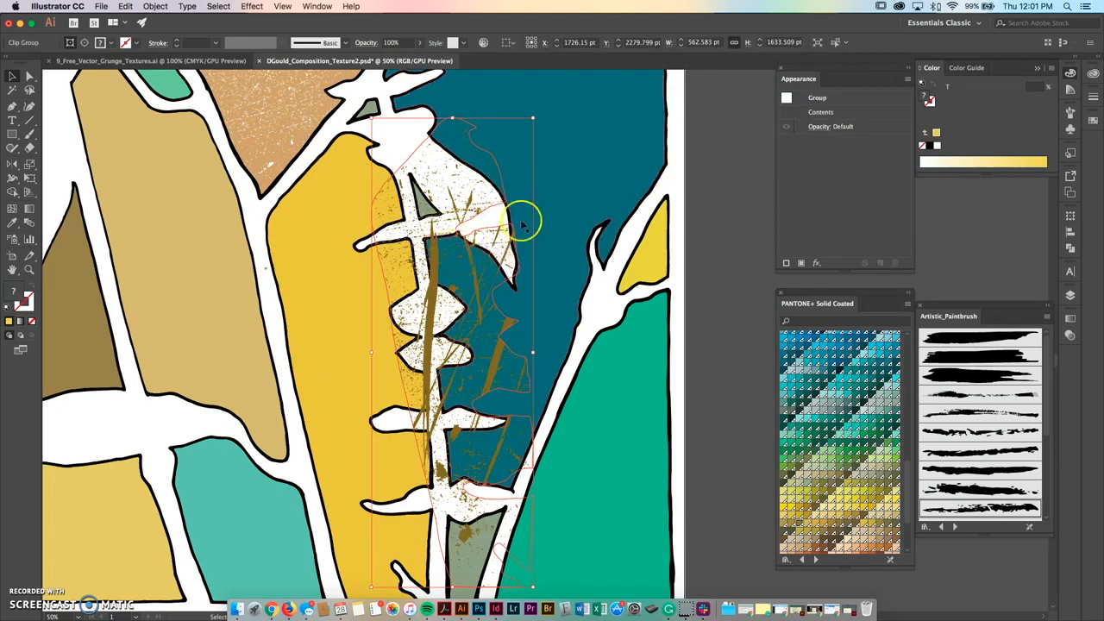
{"action": "left_click", "coordinate": [716, 245]}
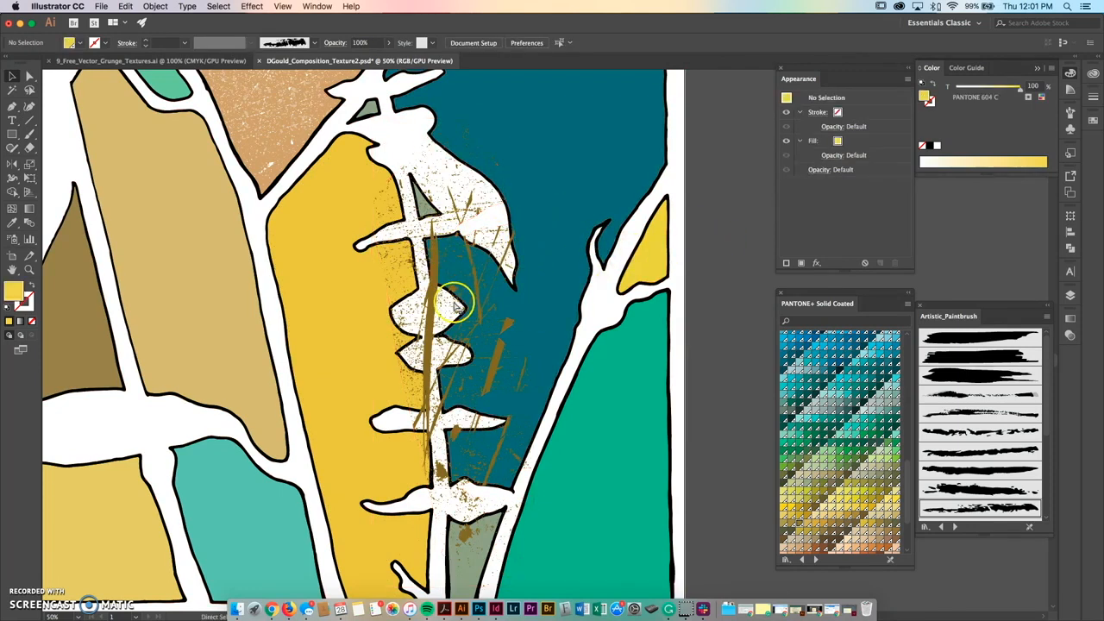
{"action": "key", "text": "super+z"}
{"action": "left_click", "coordinate": [722, 264]}
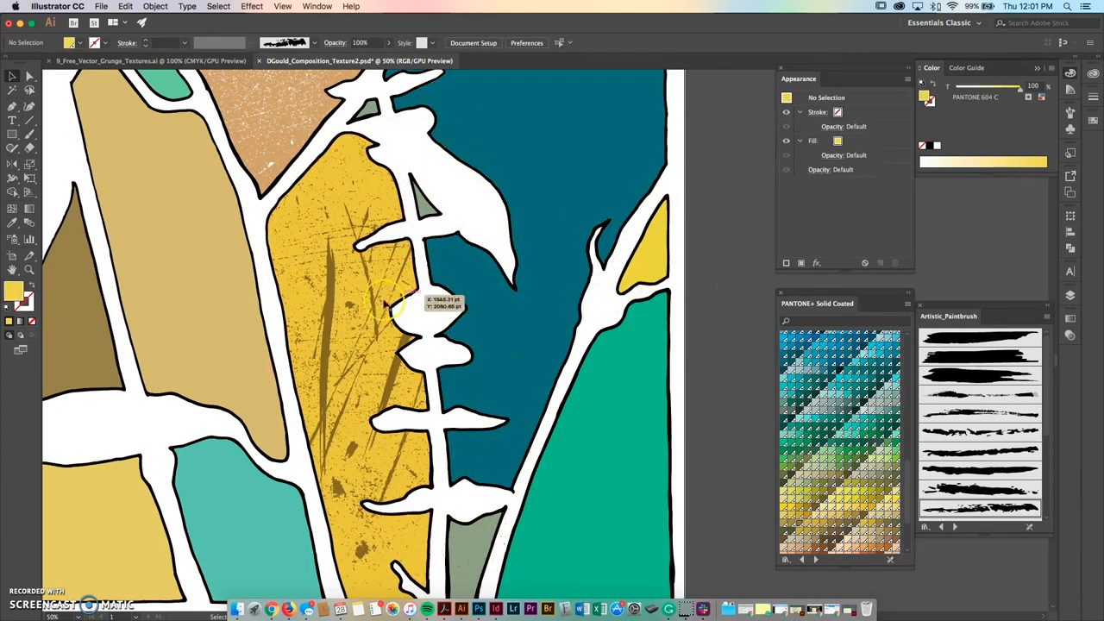
Isolate the clip group on the yellow area and recolor its combined grunge and brush stroke group with PANTONE 717 C.
{"action": "scroll", "coordinate": [357, 182], "scroll_direction": "up", "scroll_amount": 3}
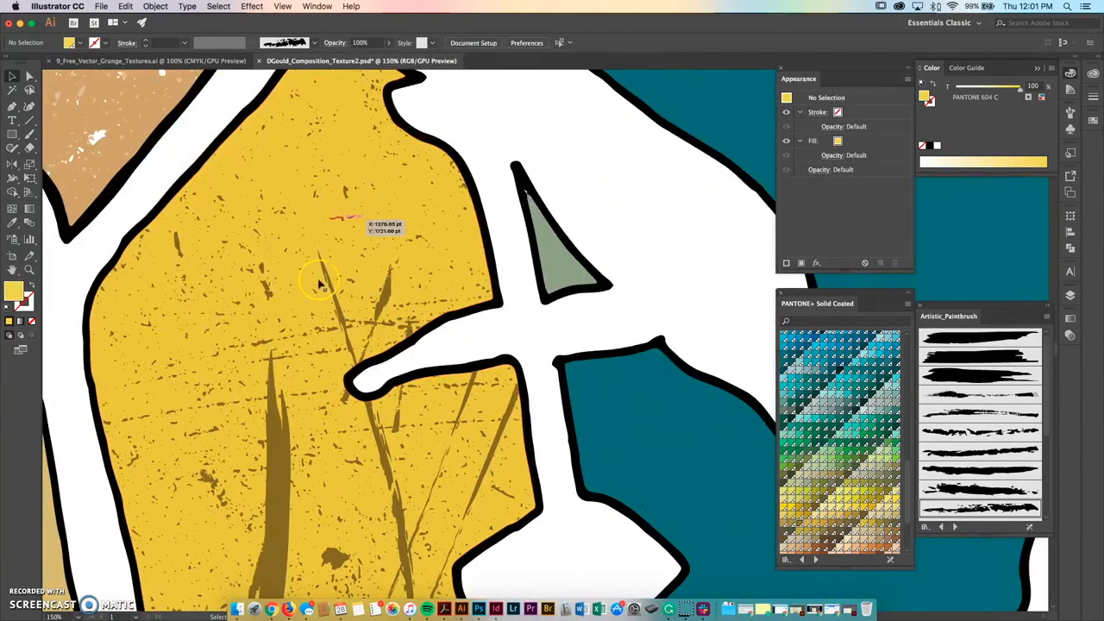
{"action": "scroll", "coordinate": [323, 294], "scroll_direction": "down", "scroll_amount": 1}
{"action": "left_click", "coordinate": [294, 401]}
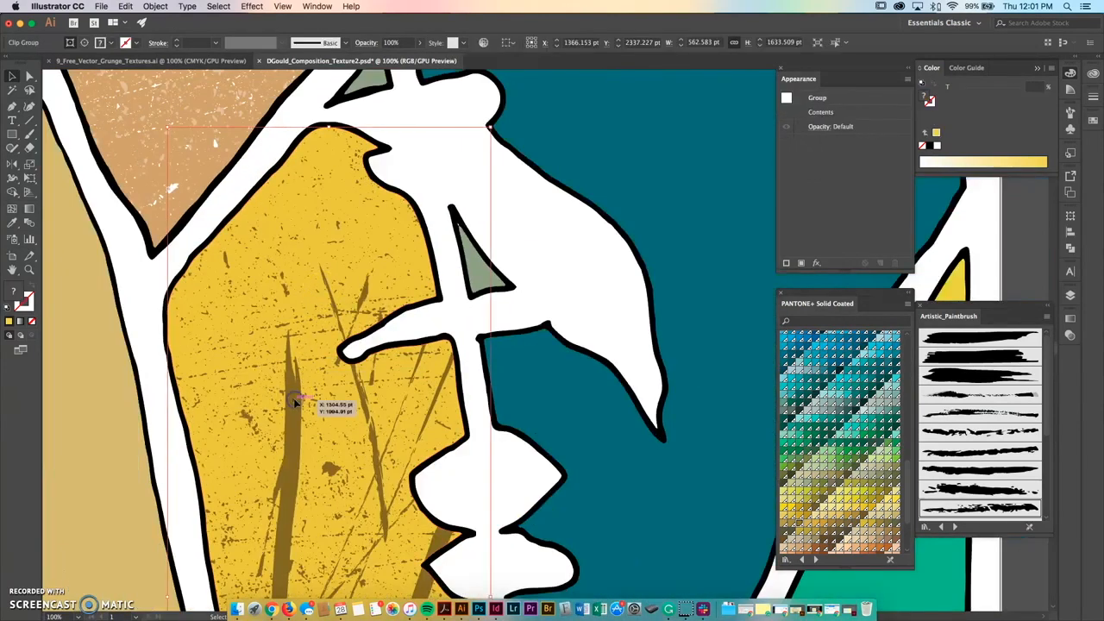
{"action": "double_click", "coordinate": [294, 403]}
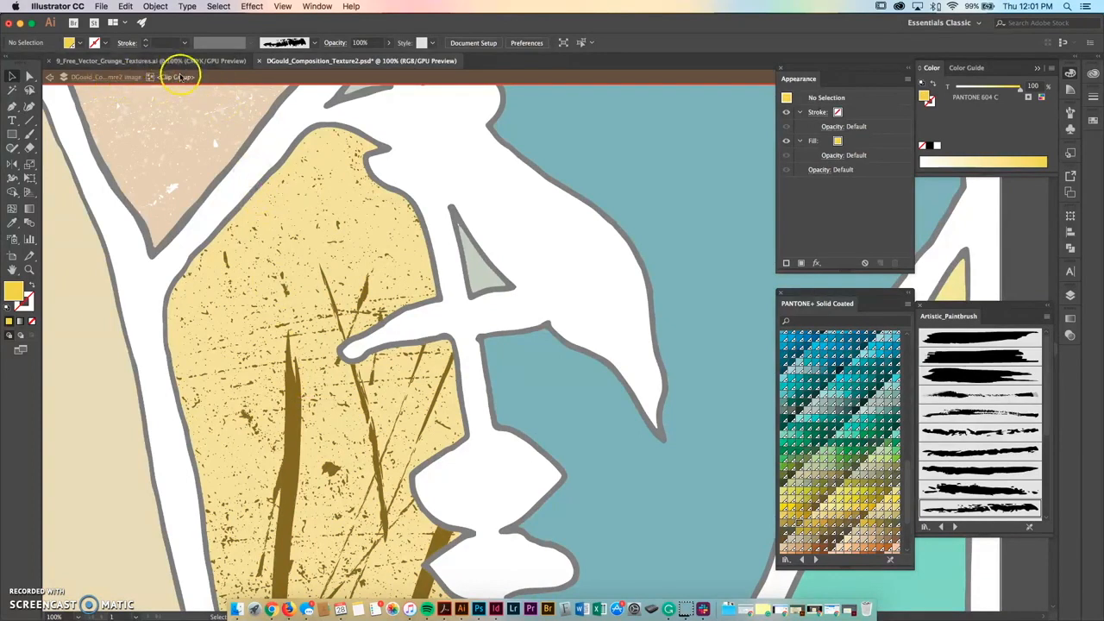
{"action": "left_click", "coordinate": [288, 423]}
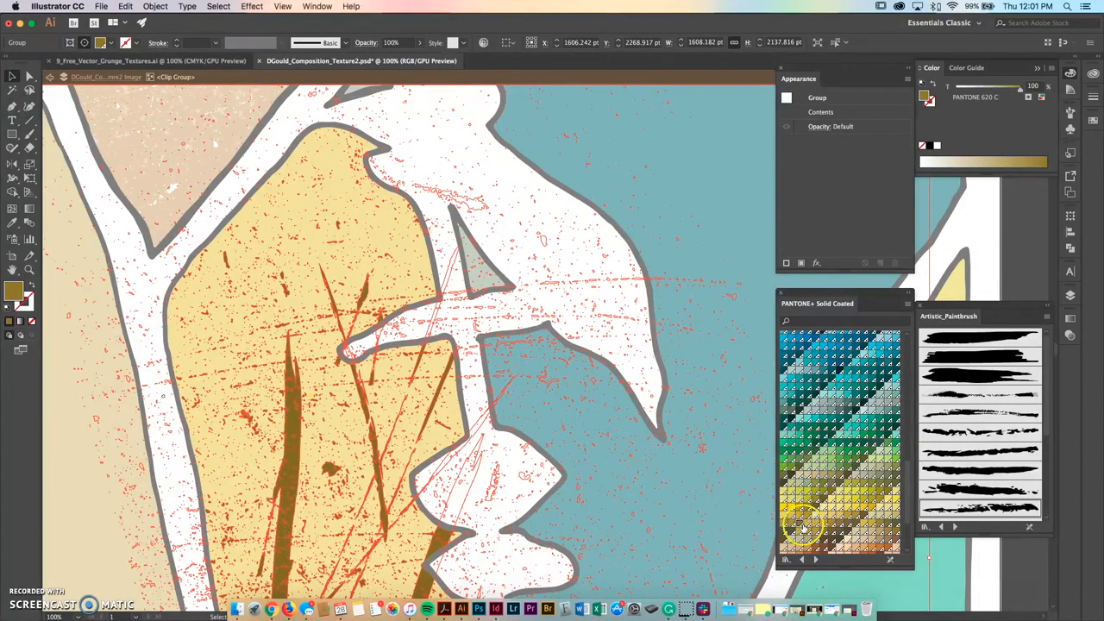
{"action": "scroll", "coordinate": [860, 516], "scroll_direction": "down", "scroll_amount": 2}
{"action": "scroll", "coordinate": [861, 515], "scroll_direction": "down", "scroll_amount": 6}
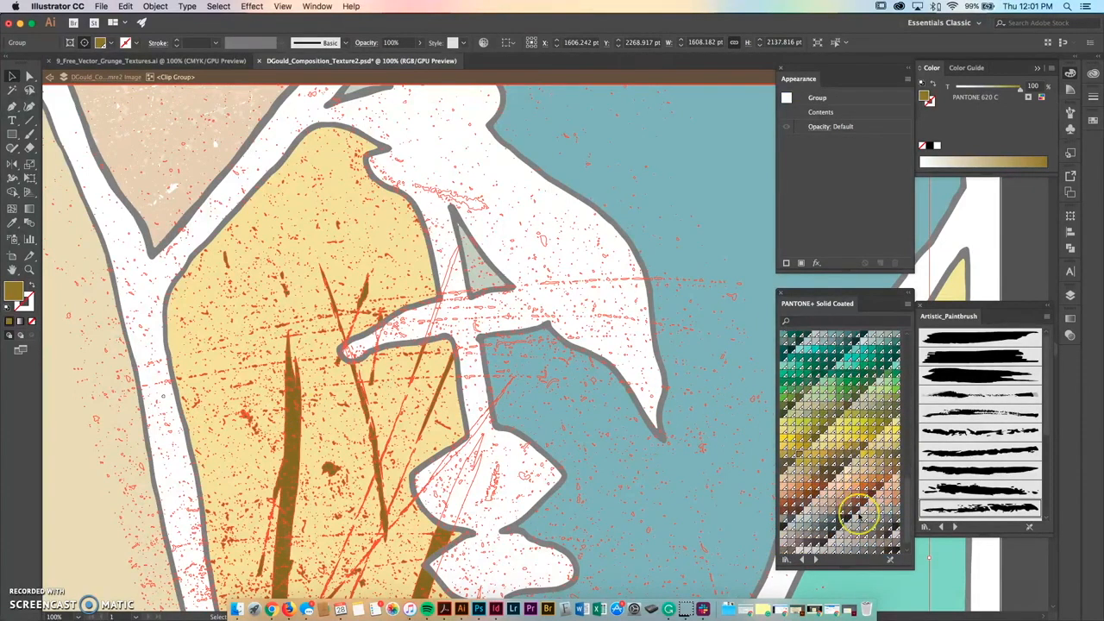
{"action": "left_click", "coordinate": [844, 499]}
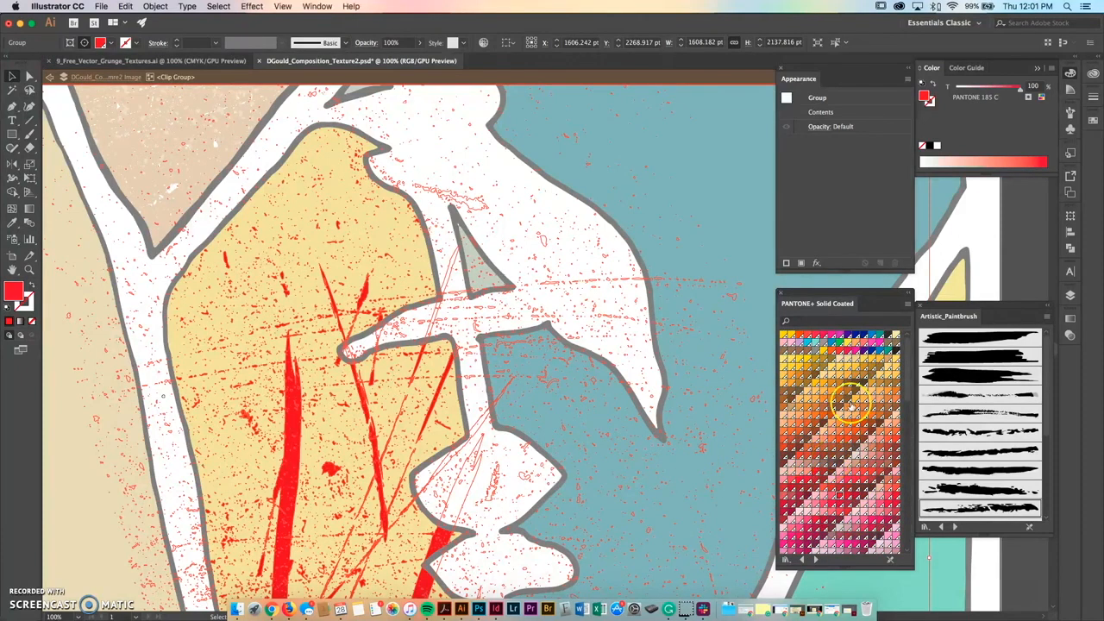
{"action": "left_click", "coordinate": [826, 420]}
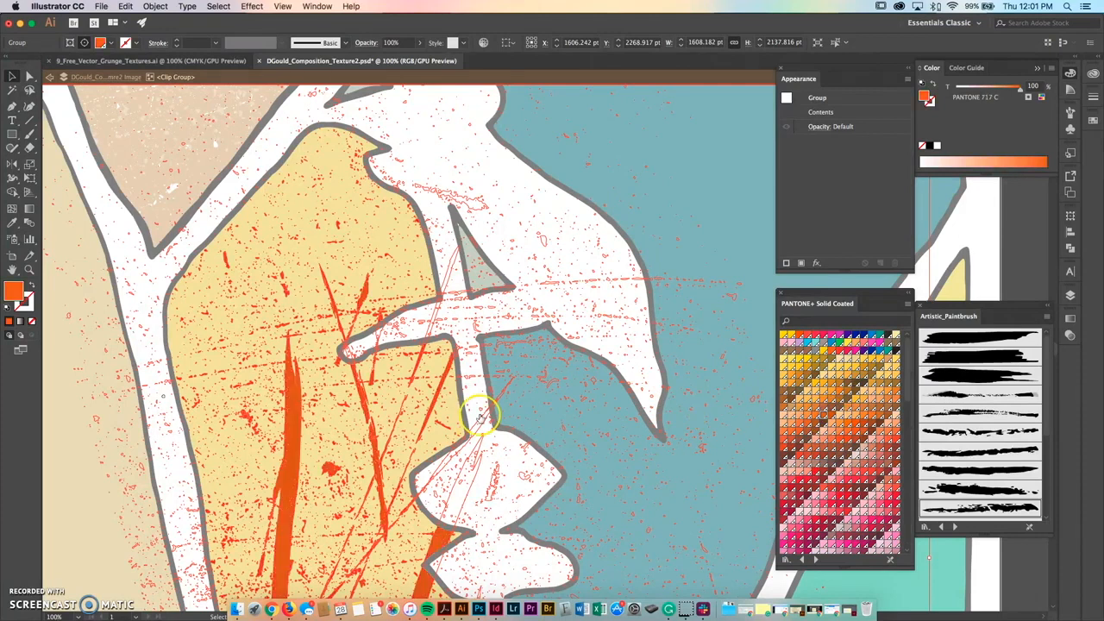
Isolate the nested group, fill only its brush strokes with PANTONE 144 C and exit isolation mode completely.
{"action": "double_click", "coordinate": [295, 431]}
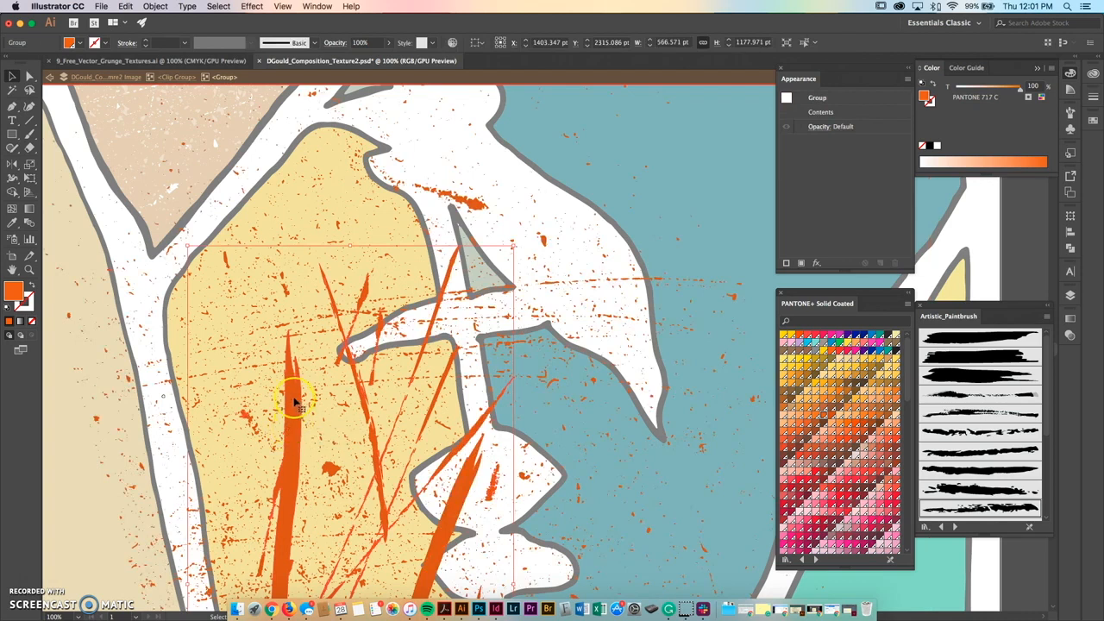
{"action": "left_click", "coordinate": [255, 371]}
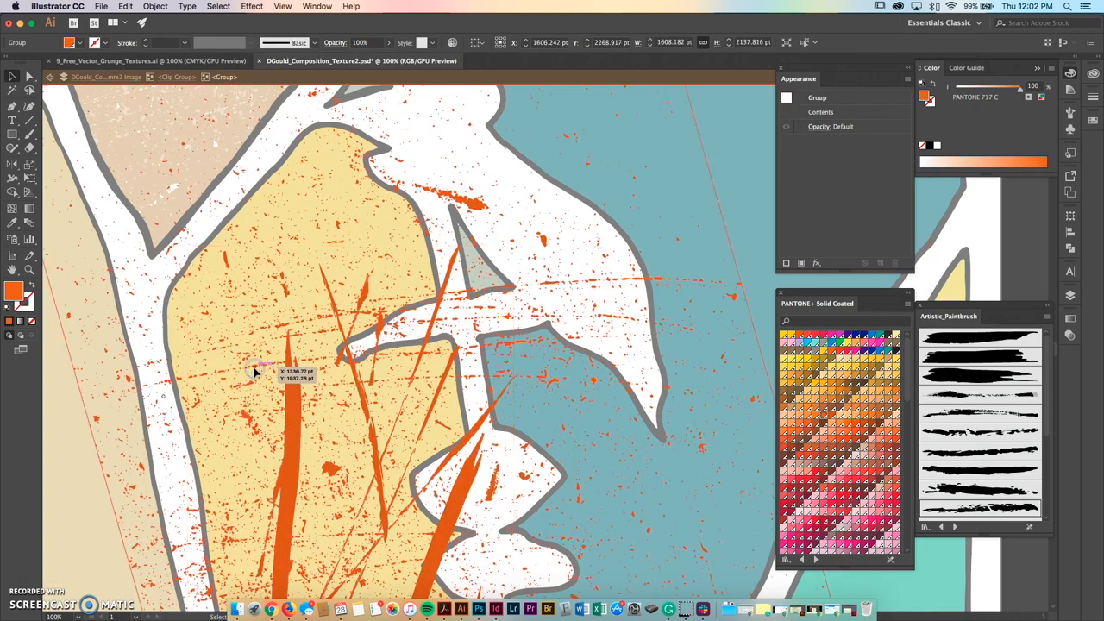
{"action": "left_click", "coordinate": [290, 413]}
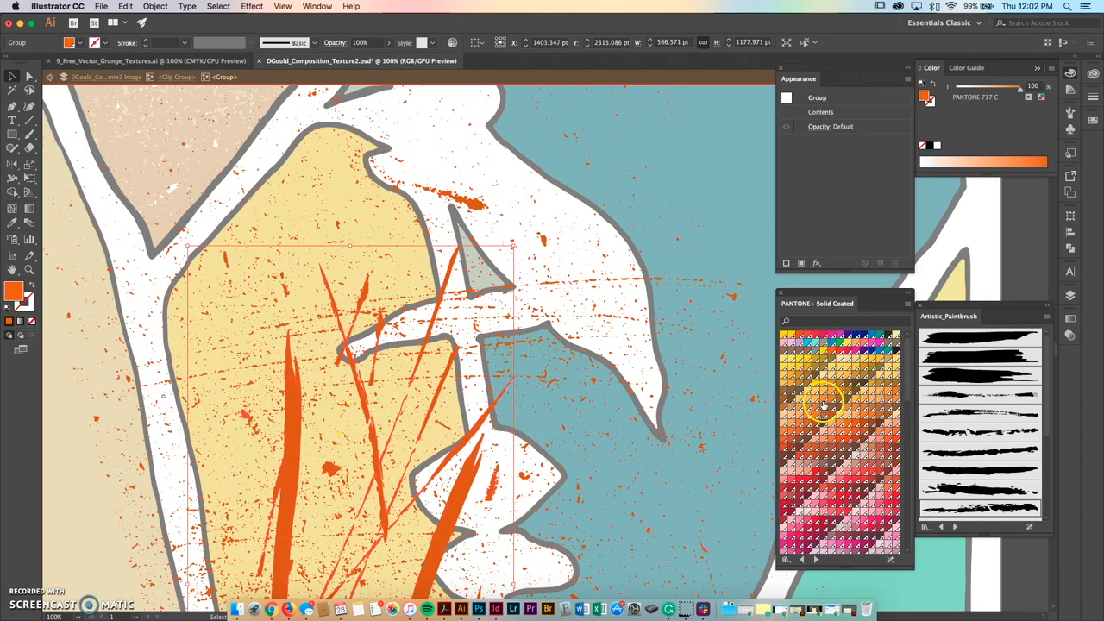
{"action": "left_click", "coordinate": [824, 403]}
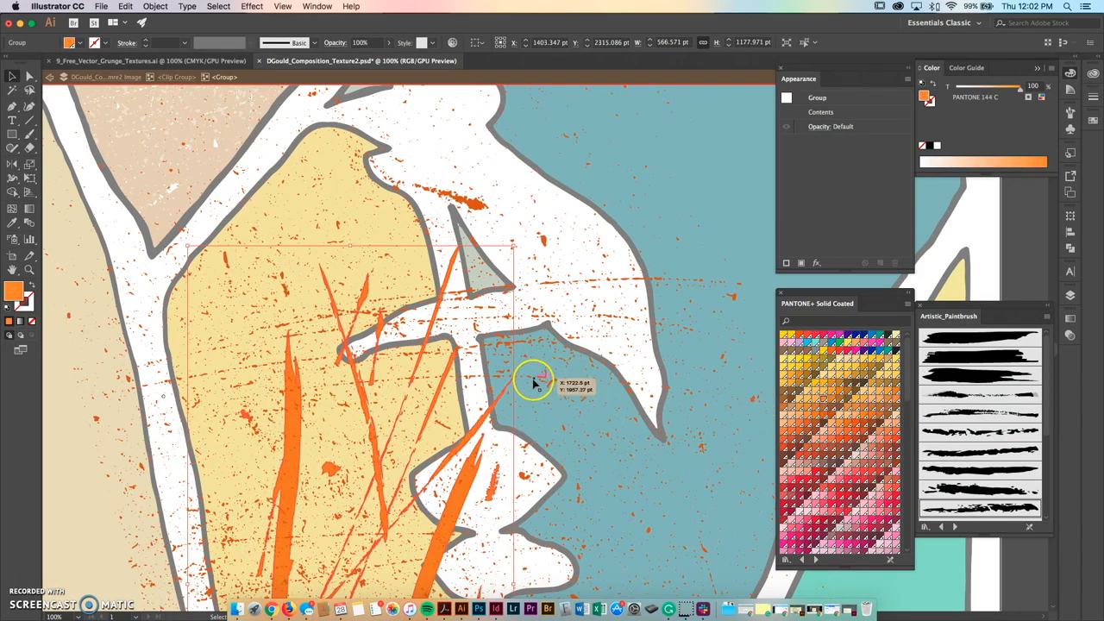
{"action": "scroll", "coordinate": [535, 384], "scroll_direction": "down", "scroll_amount": 1}
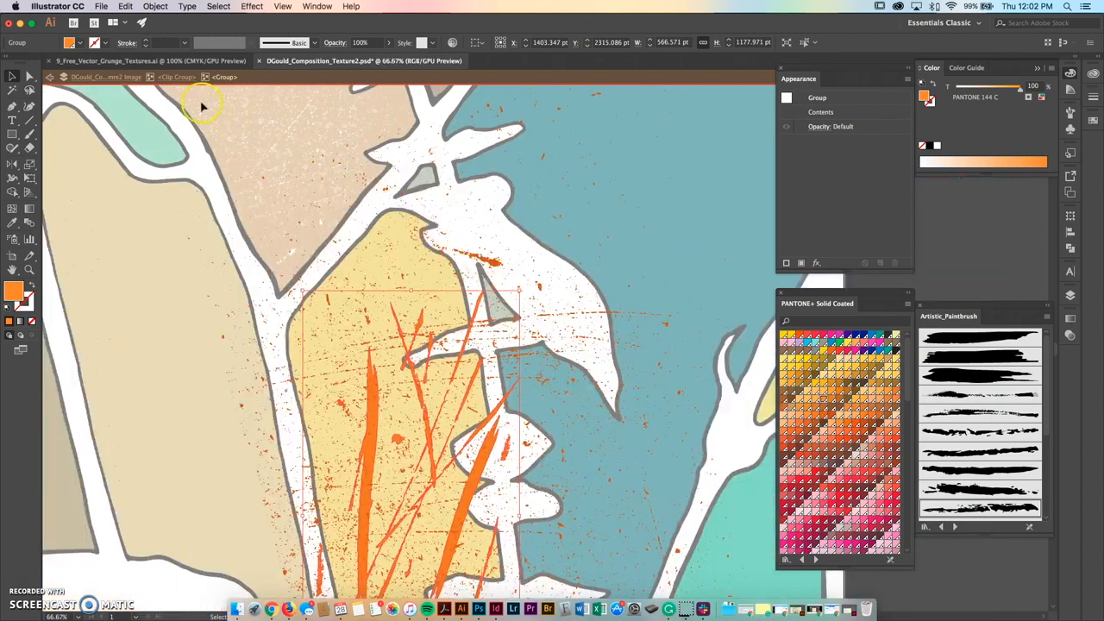
{"action": "left_click", "coordinate": [49, 76]}
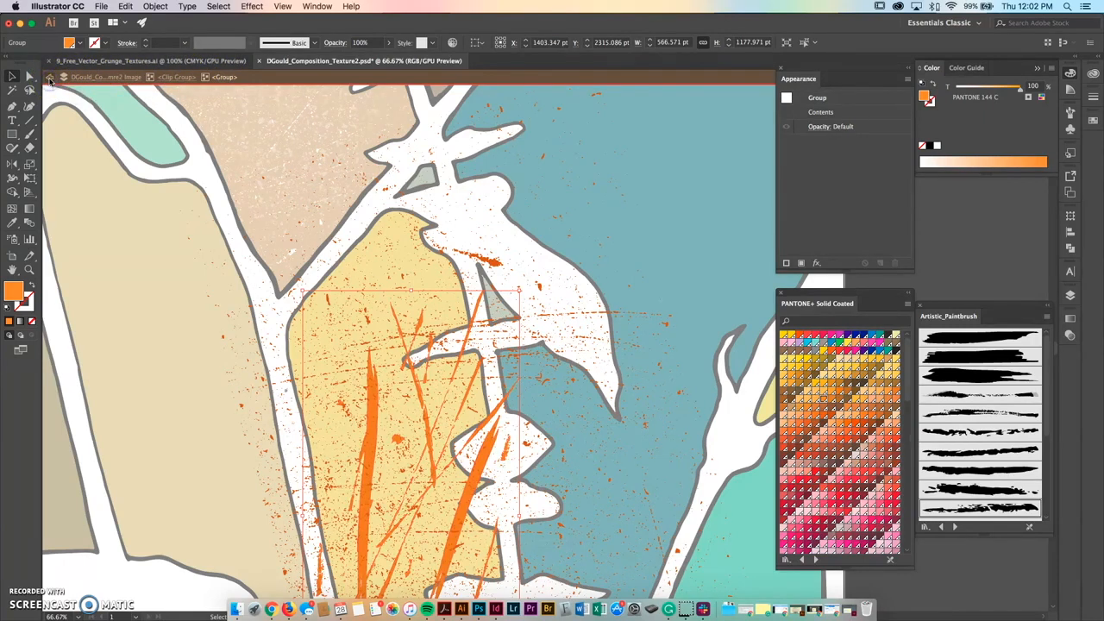
{"action": "left_click", "coordinate": [49, 78]}
{"action": "left_click", "coordinate": [49, 77]}
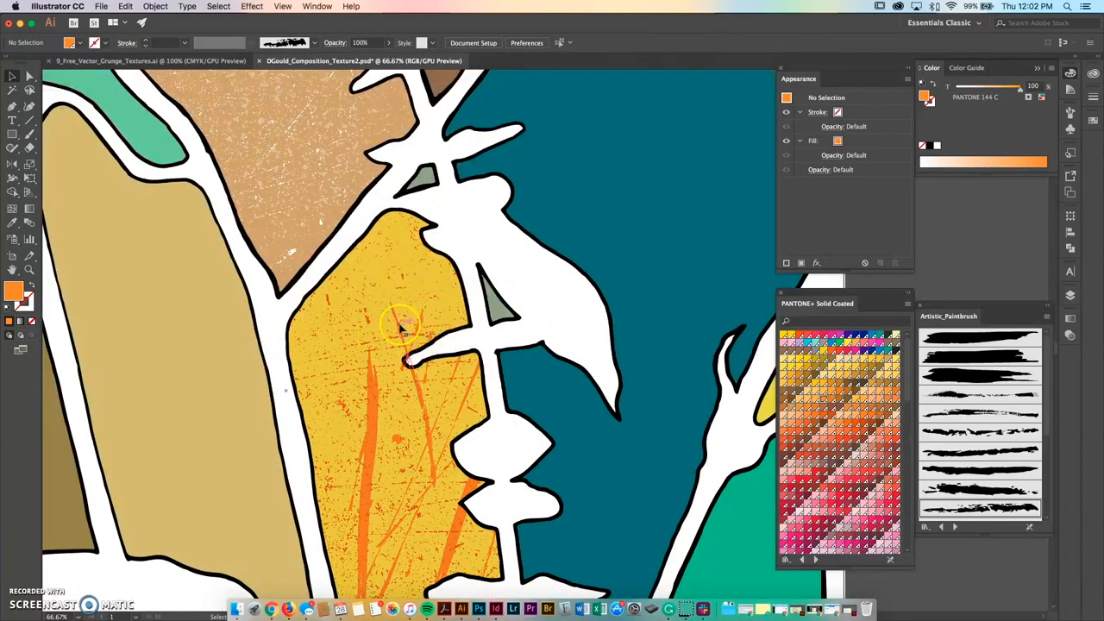
Move the clipped orange texture group off the yellow area onto the empty canvas beside the artboard.
{"action": "key", "text": "super+minus"}
{"action": "key", "text": "super+minus"}
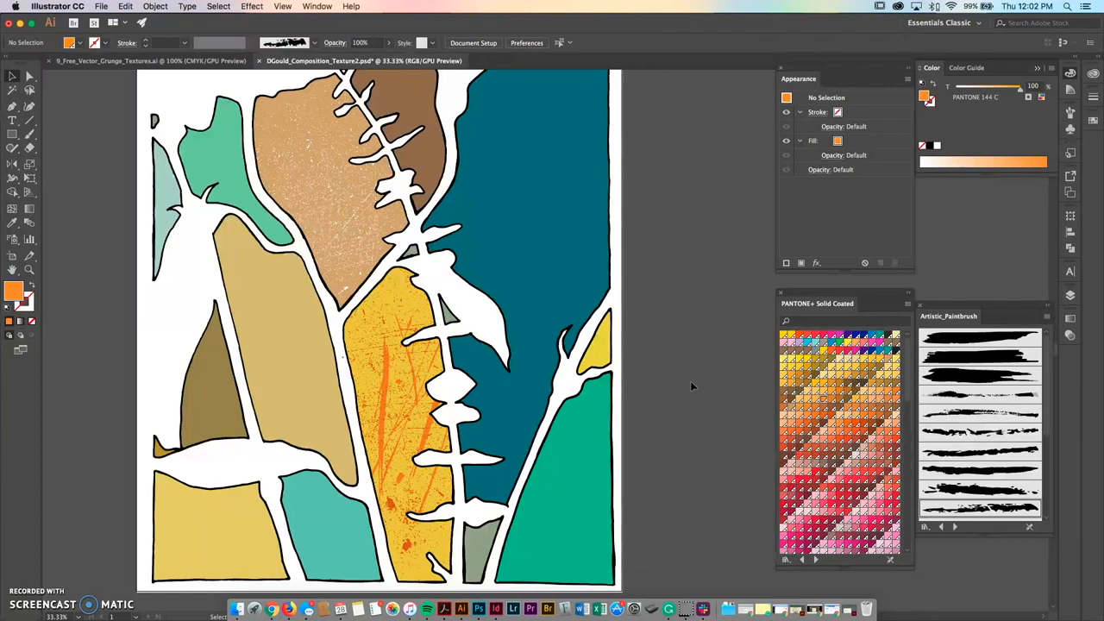
{"action": "left_click_drag", "start_coordinate": [390, 386], "coordinate": [676, 226]}
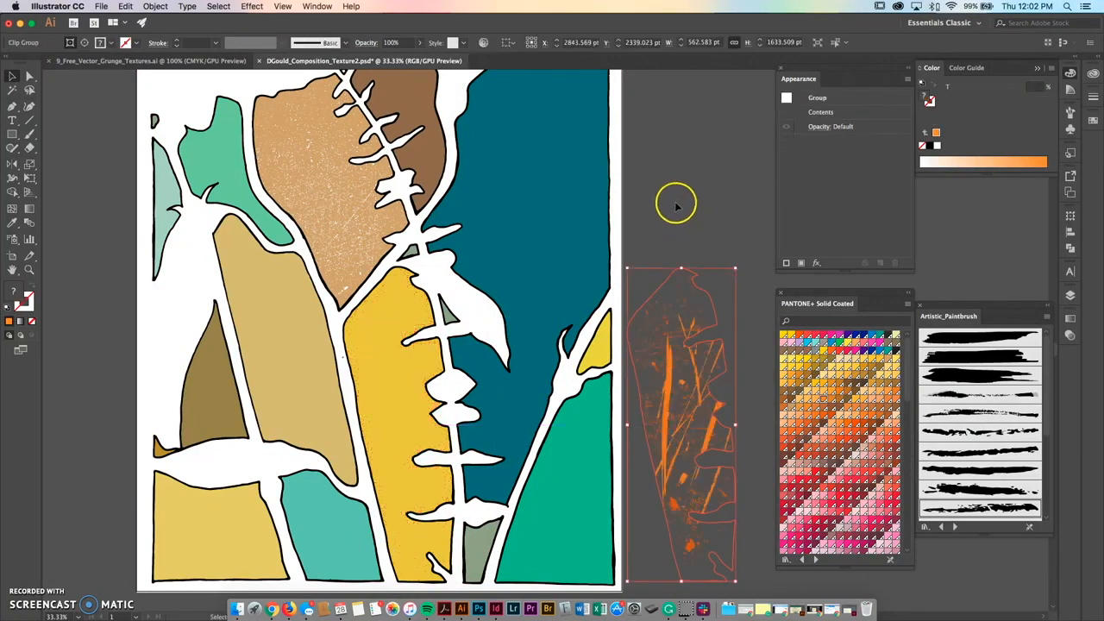
Move the tan opacity-masked area off its place in the drawing to above the orange texture group, and select the yellow area.
{"action": "left_click", "coordinate": [675, 202]}
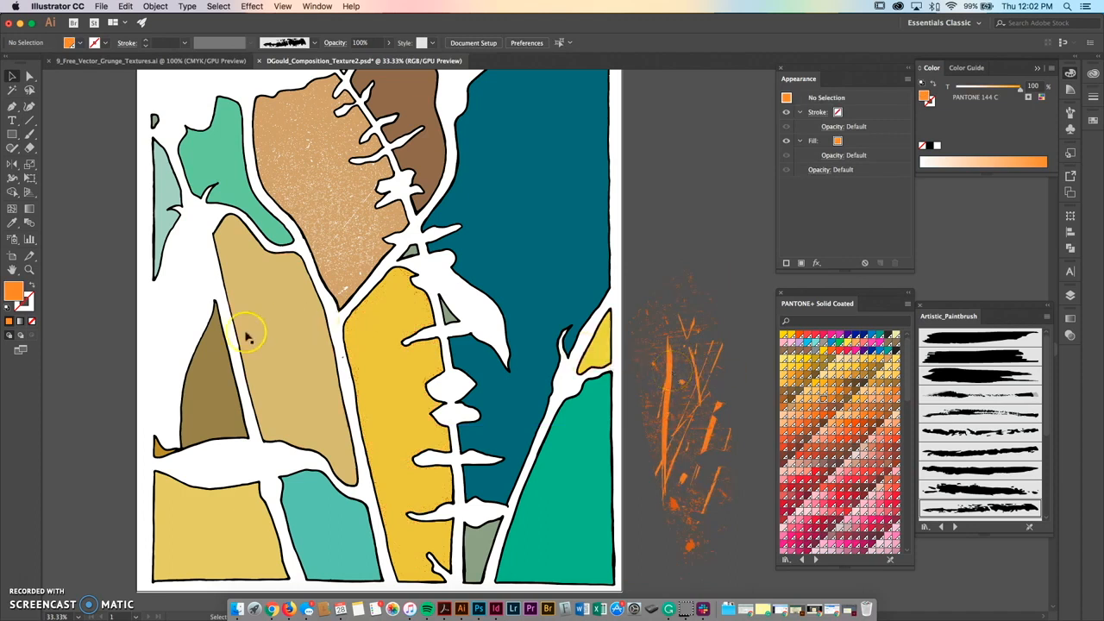
{"action": "left_click_drag", "start_coordinate": [342, 220], "coordinate": [665, 168]}
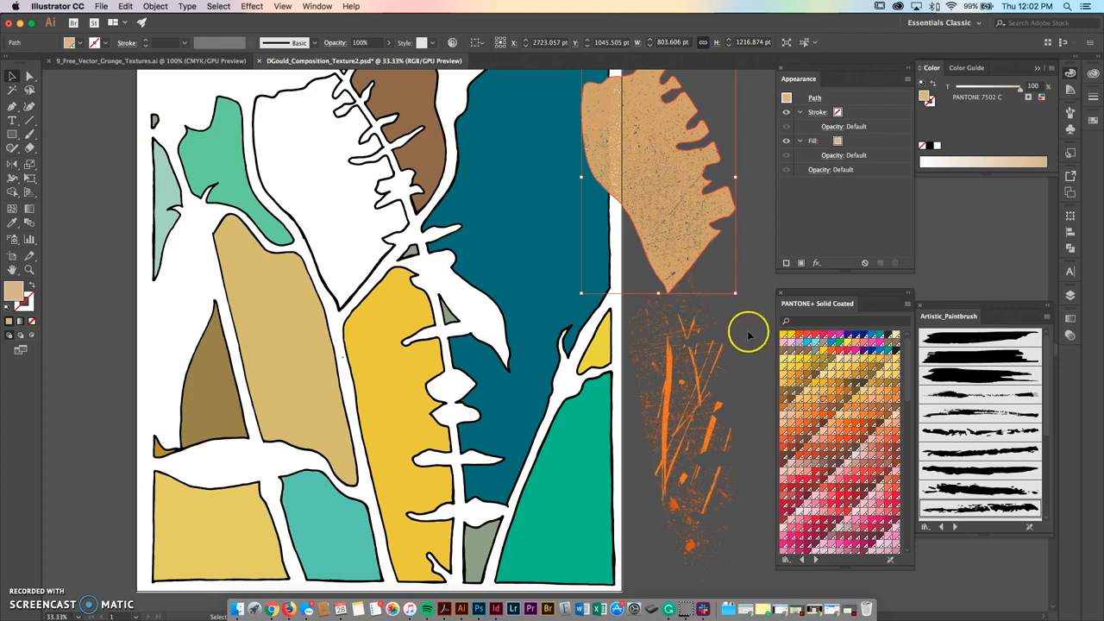
{"action": "left_click", "coordinate": [413, 375]}
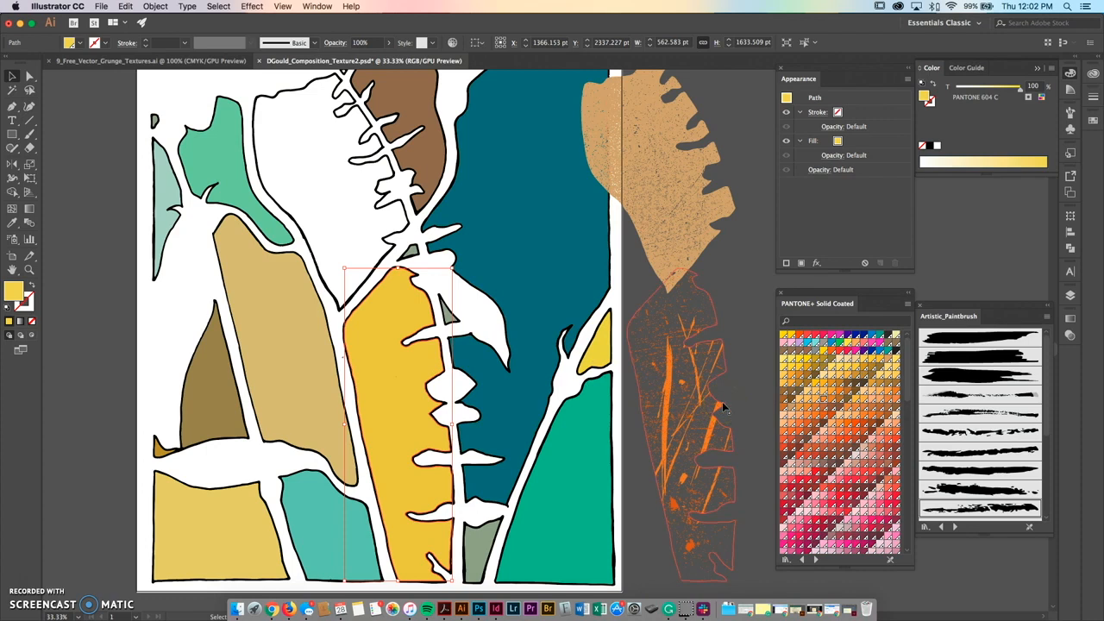
Undo the moves of the tan area and the orange texture group, and clear the selection.
{"action": "key", "text": "super+z"}
{"action": "key", "text": "super+z"}
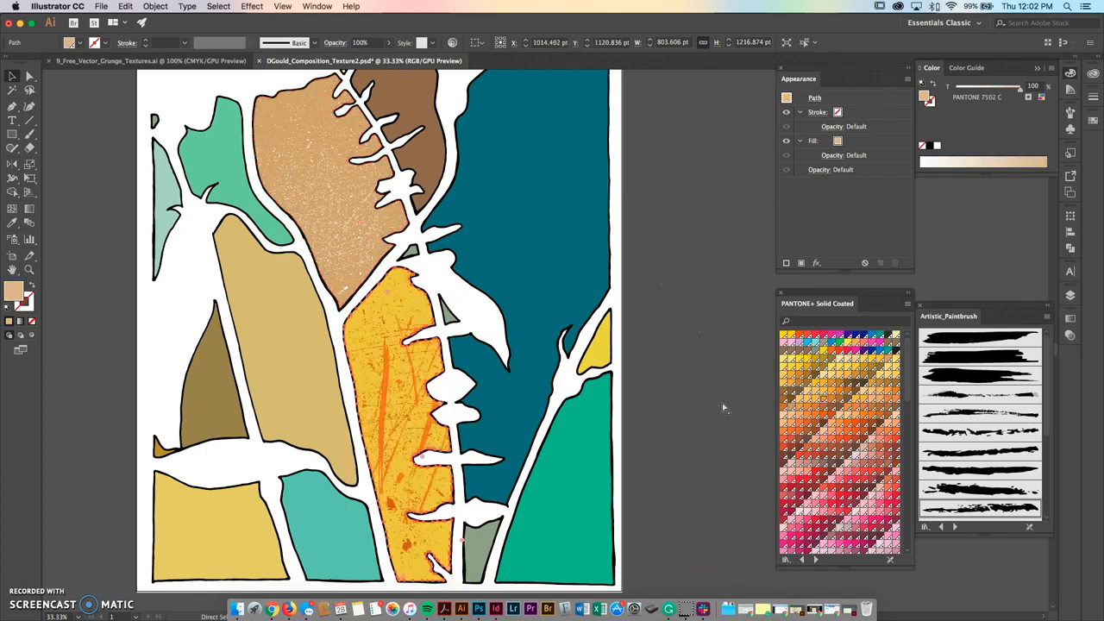
{"action": "left_click", "coordinate": [121, 495]}
{"action": "left_click", "coordinate": [101, 503]}
{"action": "left_click", "coordinate": [54, 546]}
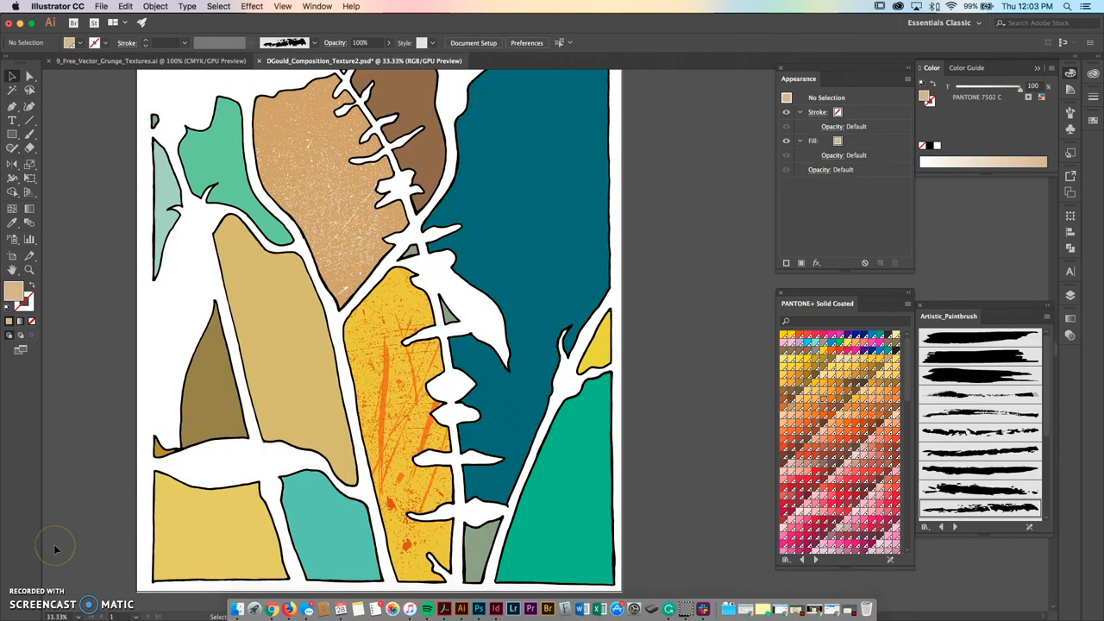
{"action": "left_click", "coordinate": [22, 576]}
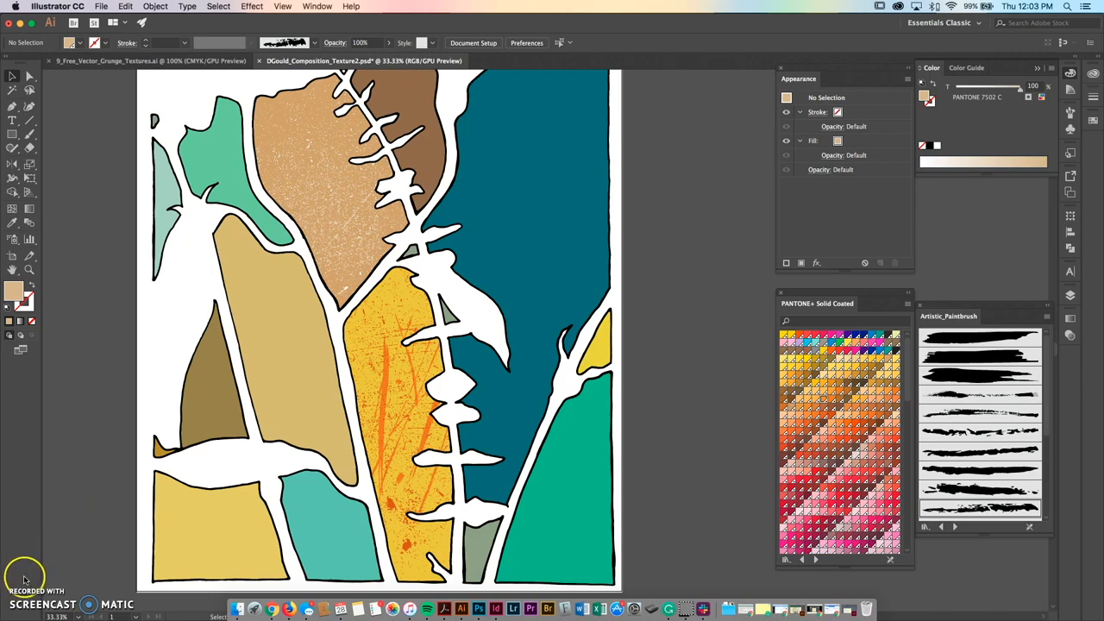